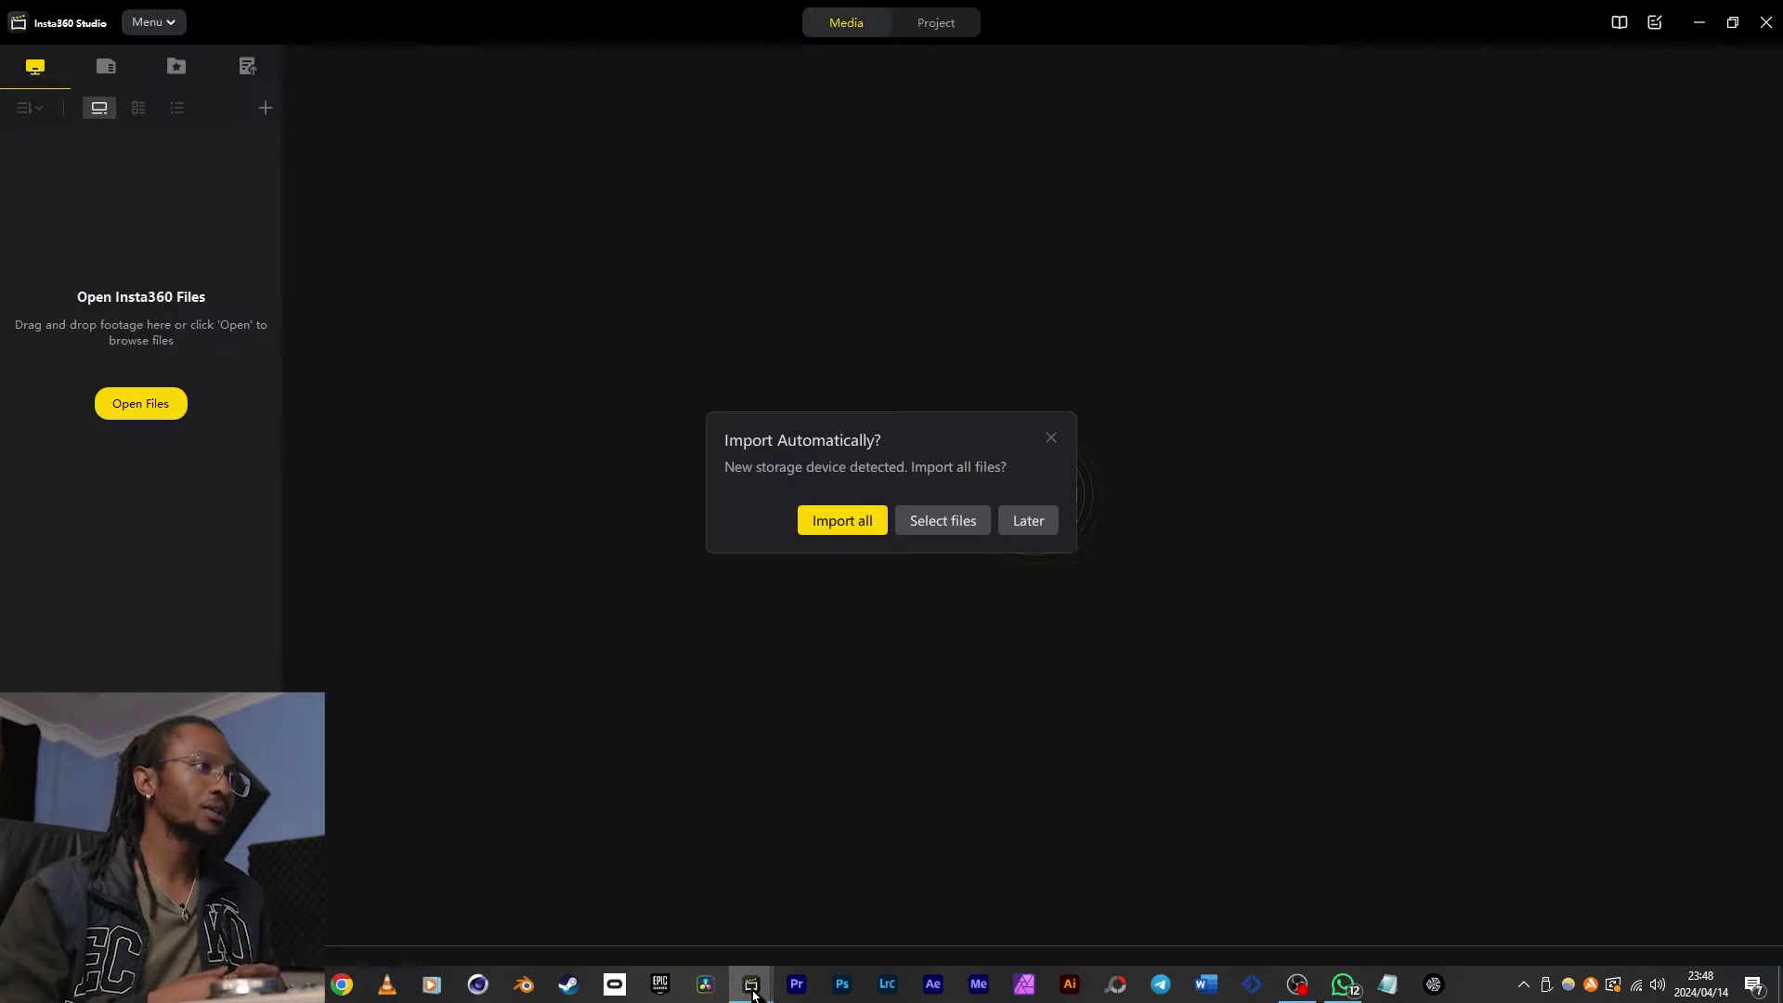
Step: Decline the 'Import Automatically?' prompt by choosing Later
click(1026, 522)
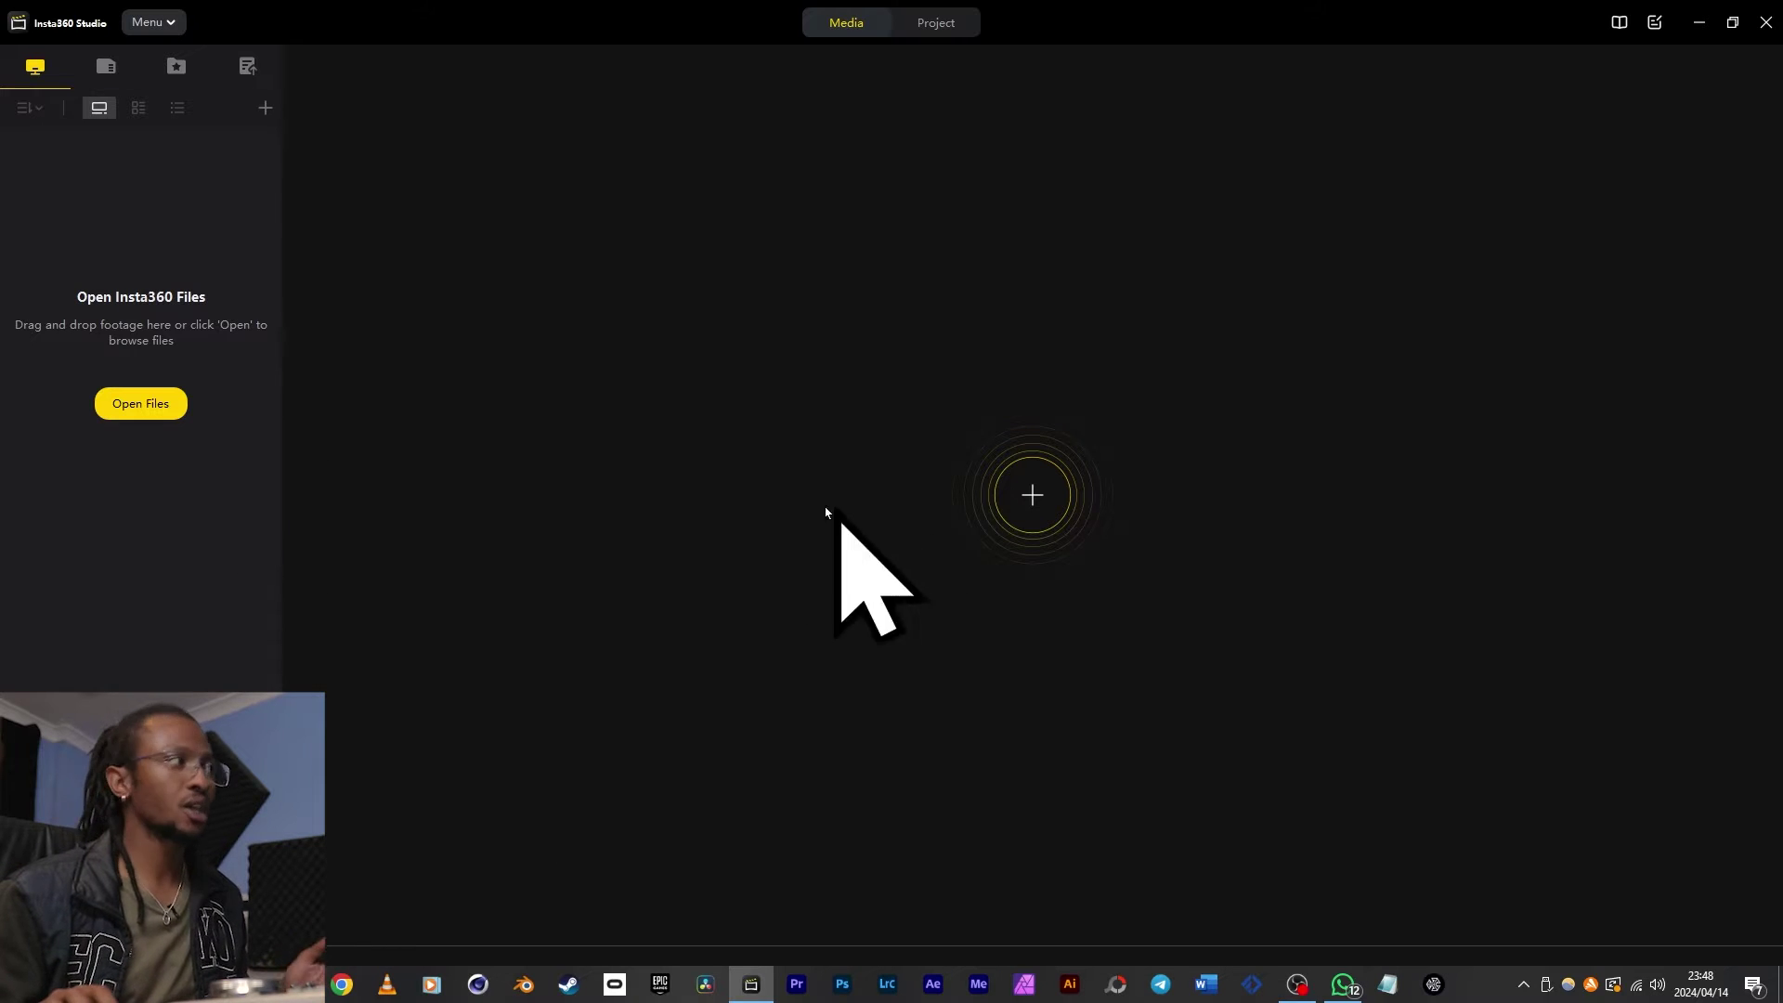
Step: Import VID_009.insv from MEM3 (G:) > DCIM > Camera01 into the media library
click(138, 401)
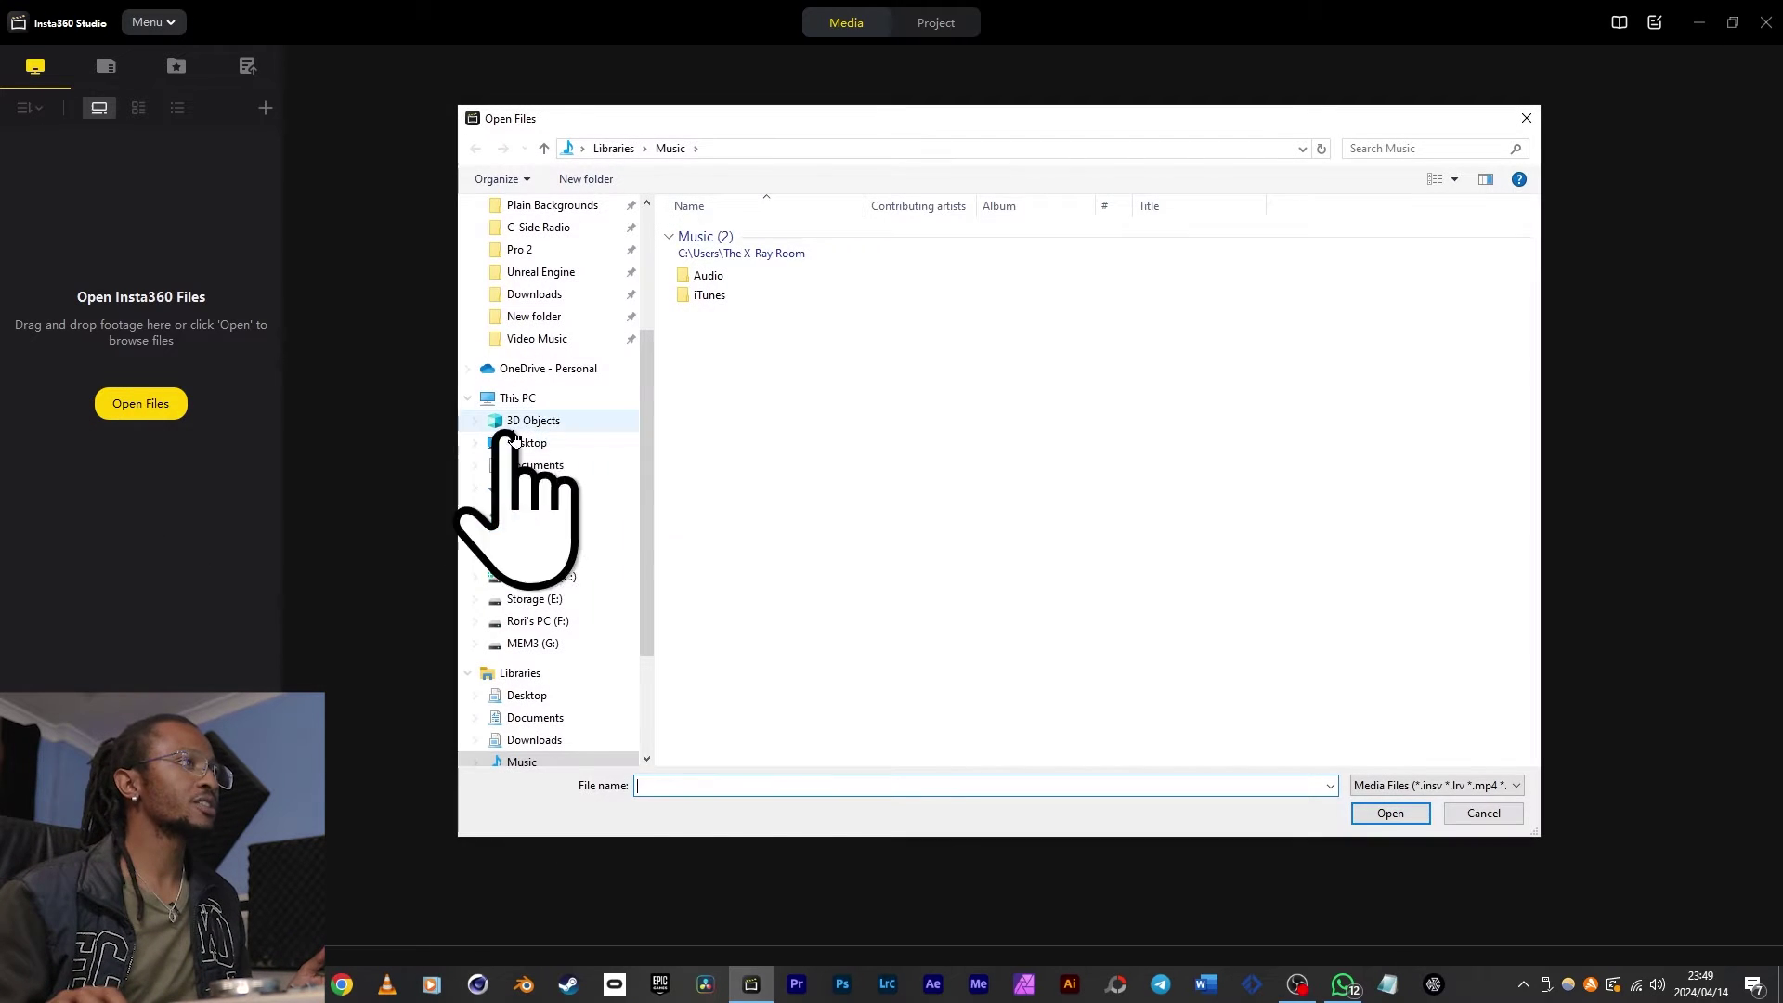
click(553, 696)
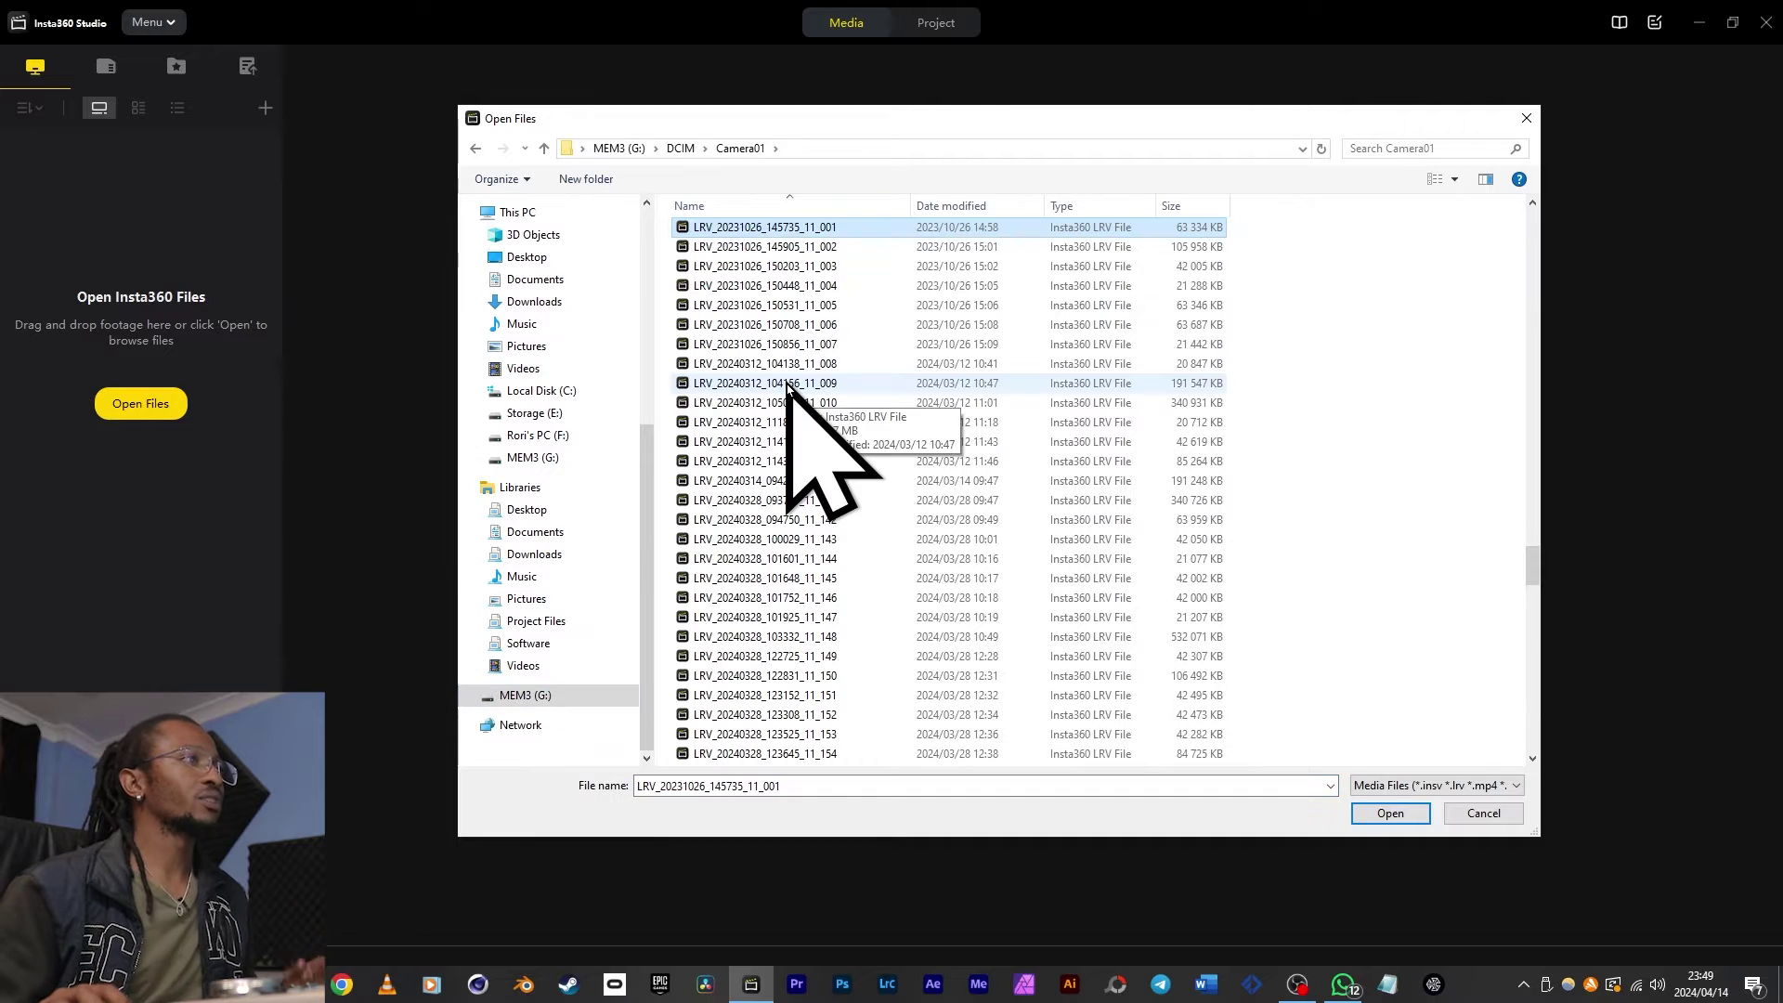
double_click(787, 384)
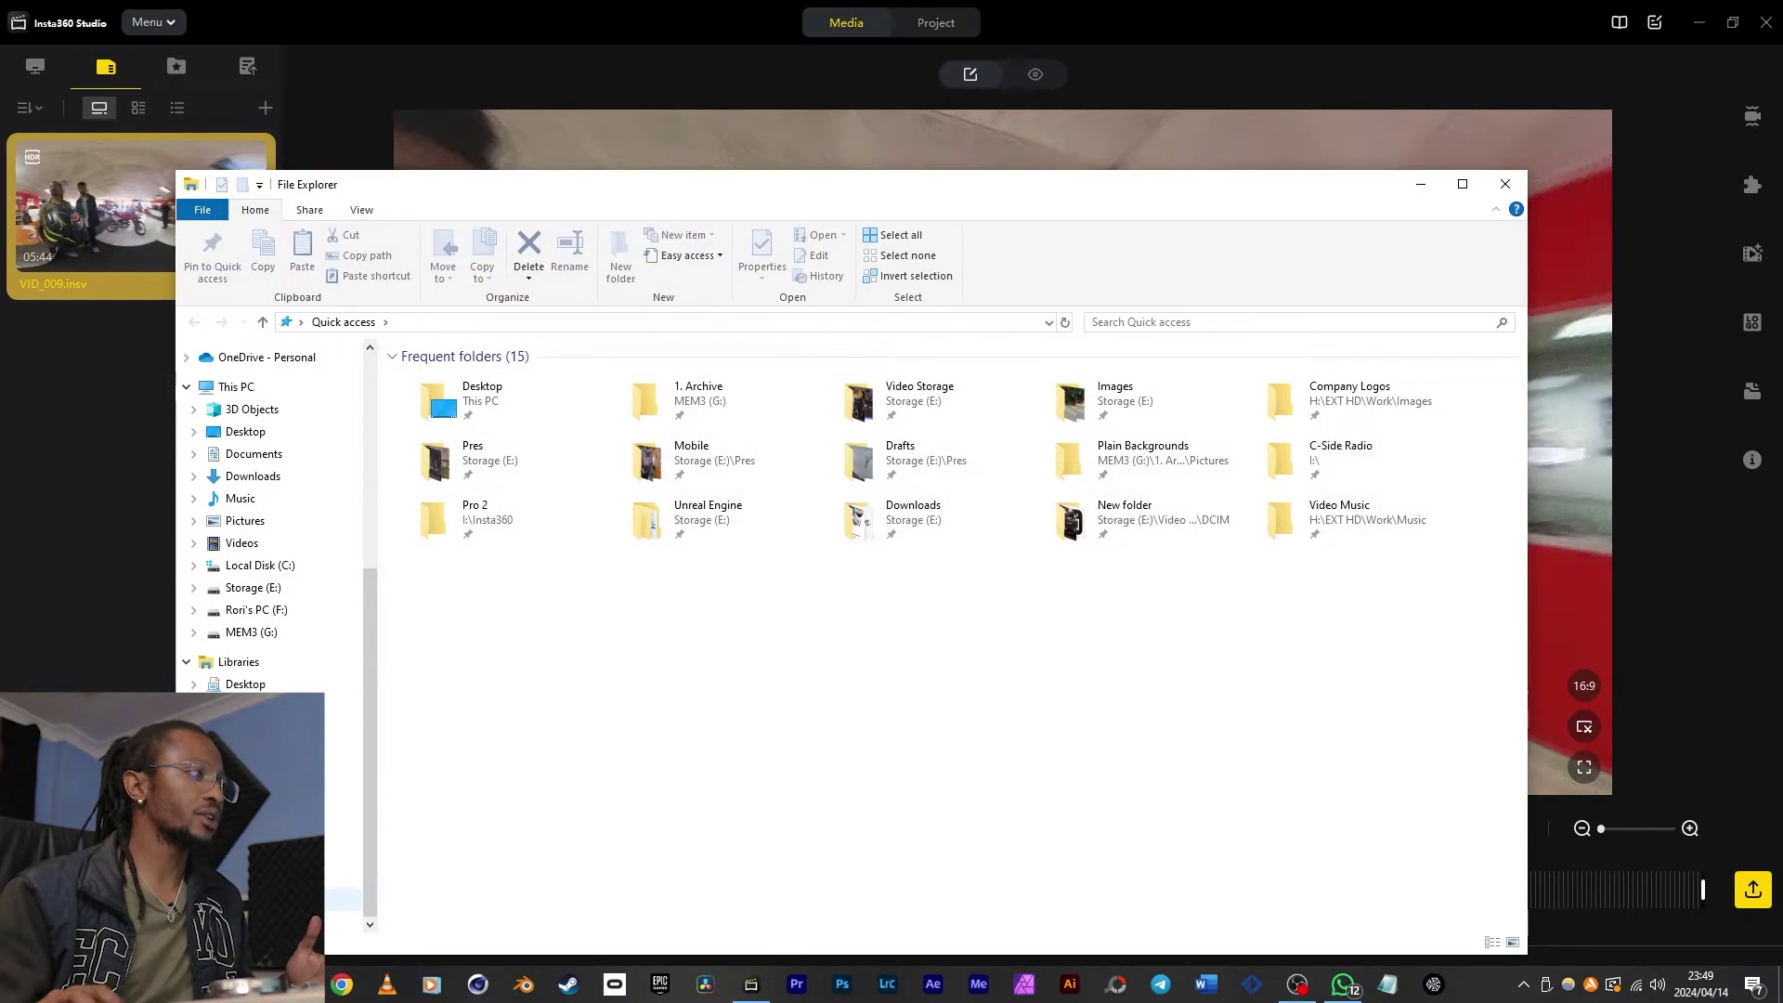
Step: Search the MEM3 (G:) Camera01 folder in File Explorer for 009
click(344, 870)
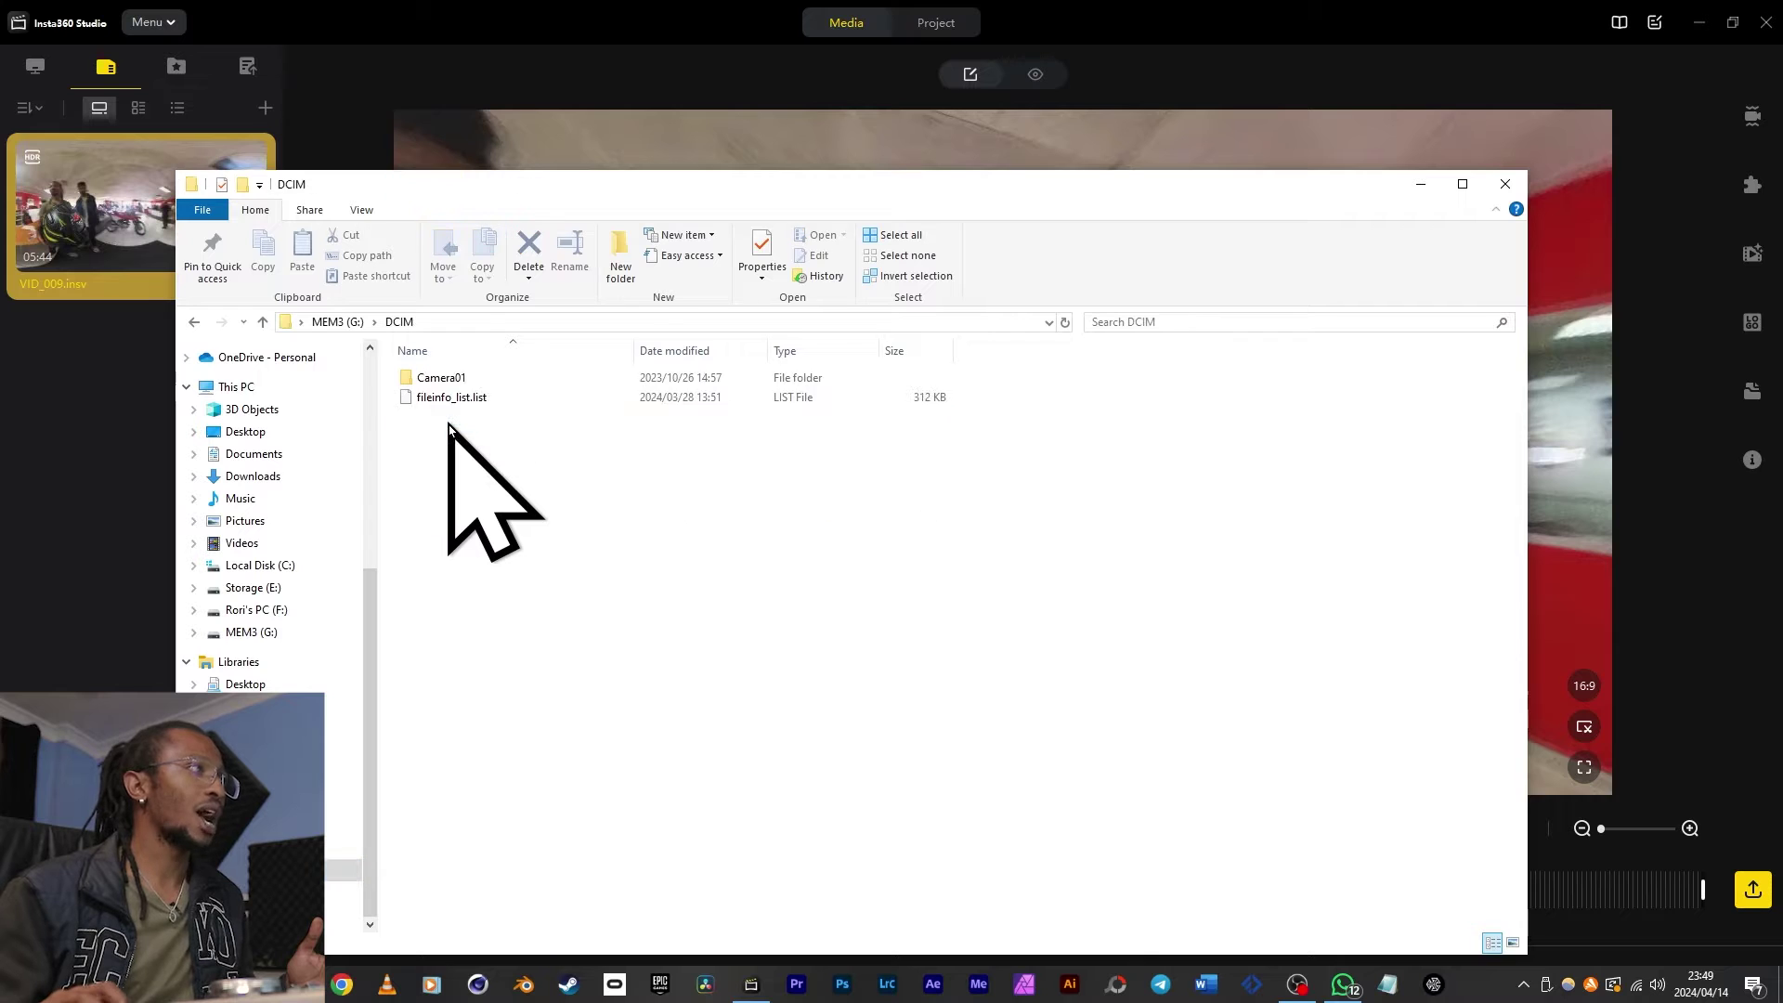
double_click(457, 376)
click(1165, 324)
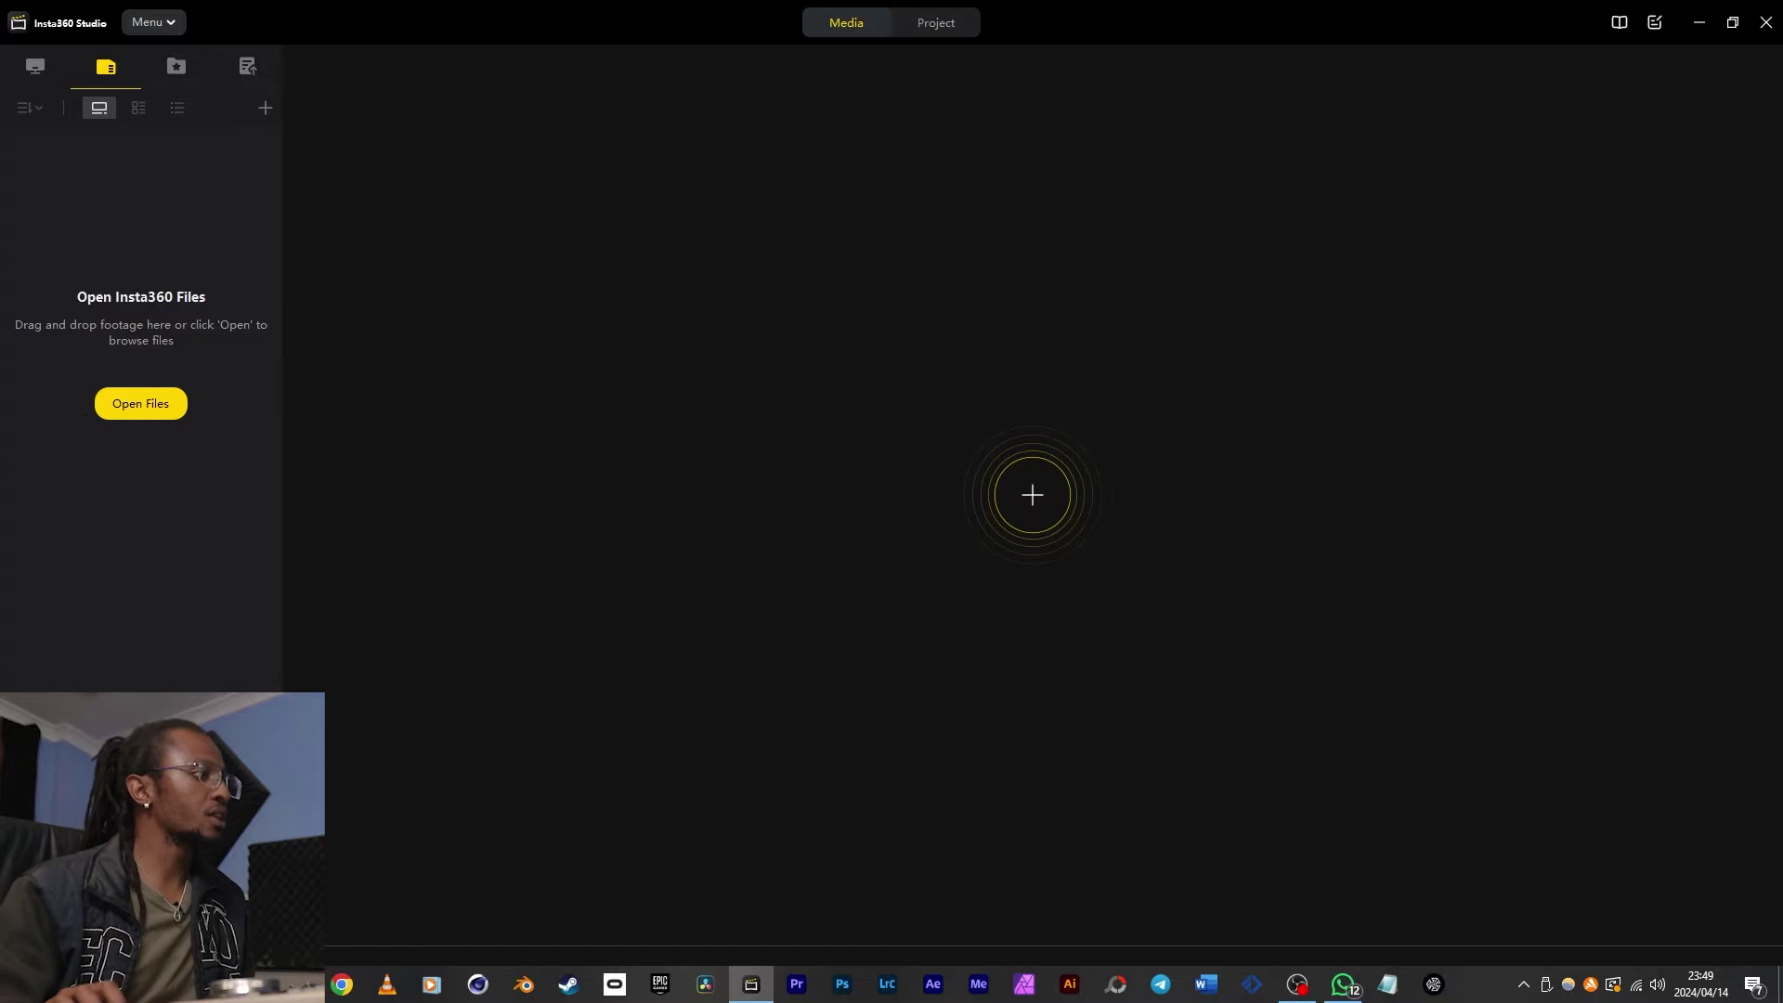
Step: Drag the 009 LRV file from the search results into the media library
key(alt+Tab)
scroll(299, 637, up, 6)
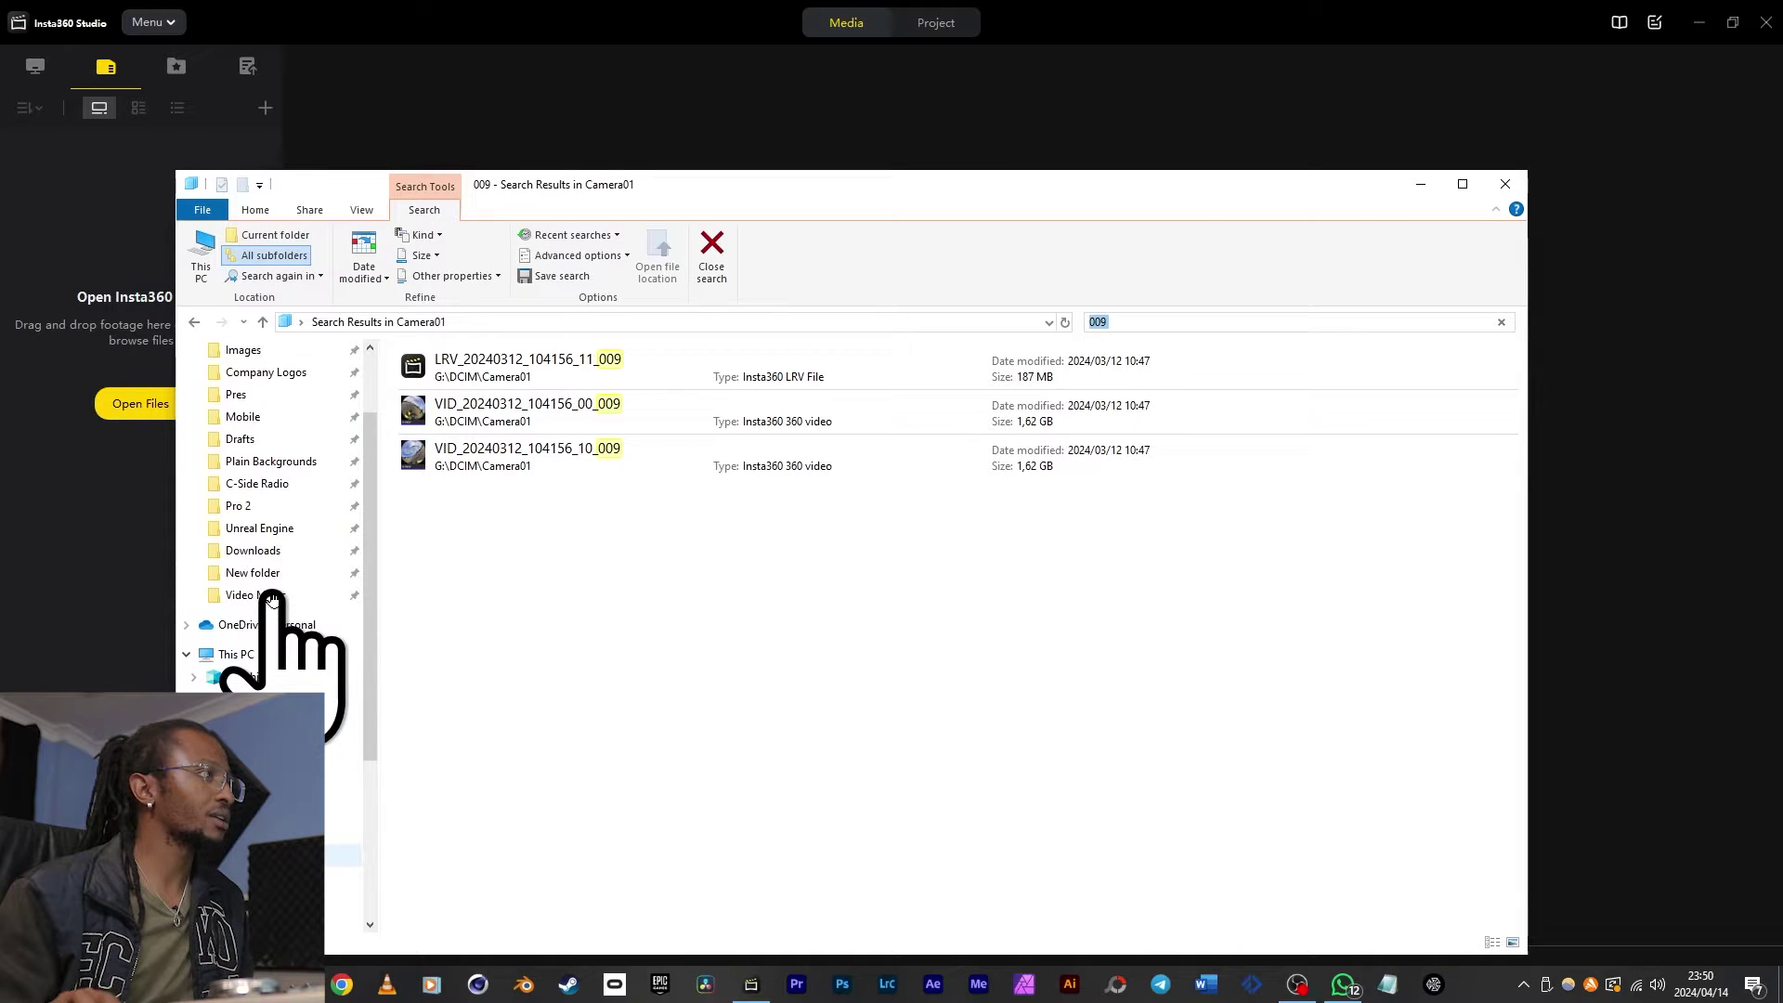
click(252, 572)
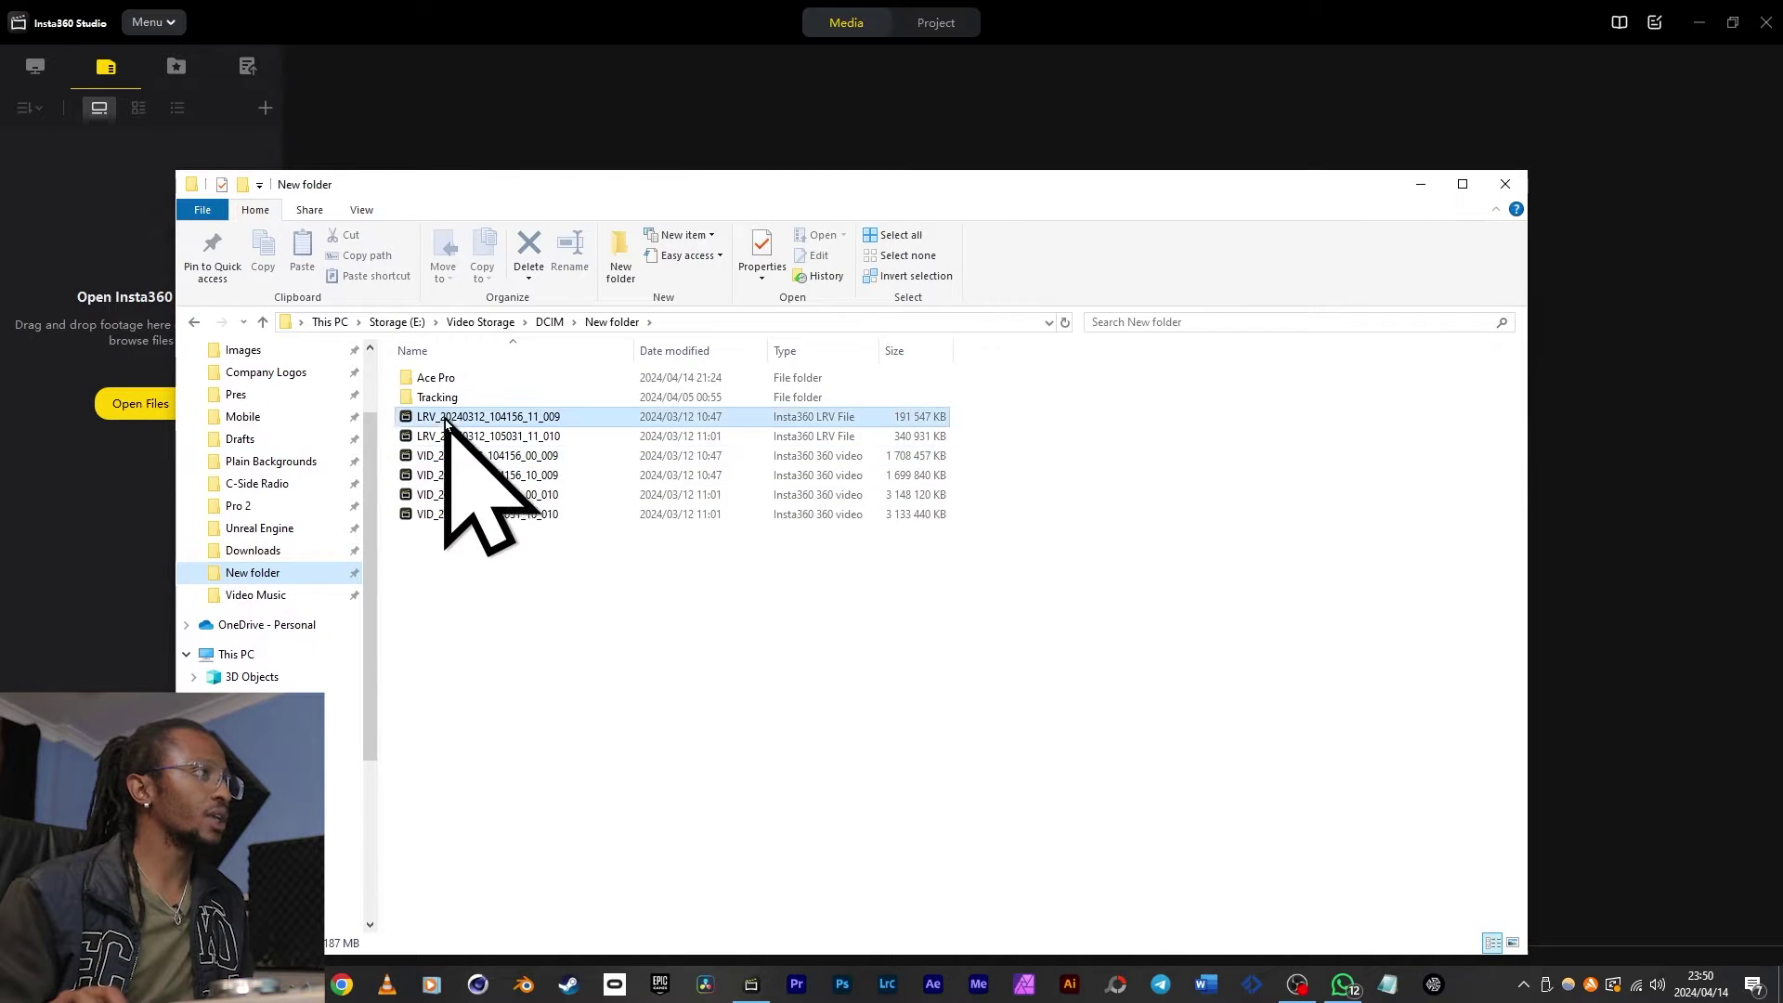
drag(453, 419, 98, 258)
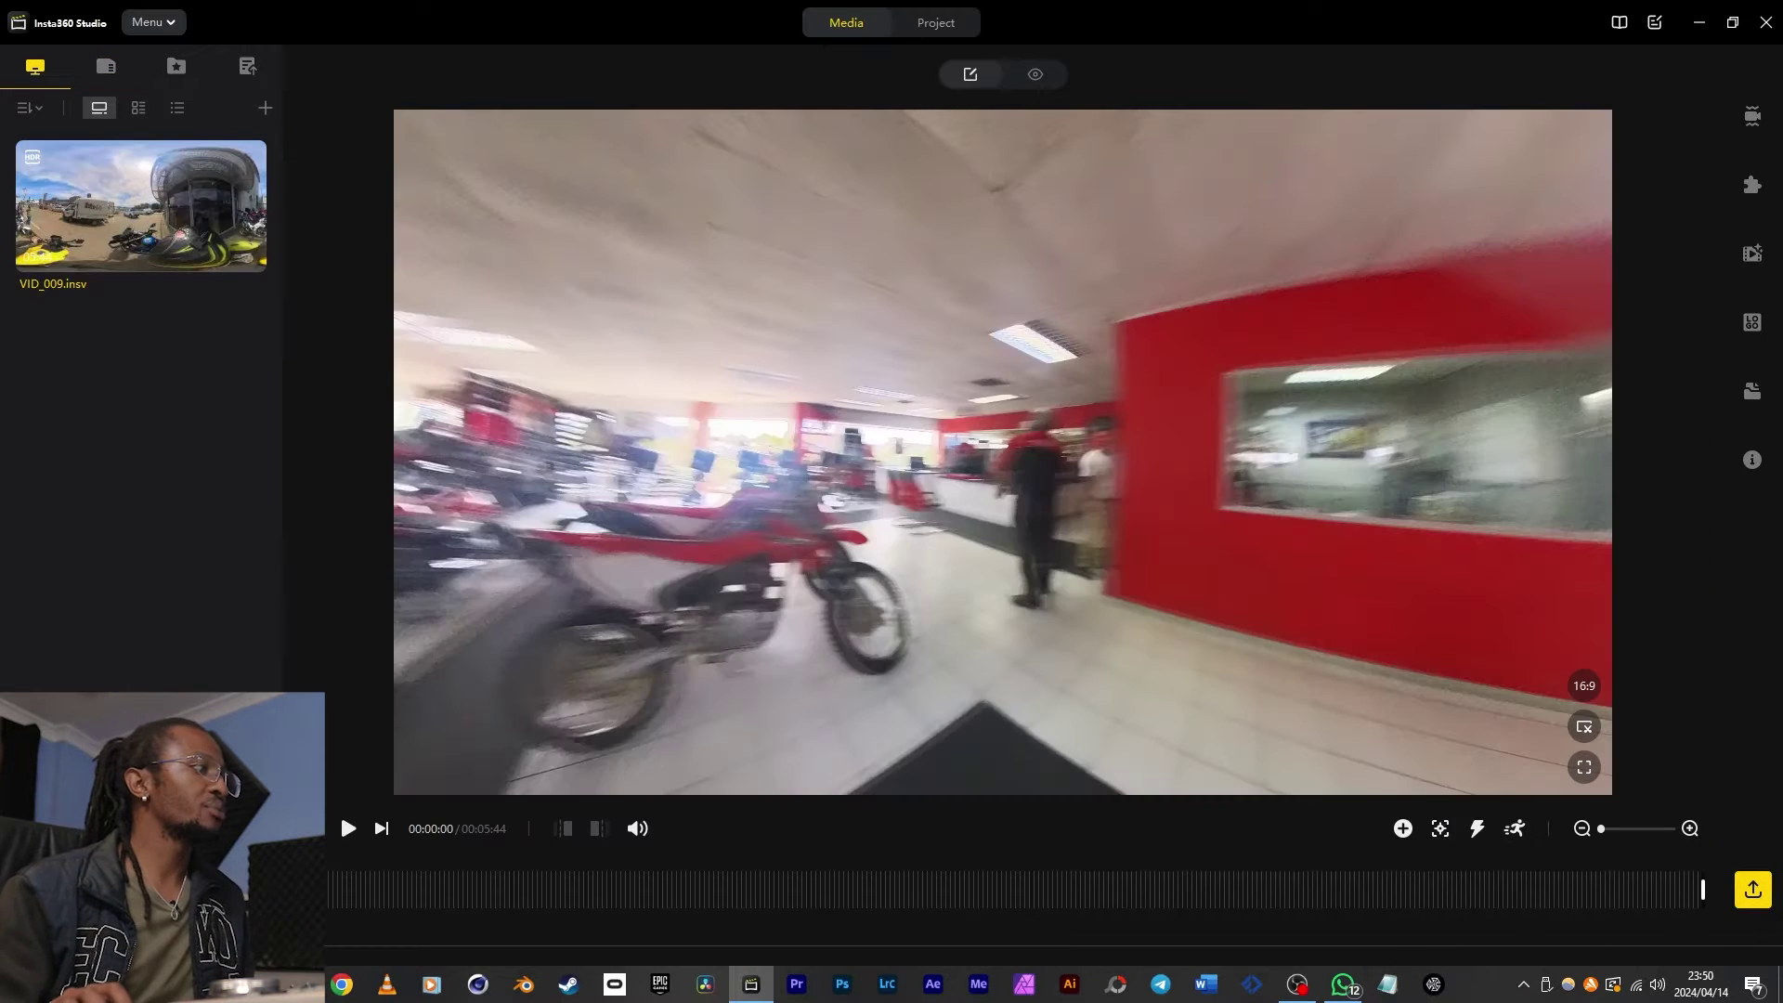
Step: Import both Ace Pro VID_Flipped.mp4 videos into the media library
key(alt+Tab)
double_click(431, 386)
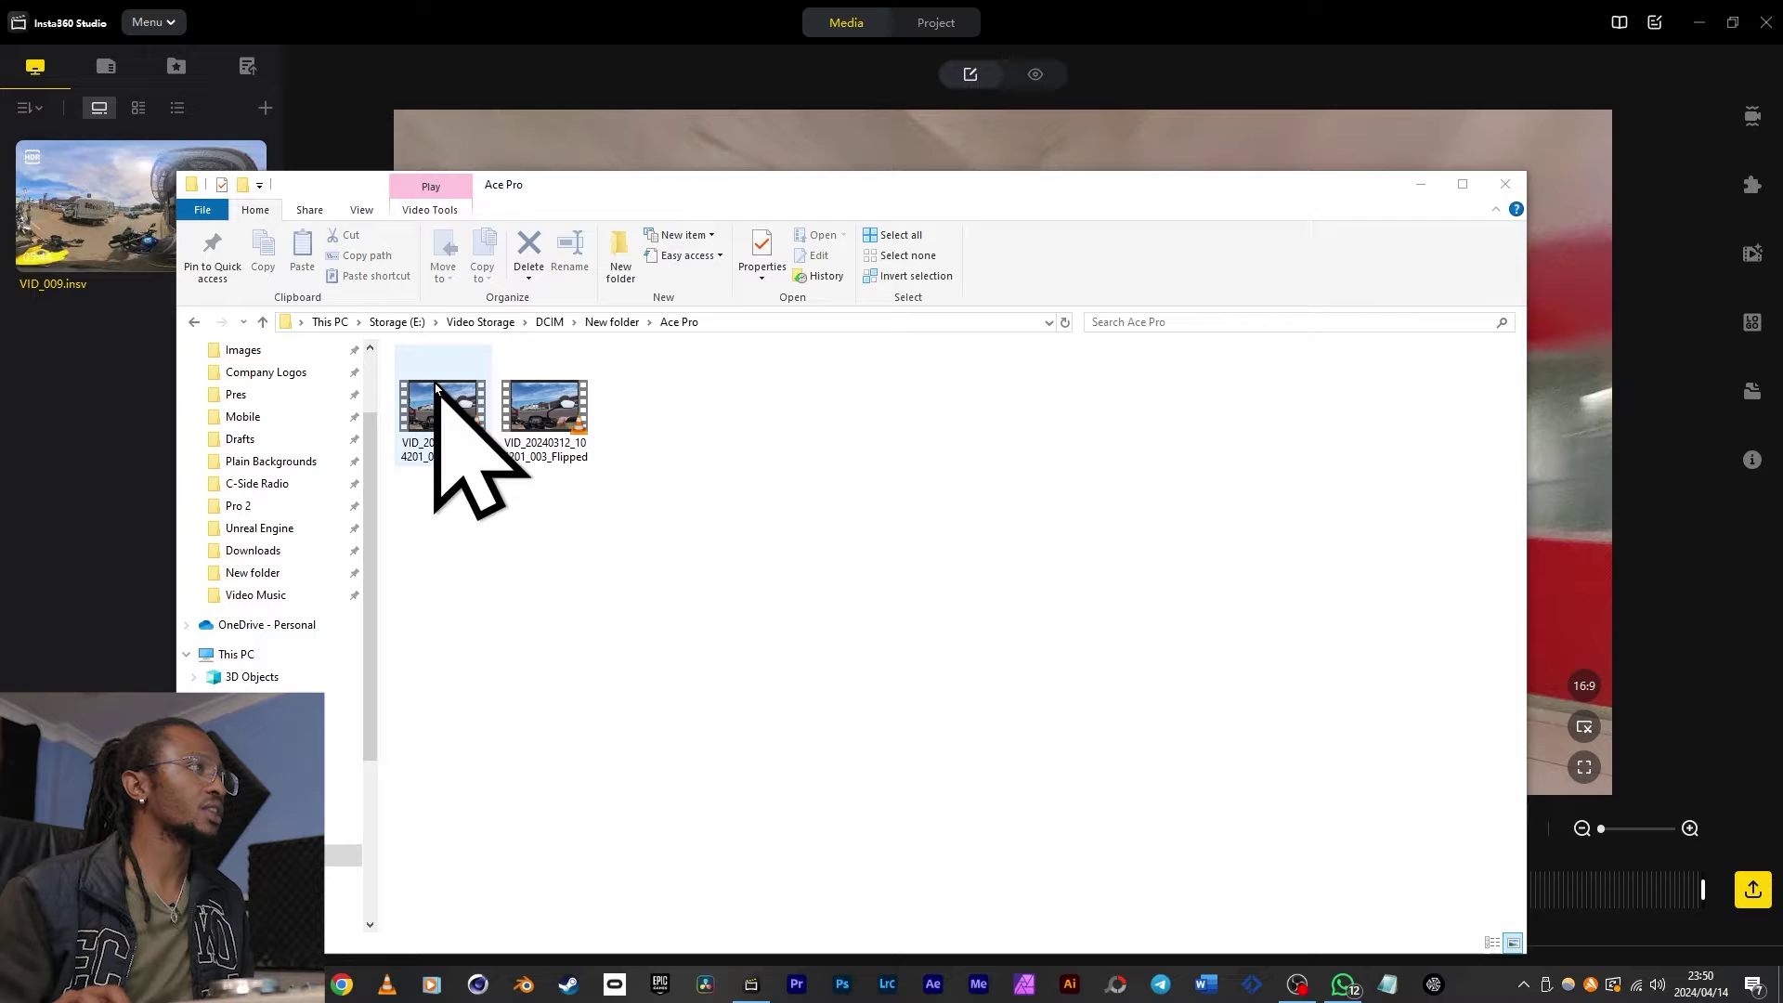
drag(597, 617, 119, 503)
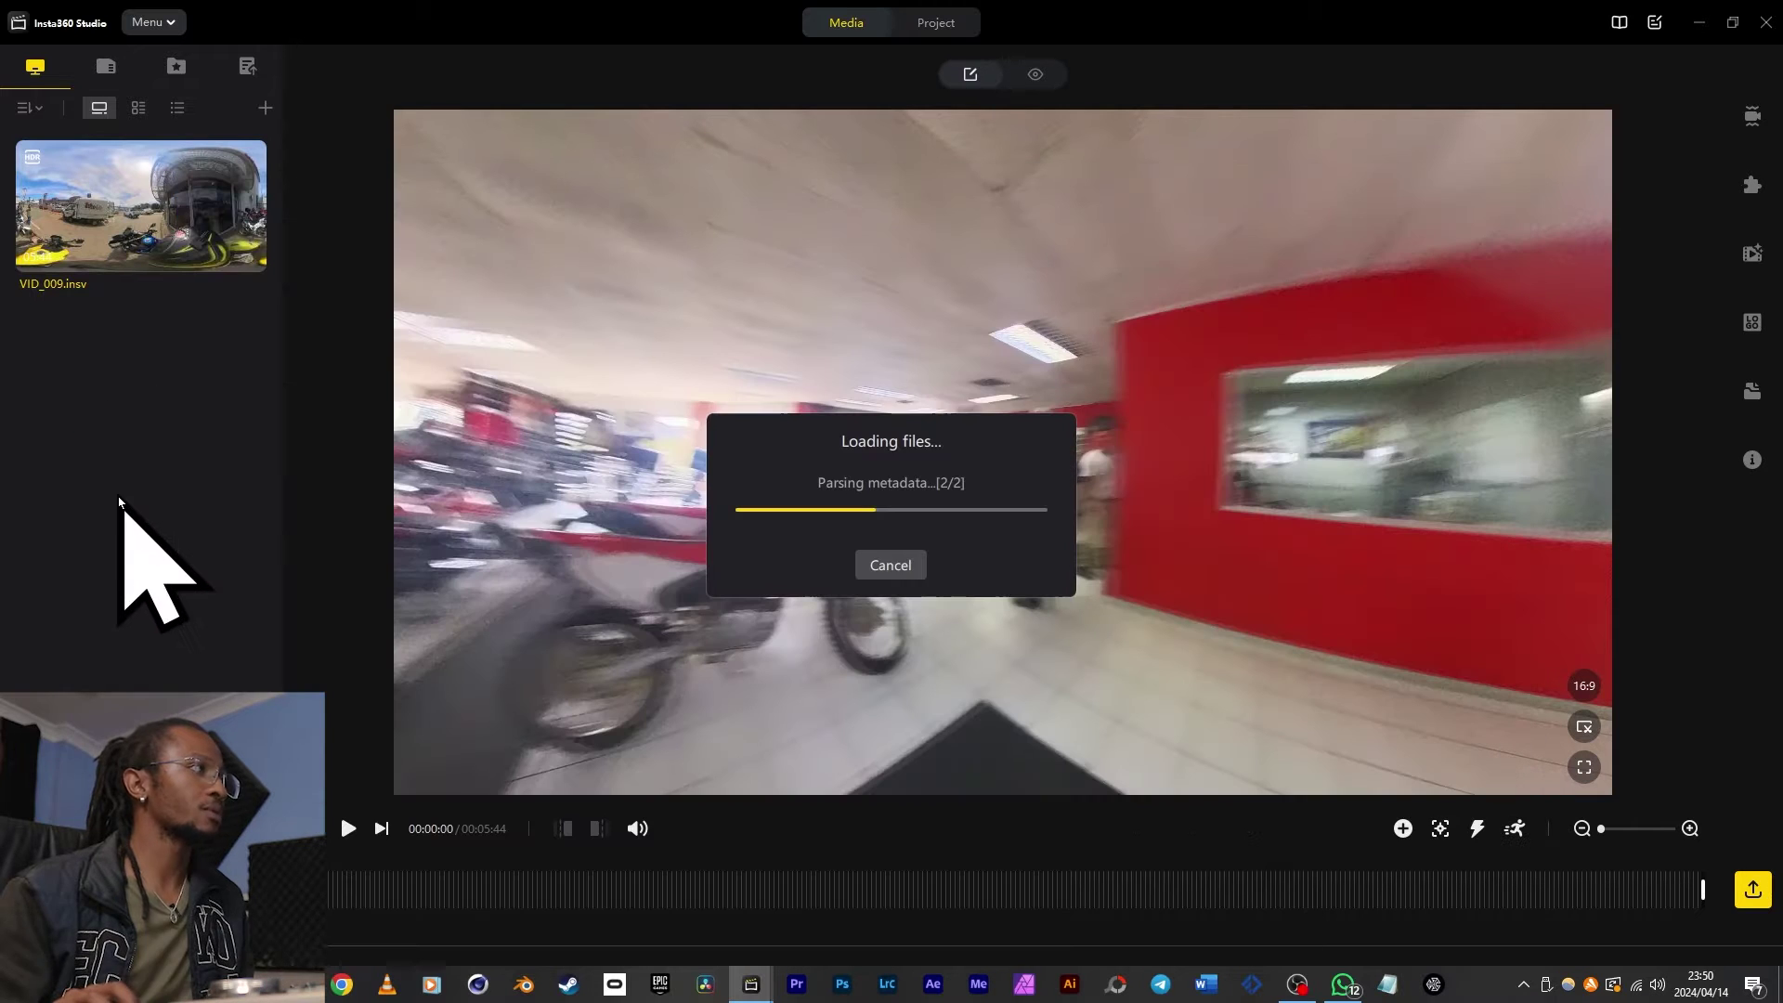
Step: Play, pause and scrub through the clip preview to its end
click(346, 831)
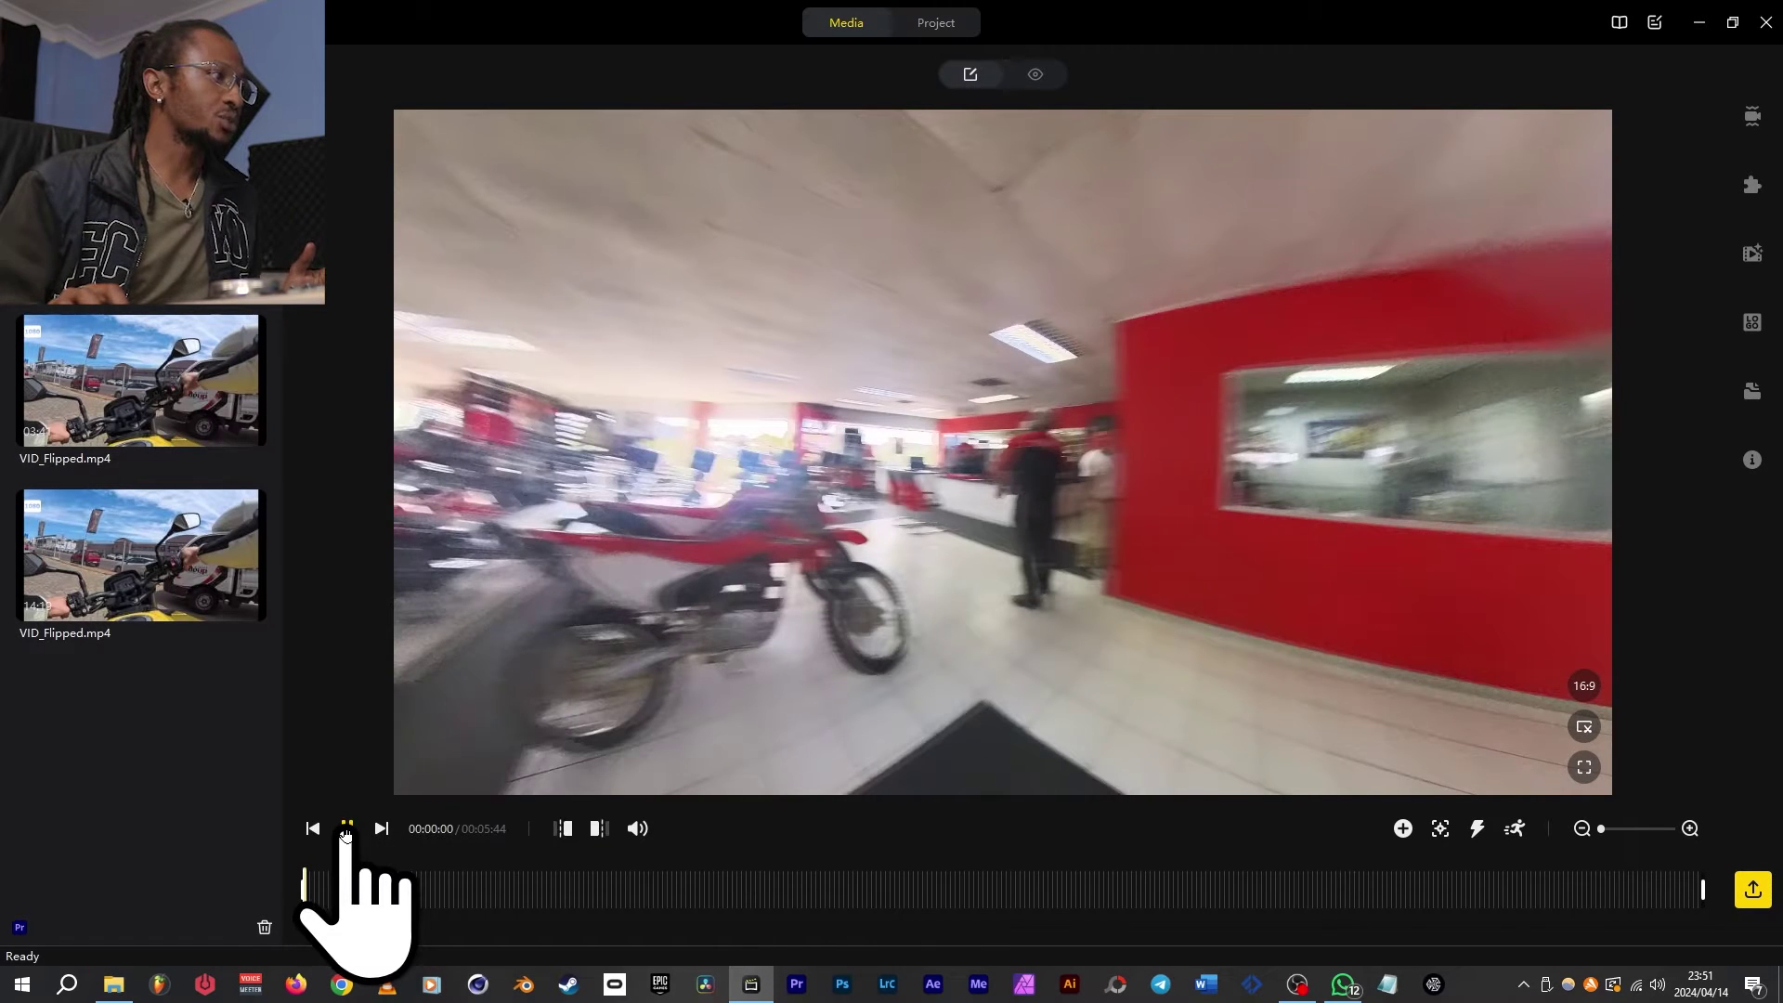
click(345, 829)
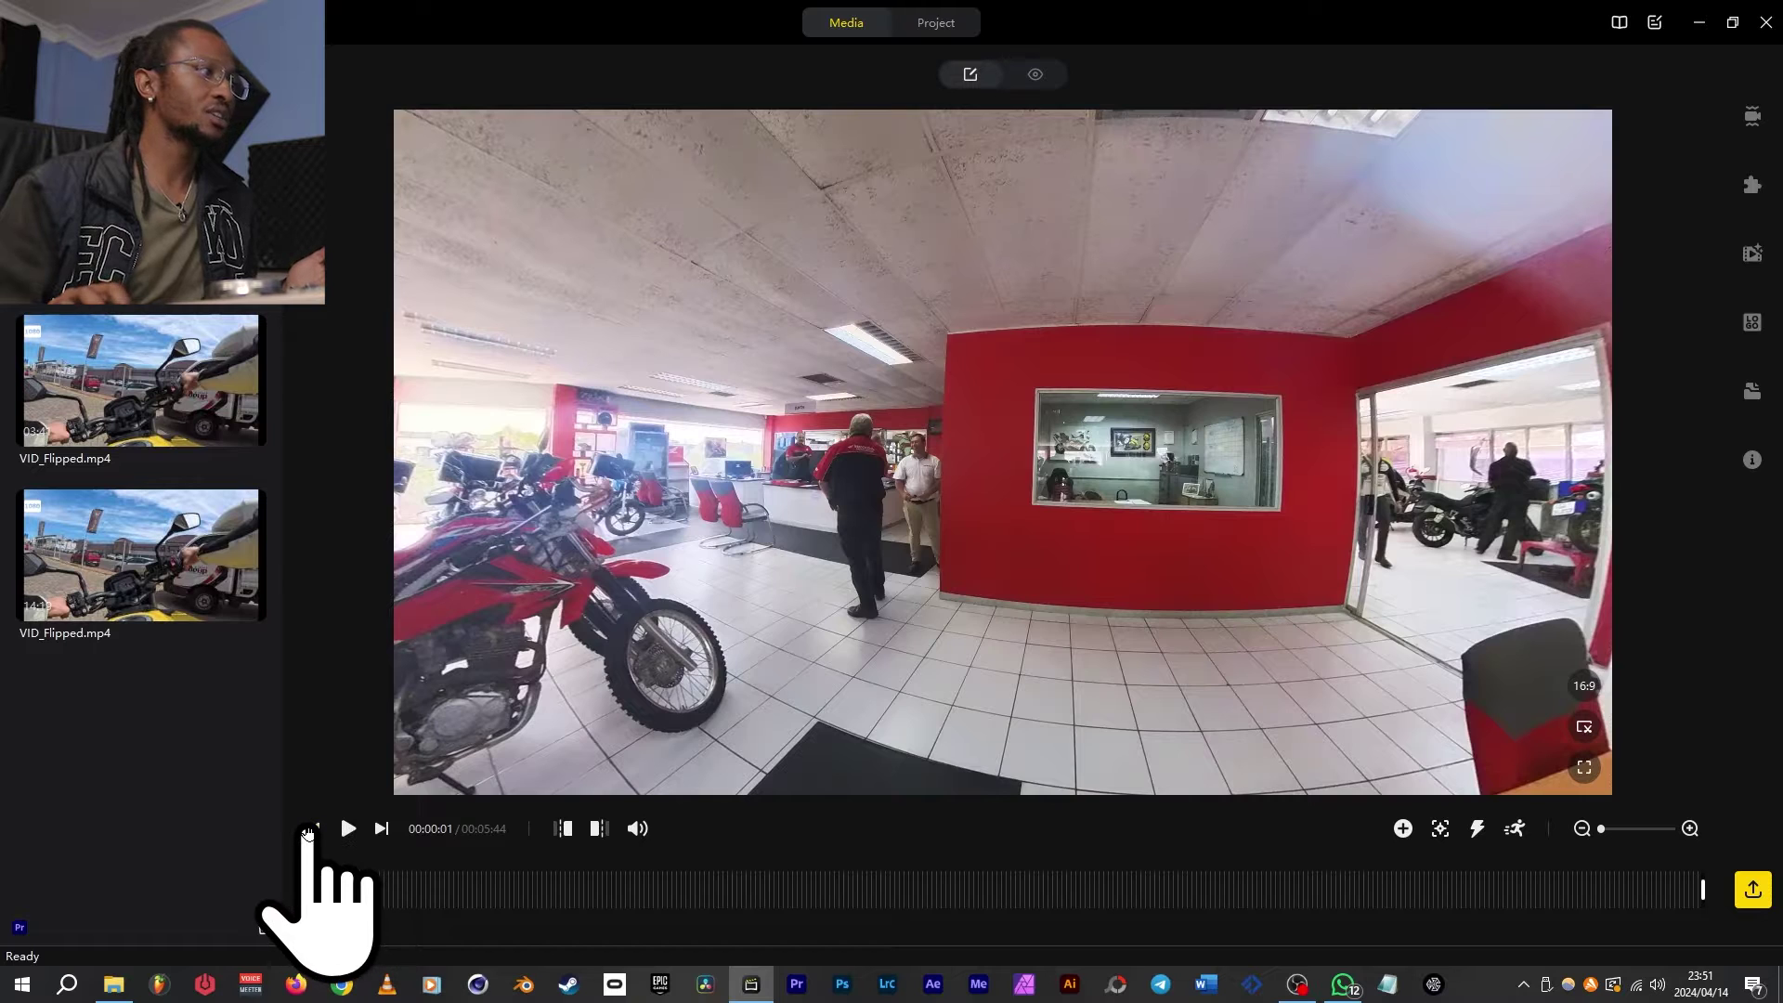
click(309, 829)
click(382, 828)
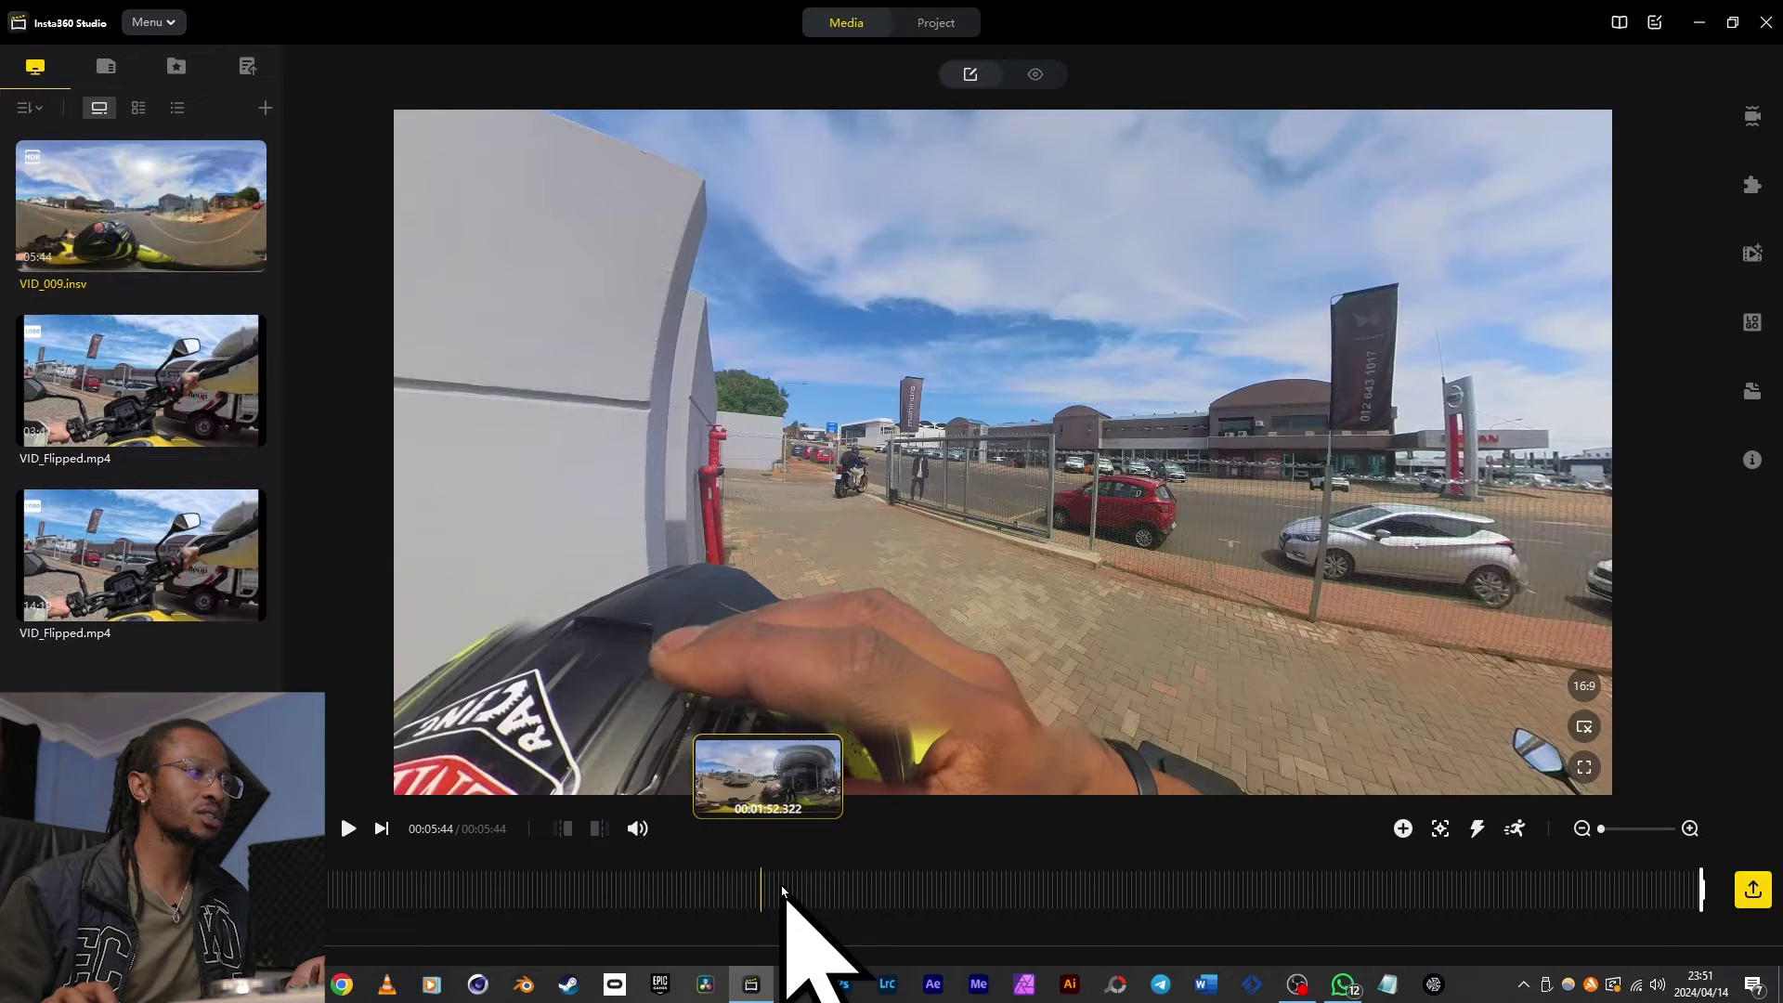
Step: Trim VID_009.insv to a 53-second section starting at 00:02:20
click(873, 887)
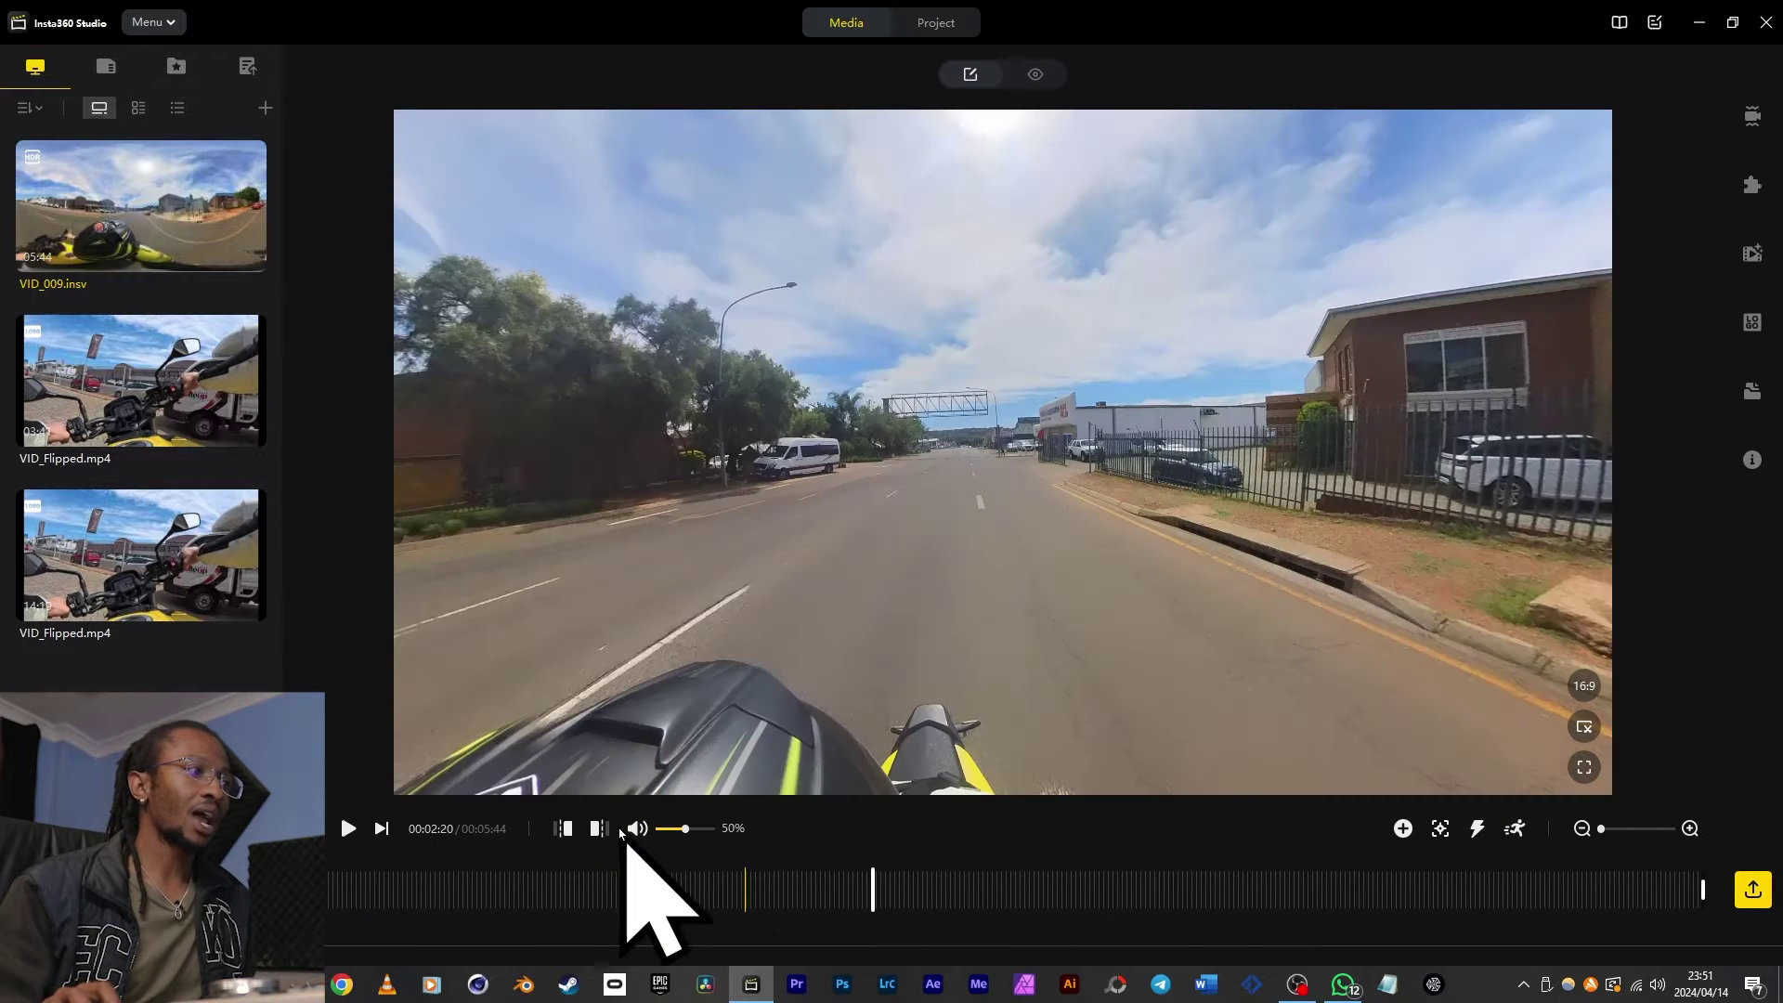
click(563, 835)
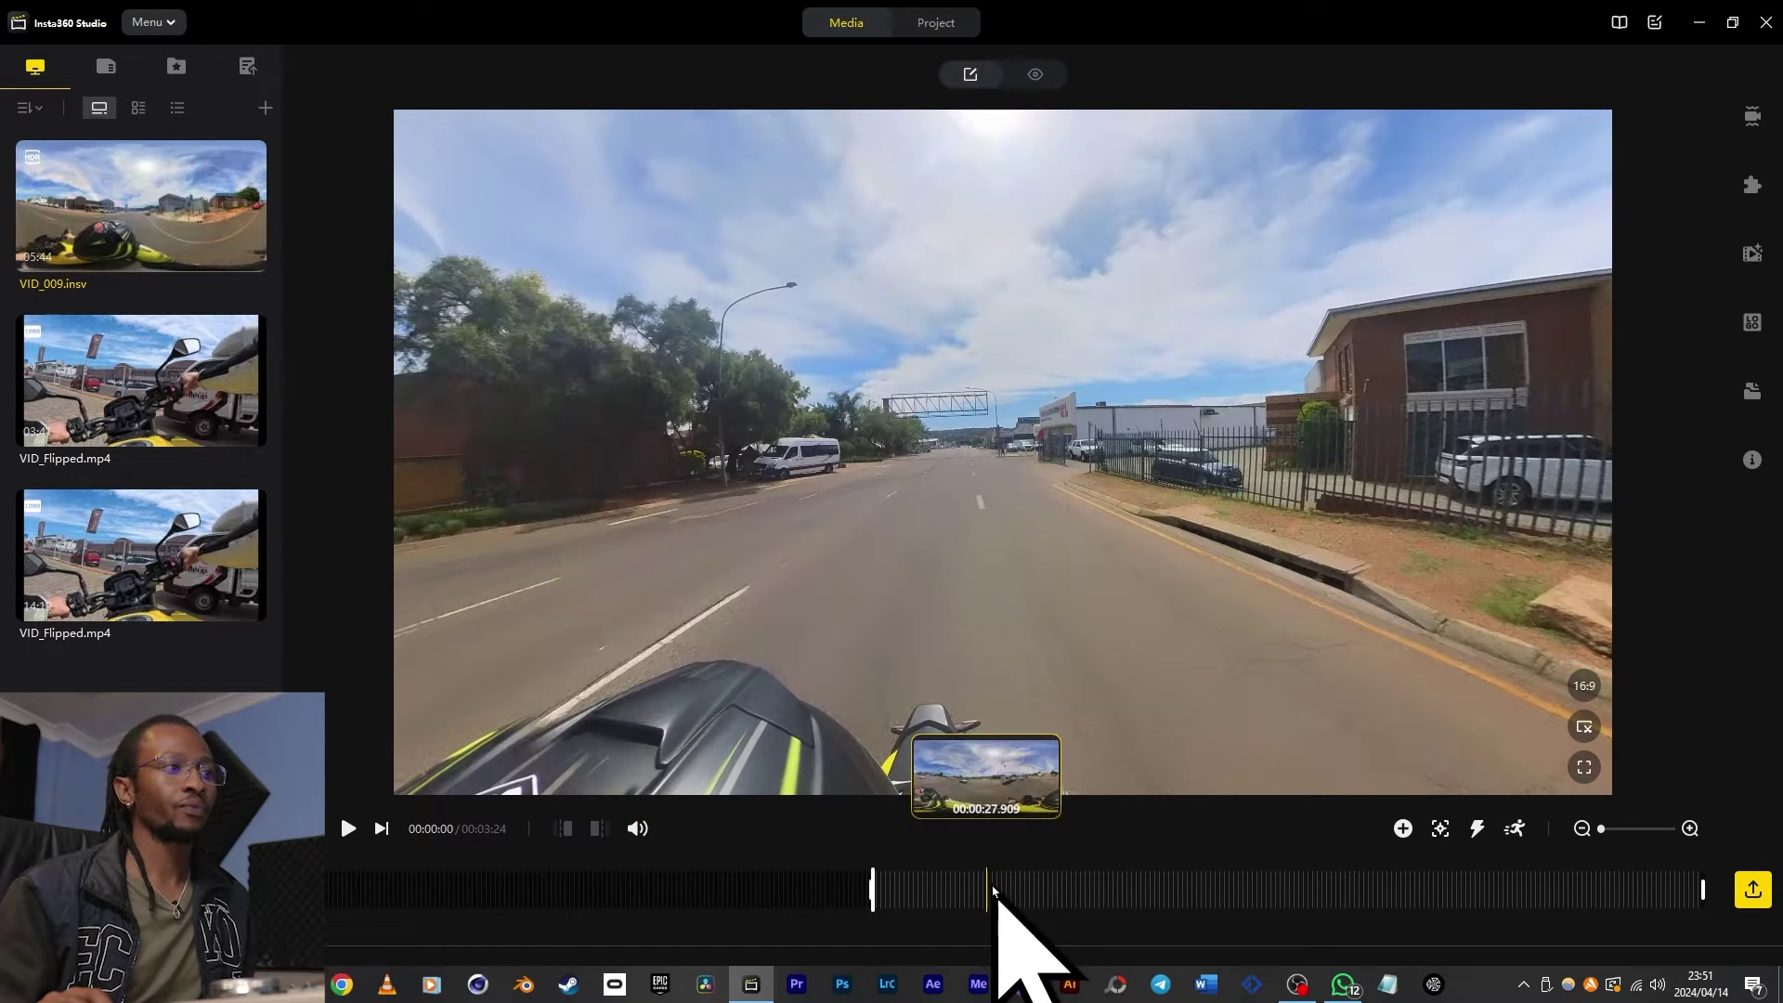
click(1092, 889)
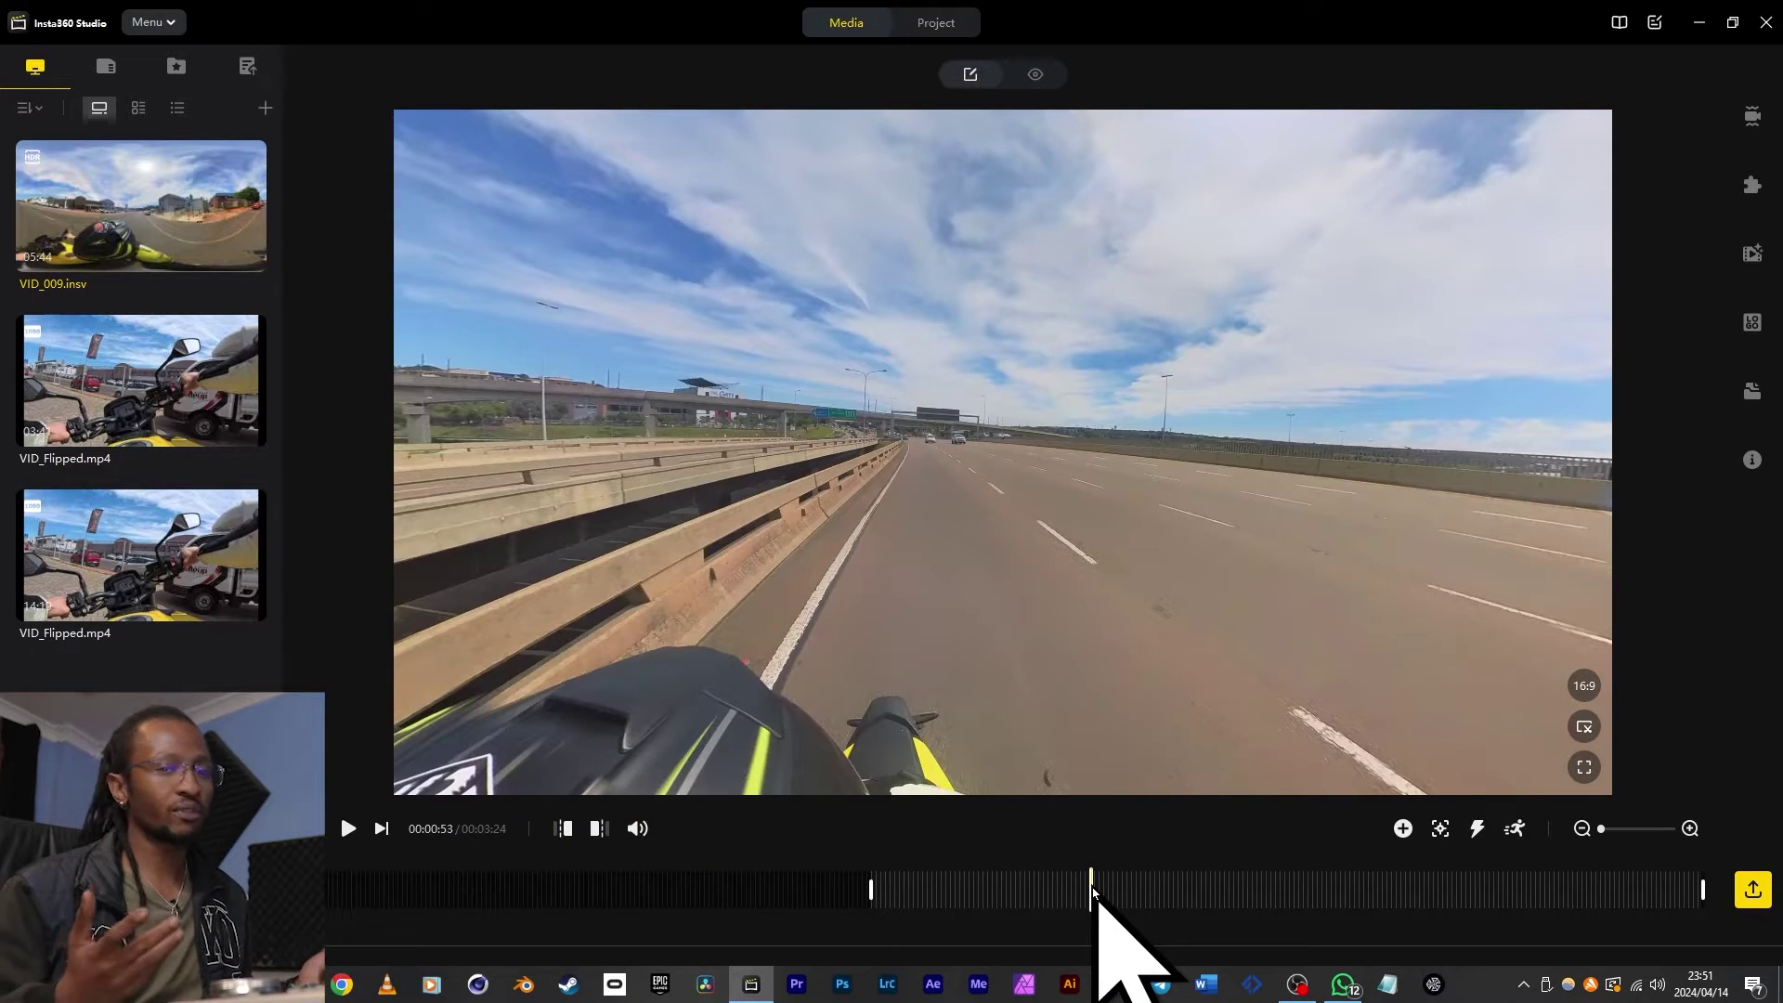
key(o)
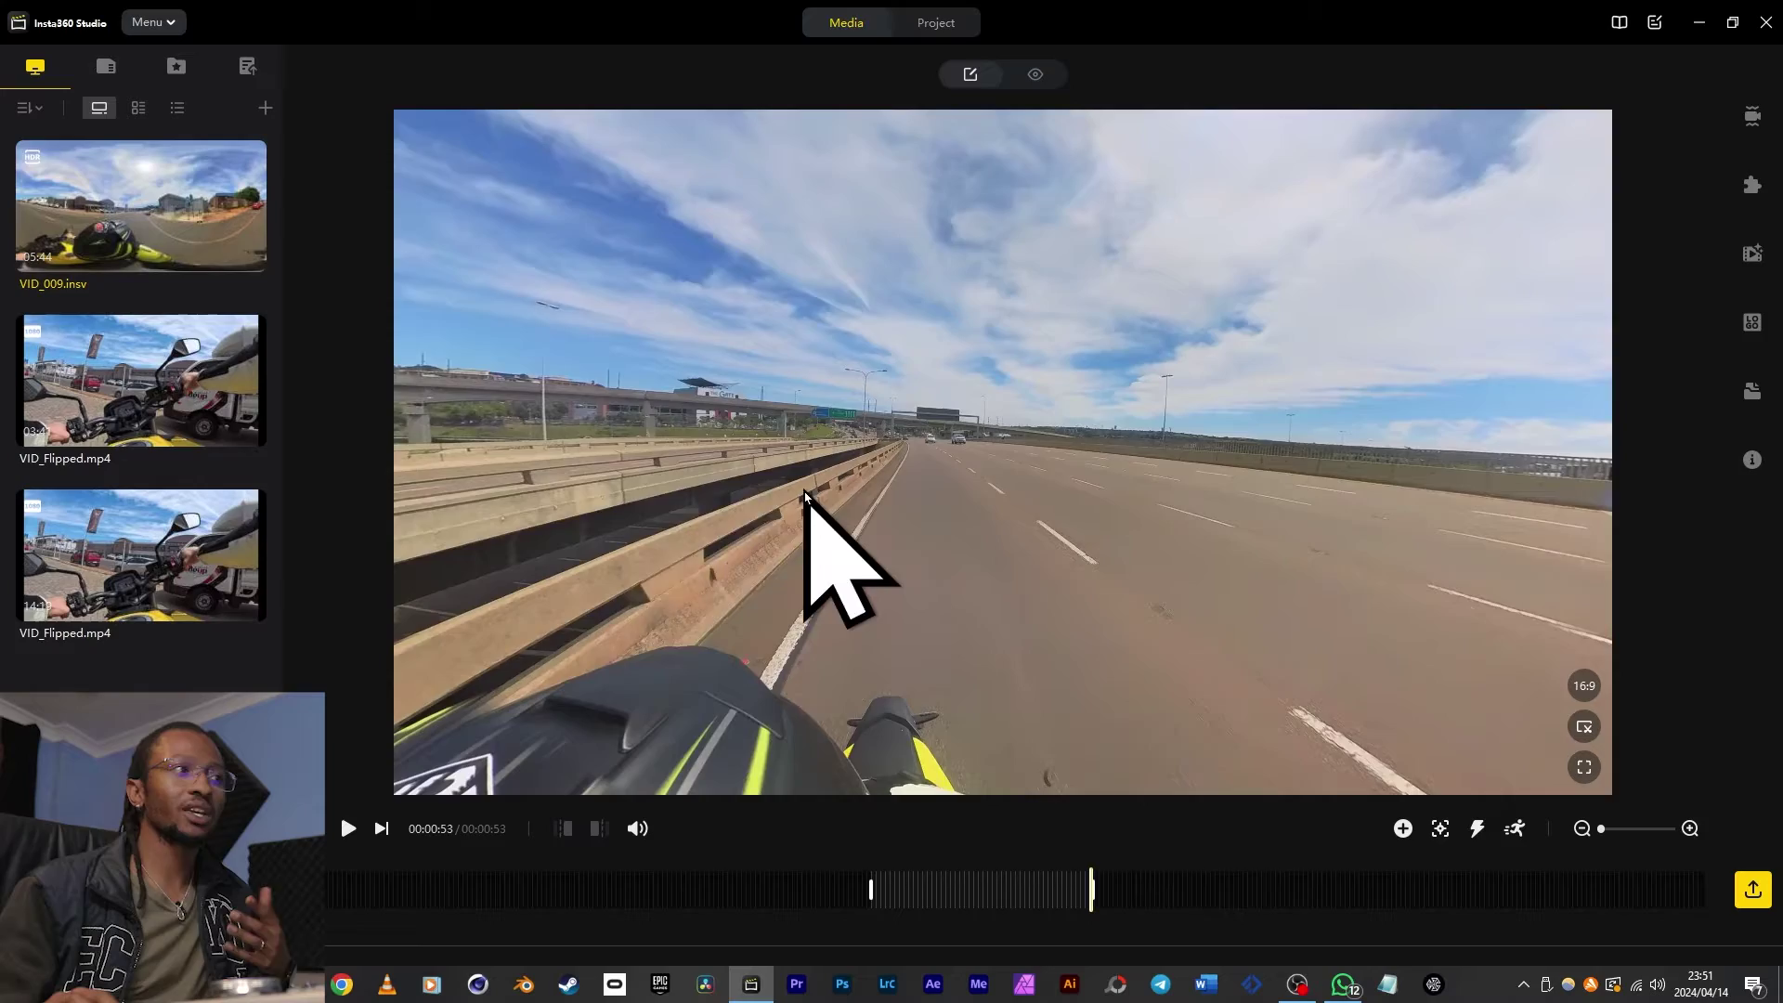
drag(639, 487, 1214, 410)
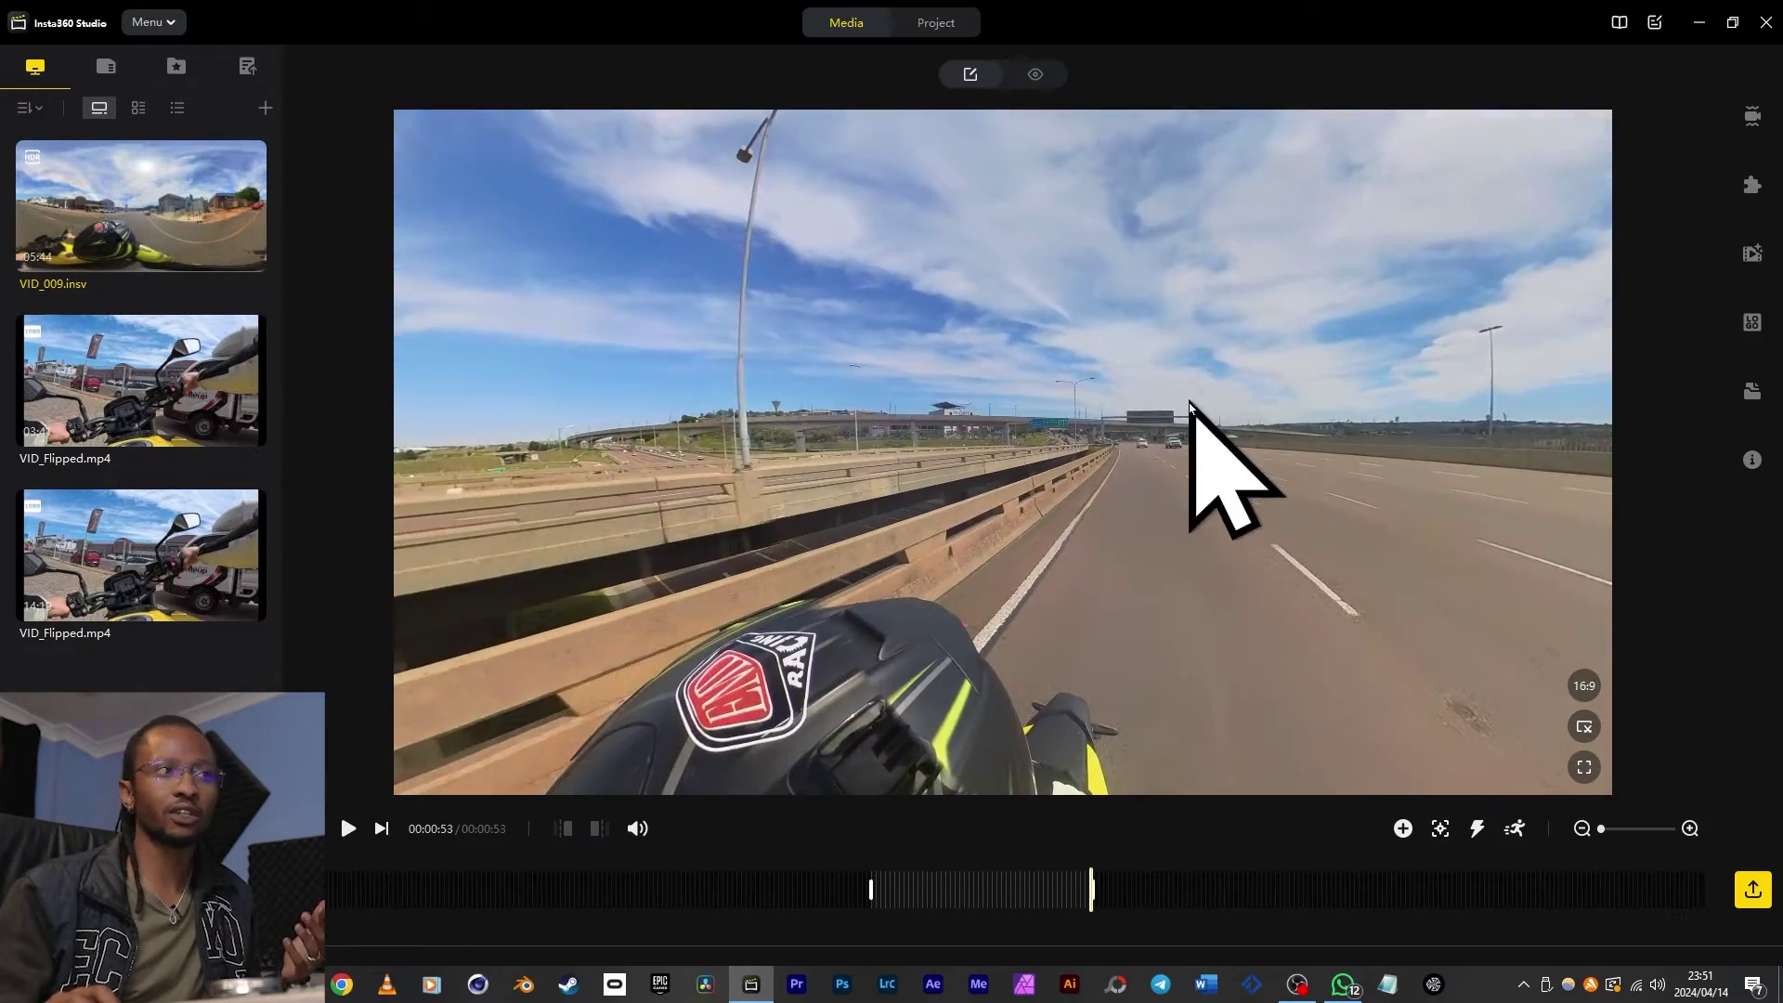
Step: Turn the 360 view down the road at 16:9 and check it full screen
drag(724, 517, 1298, 495)
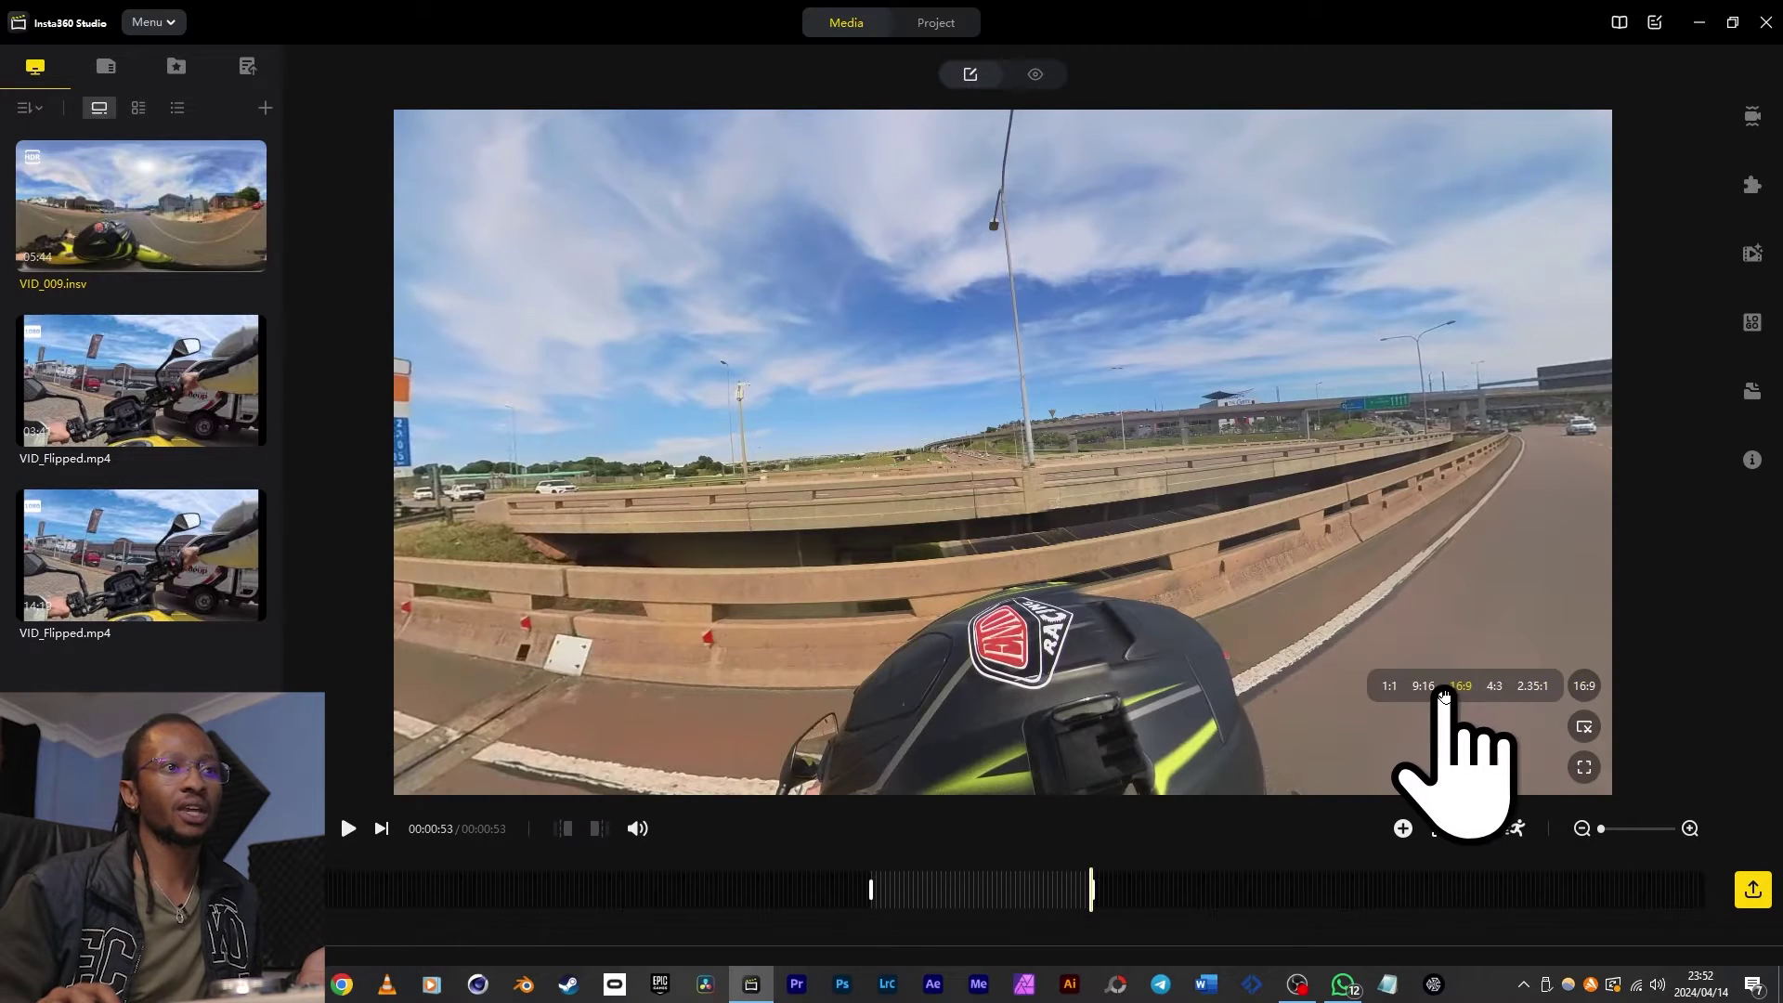
click(1423, 686)
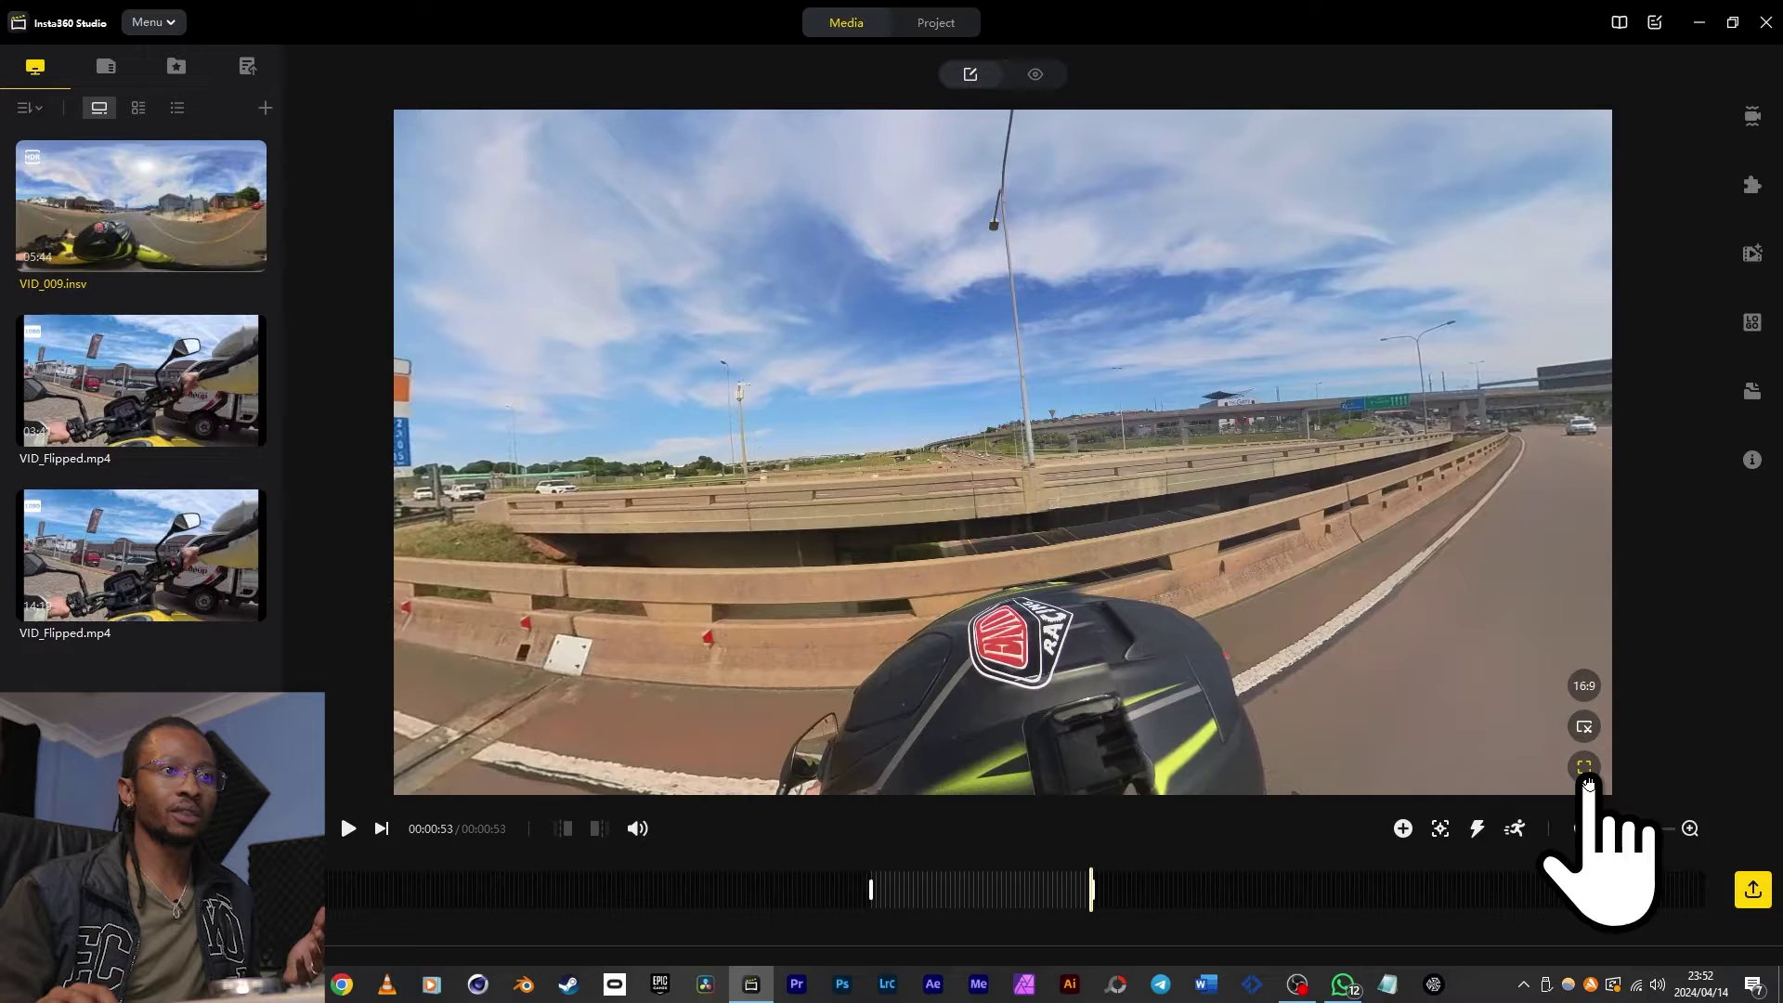
click(1583, 768)
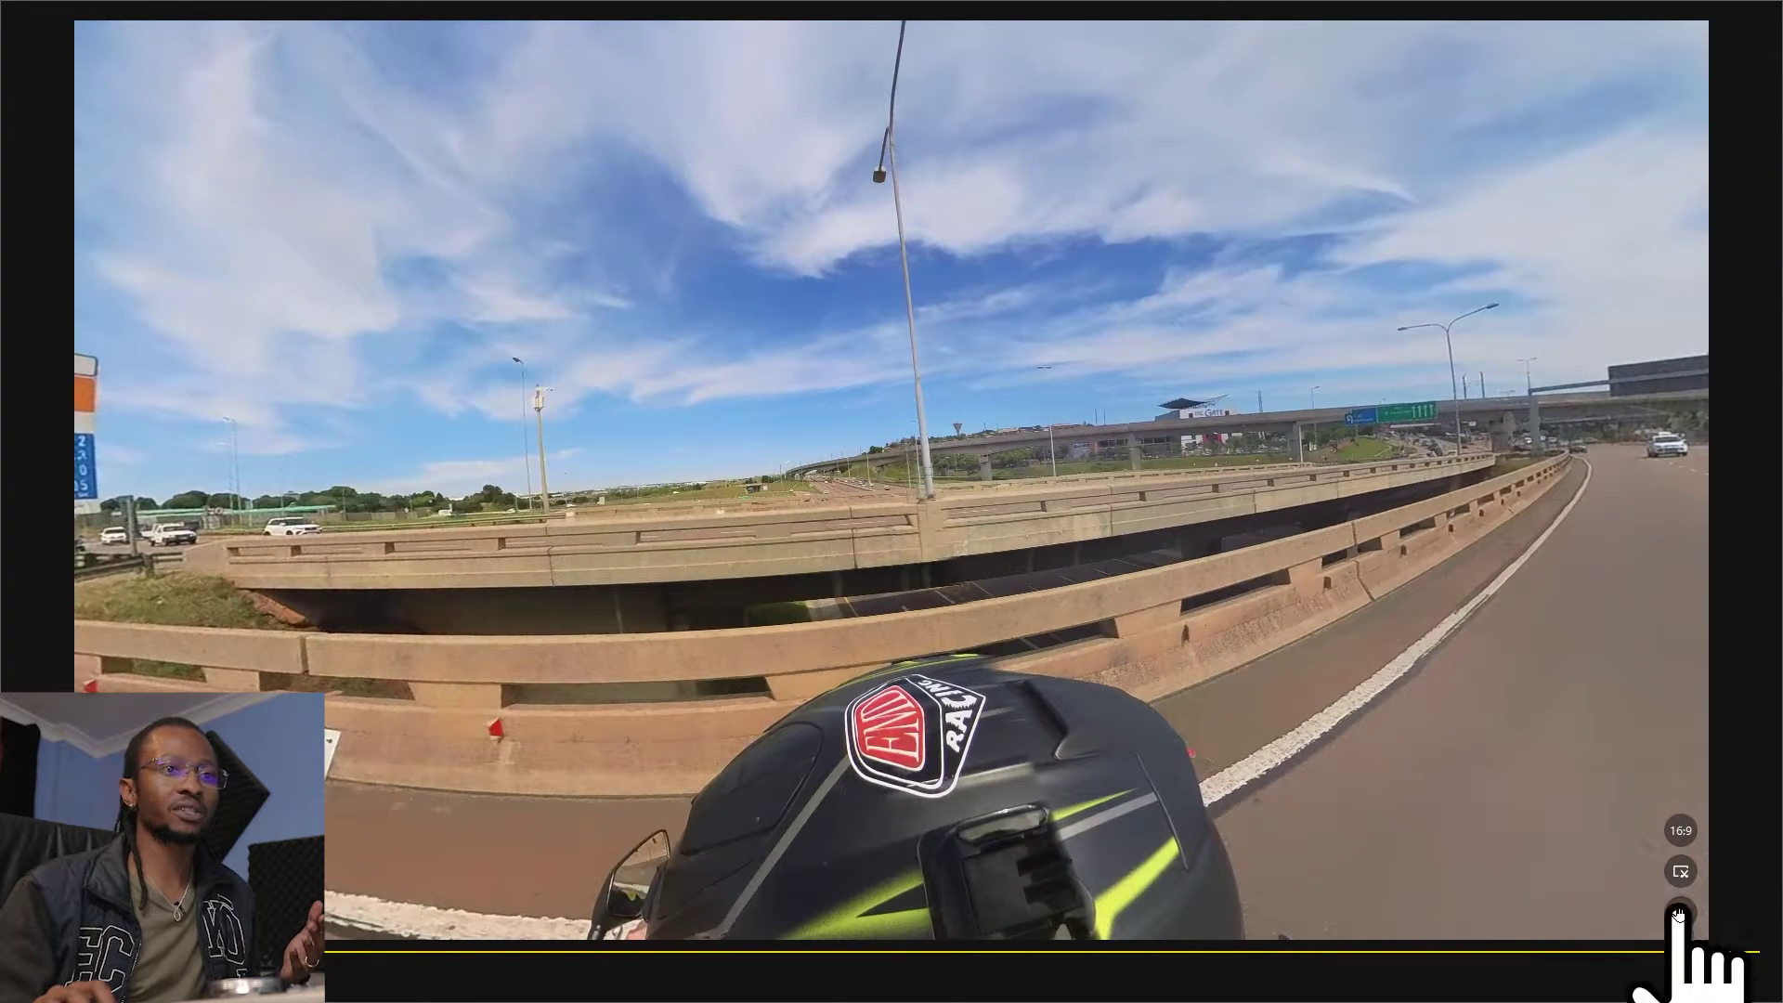
click(1679, 911)
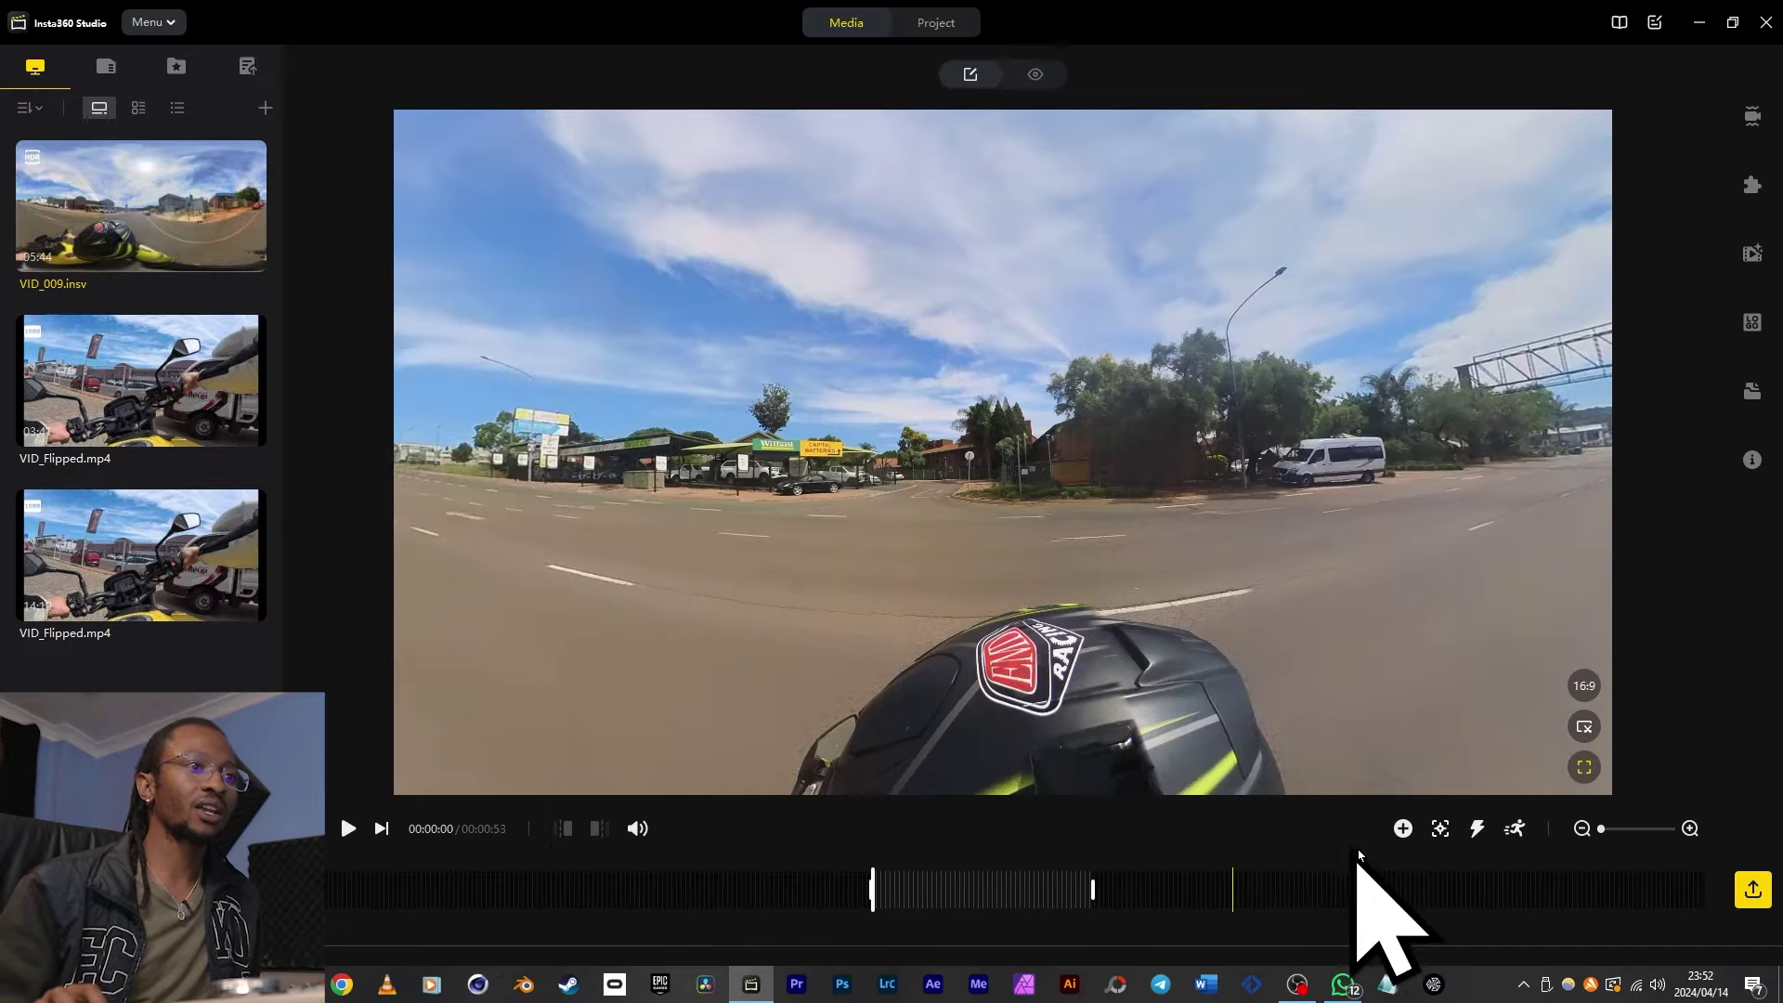
Step: Add a keyframe at the clip start and turn its view down the road
click(1403, 829)
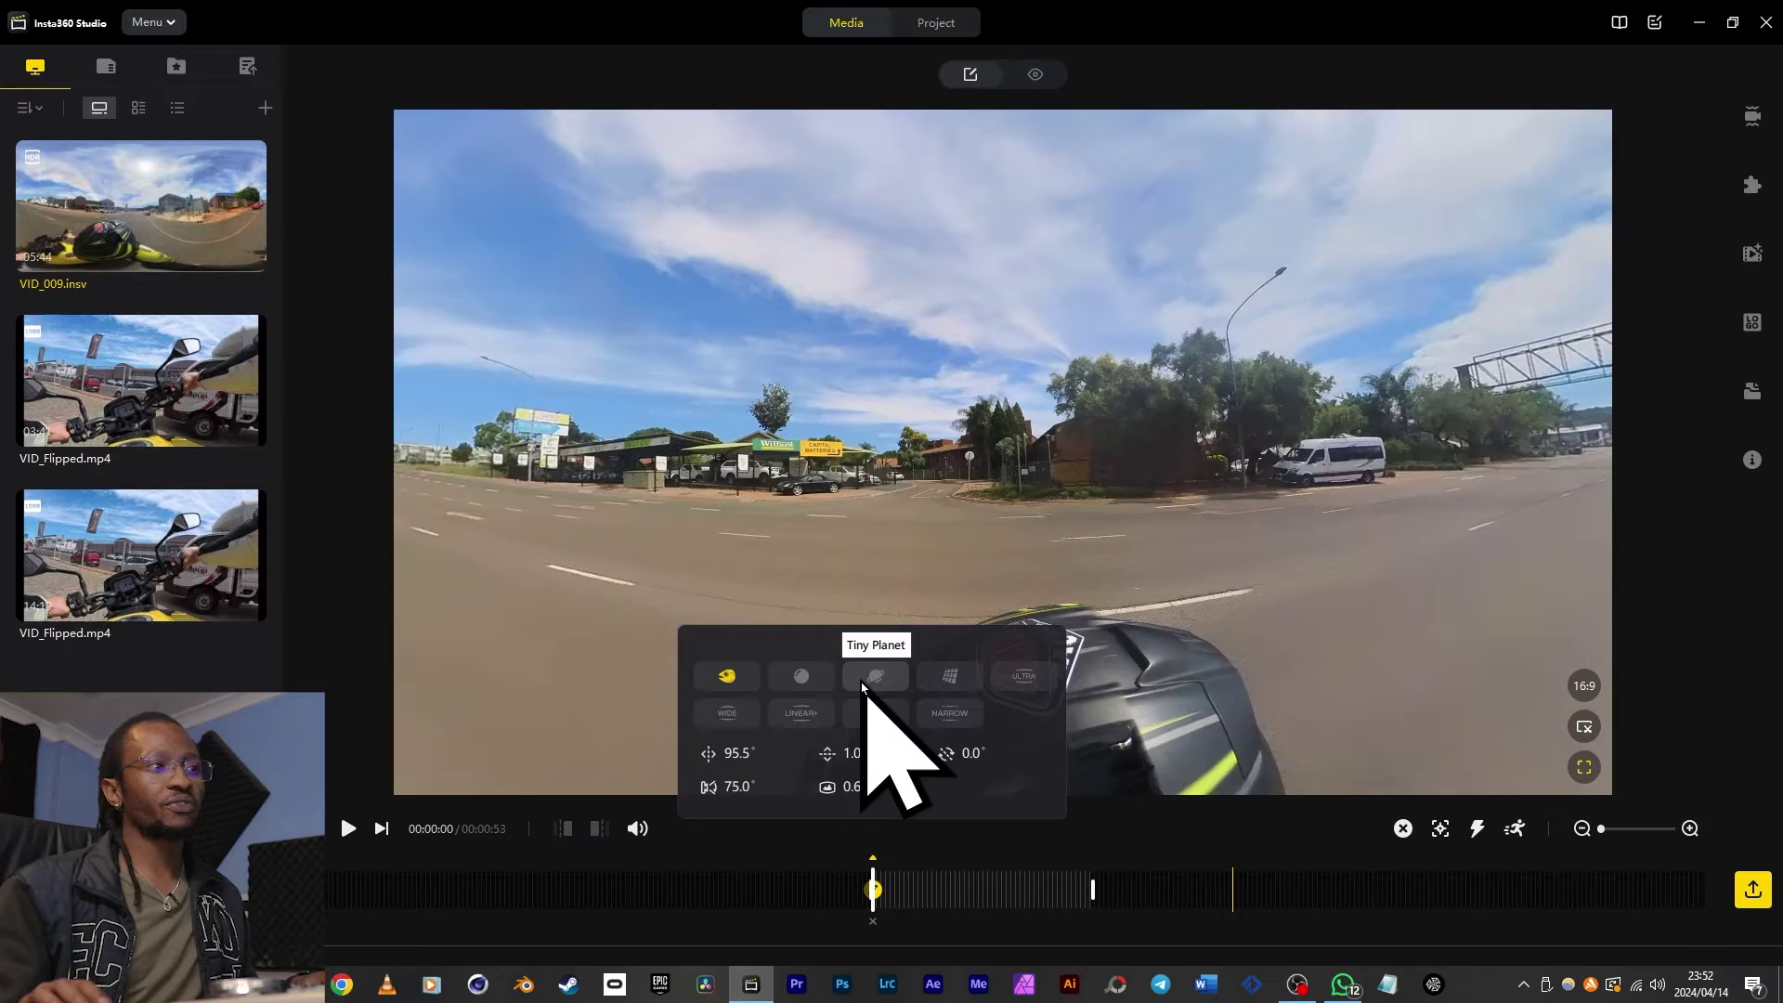
key(space)
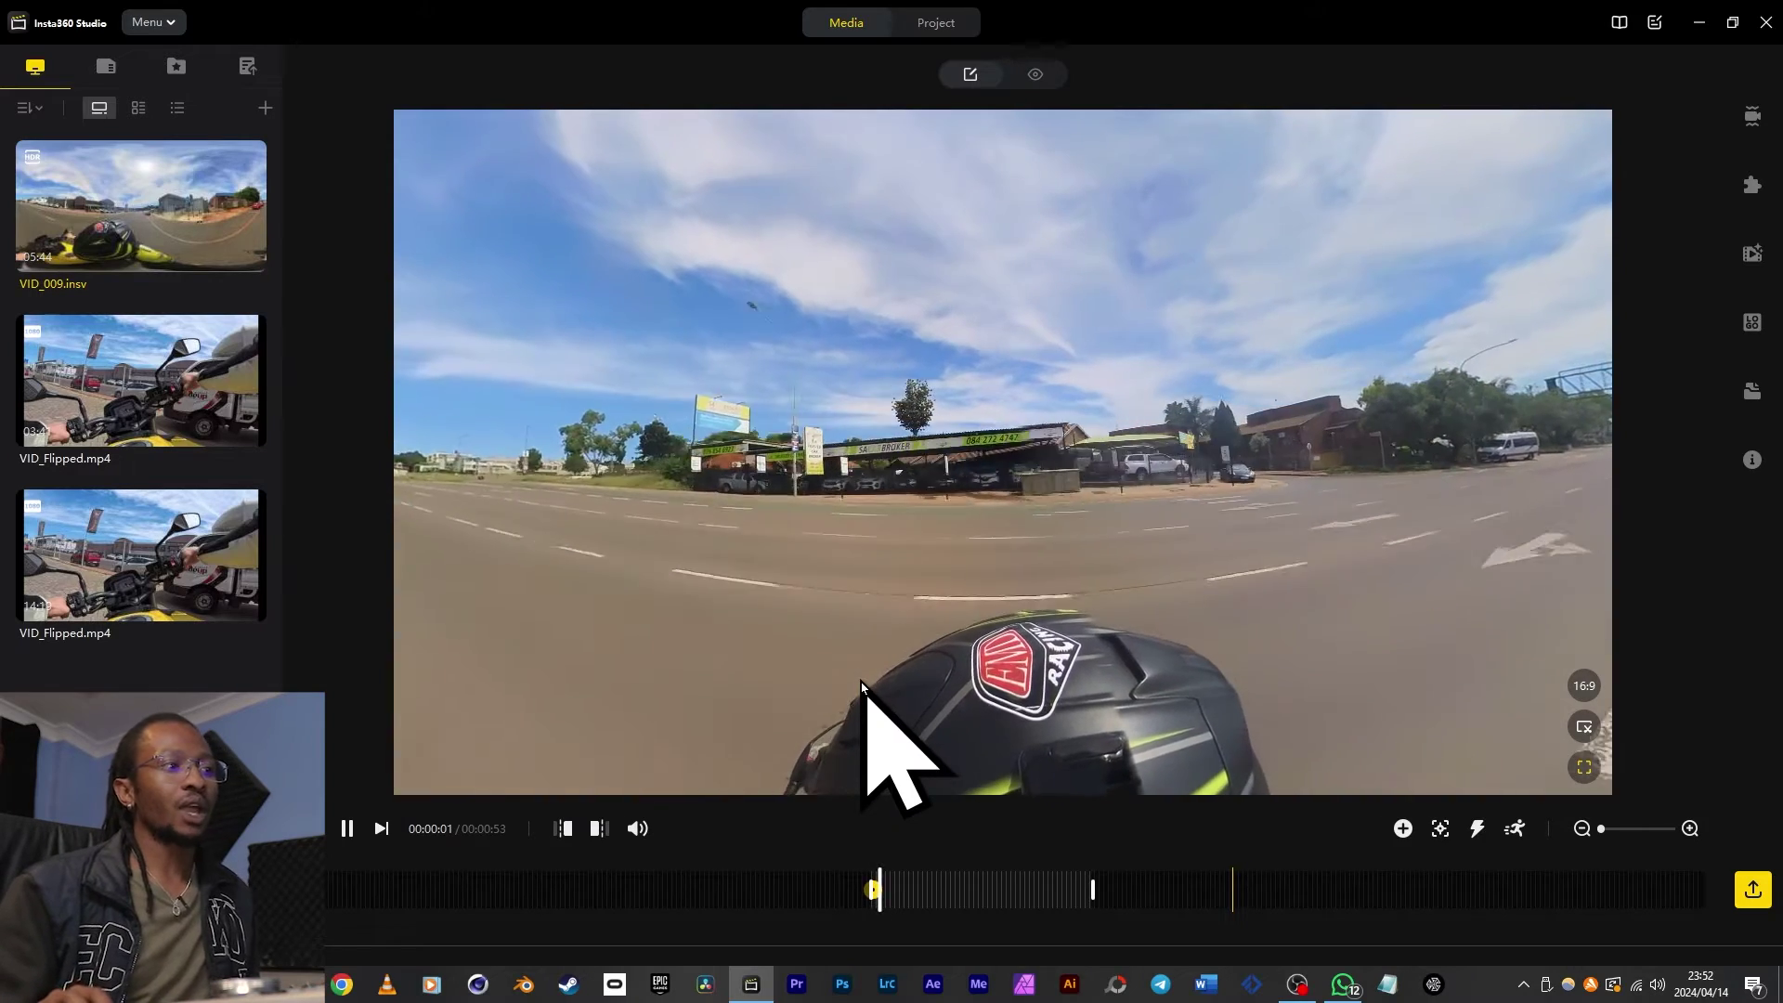
key(space)
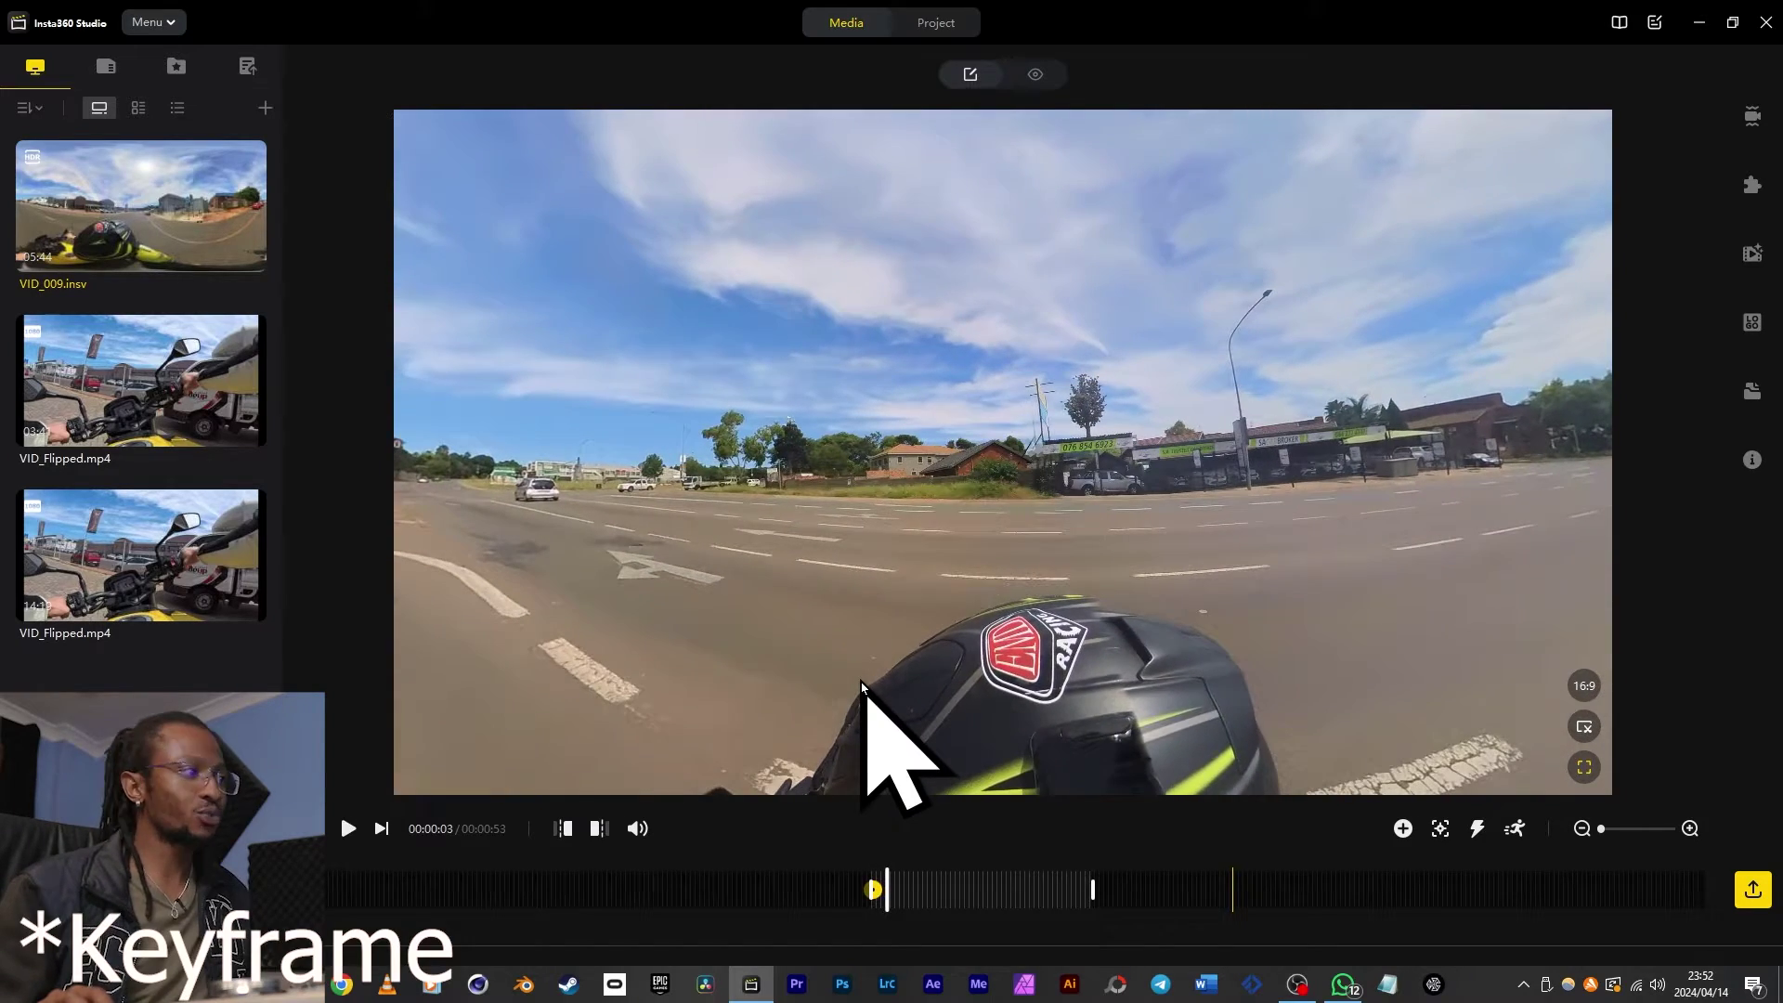
click(859, 685)
drag(1174, 497, 585, 435)
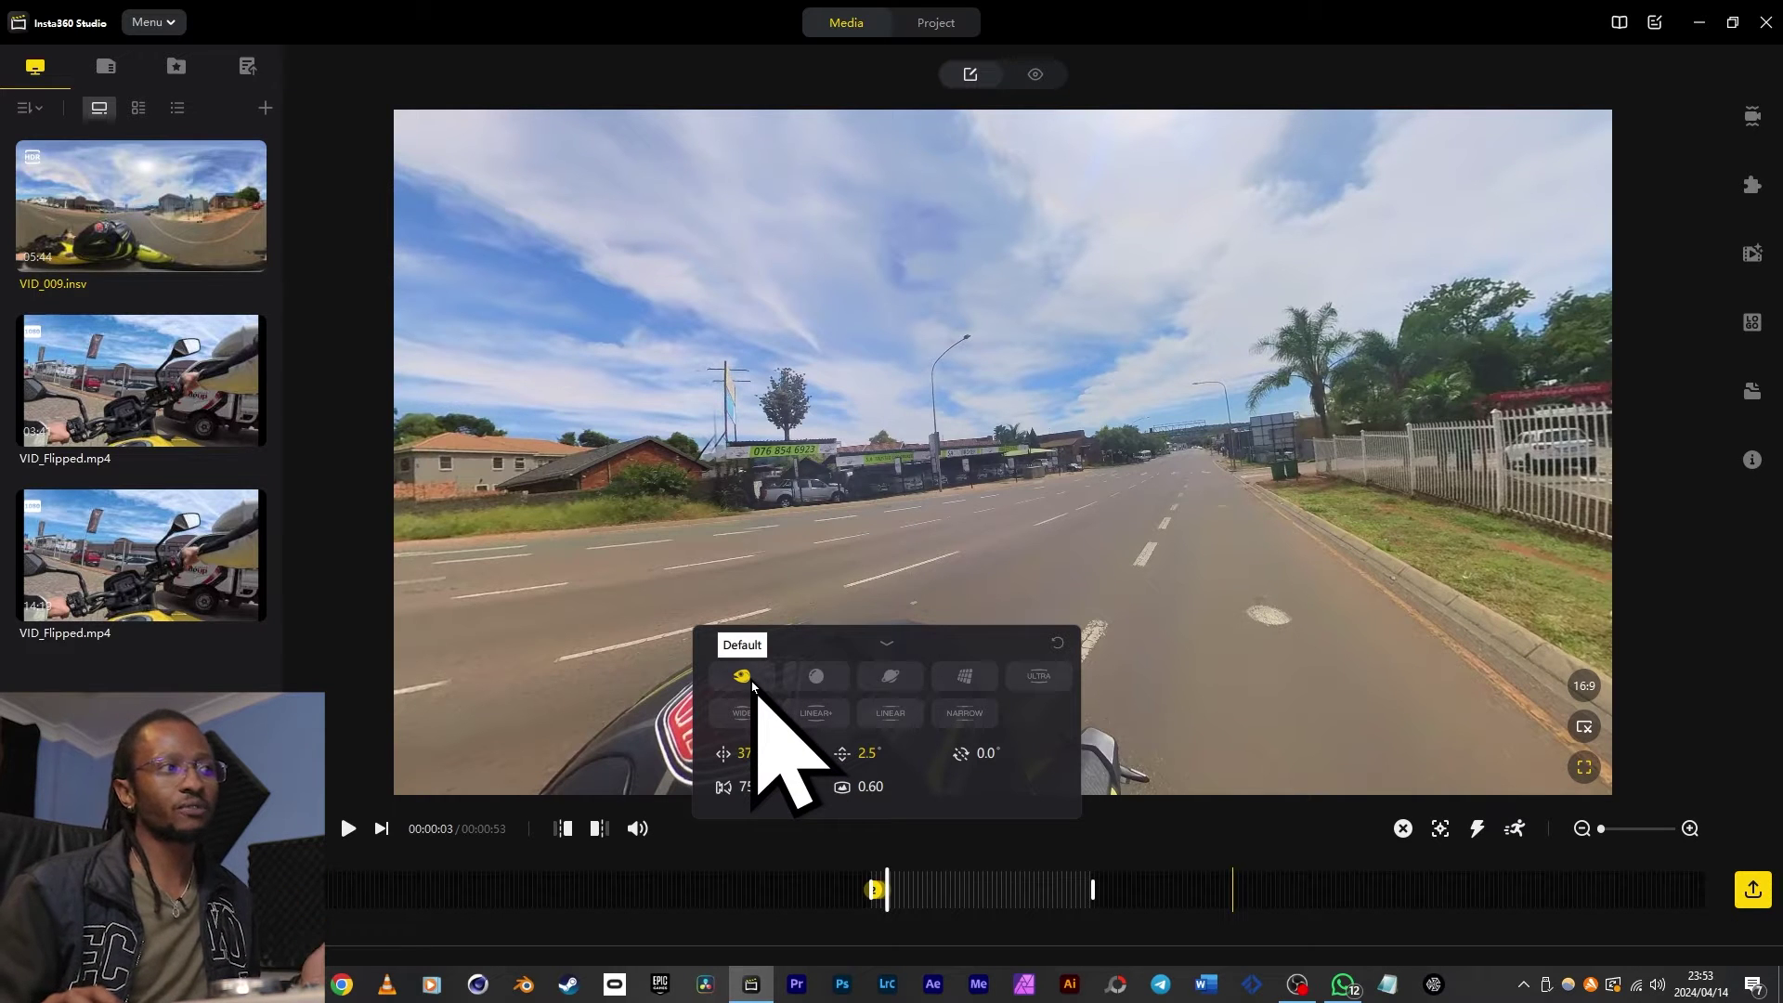
Step: Try Crystal Ball, Tiny Planet and Natural View, then pan and widen the view
click(819, 678)
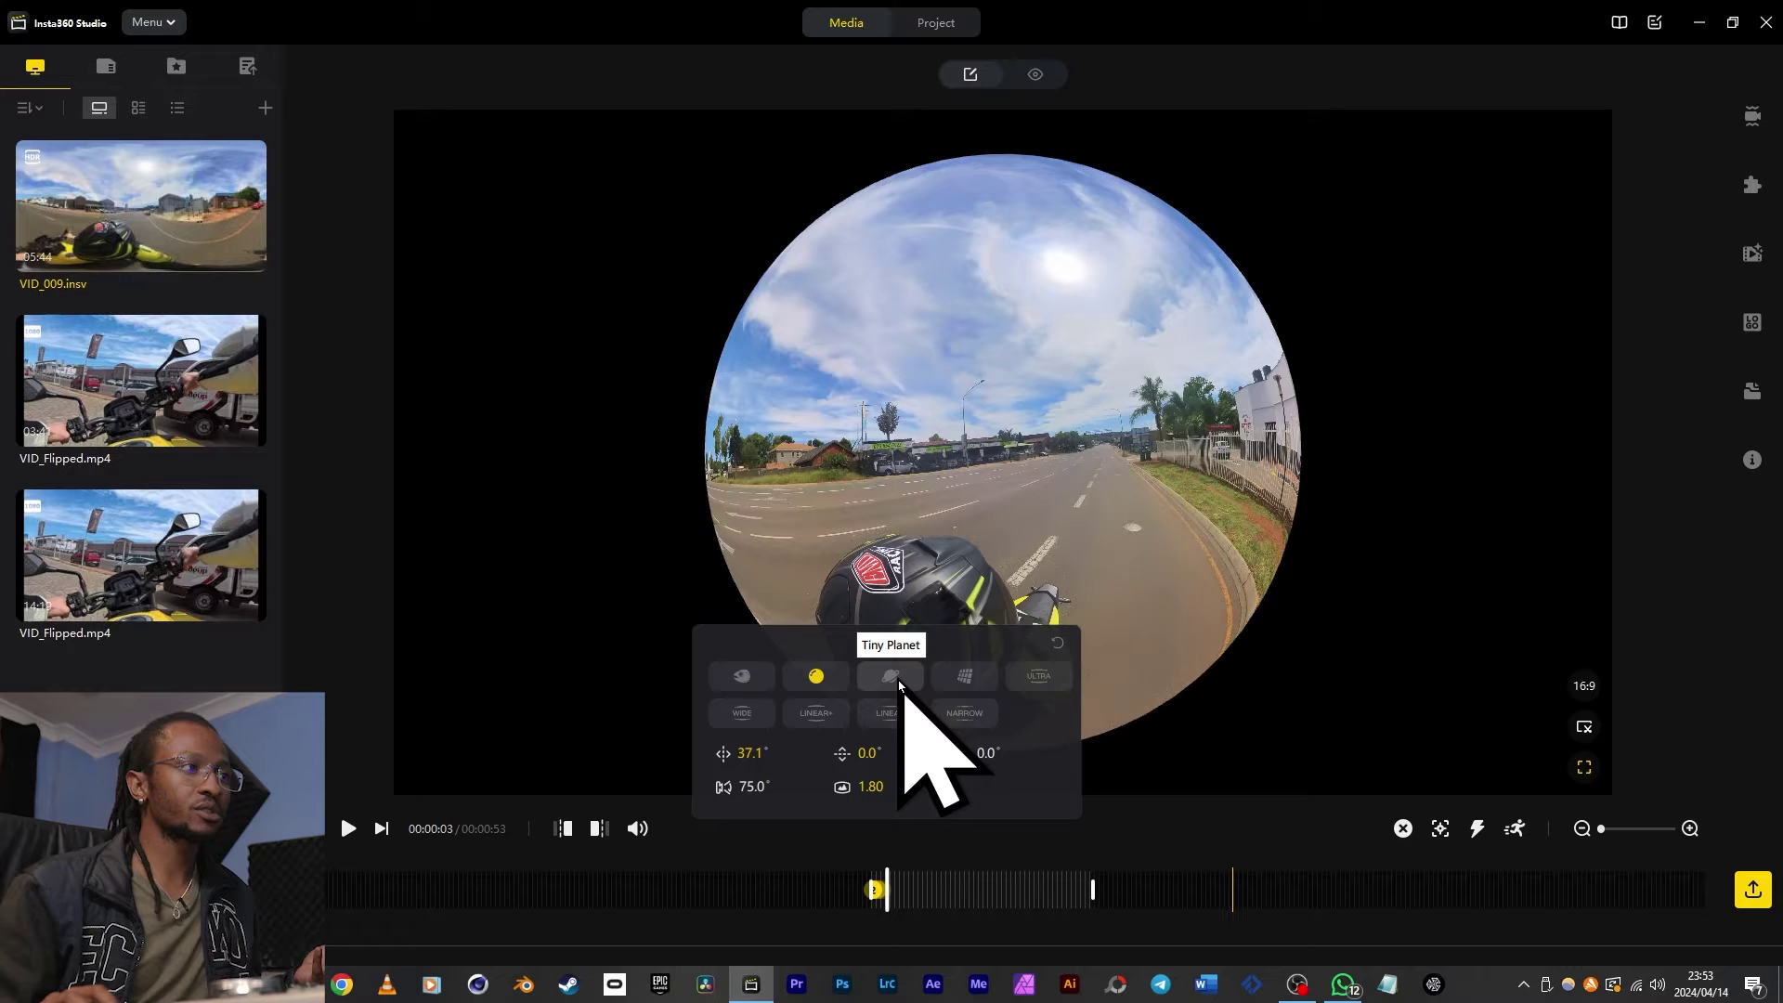
click(890, 680)
click(952, 678)
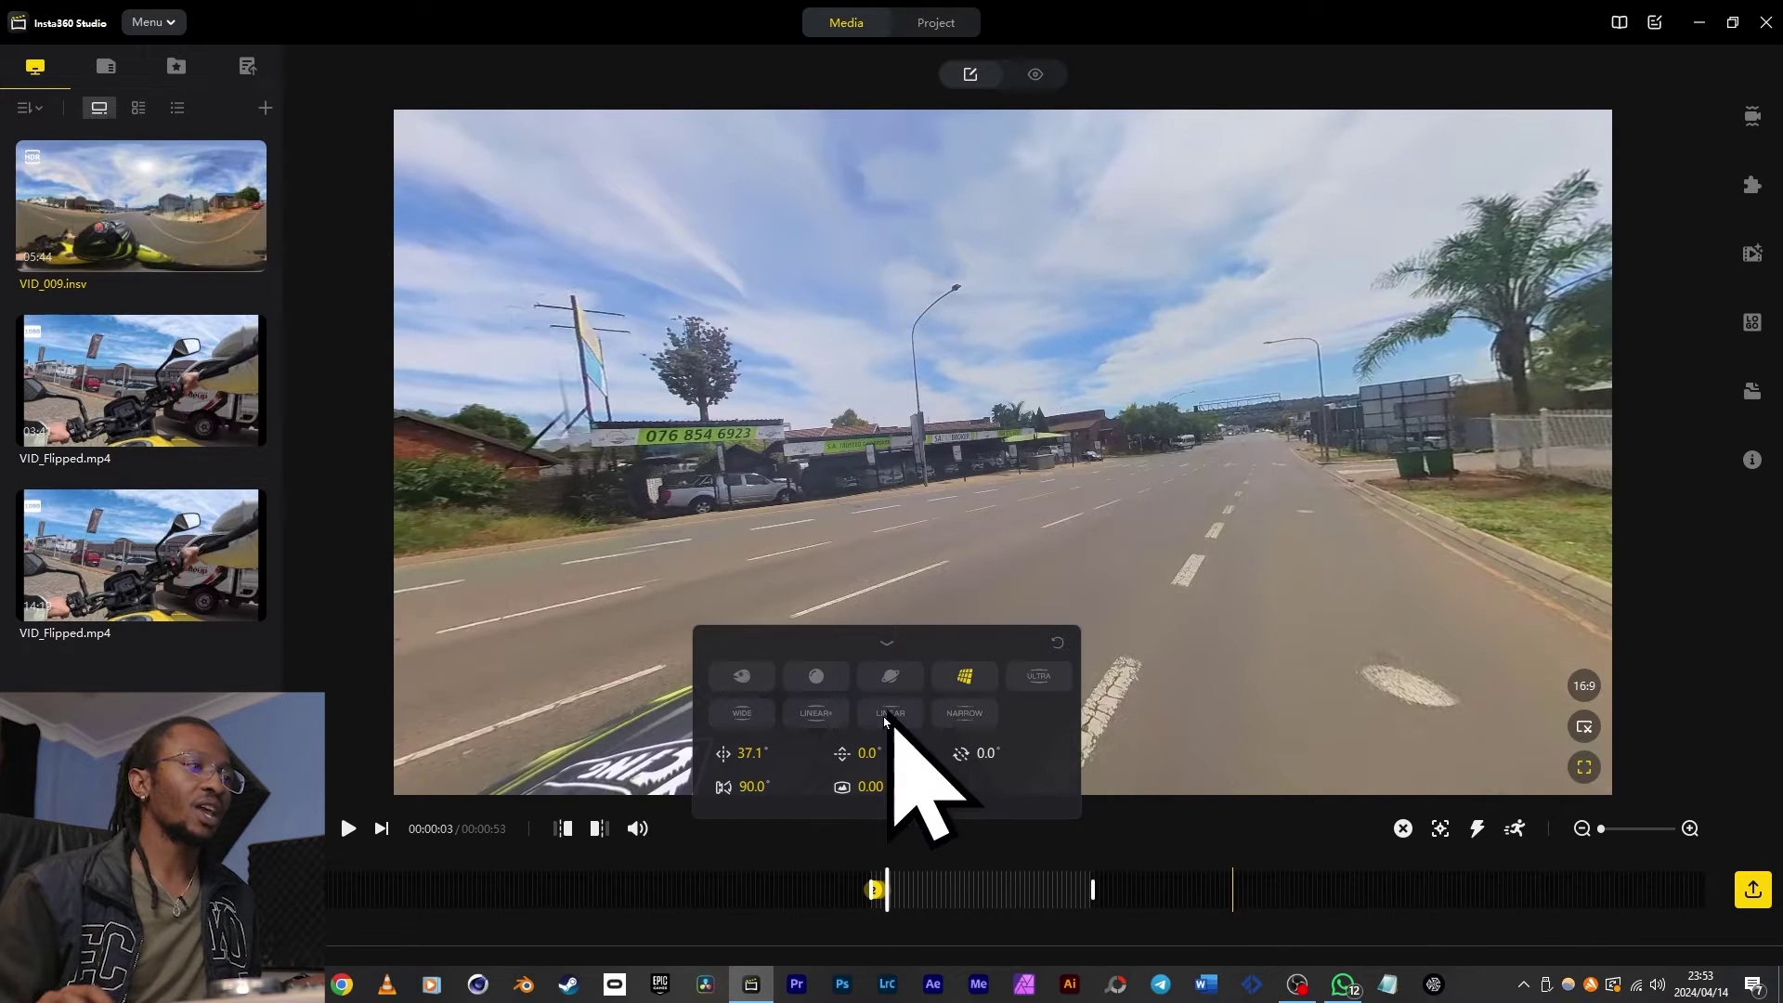
drag(696, 597, 1118, 526)
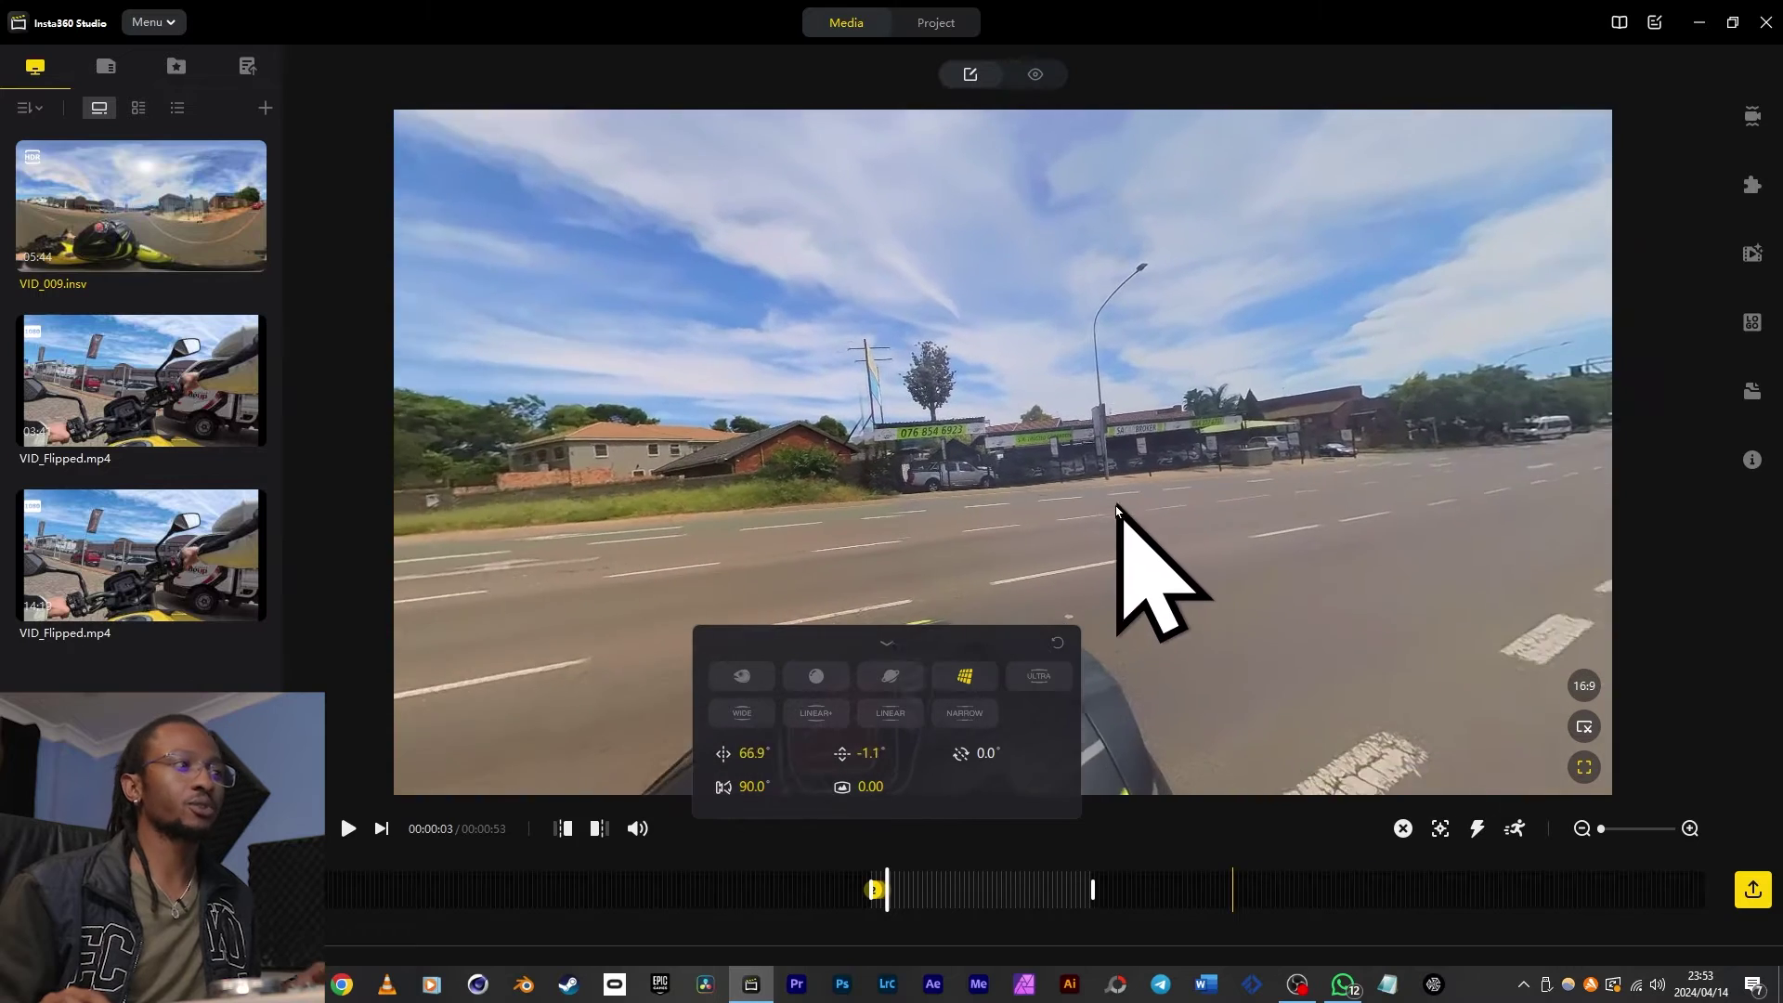
drag(820, 464, 967, 470)
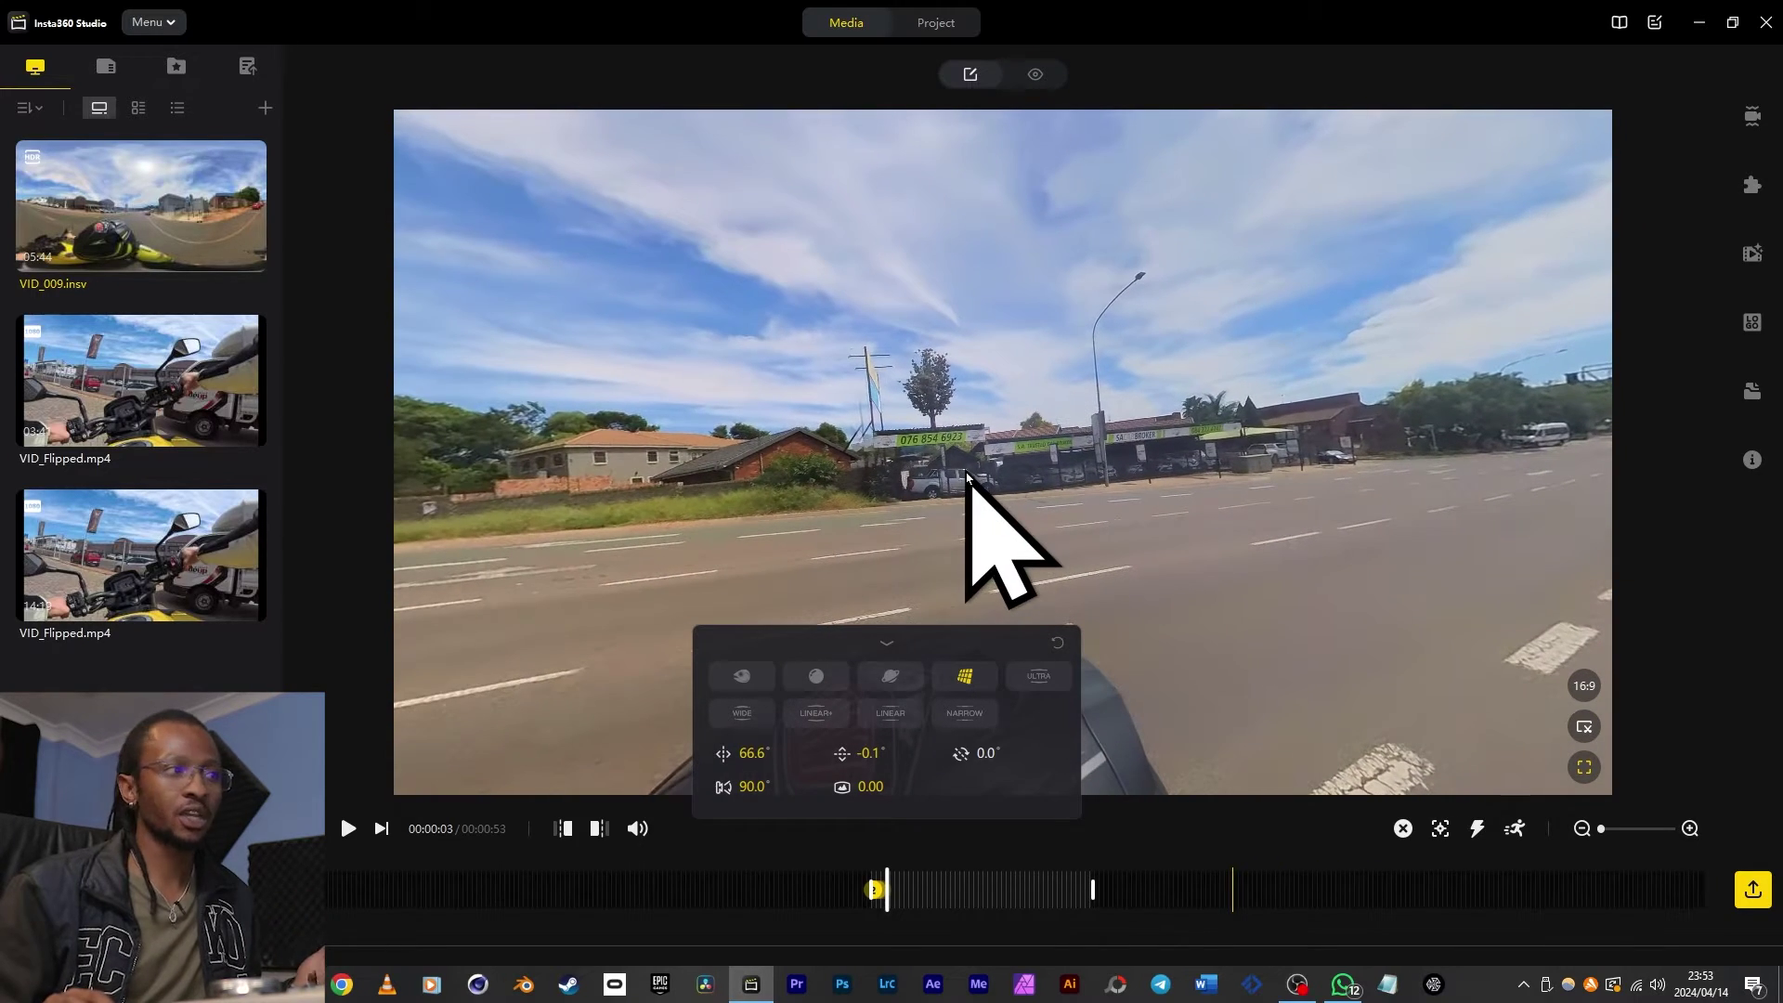
Step: Test roll and distortion, then reset to 95.5° pan, 0.0° roll, 75.0° FOV
drag(1072, 439, 1044, 501)
scroll(1043, 501, down, 10)
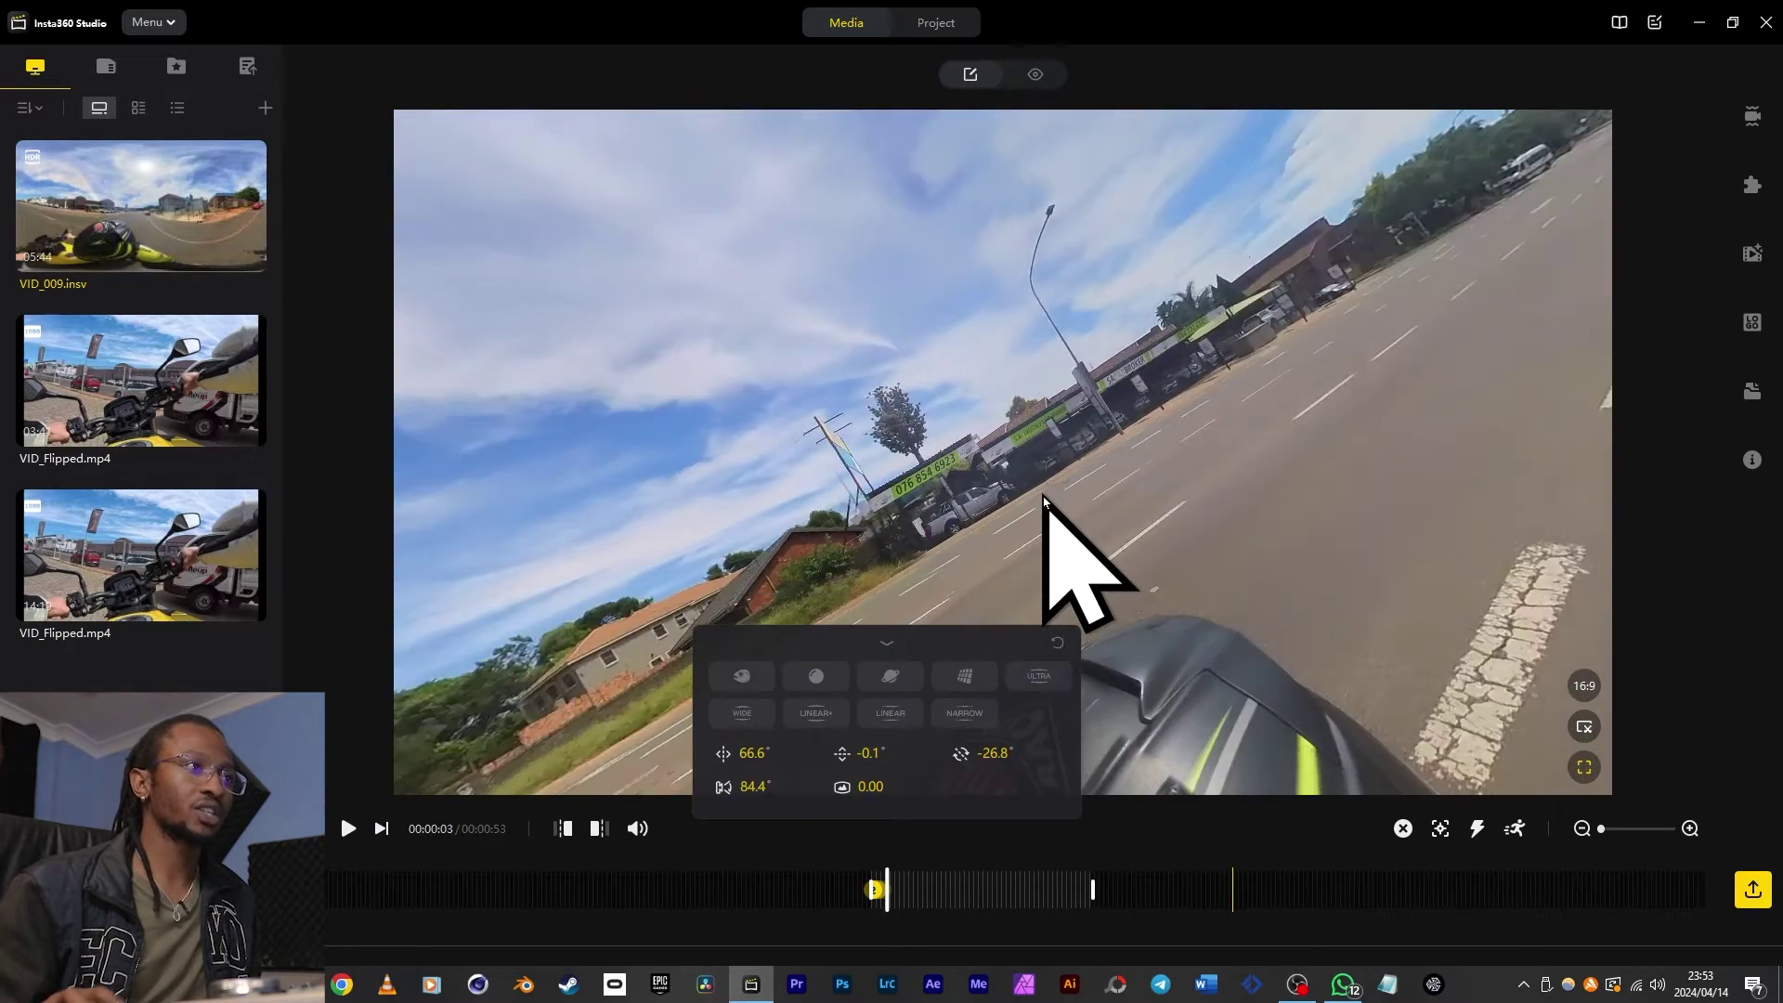
mouse_move(868, 787)
mouse_down()
mouse_move(882, 796)
mouse_move(859, 798)
mouse_move(897, 809)
mouse_up()
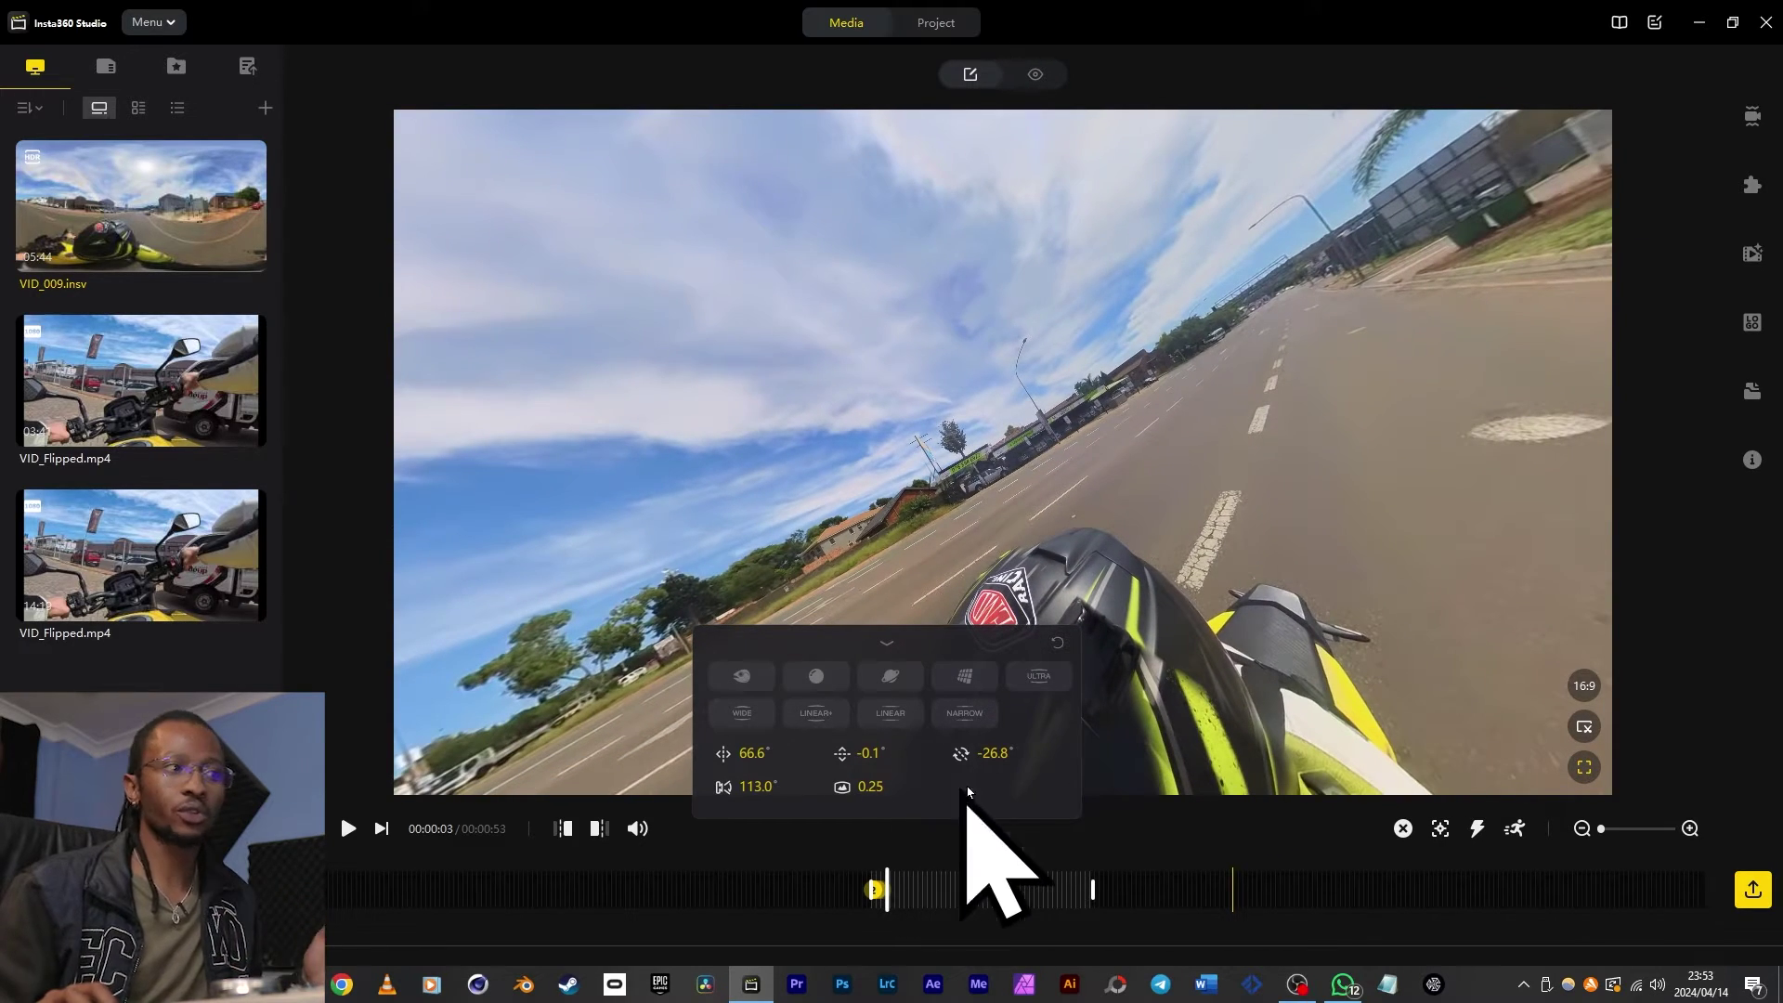
click(1058, 643)
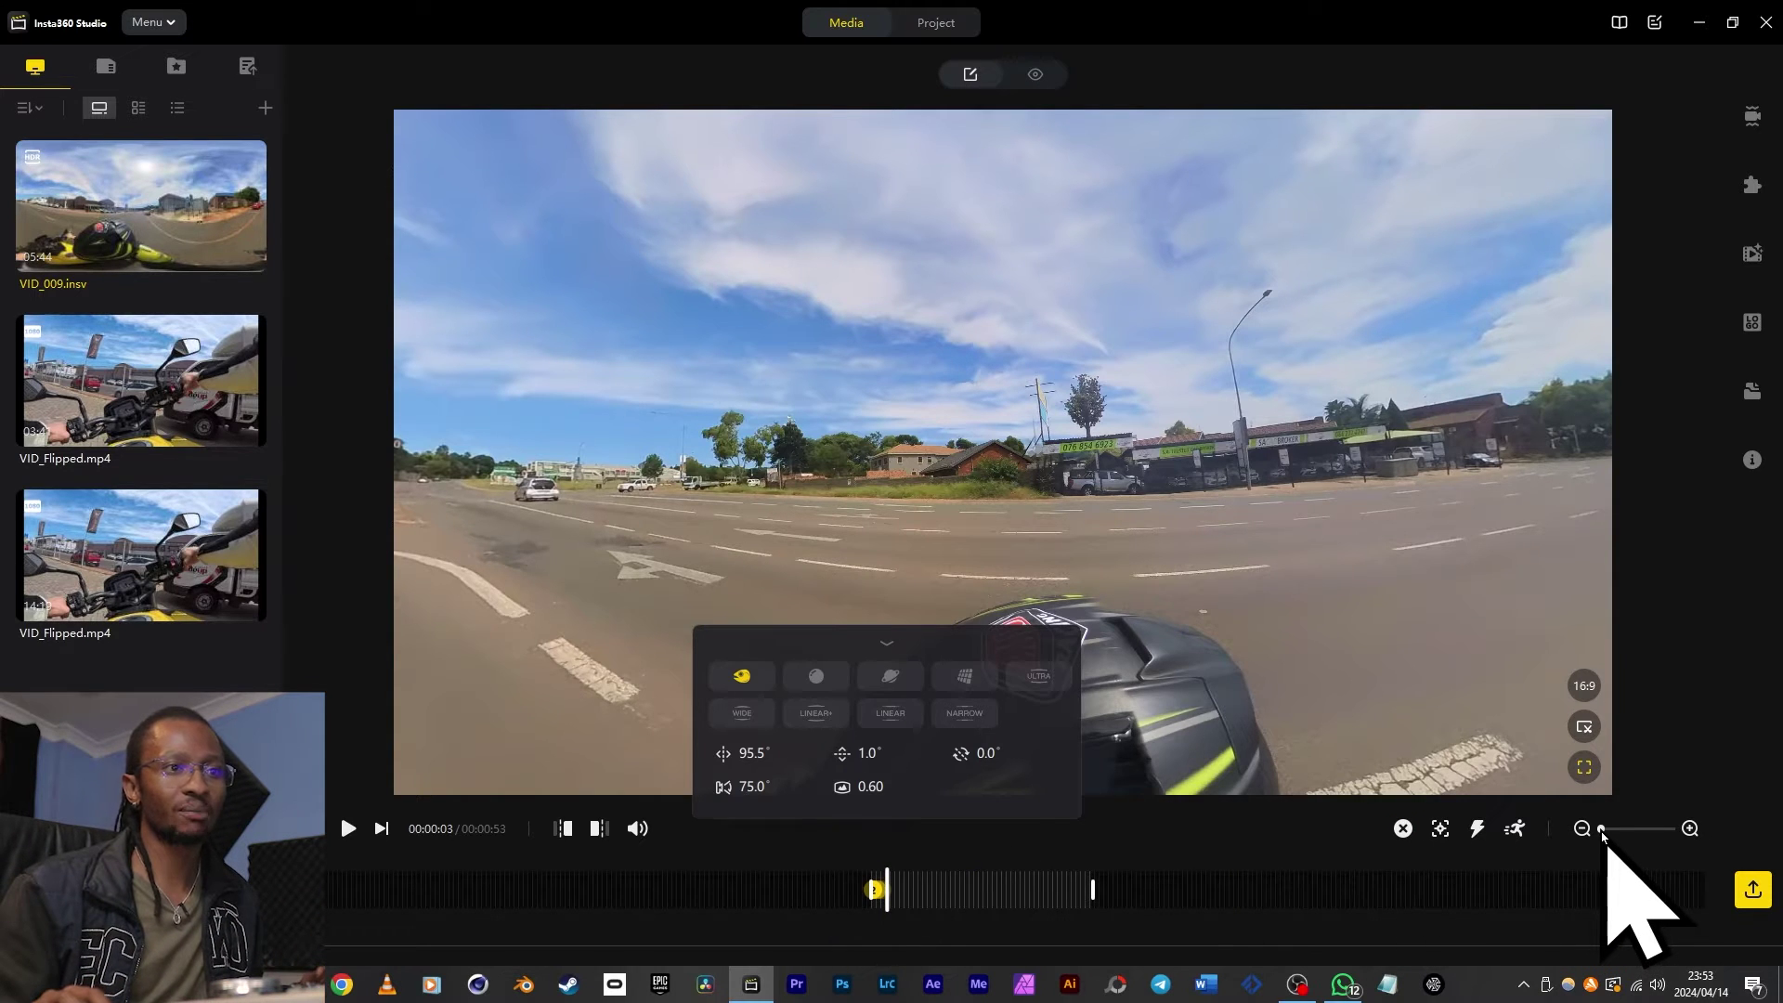
drag(1601, 833, 1609, 843)
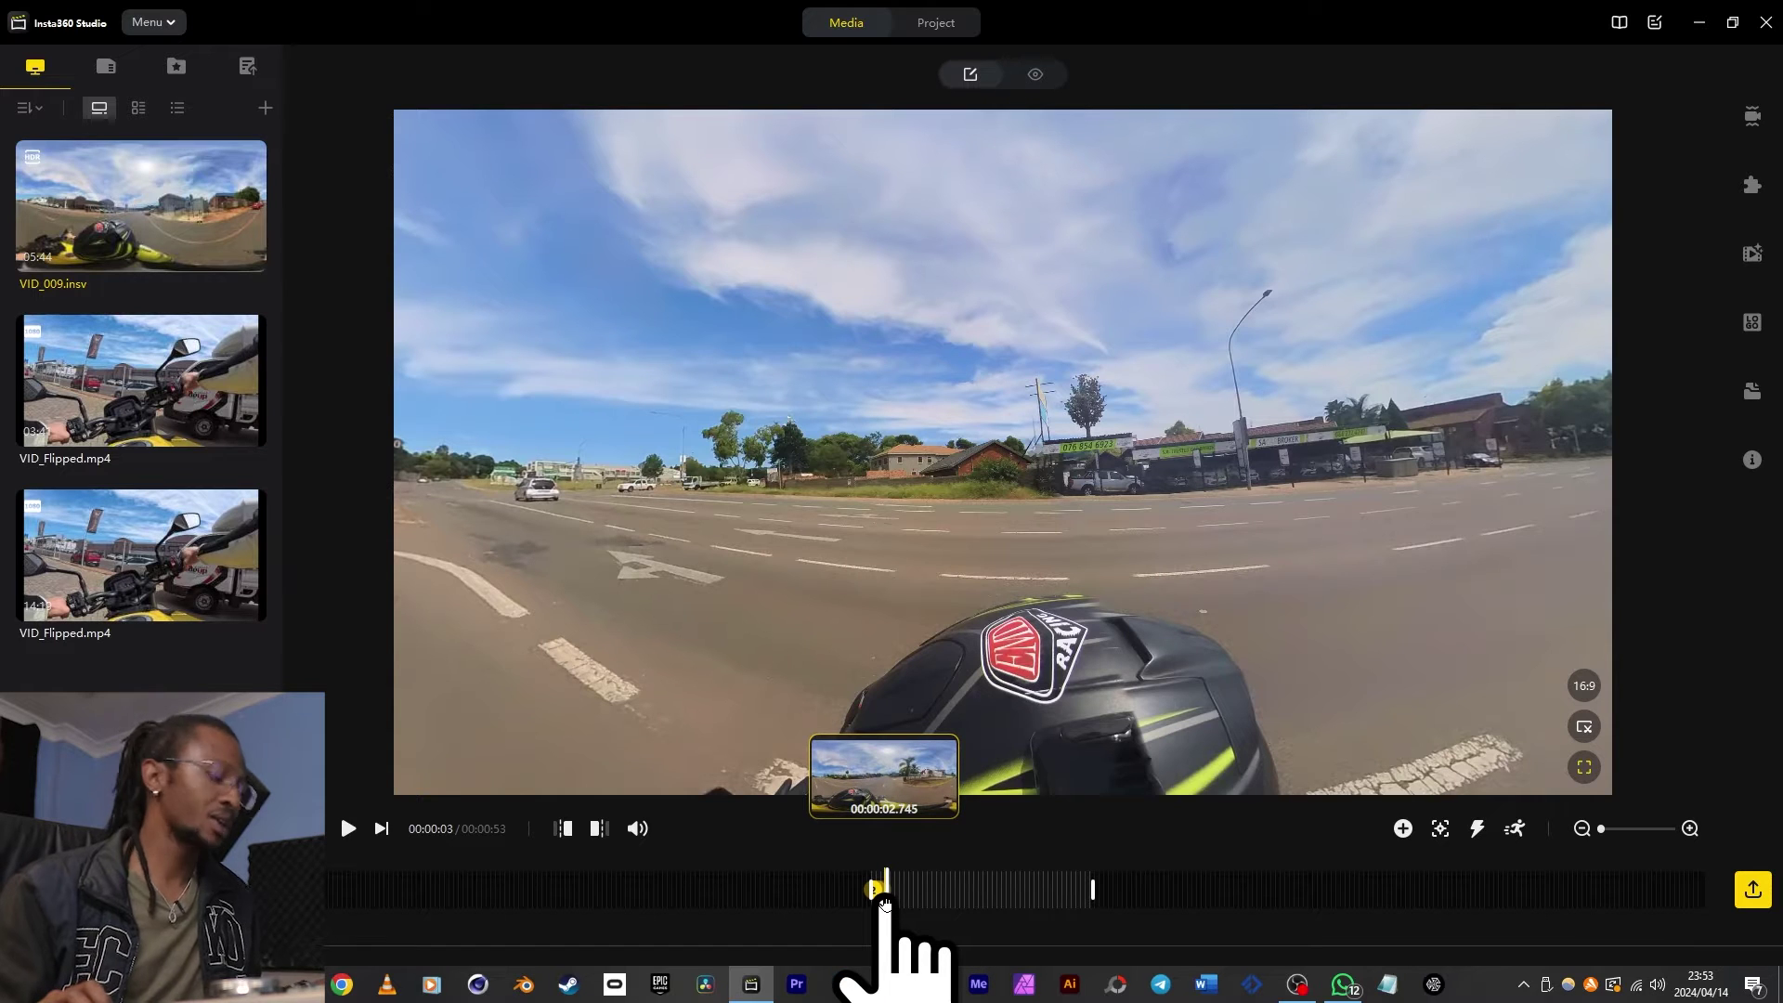
scroll(884, 903, up, 1)
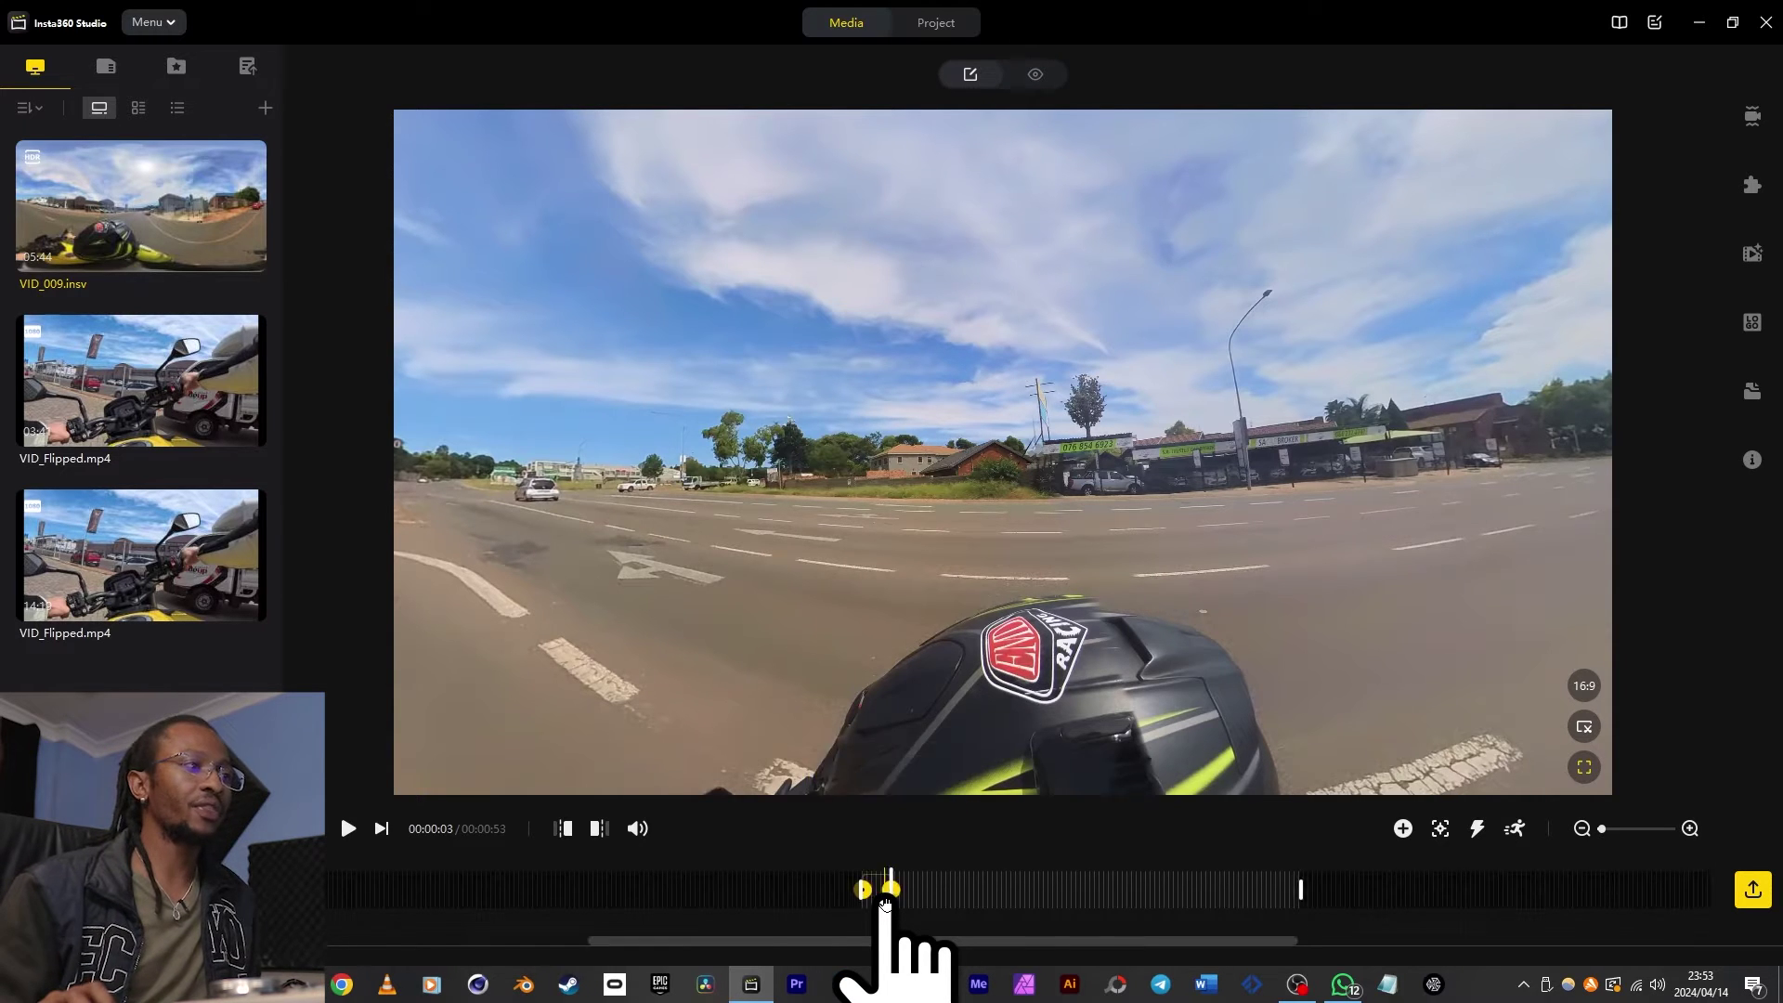
drag(884, 902, 798, 896)
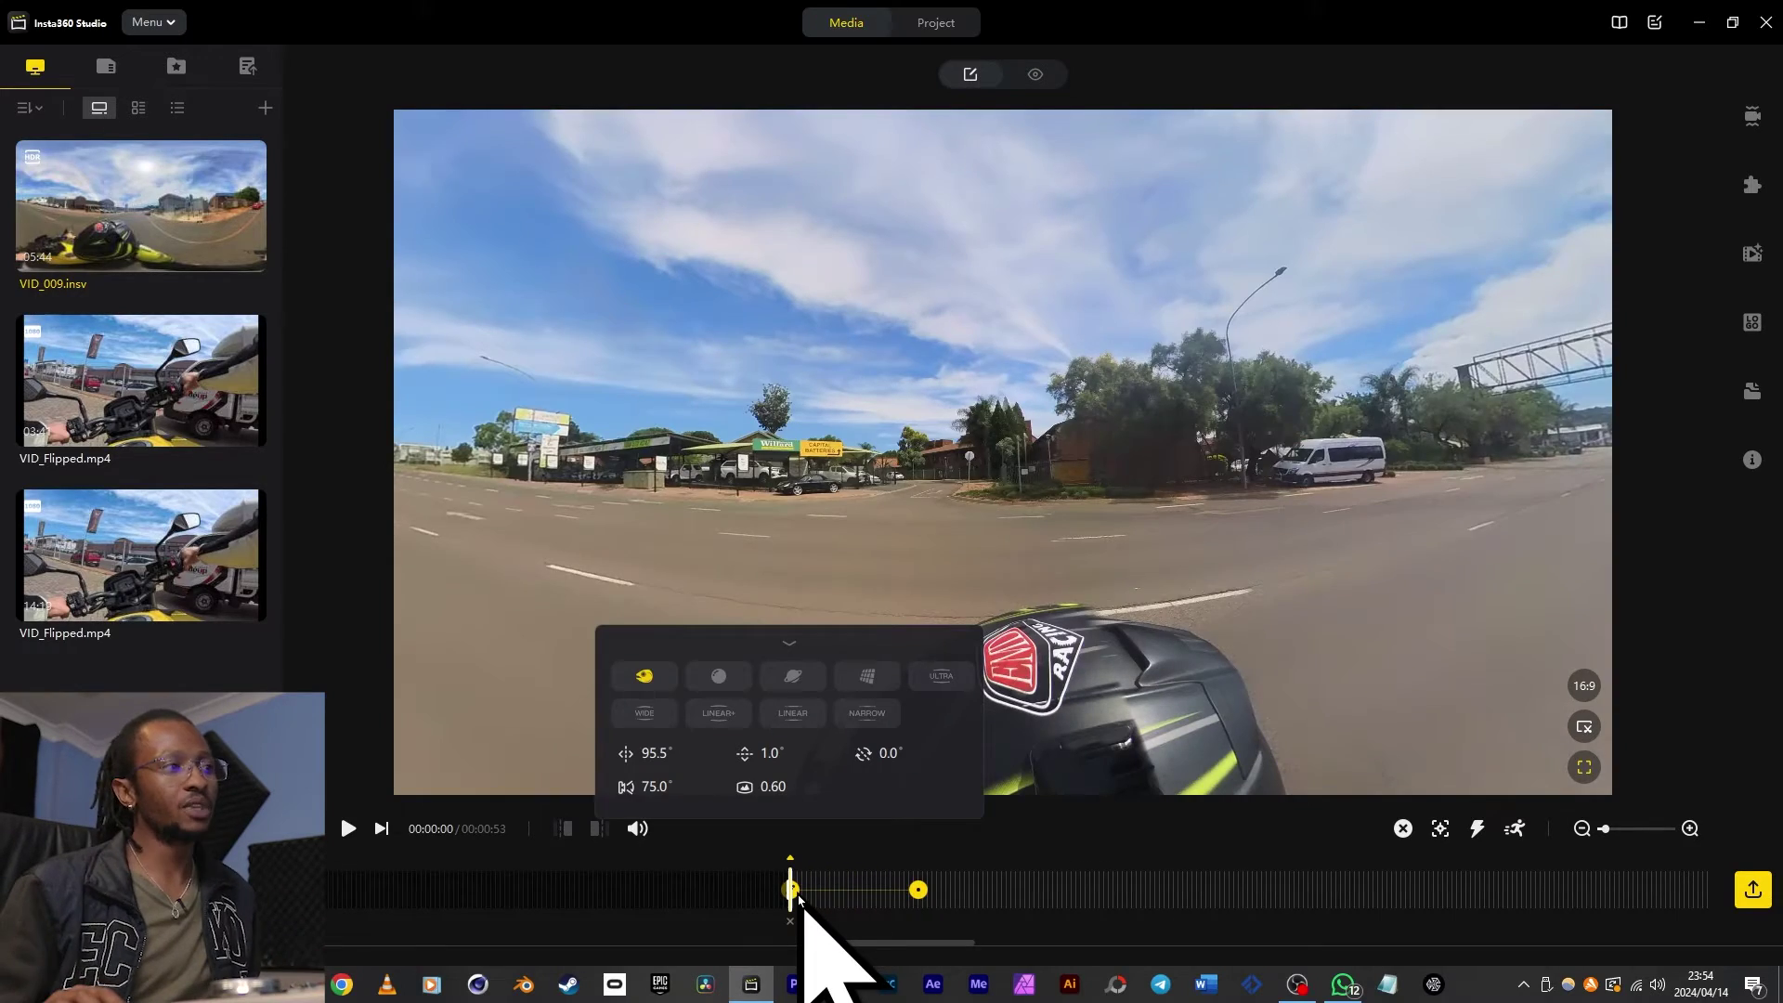
key(space)
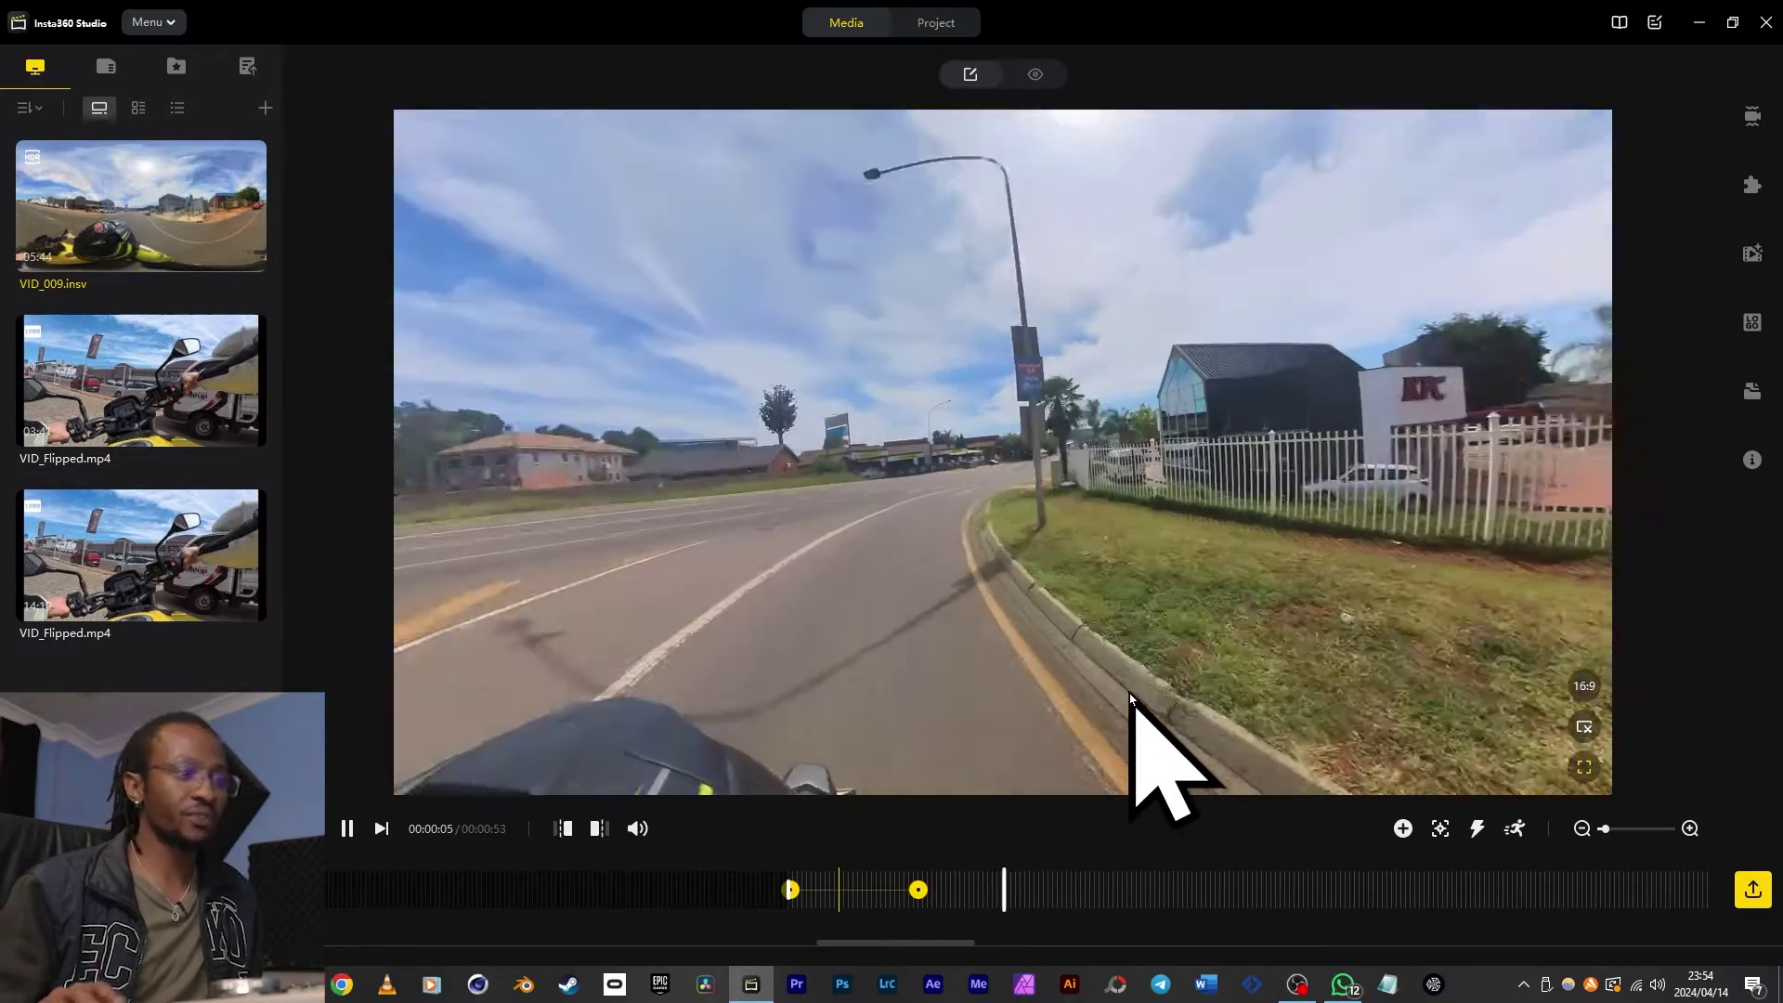
key(k)
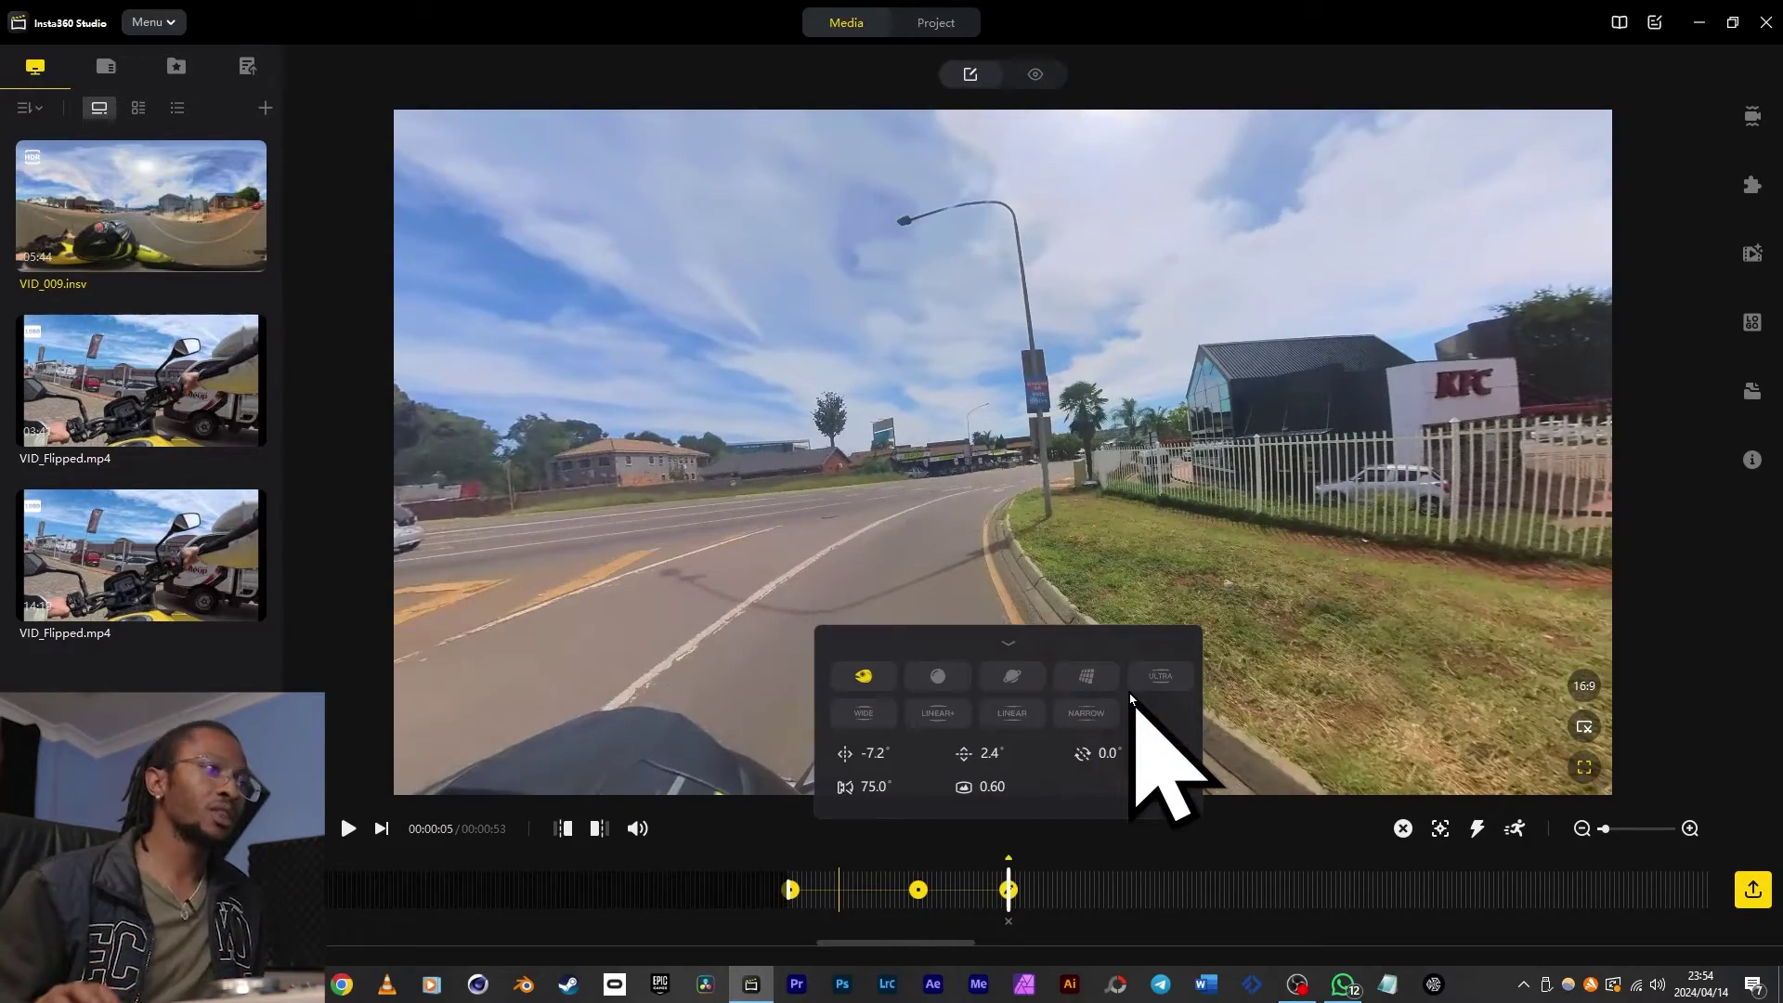
click(1012, 676)
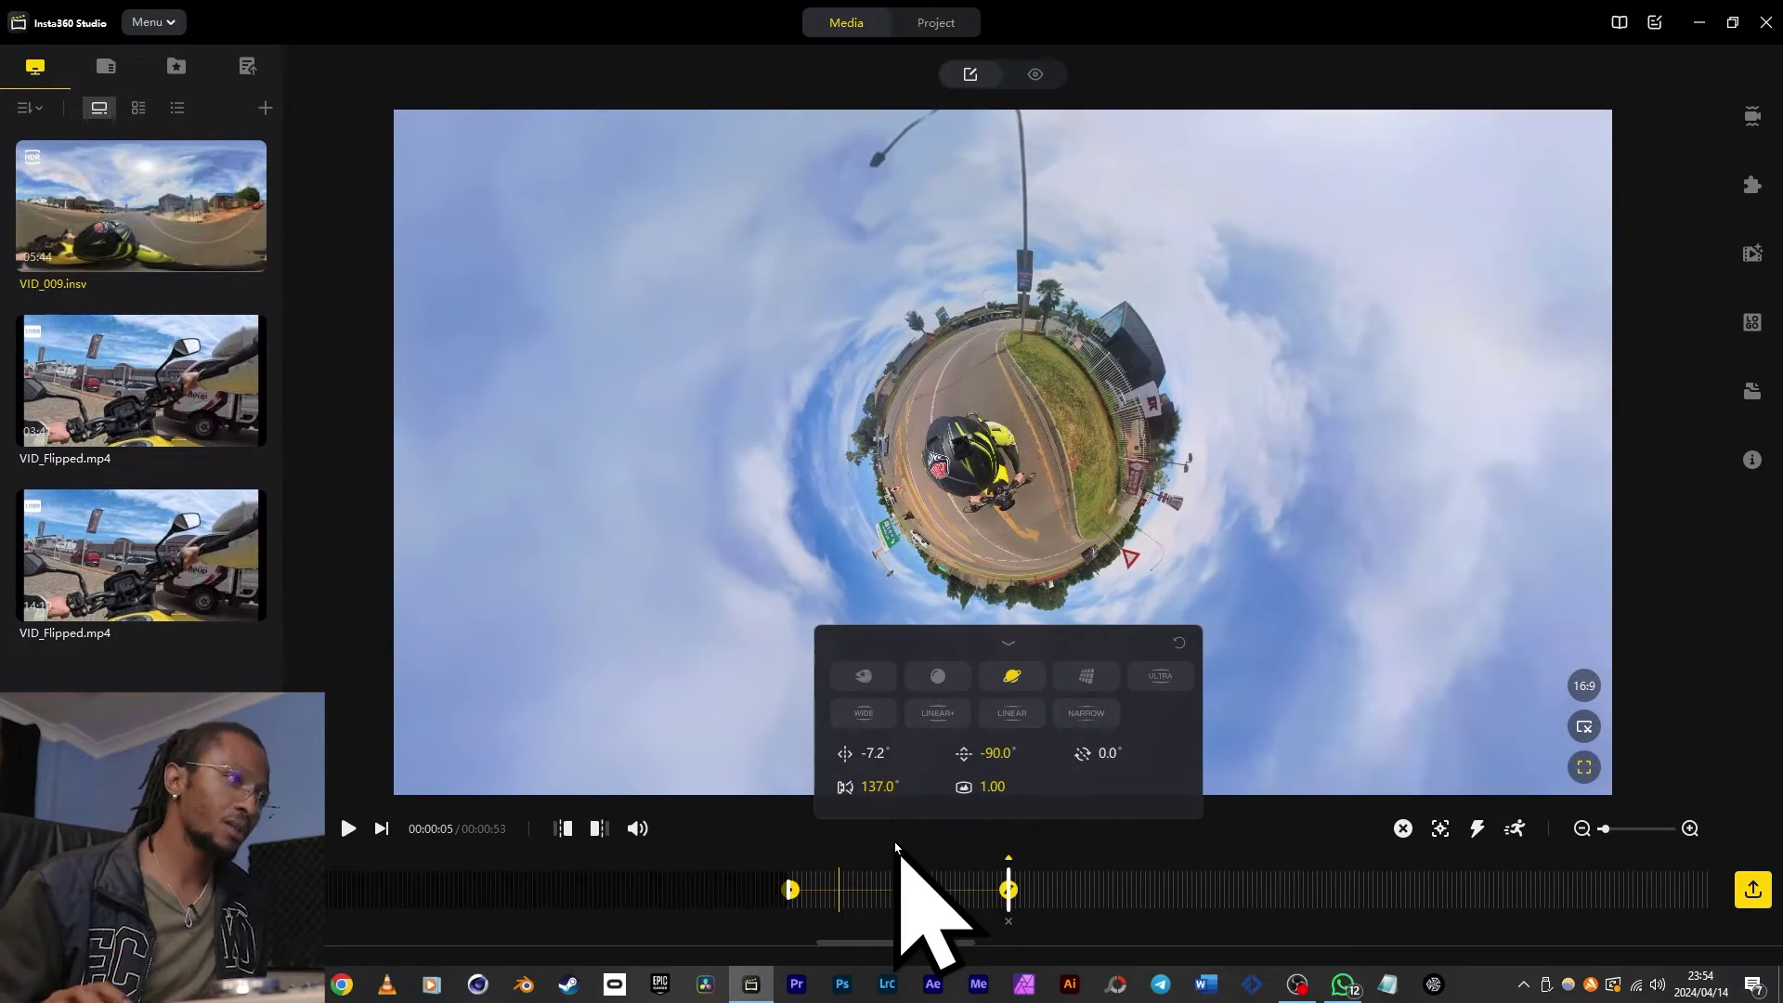
click(917, 882)
key(space)
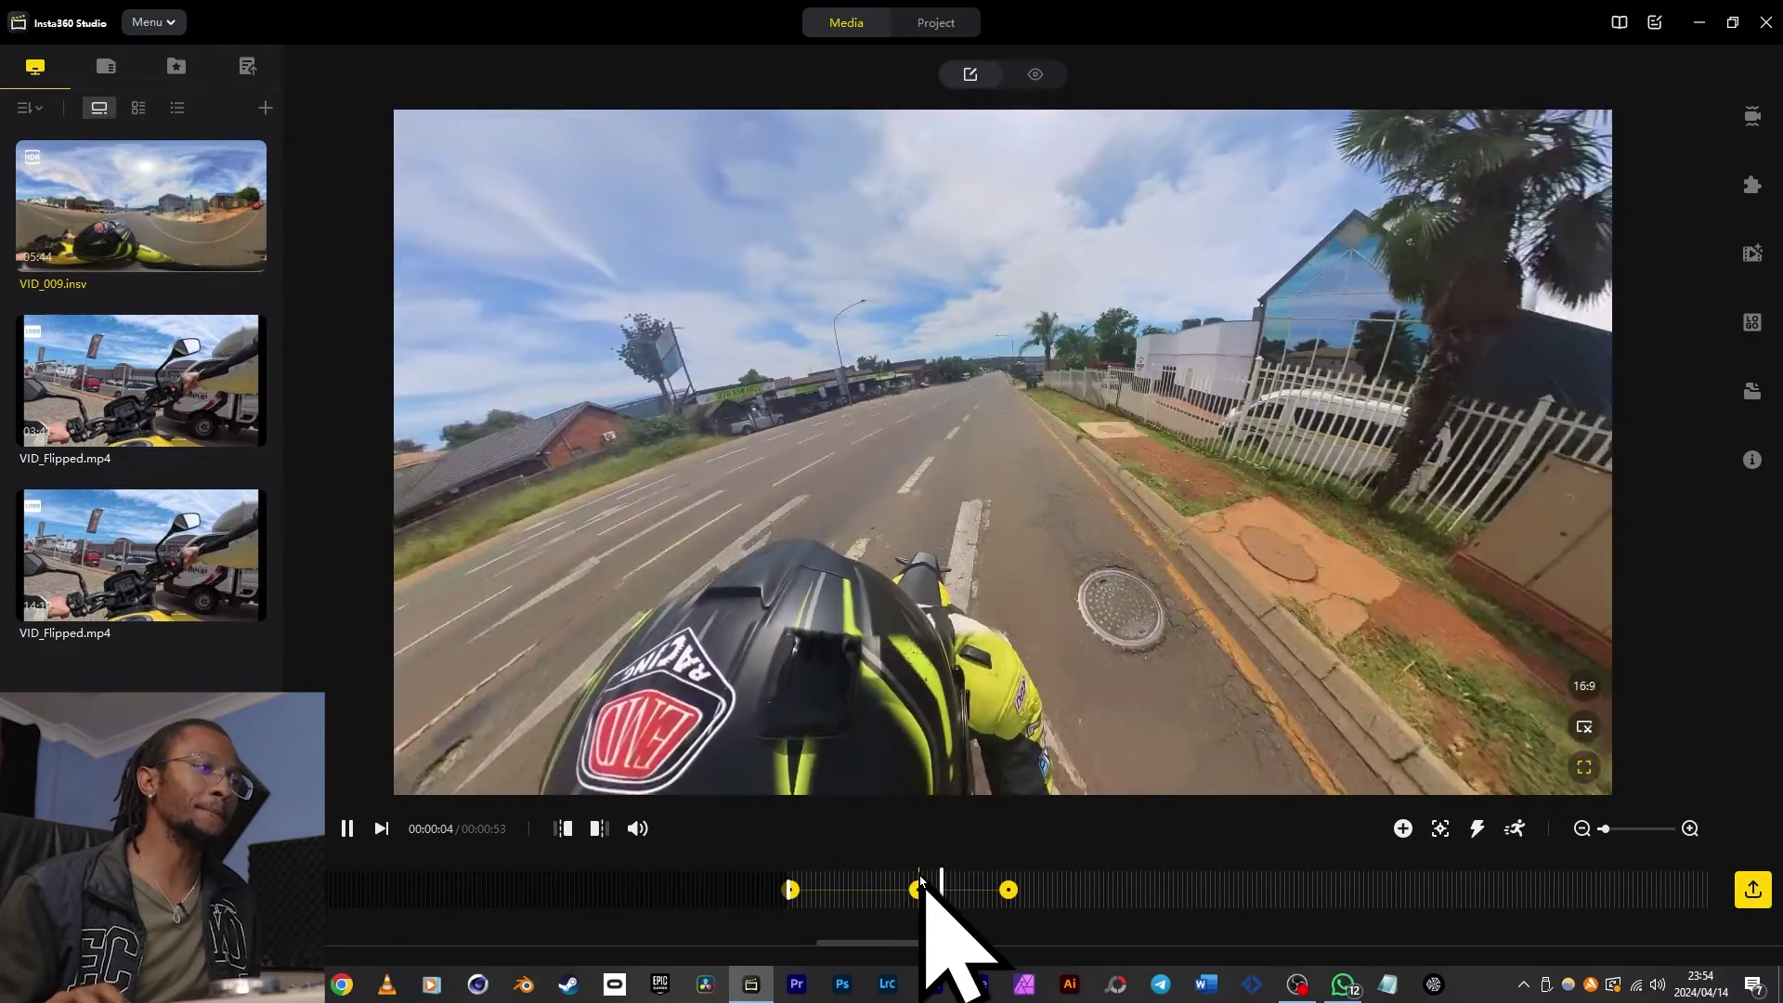
key(space)
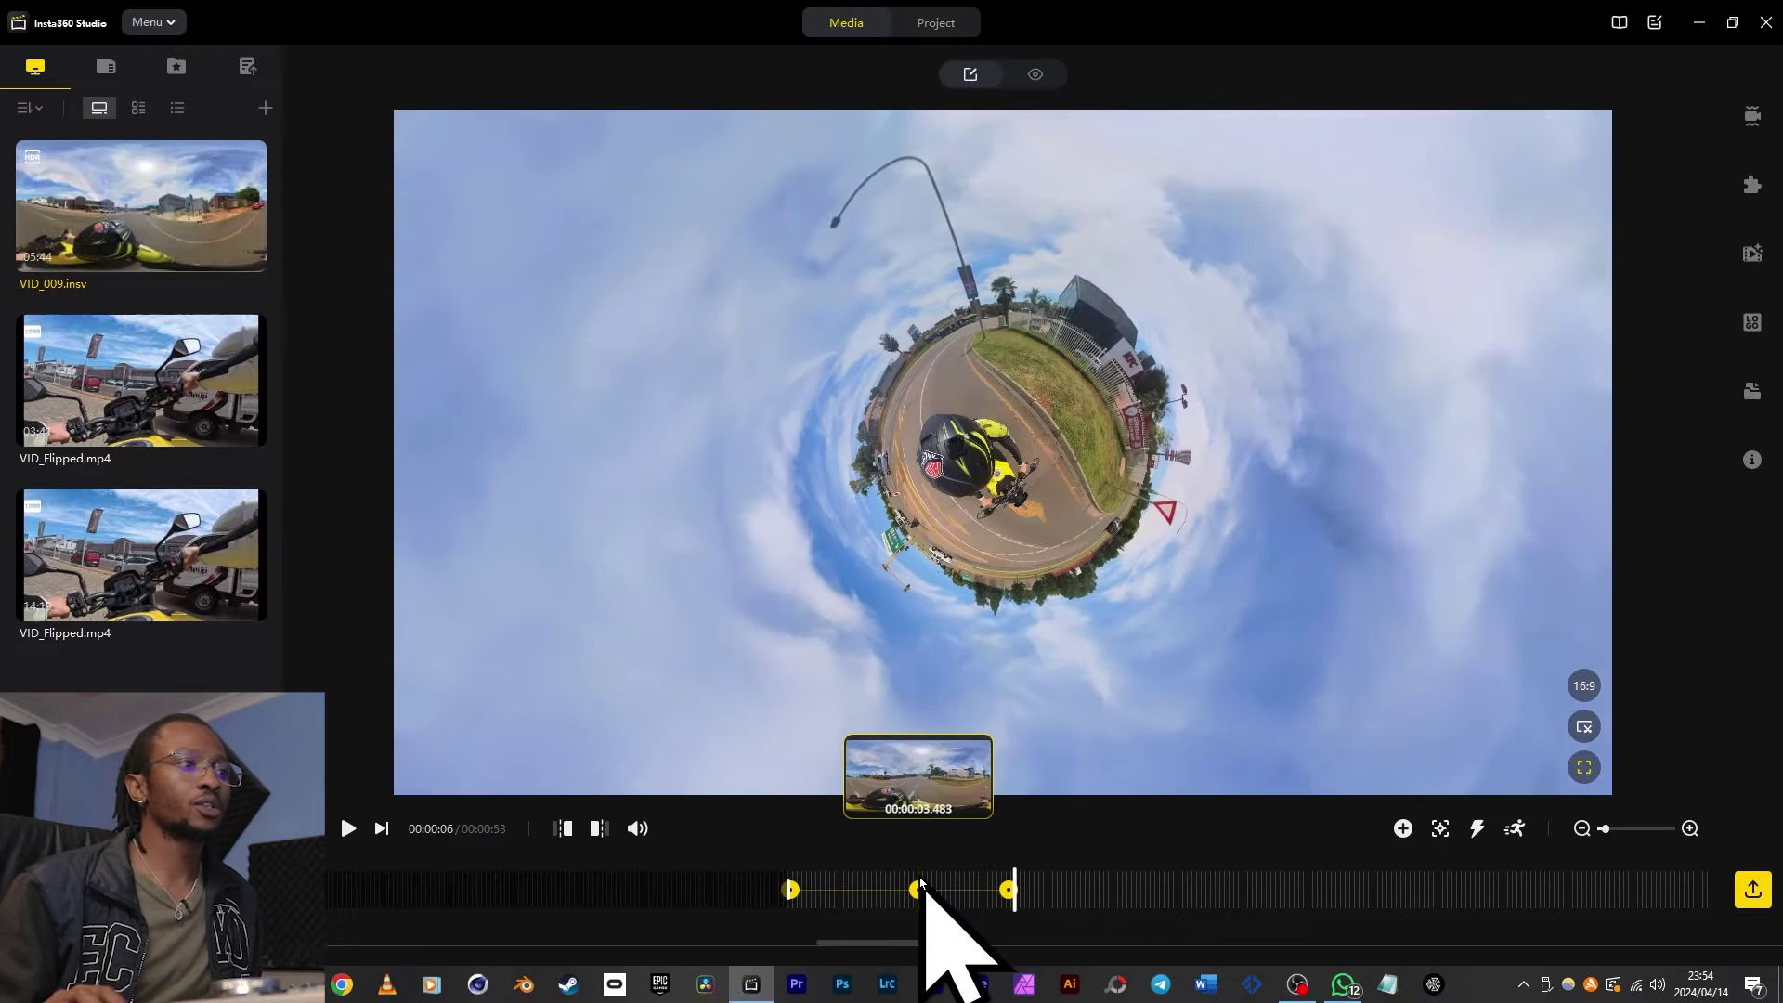
click(1008, 891)
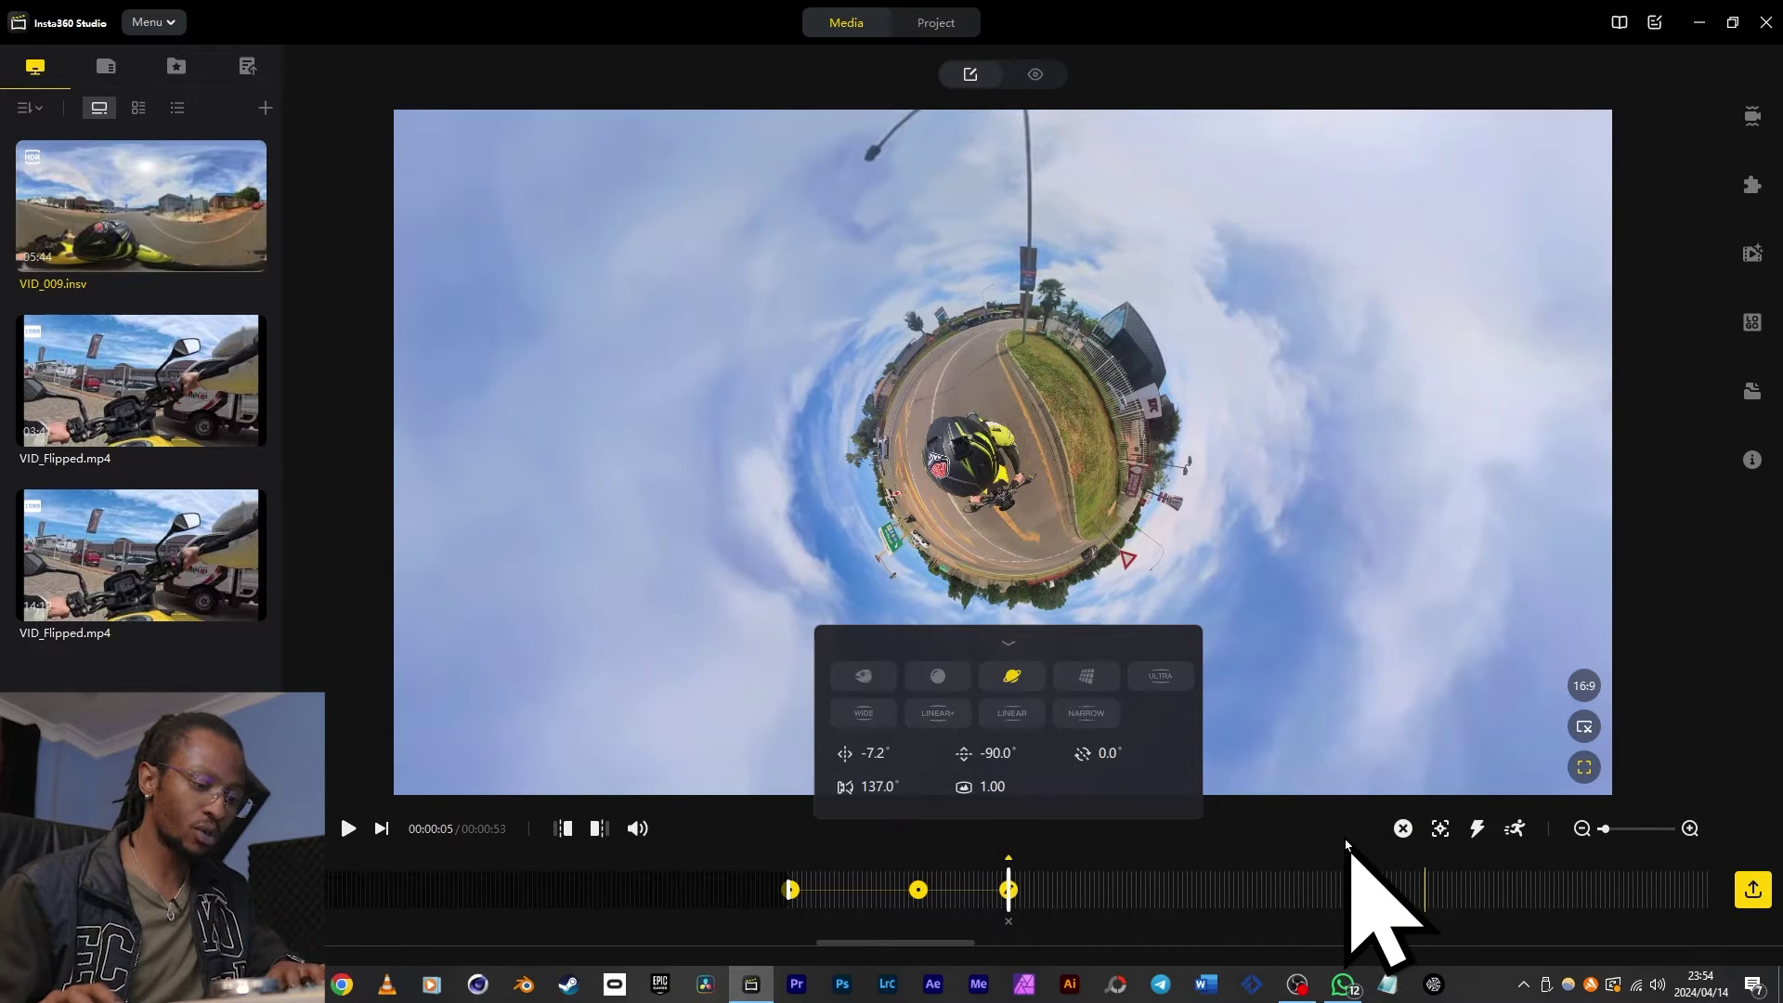
key(Delete)
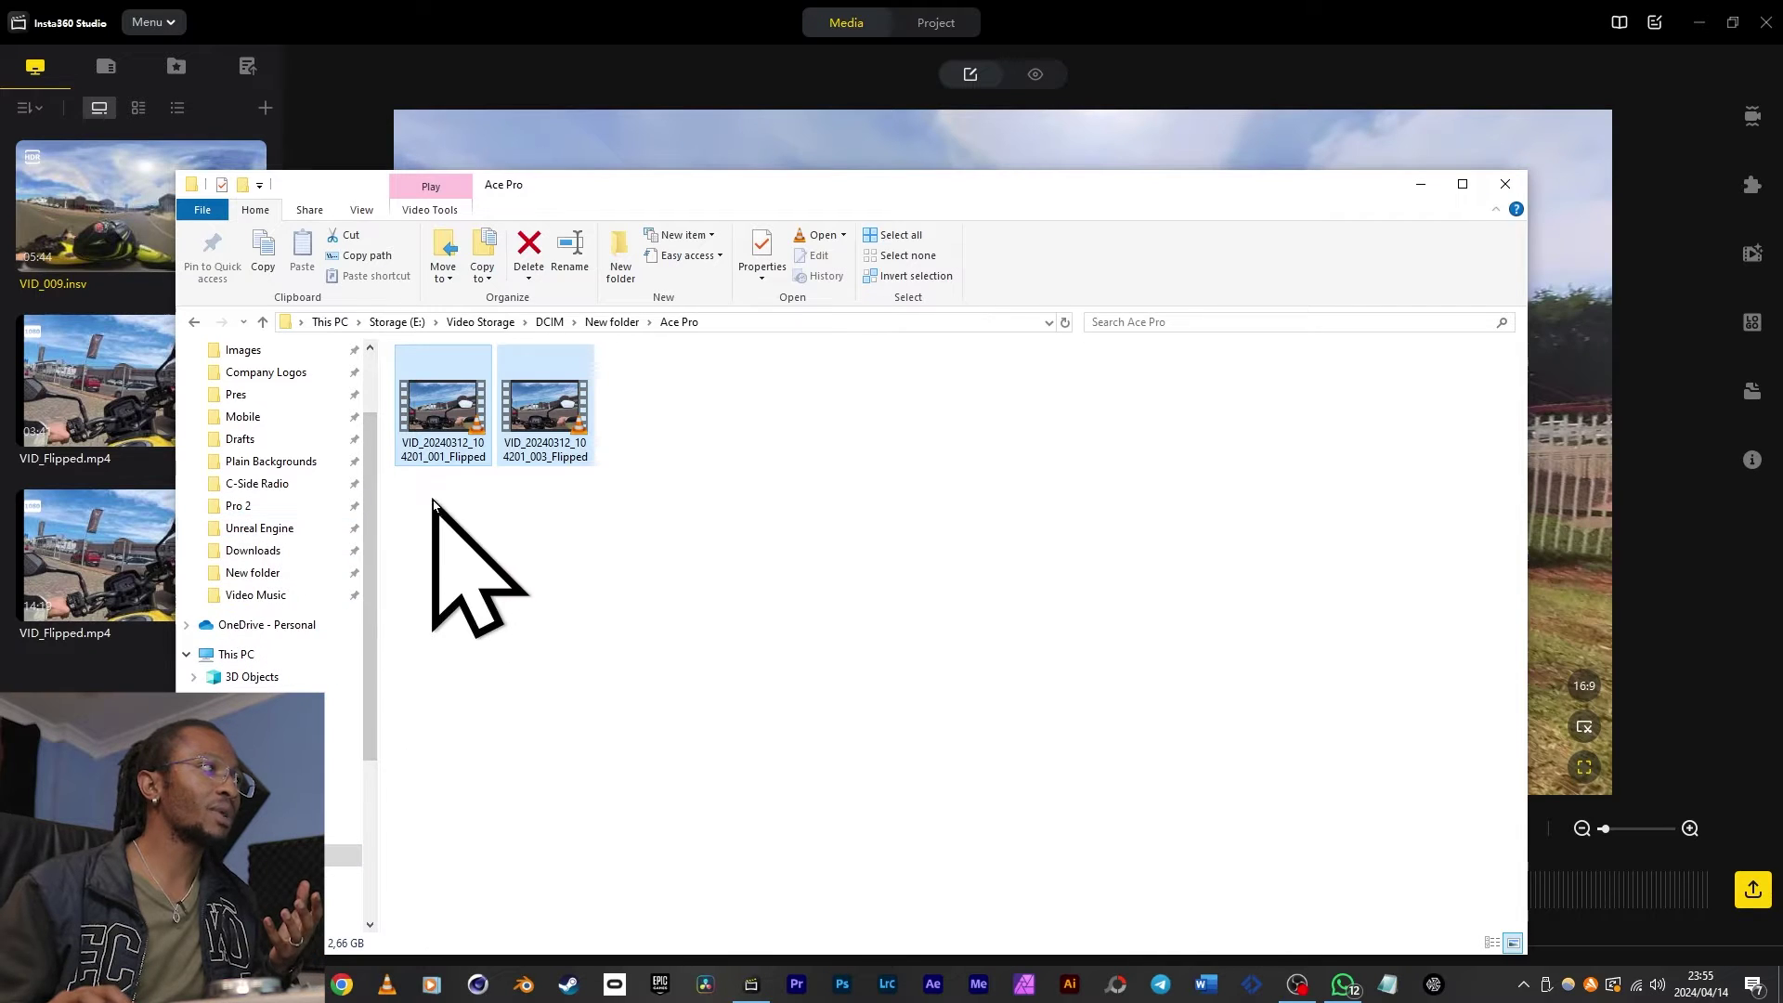
Step: Open the Tracking folder and bring its 33-second clip into the library
click(608, 322)
double_click(433, 399)
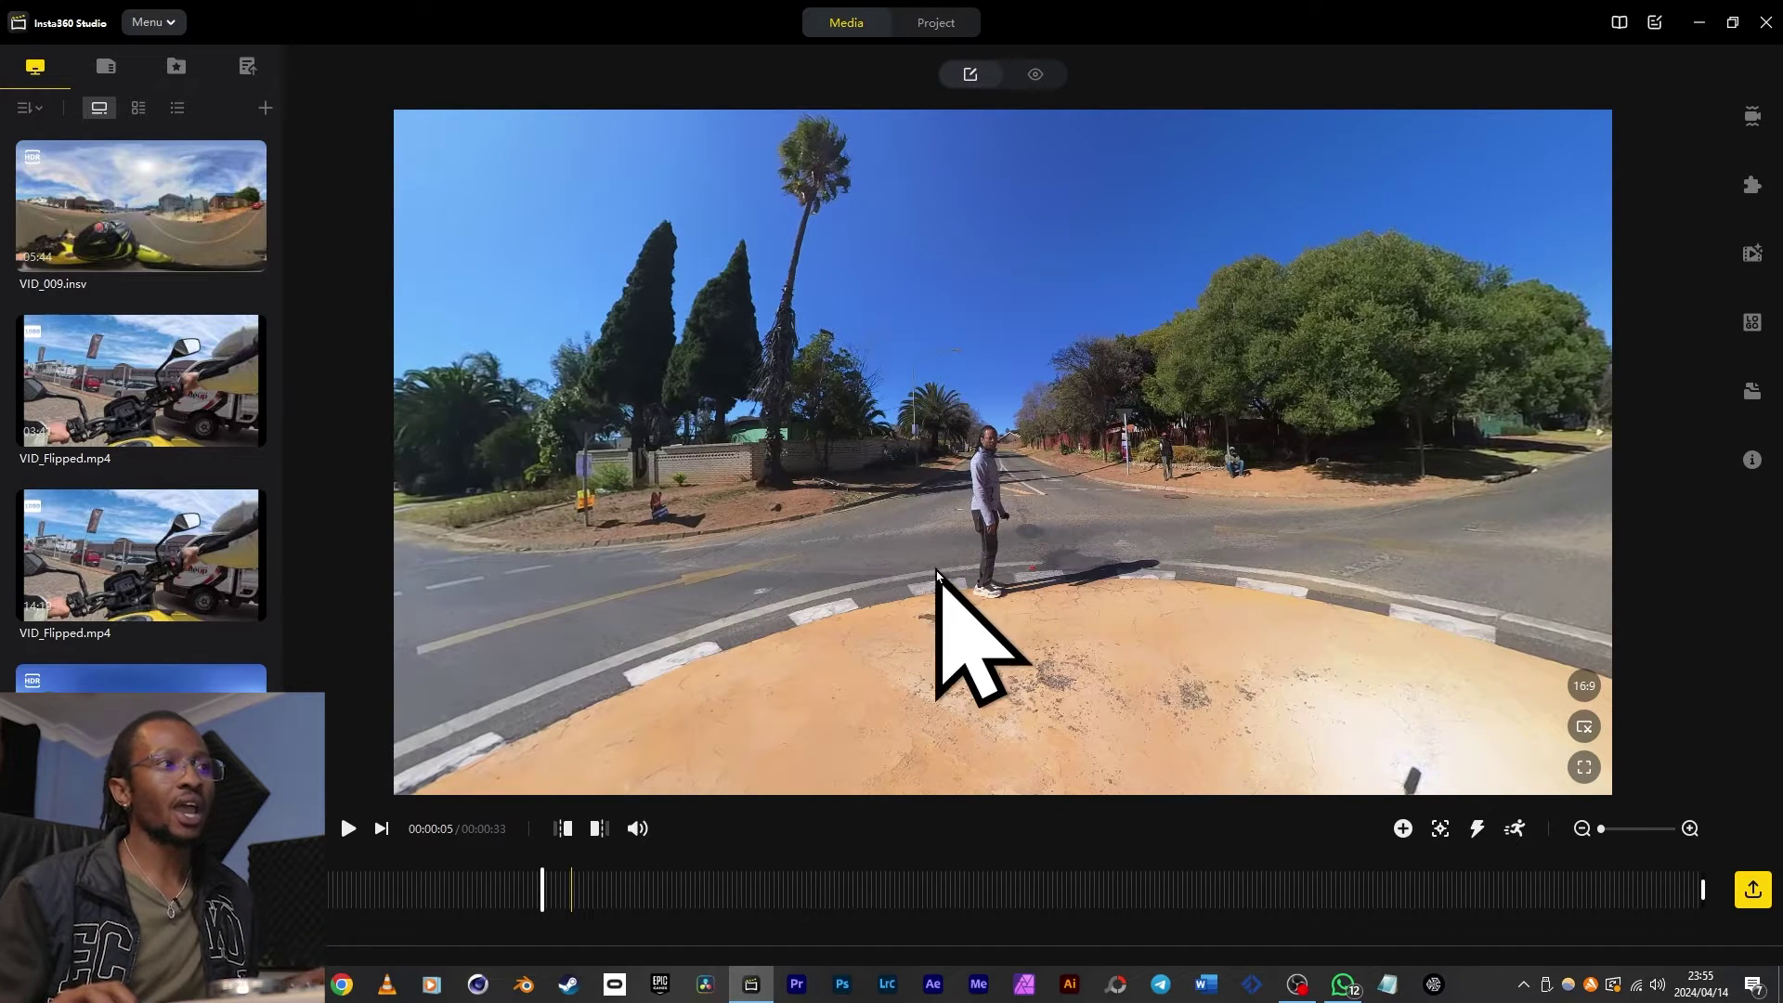
Step: Deep Track the standing man by boxing him in the turned preview
click(1435, 829)
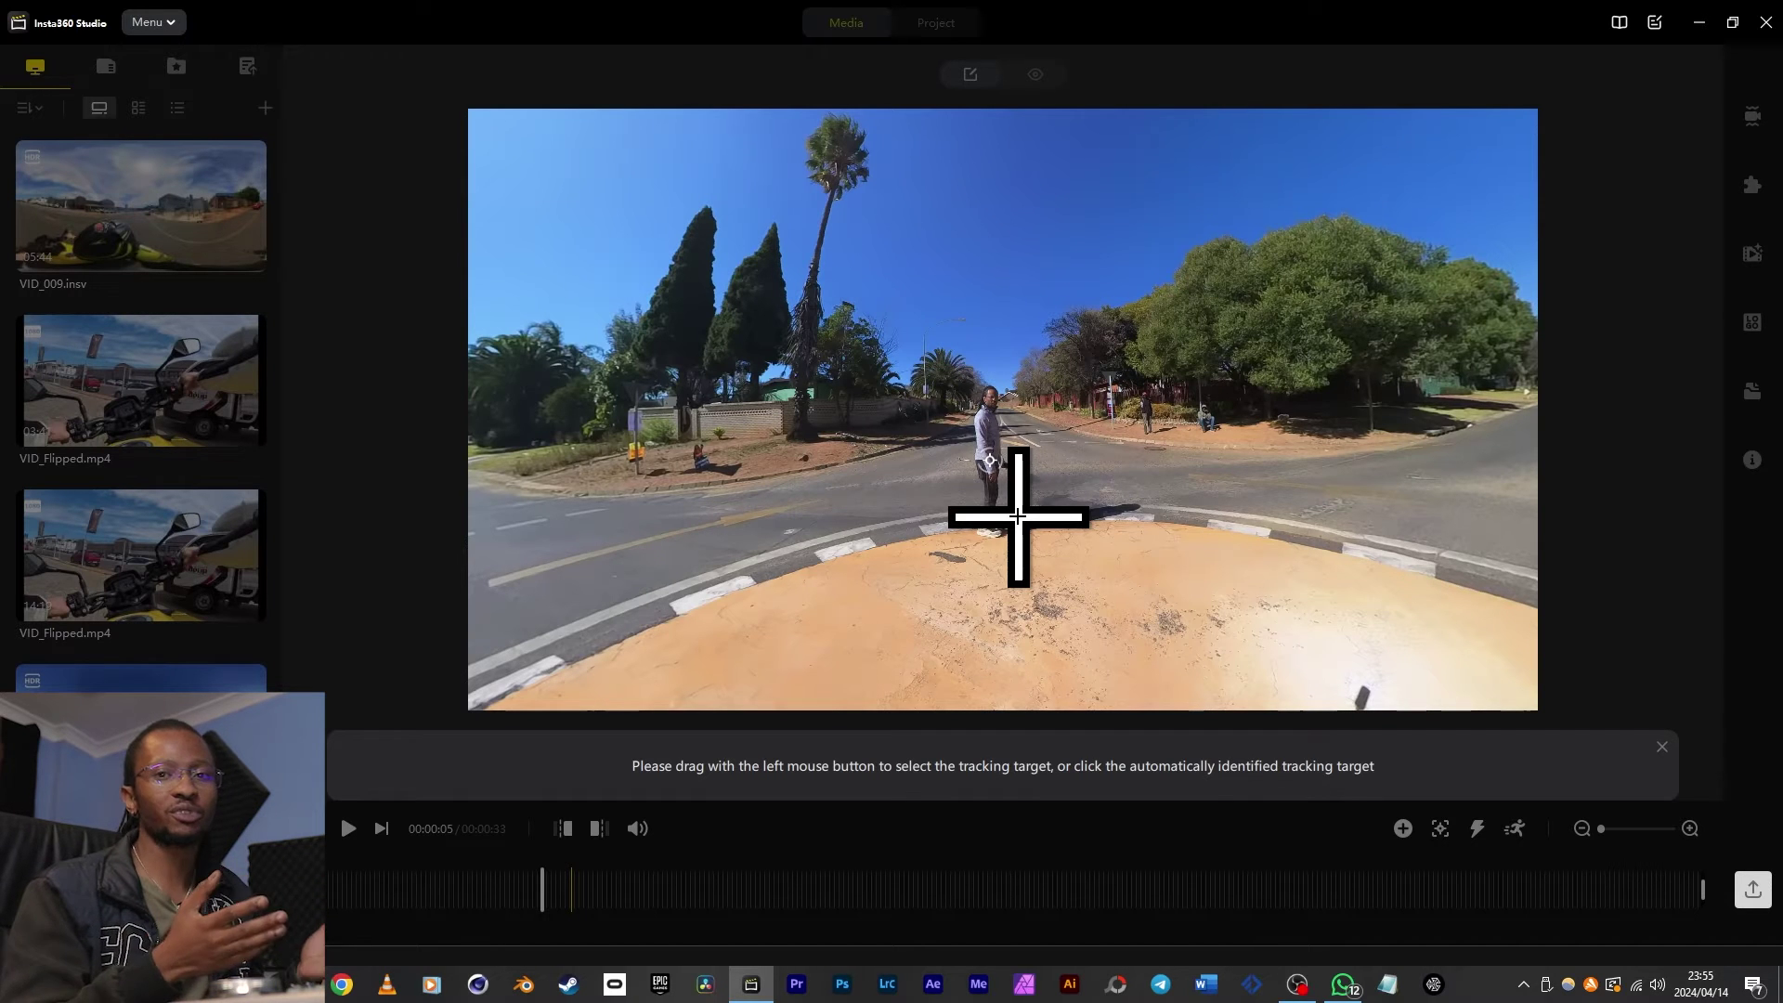
key(Escape)
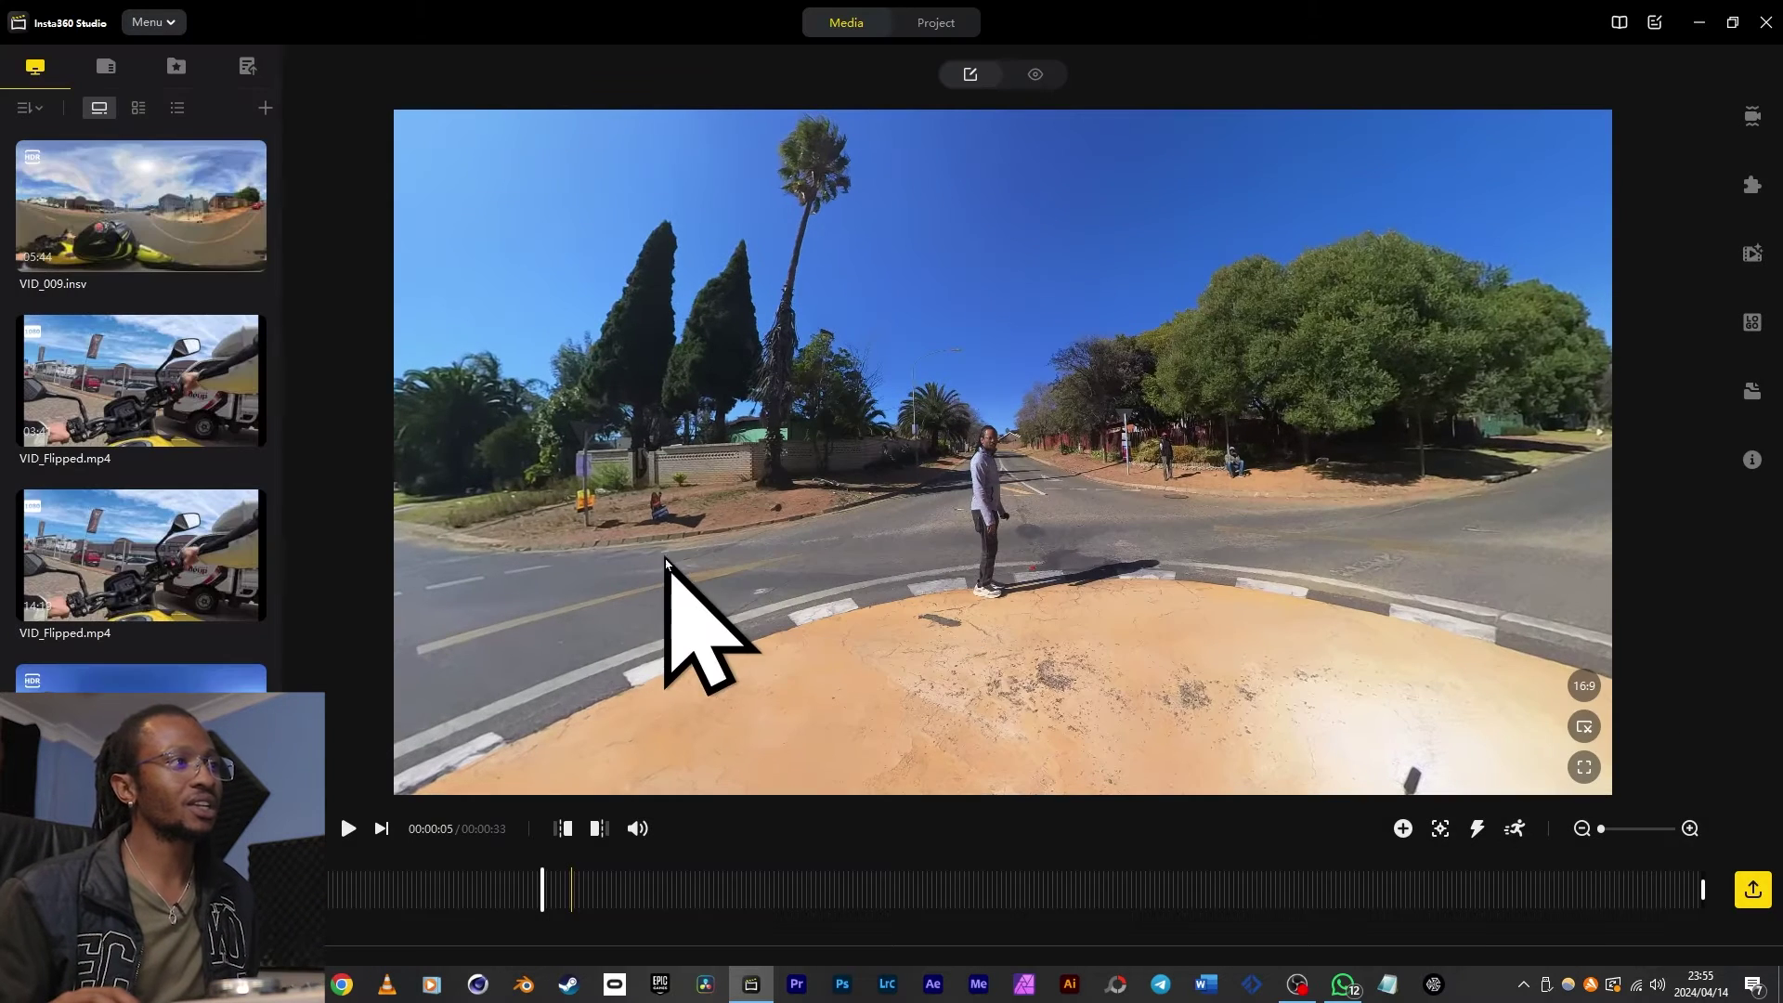
drag(700, 625, 1374, 789)
click(1440, 828)
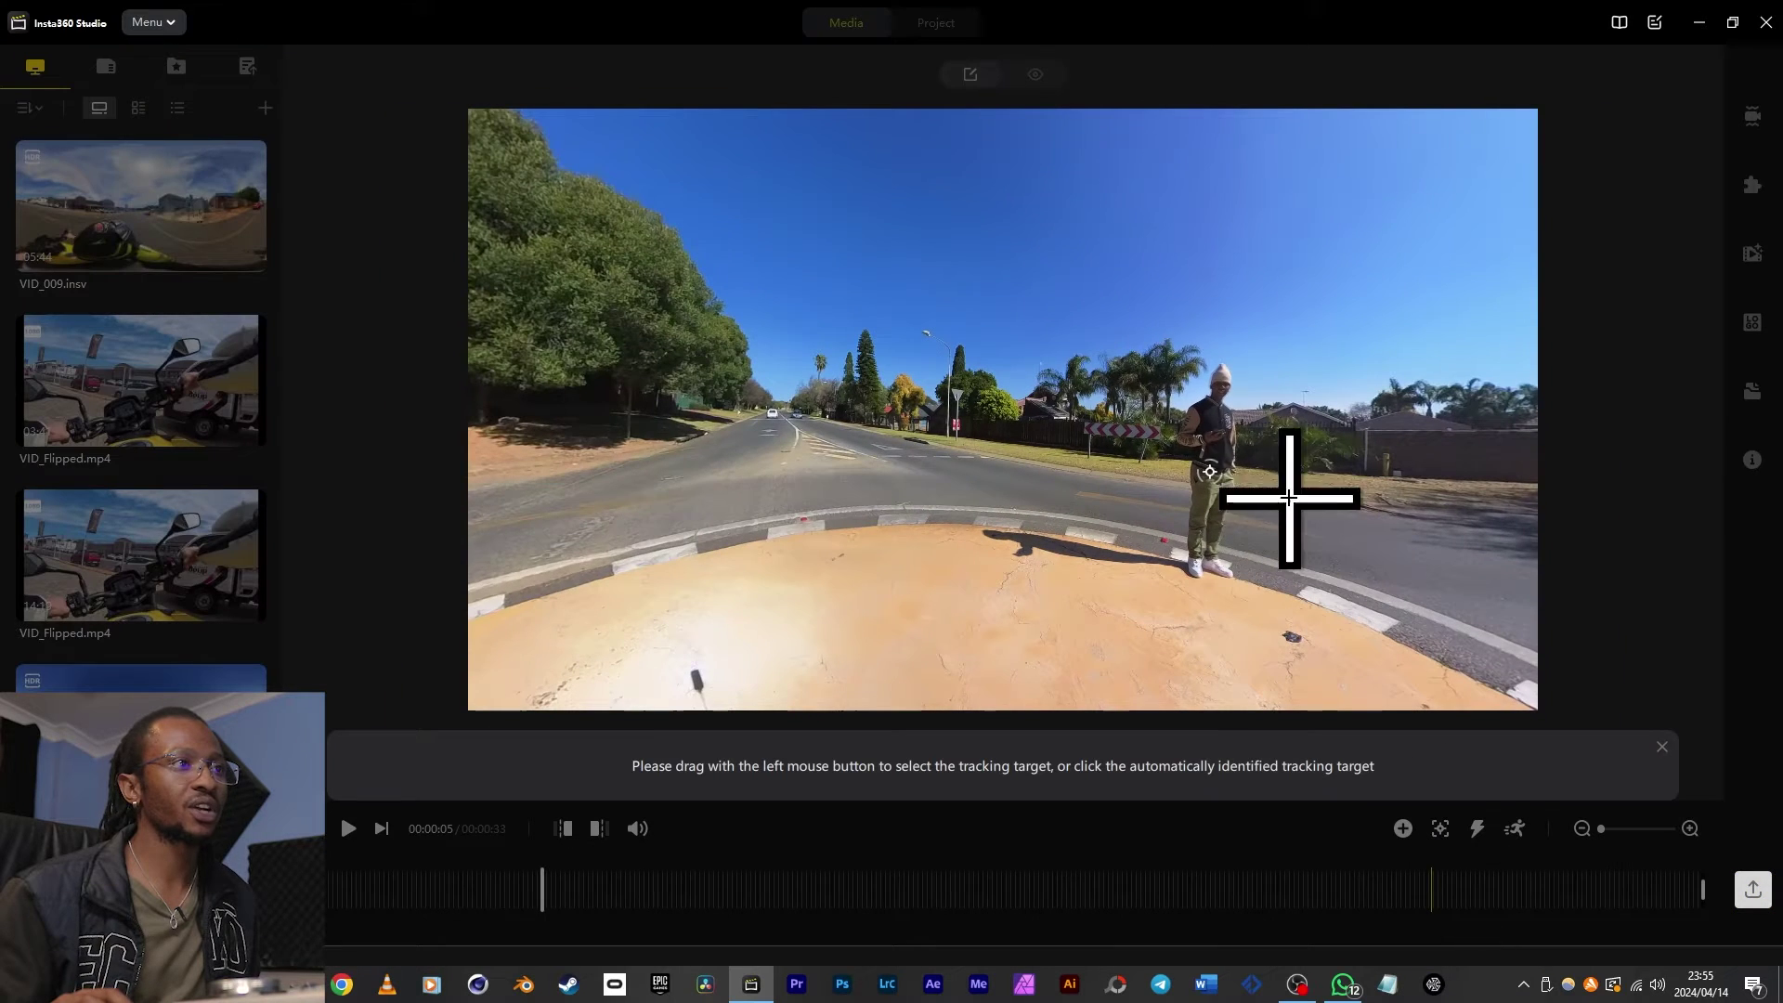
drag(1175, 366, 1261, 580)
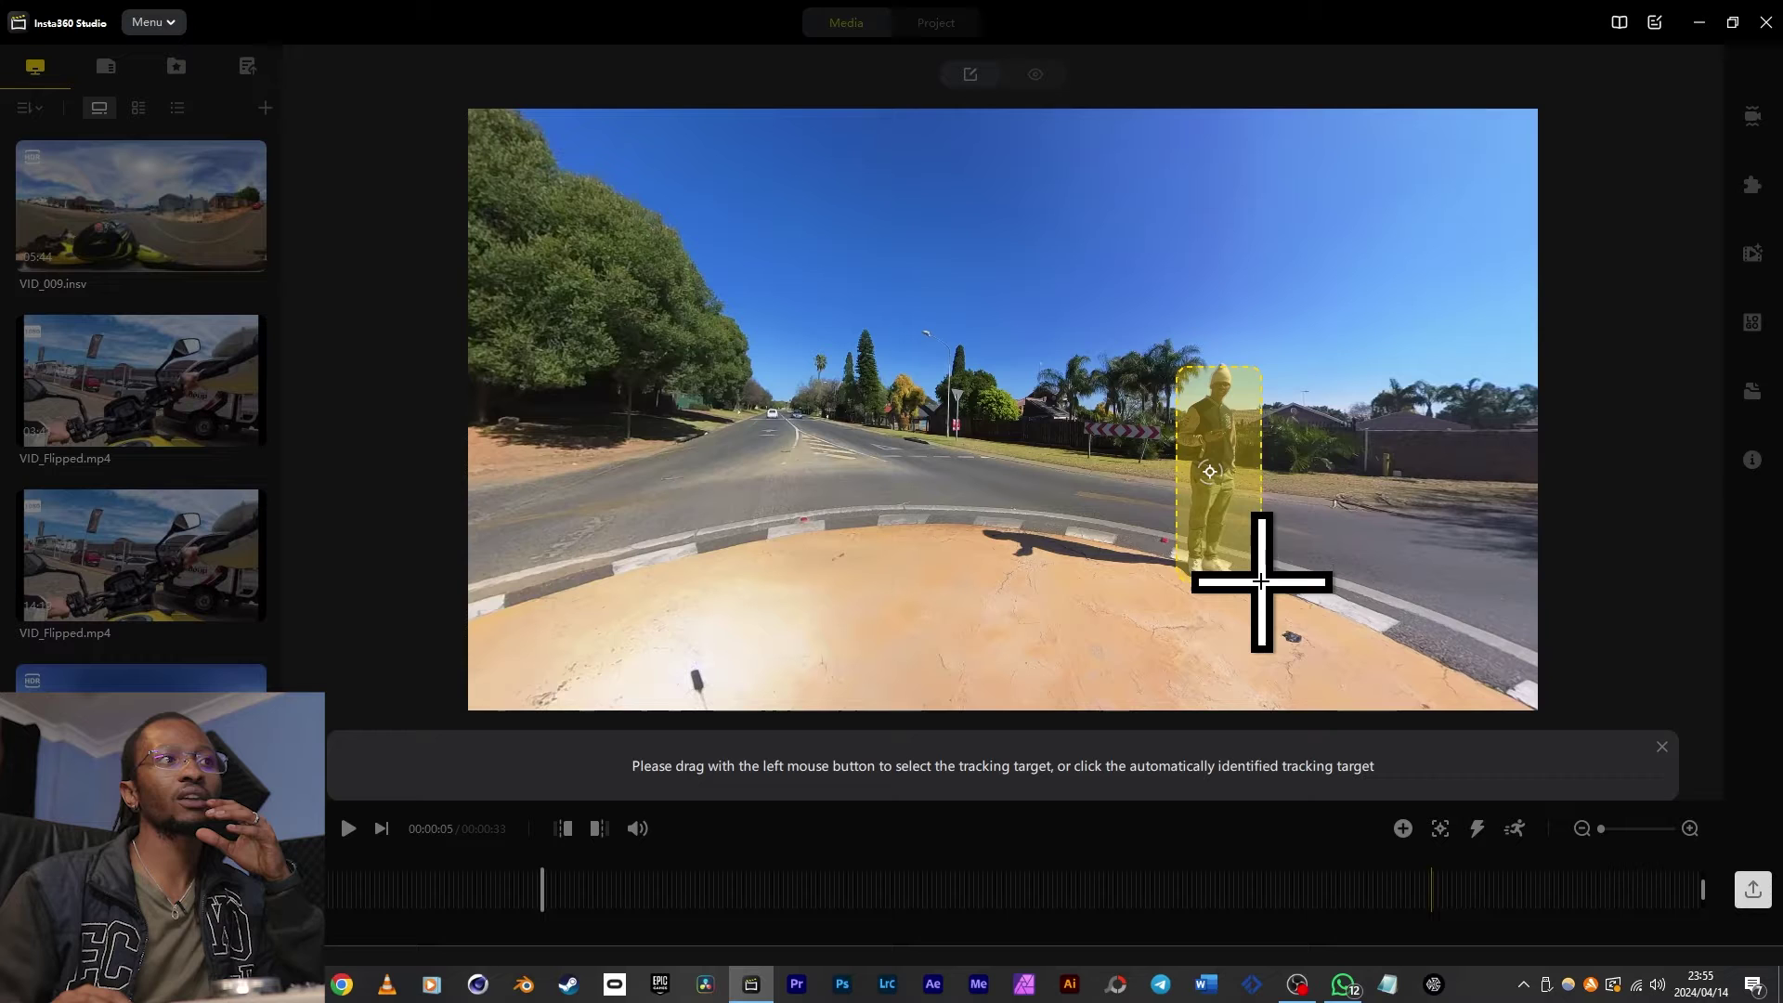
mouse_move(1260, 580)
mouse_down()
mouse_move(1166, 353)
mouse_move(1099, 290)
mouse_move(1234, 469)
mouse_move(1161, 310)
mouse_move(1245, 566)
mouse_up()
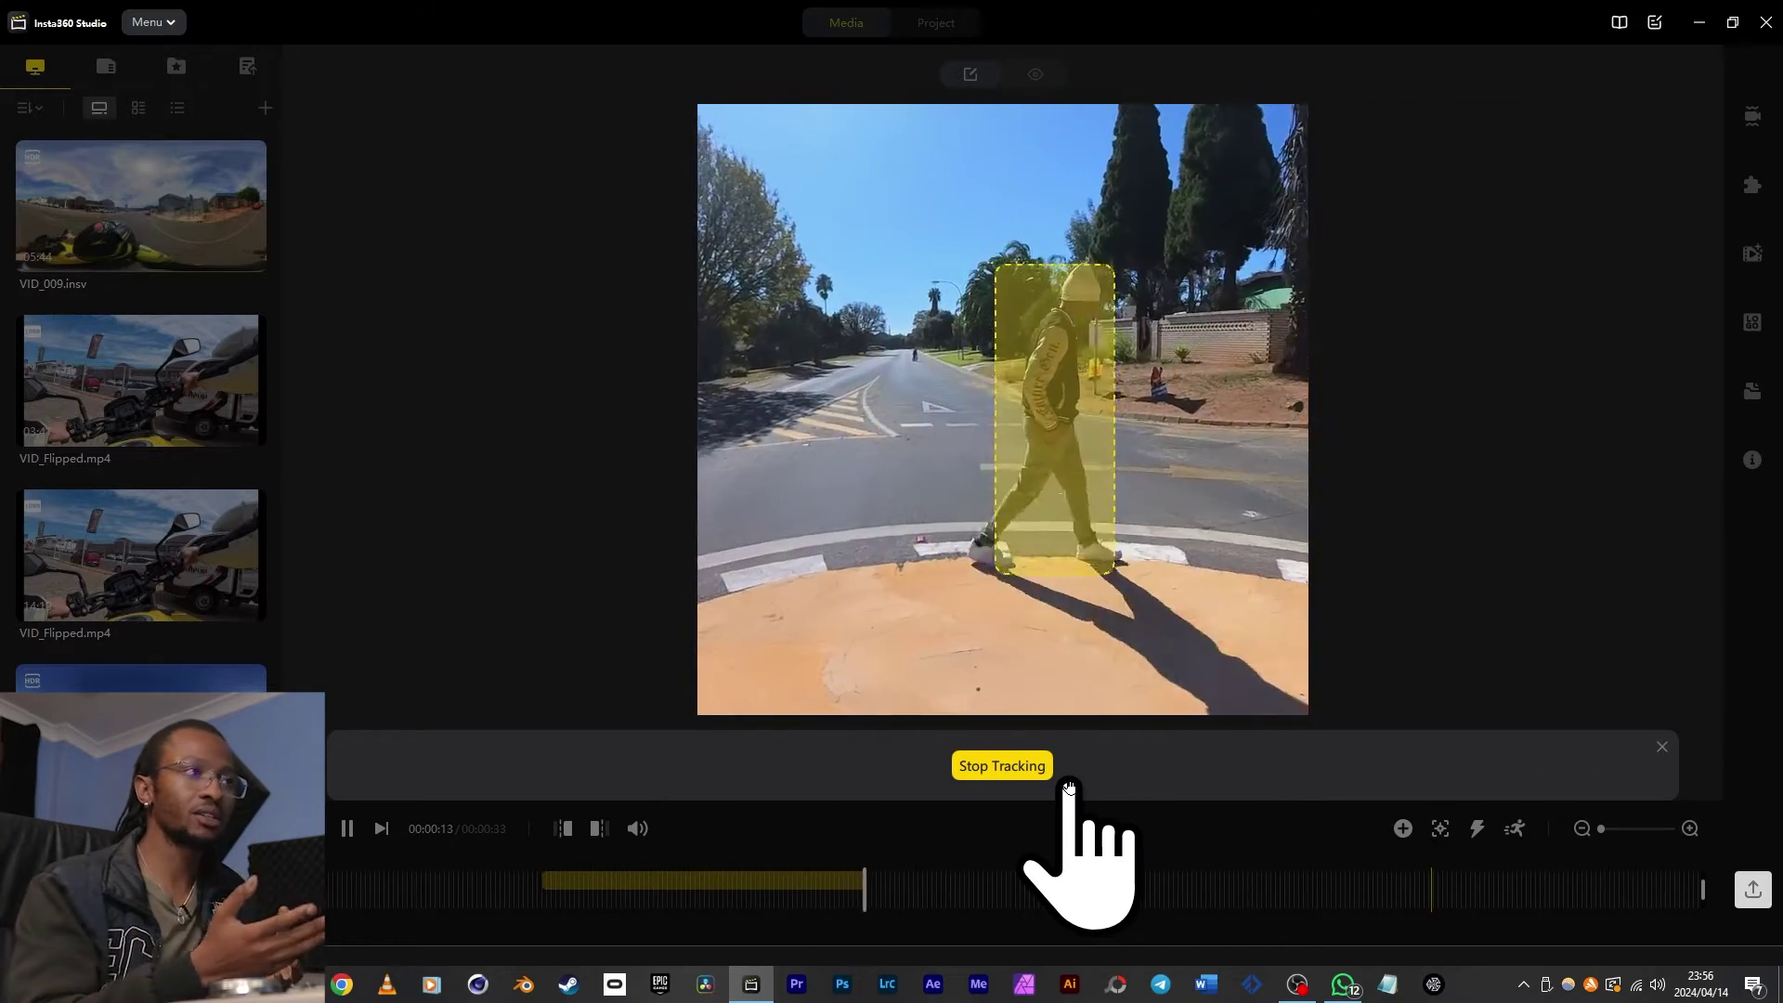
Step: Stop tracking and pull the Deep Track segment's end earlier on the timeline
click(1040, 776)
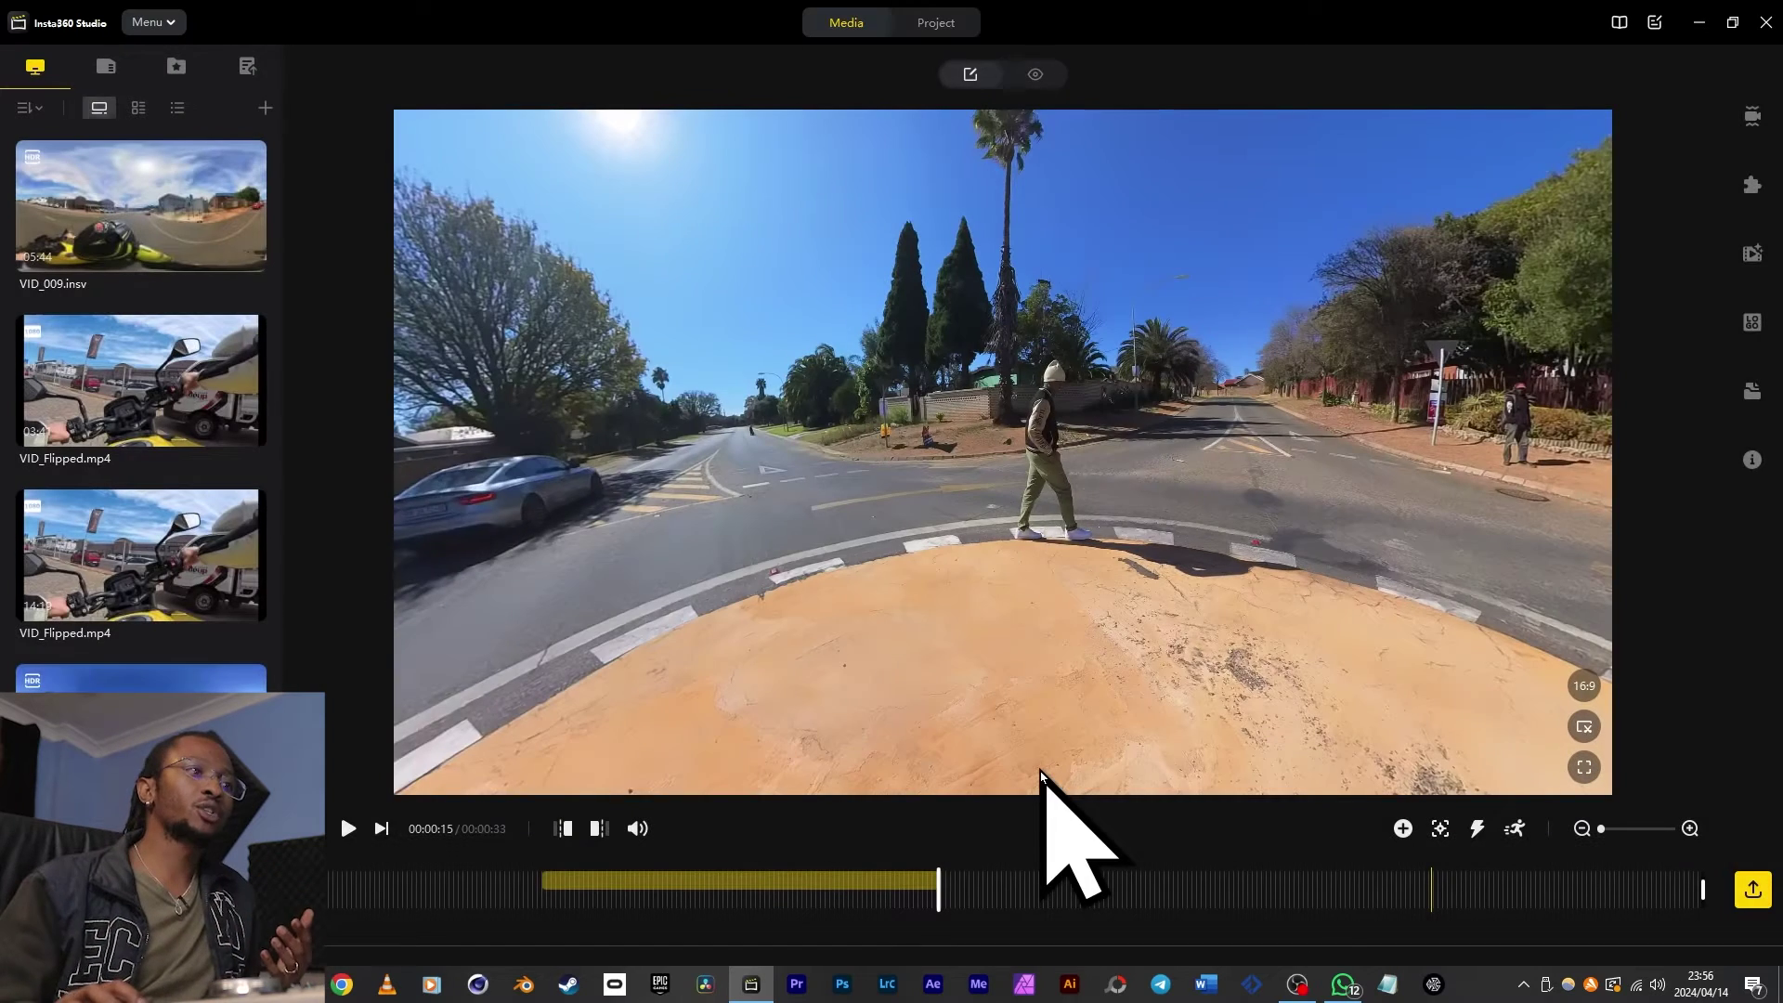
click(936, 893)
click(936, 902)
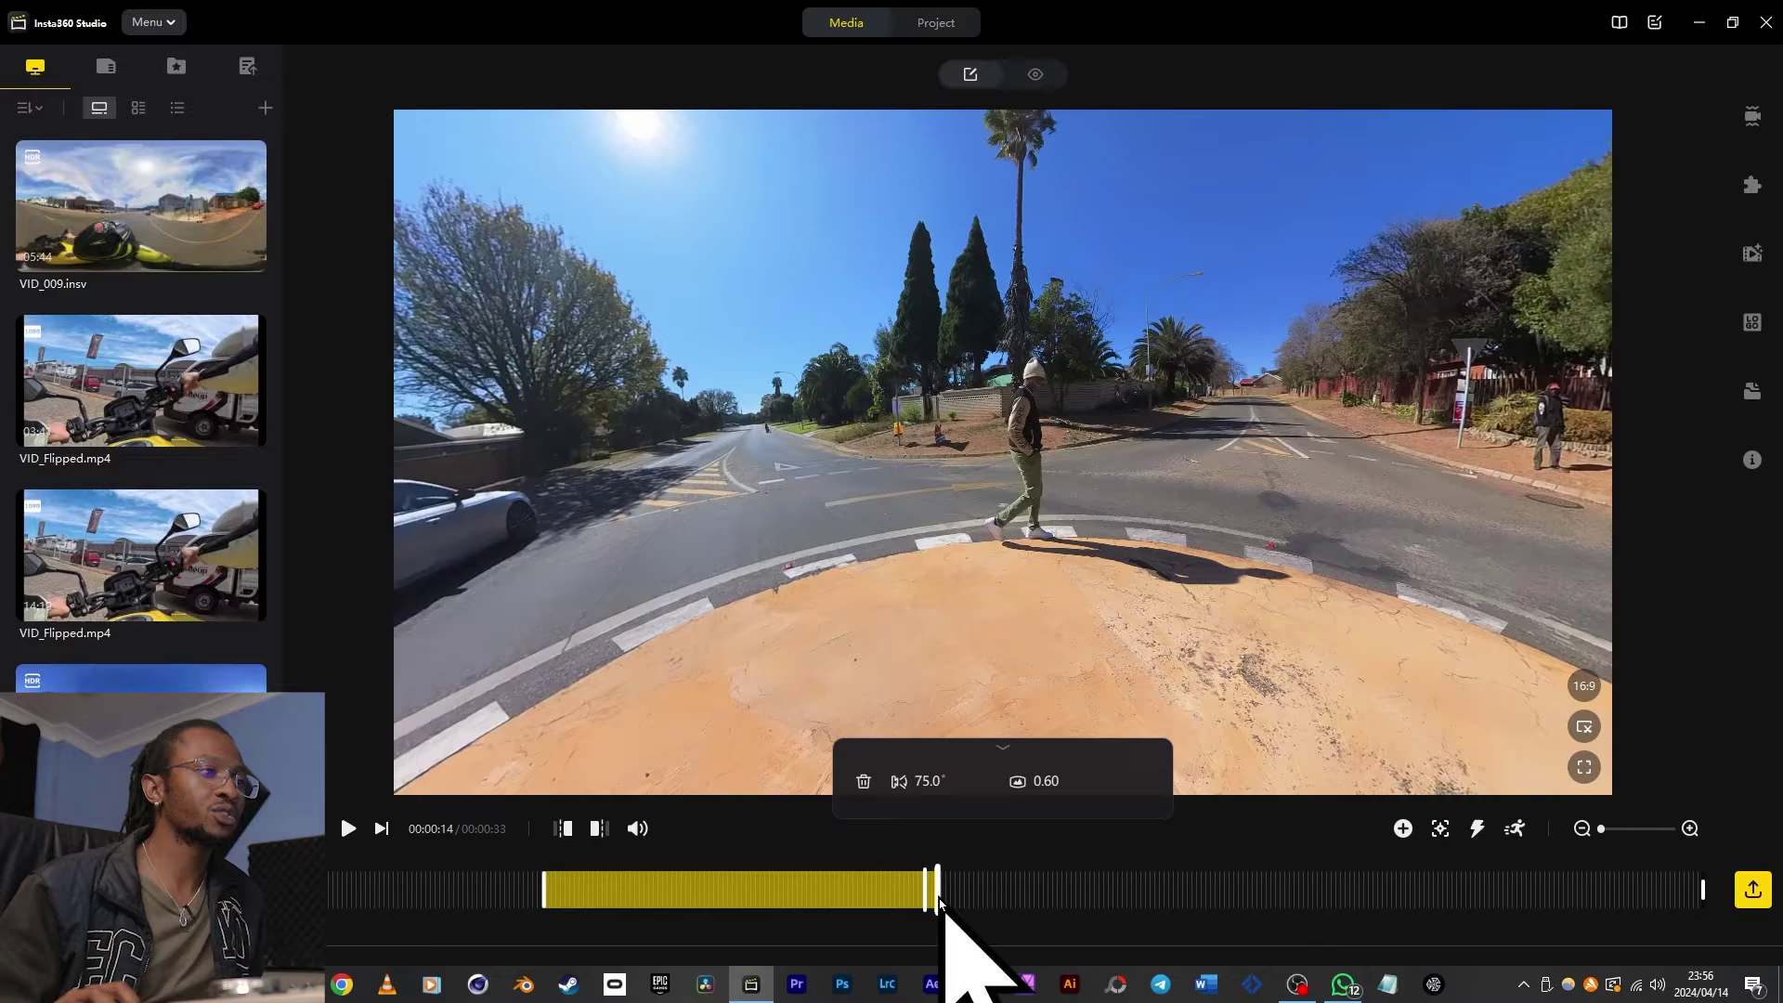
drag(938, 900, 811, 898)
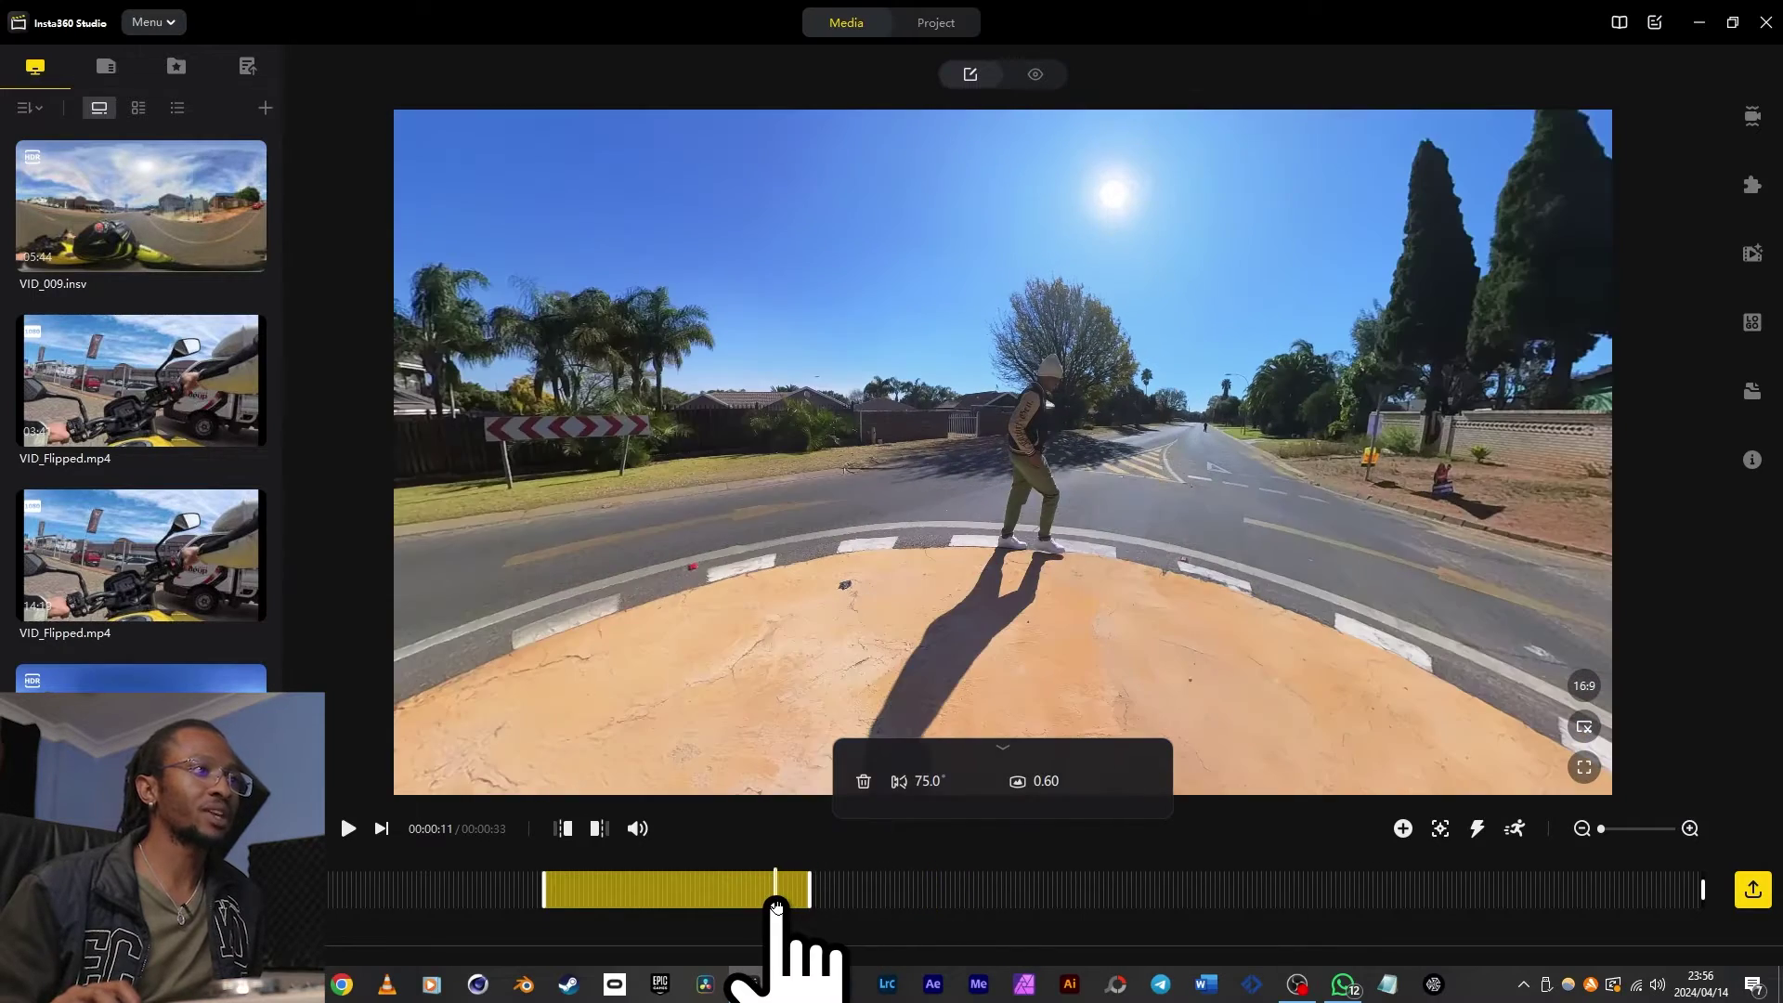
click(778, 906)
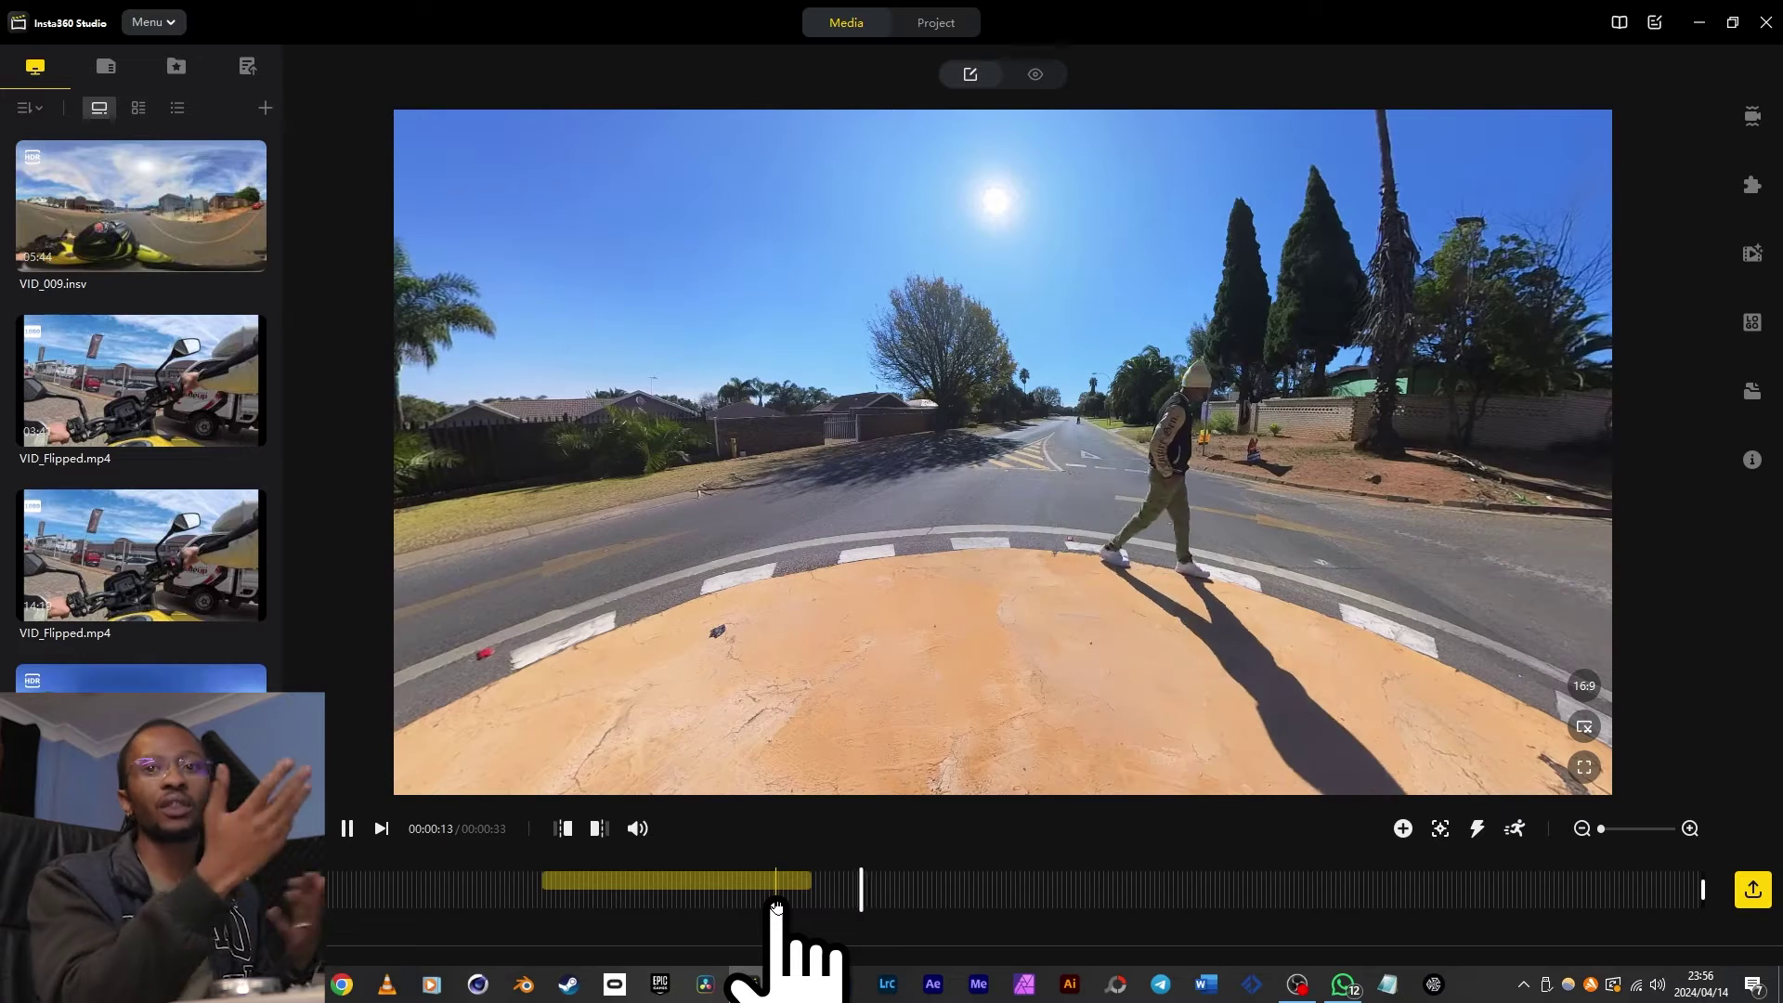
Step: Narrow the tracked stretch's field of view to 53.2° and close its settings
key(space)
click(747, 887)
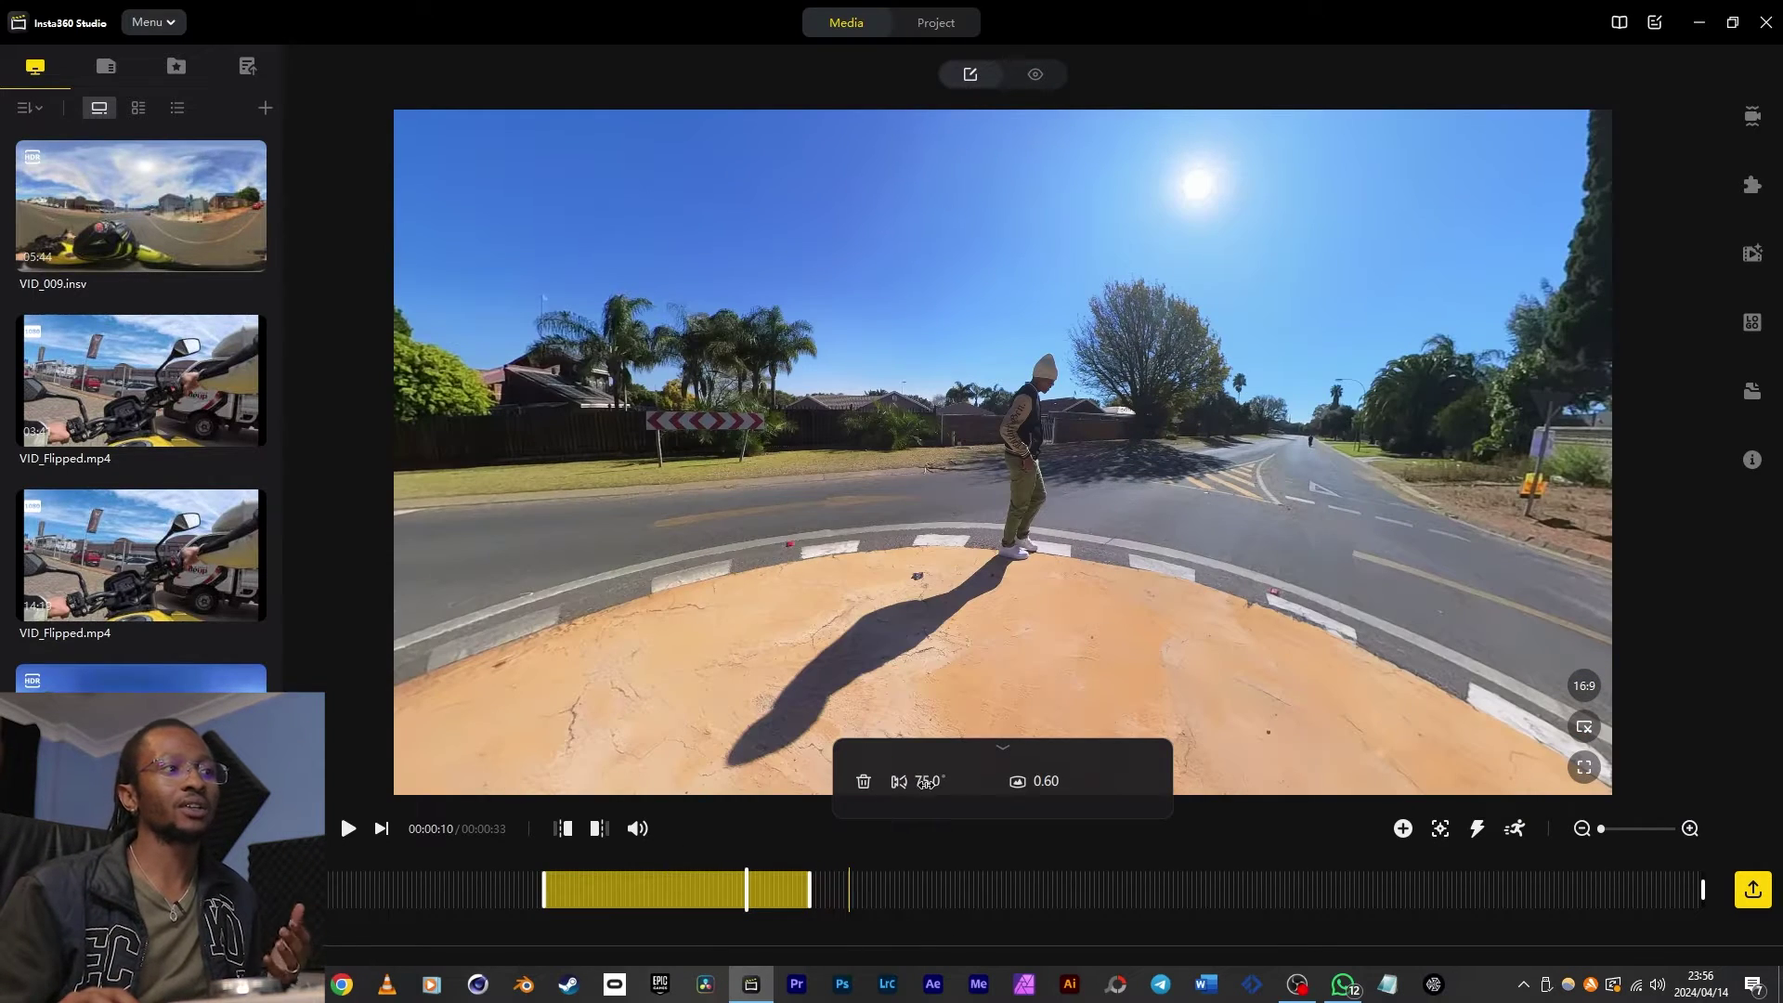
drag(926, 783, 1077, 803)
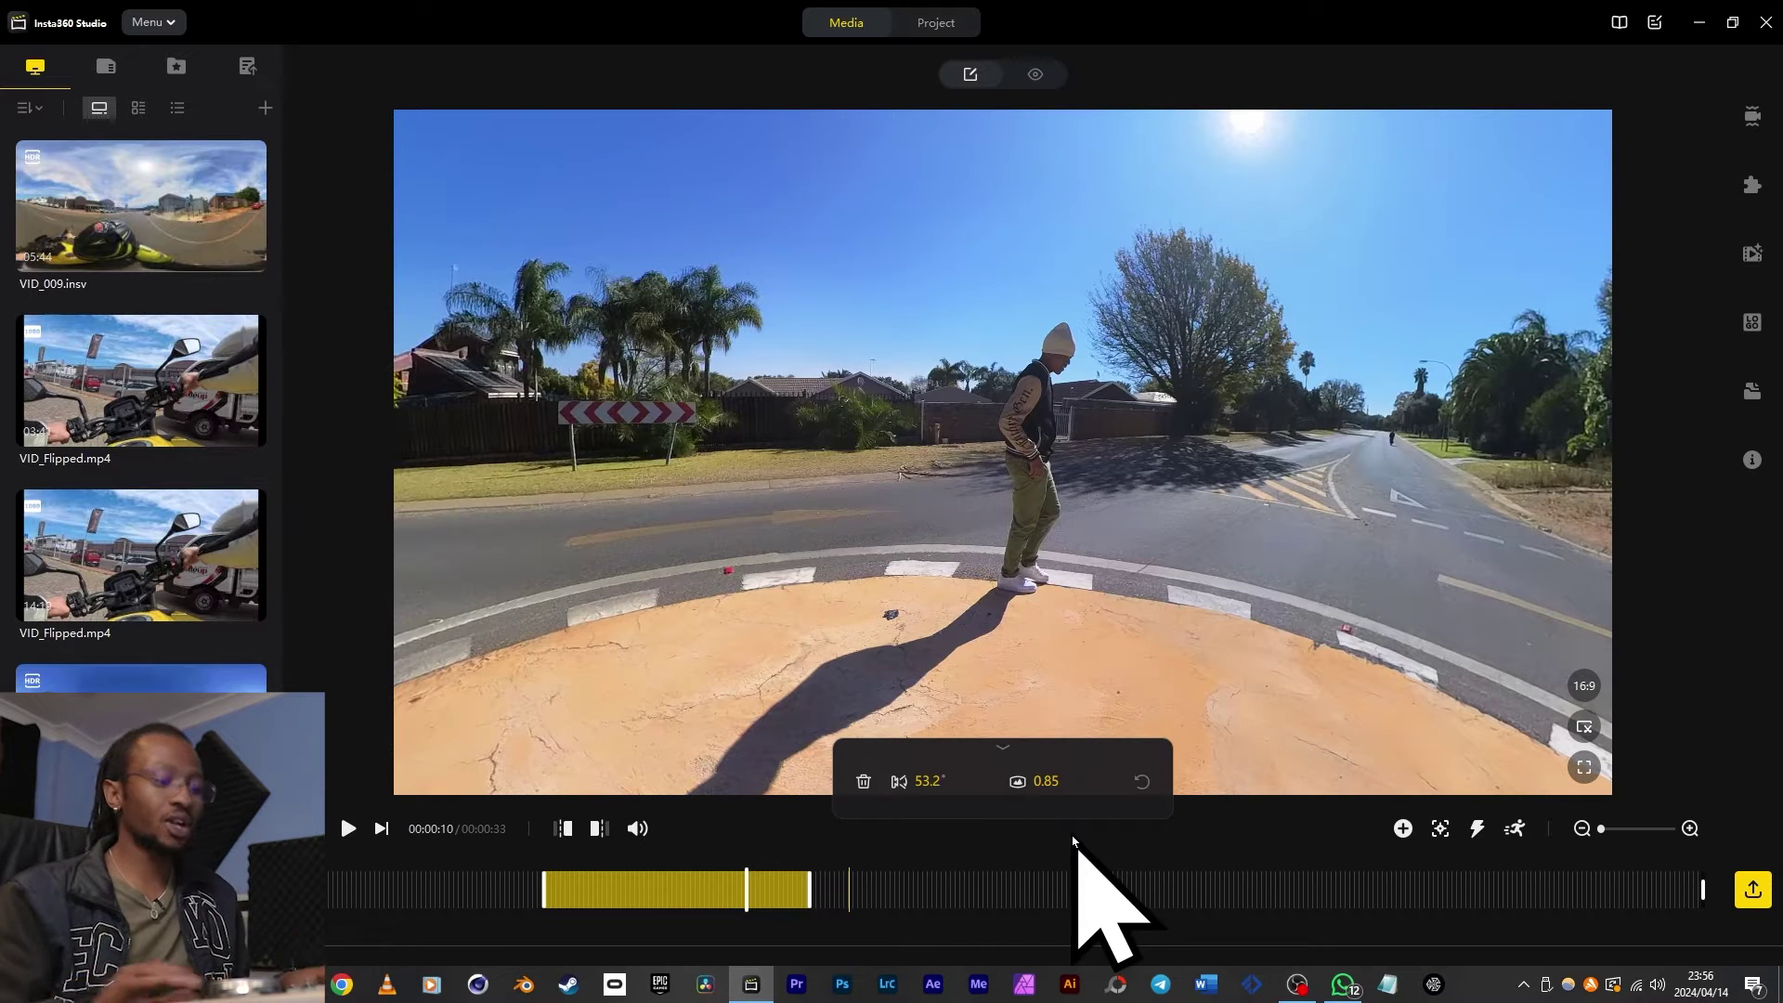
click(1072, 838)
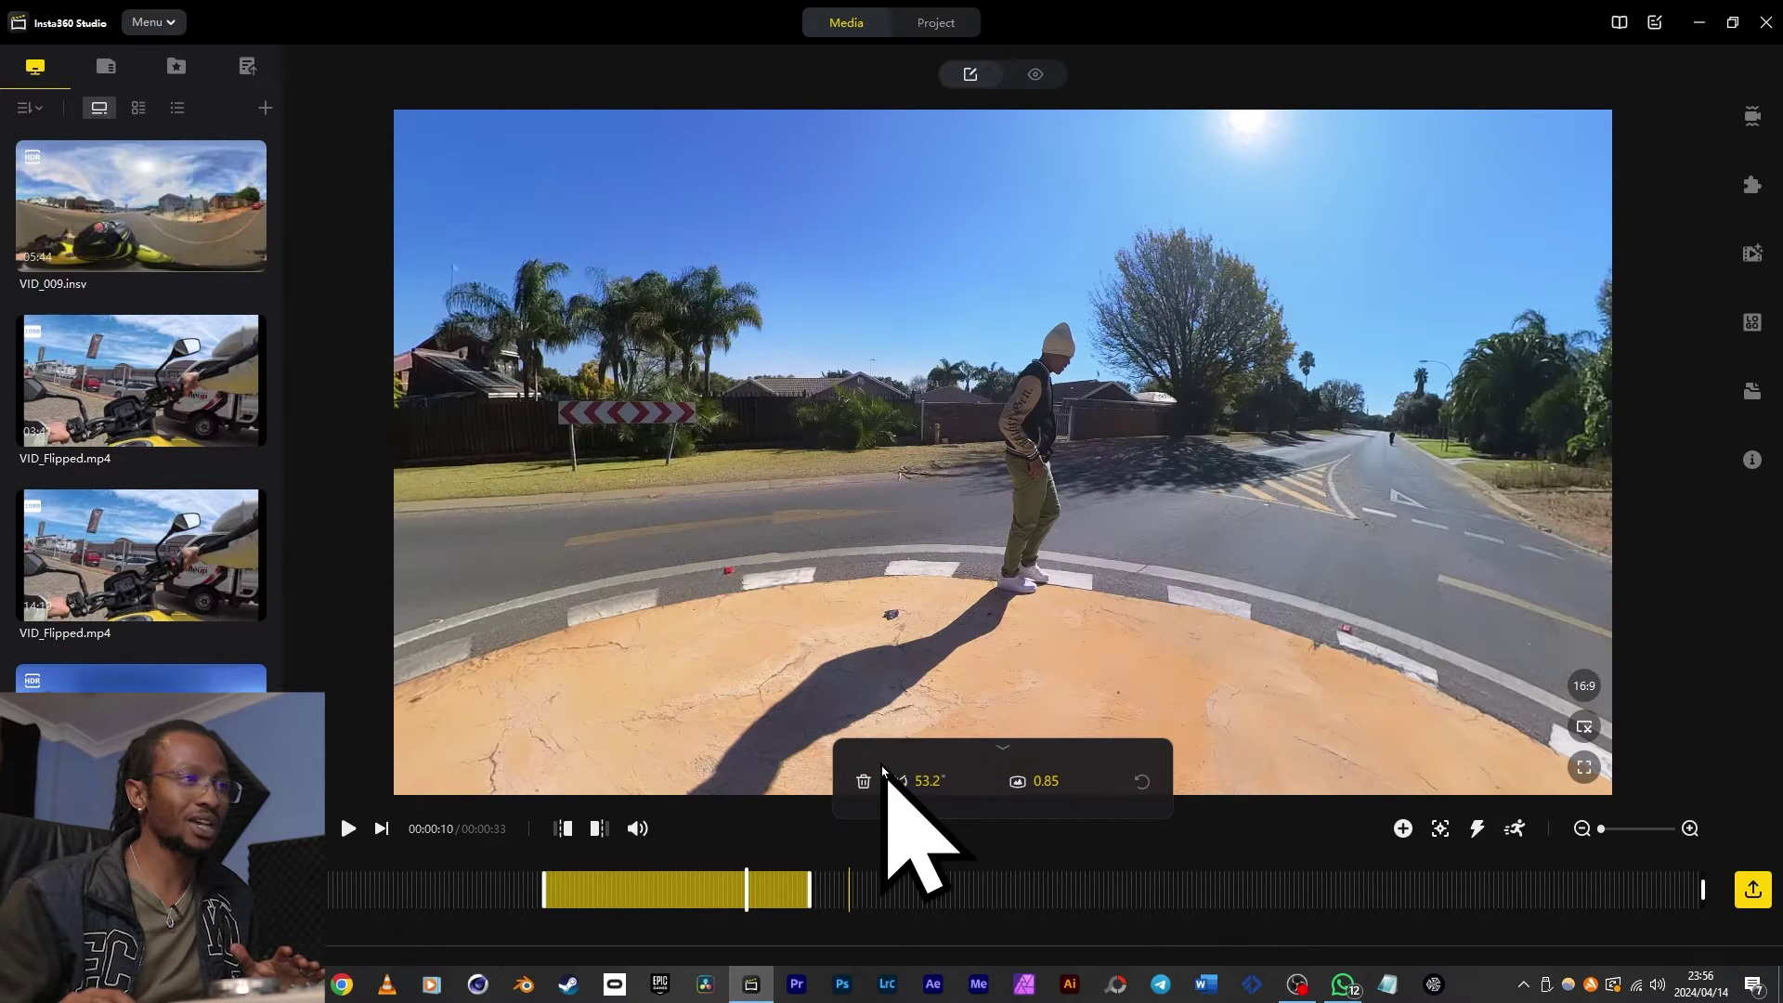
click(1454, 856)
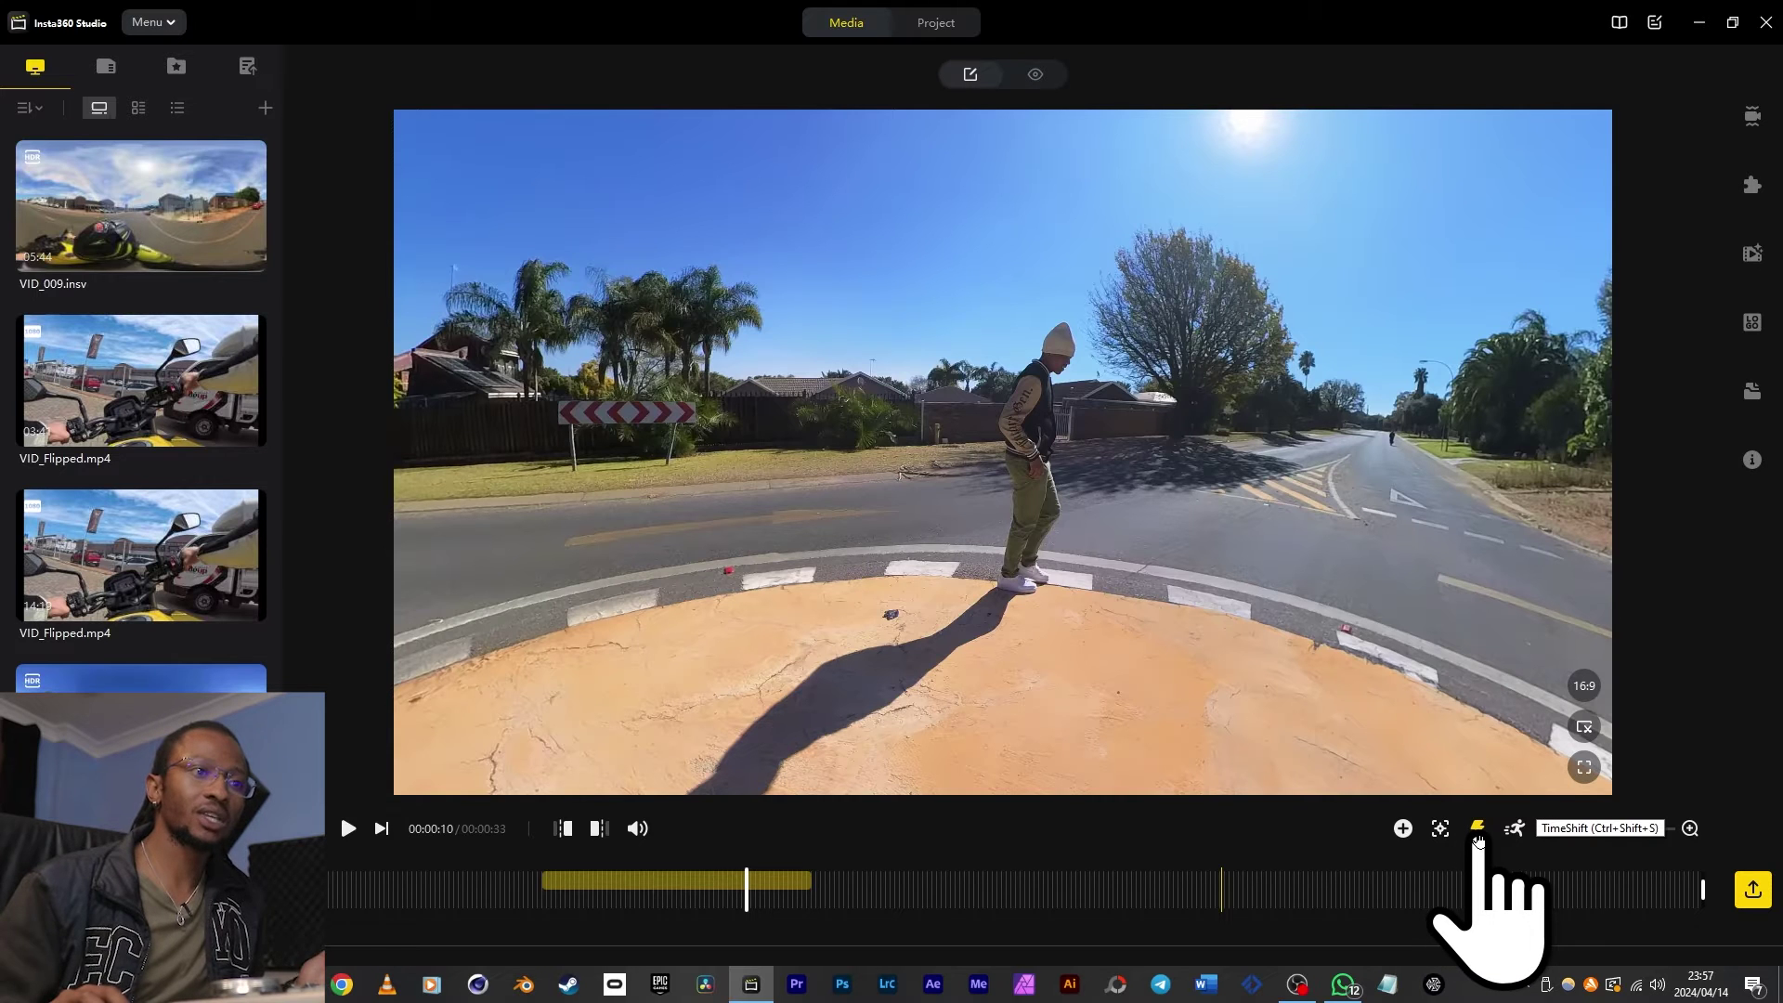
Step: Add a red TimeShift speed section at the playhead and size it, shortening the clip to 32 seconds
click(1478, 838)
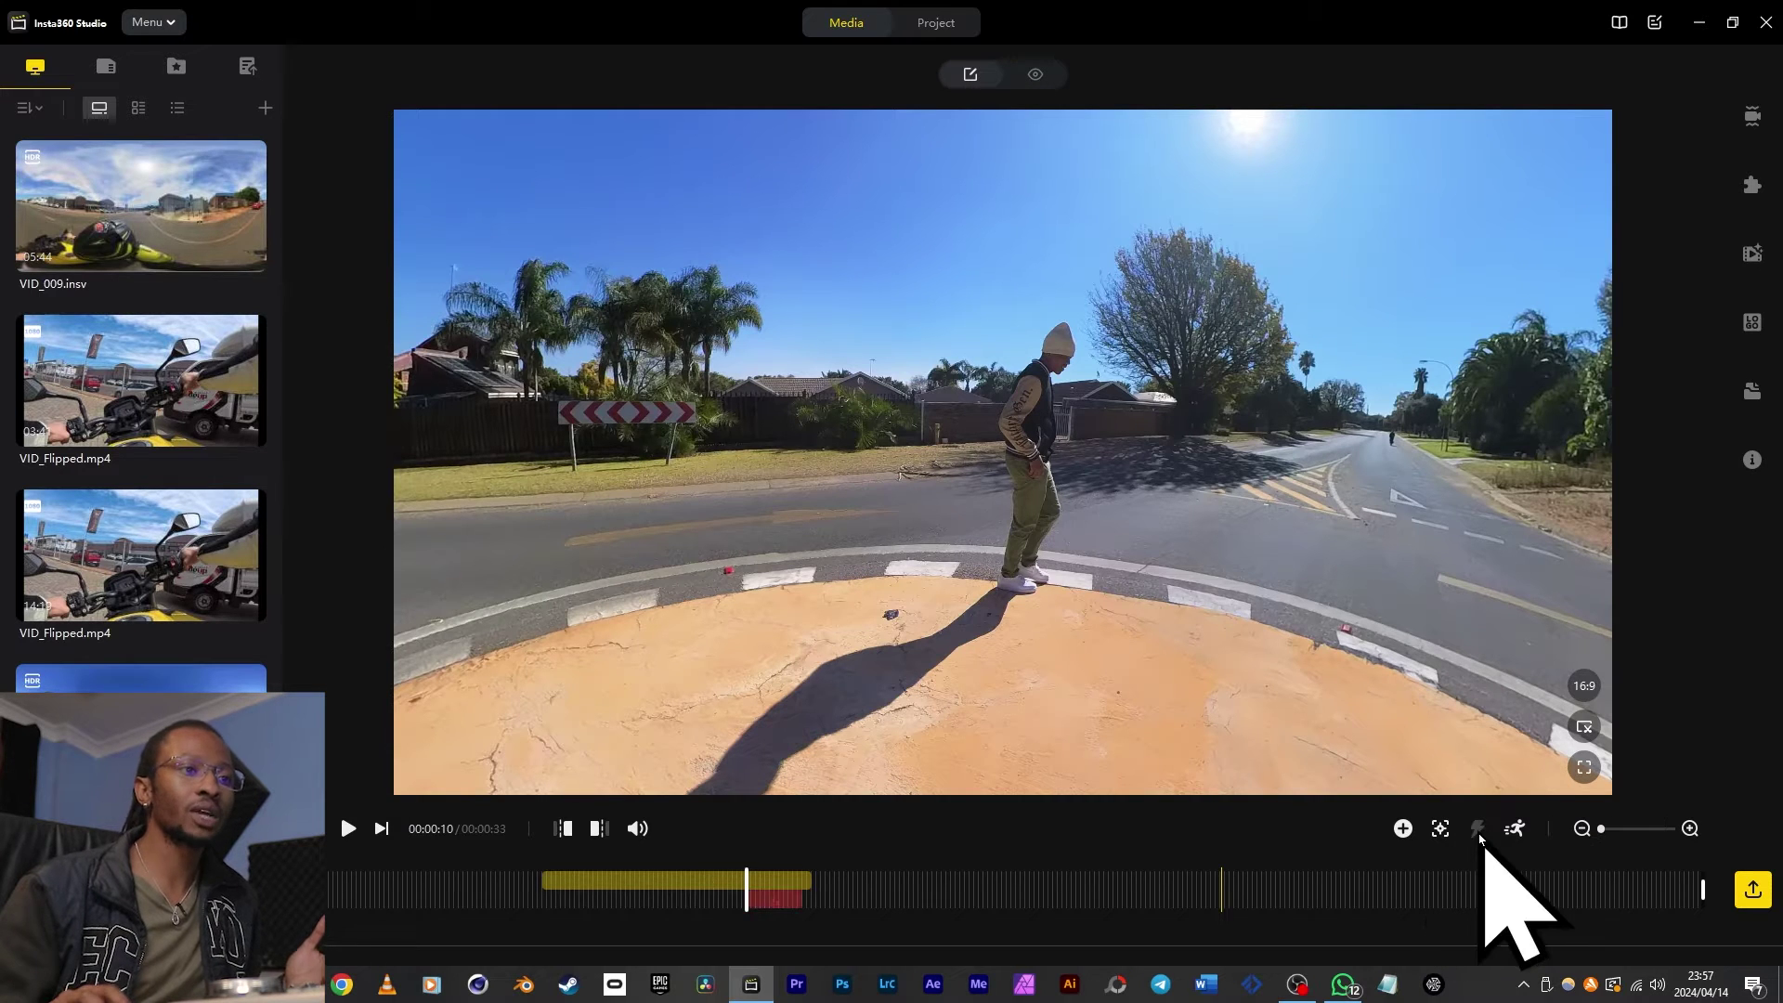
drag(800, 897, 816, 935)
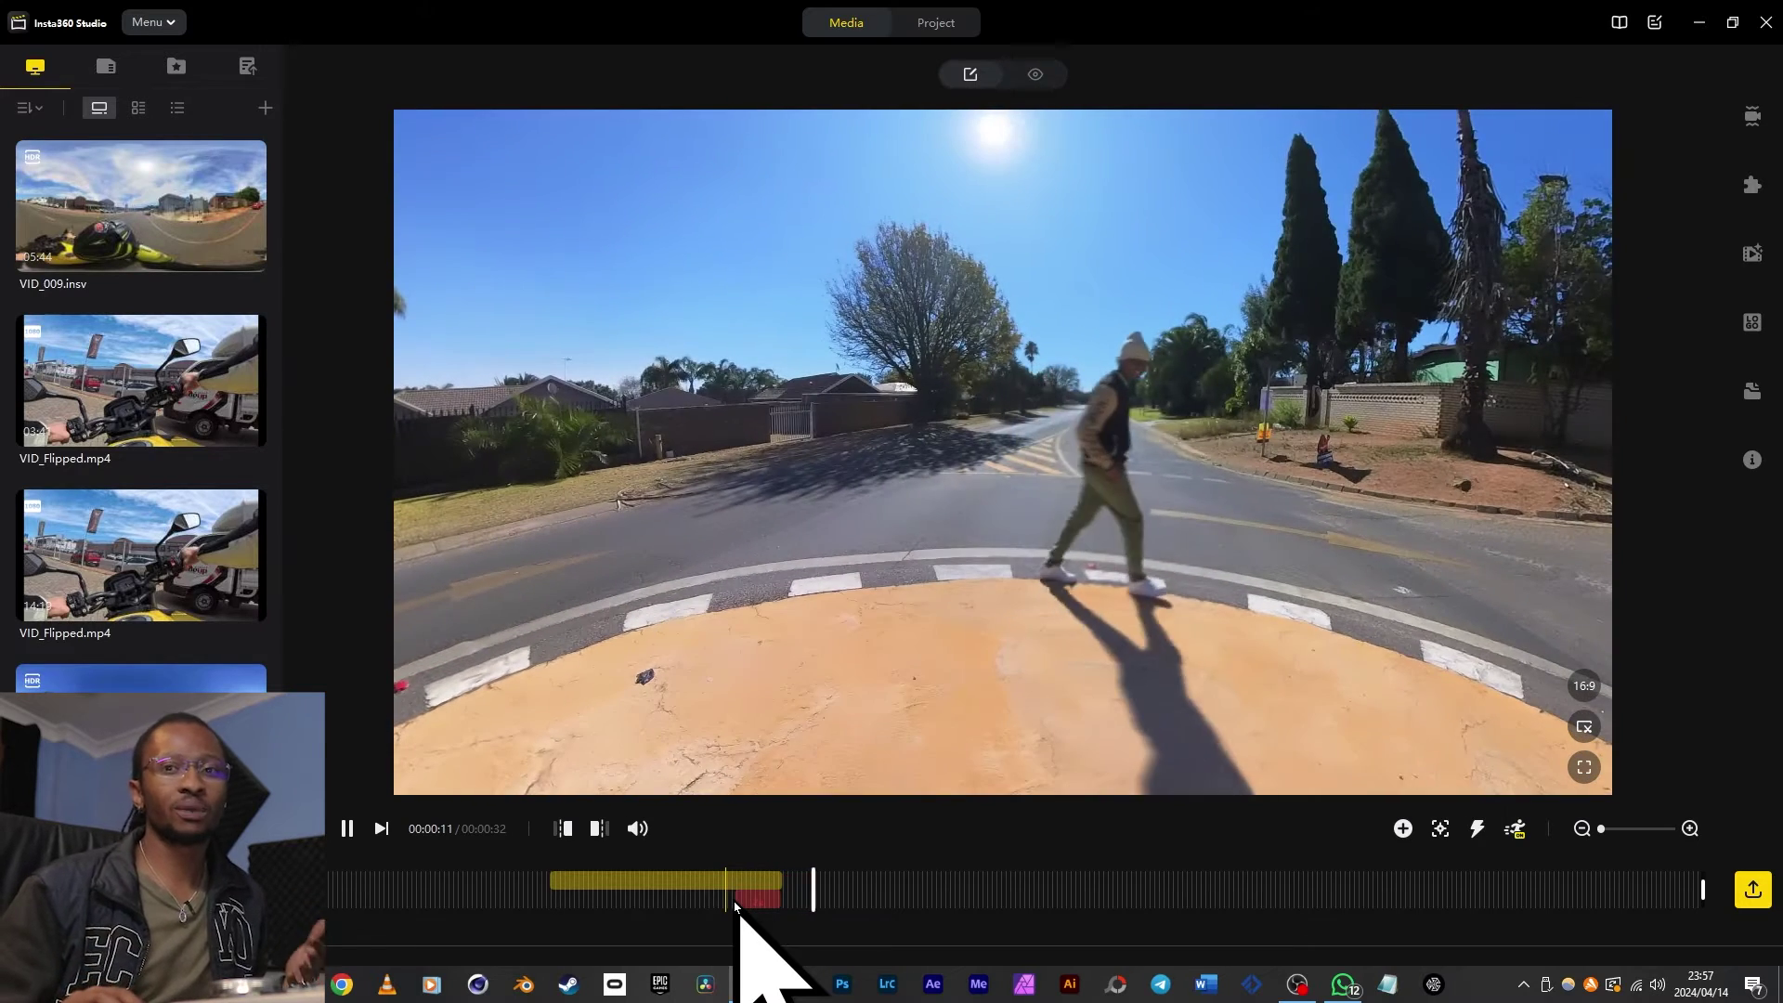
key(space)
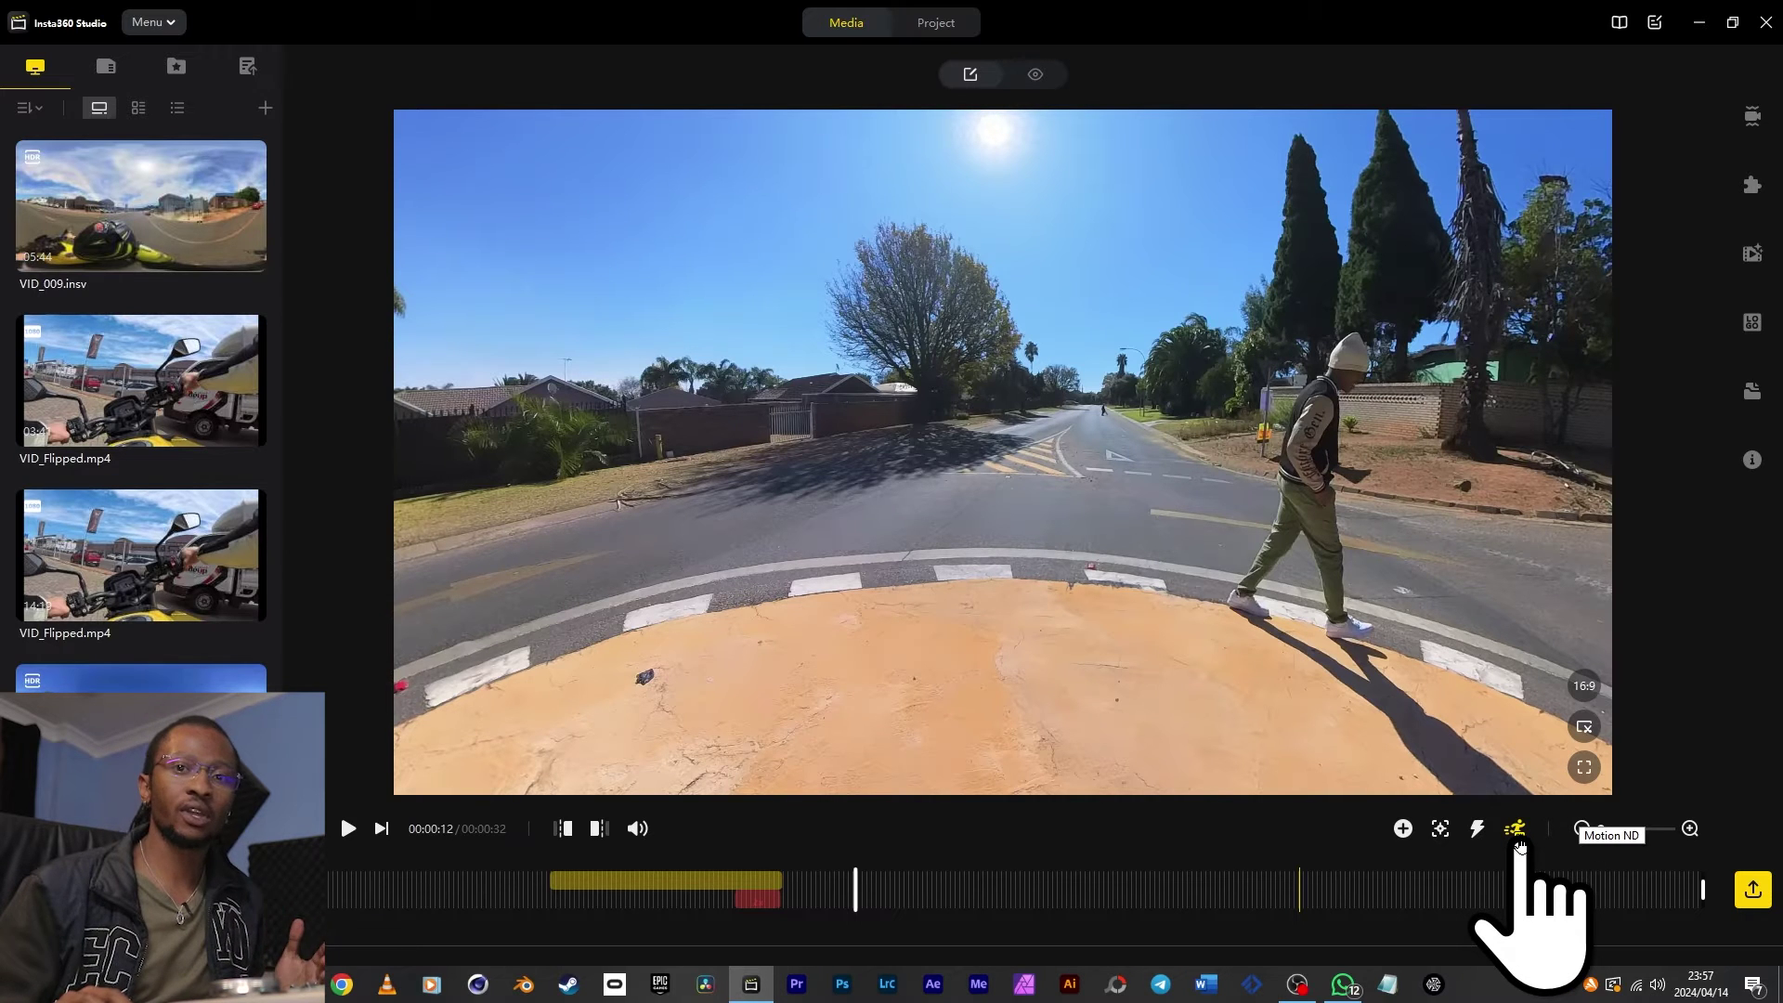
Step: Turn on Motion ND, lower its Spread, and play the clip to preview the blur
click(1752, 255)
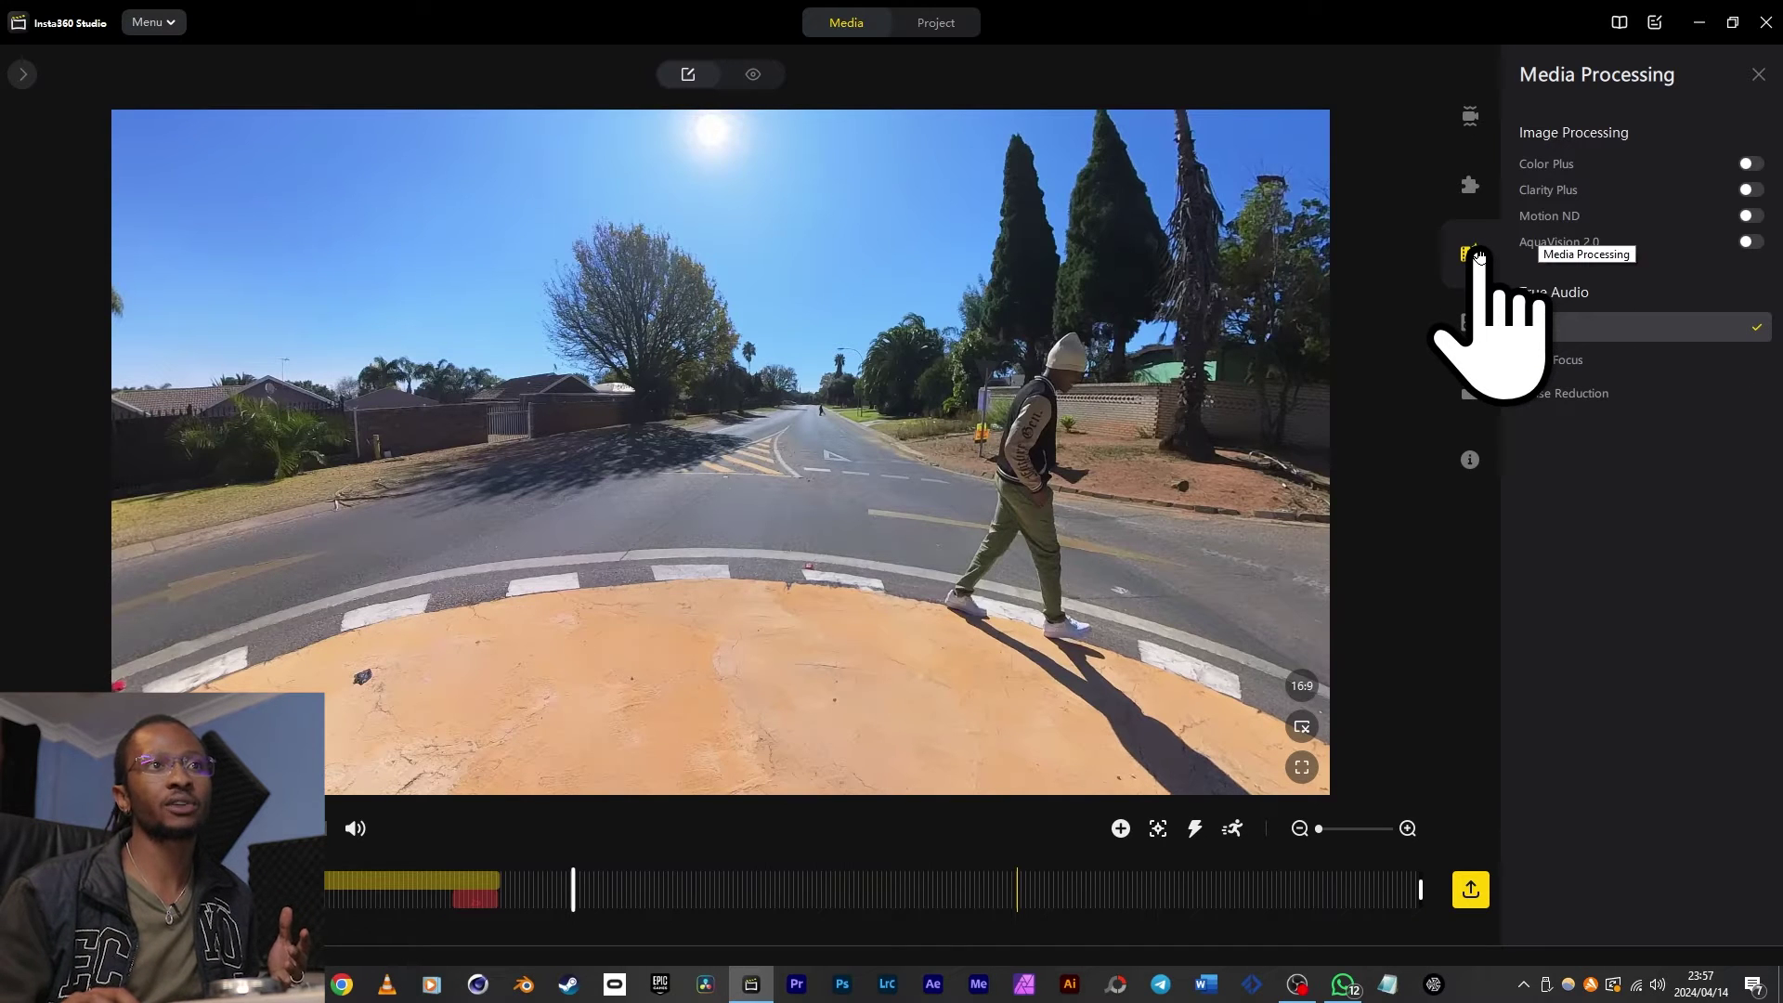
click(1745, 219)
mouse_move(1685, 254)
mouse_down()
mouse_move(1664, 256)
mouse_move(1678, 260)
mouse_up()
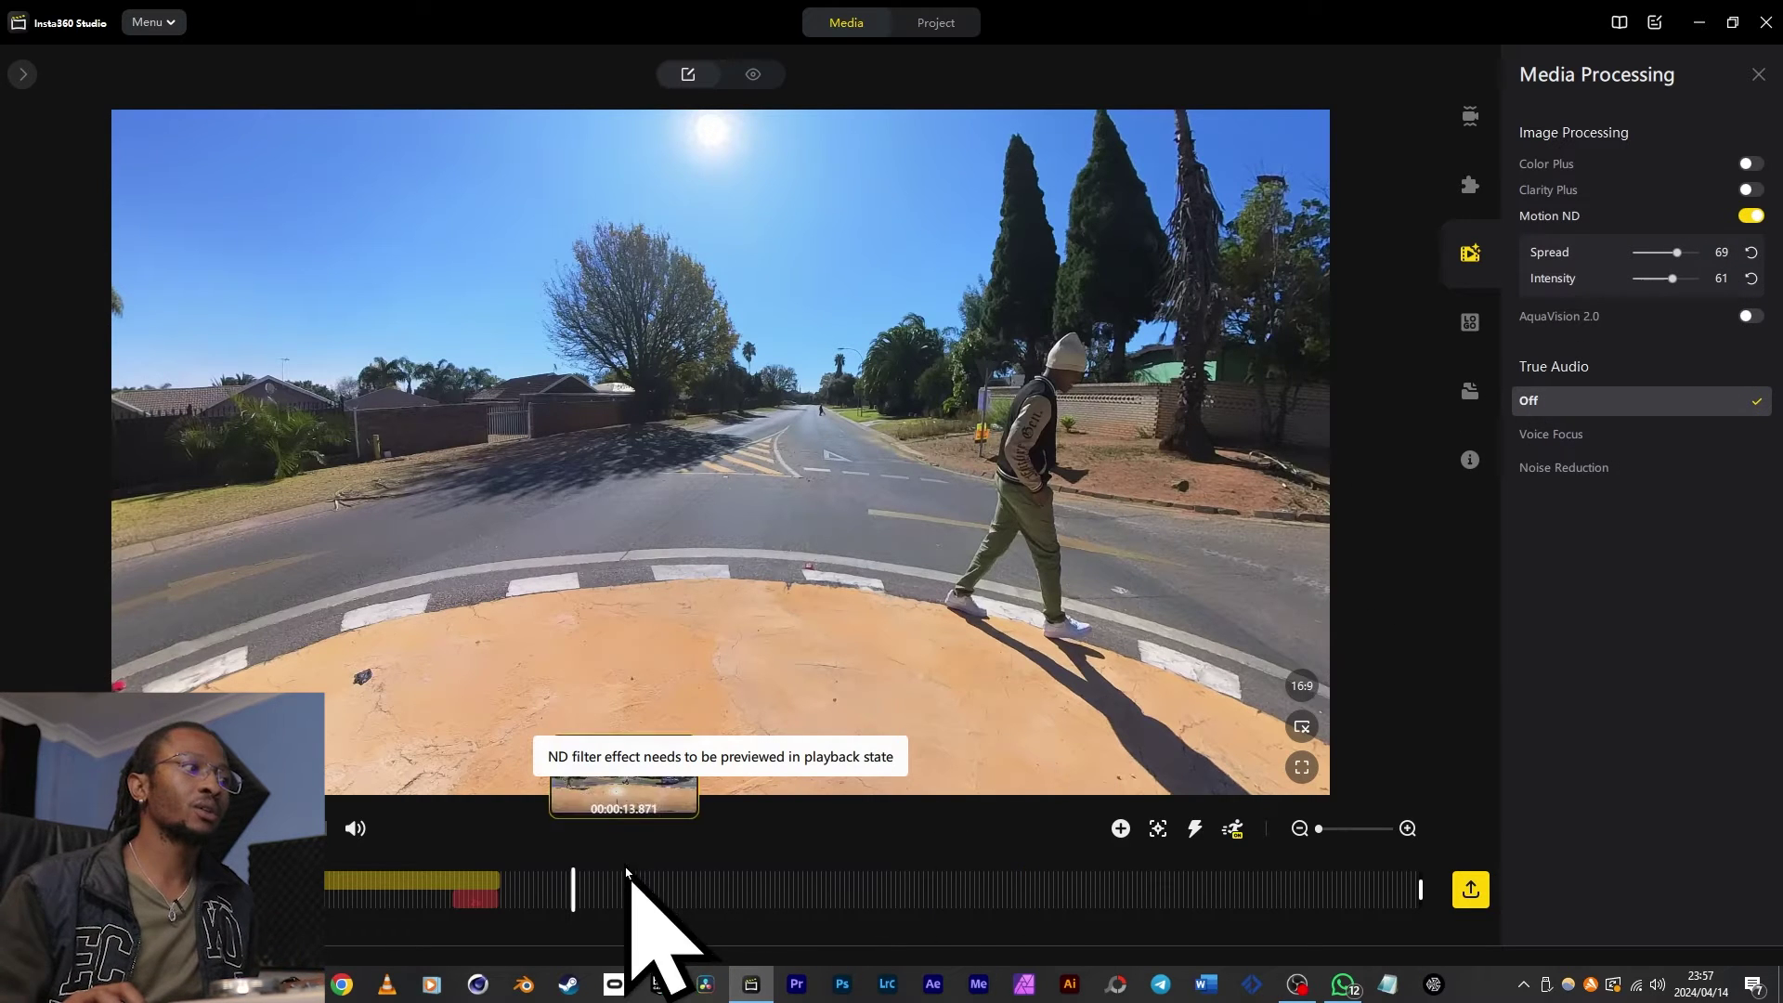
key(space)
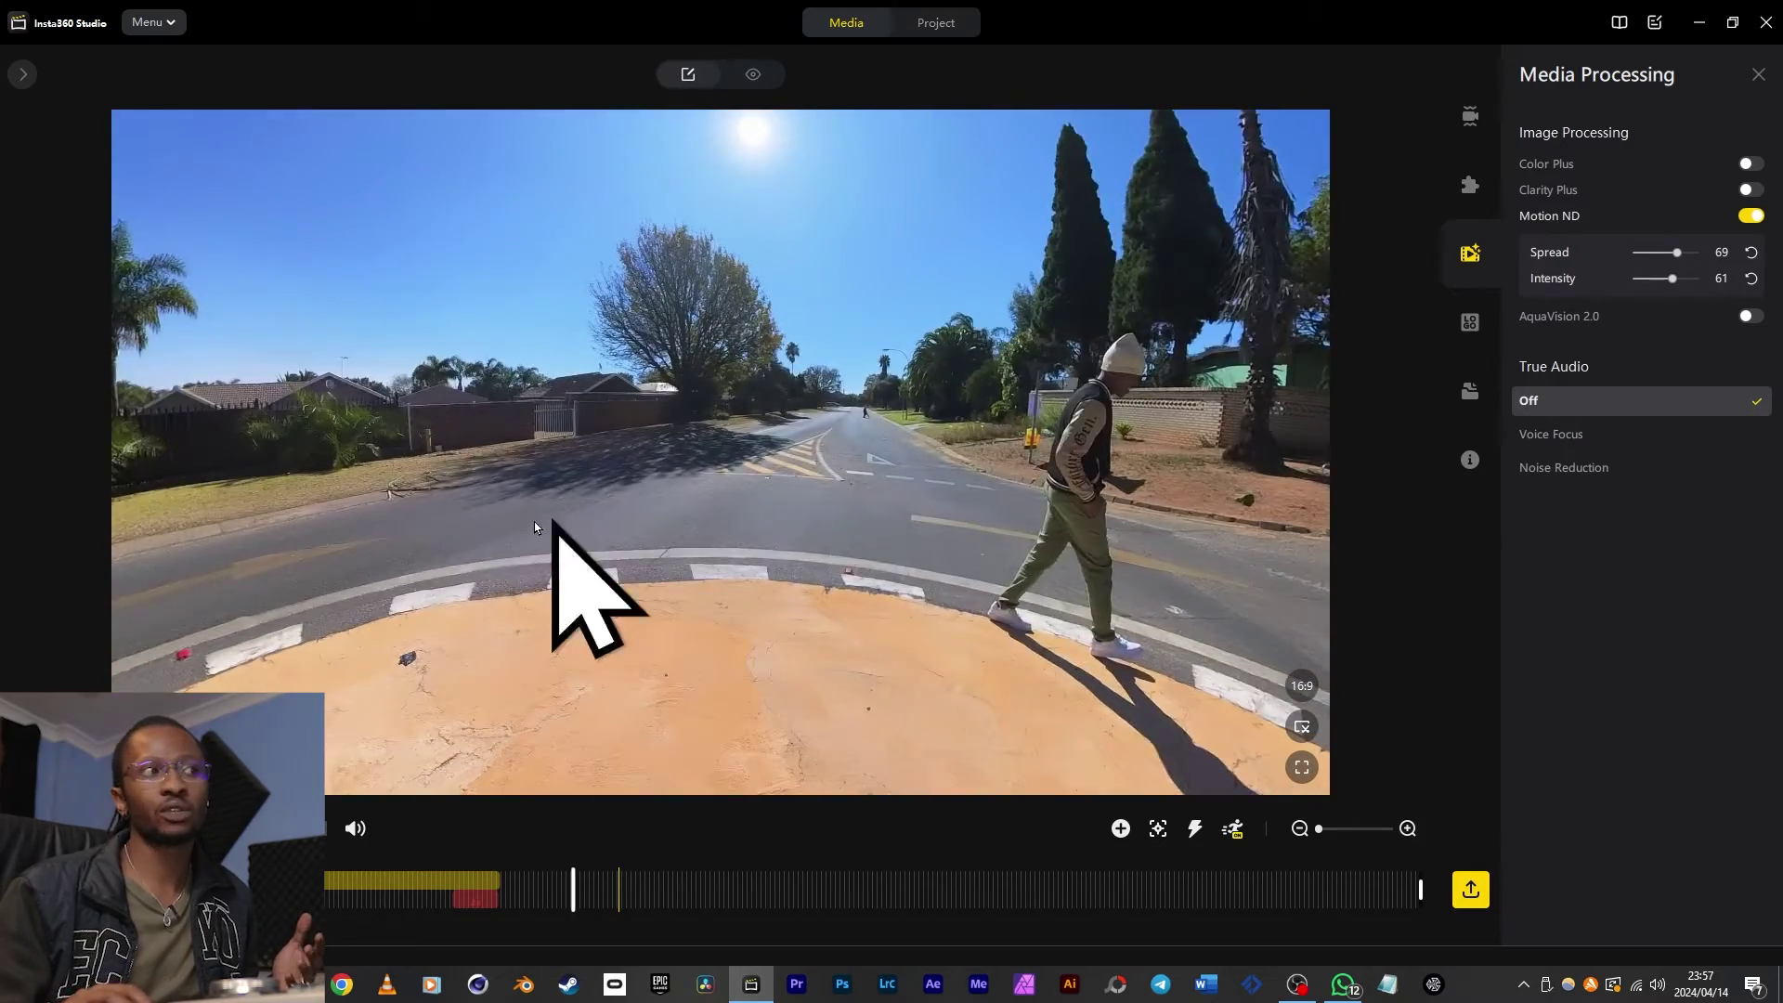
key(space)
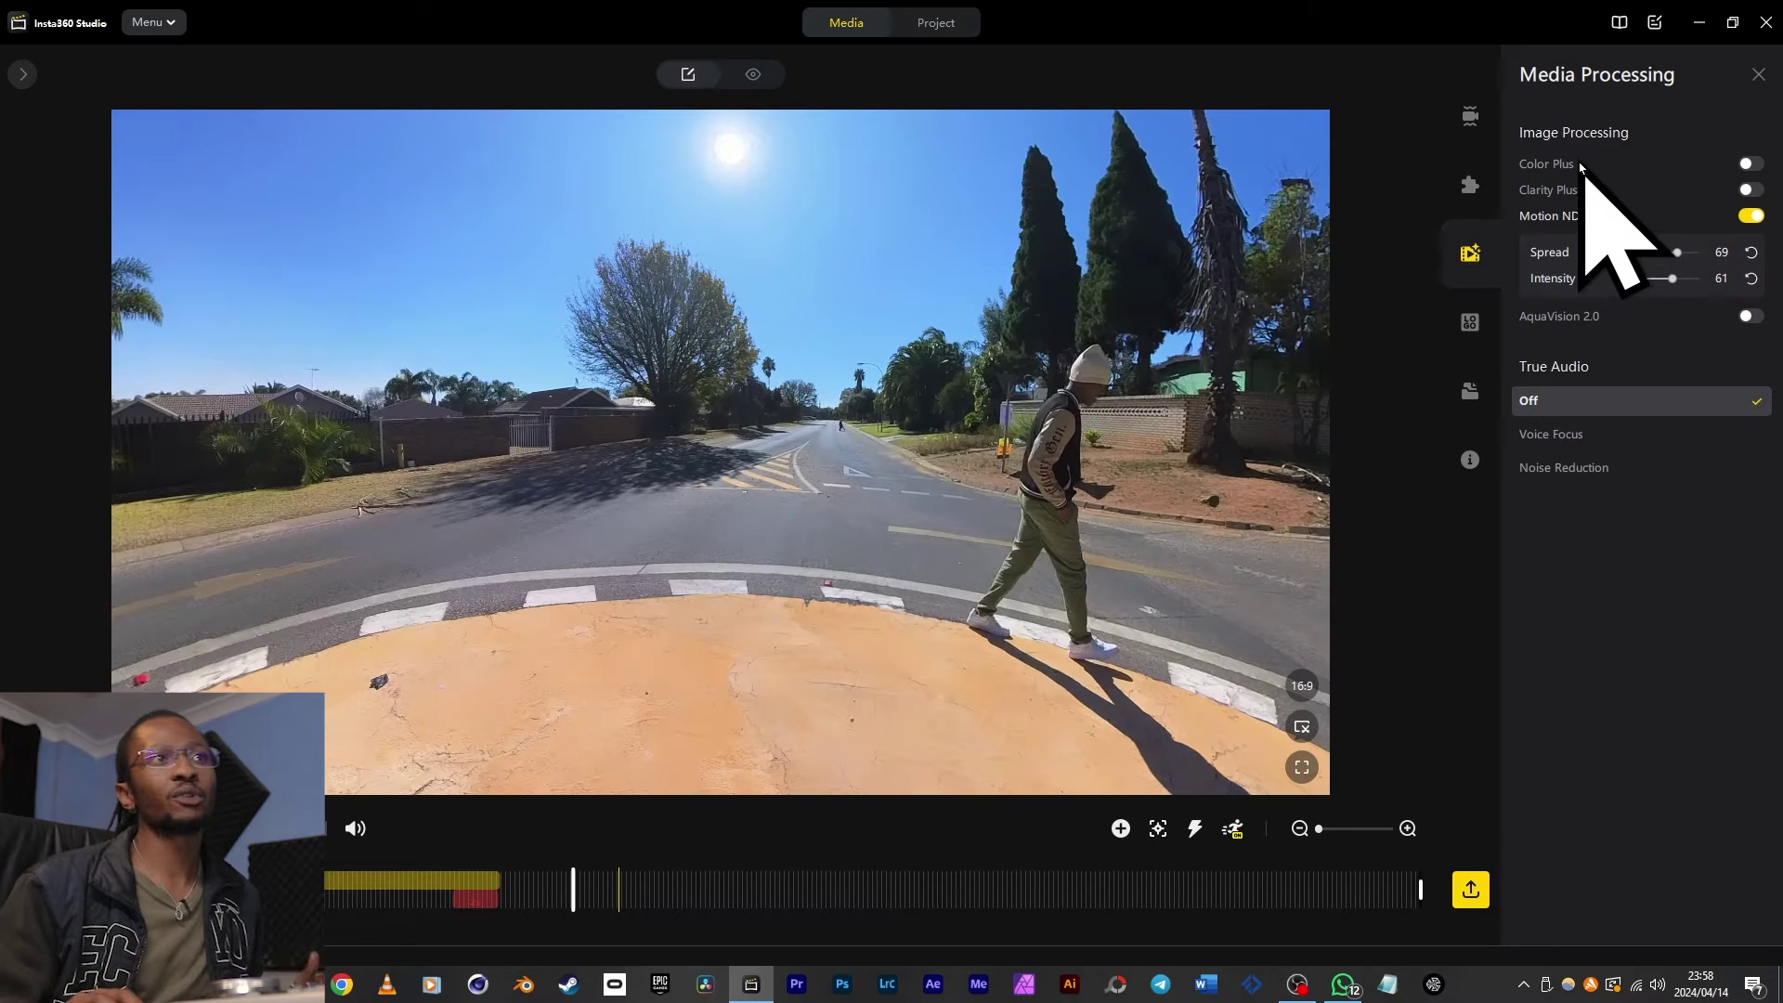
Step: Try Color Plus, Clarity Plus and AquaVision 2.0, leave them off, and set True Audio to Noise Reduction
click(1755, 171)
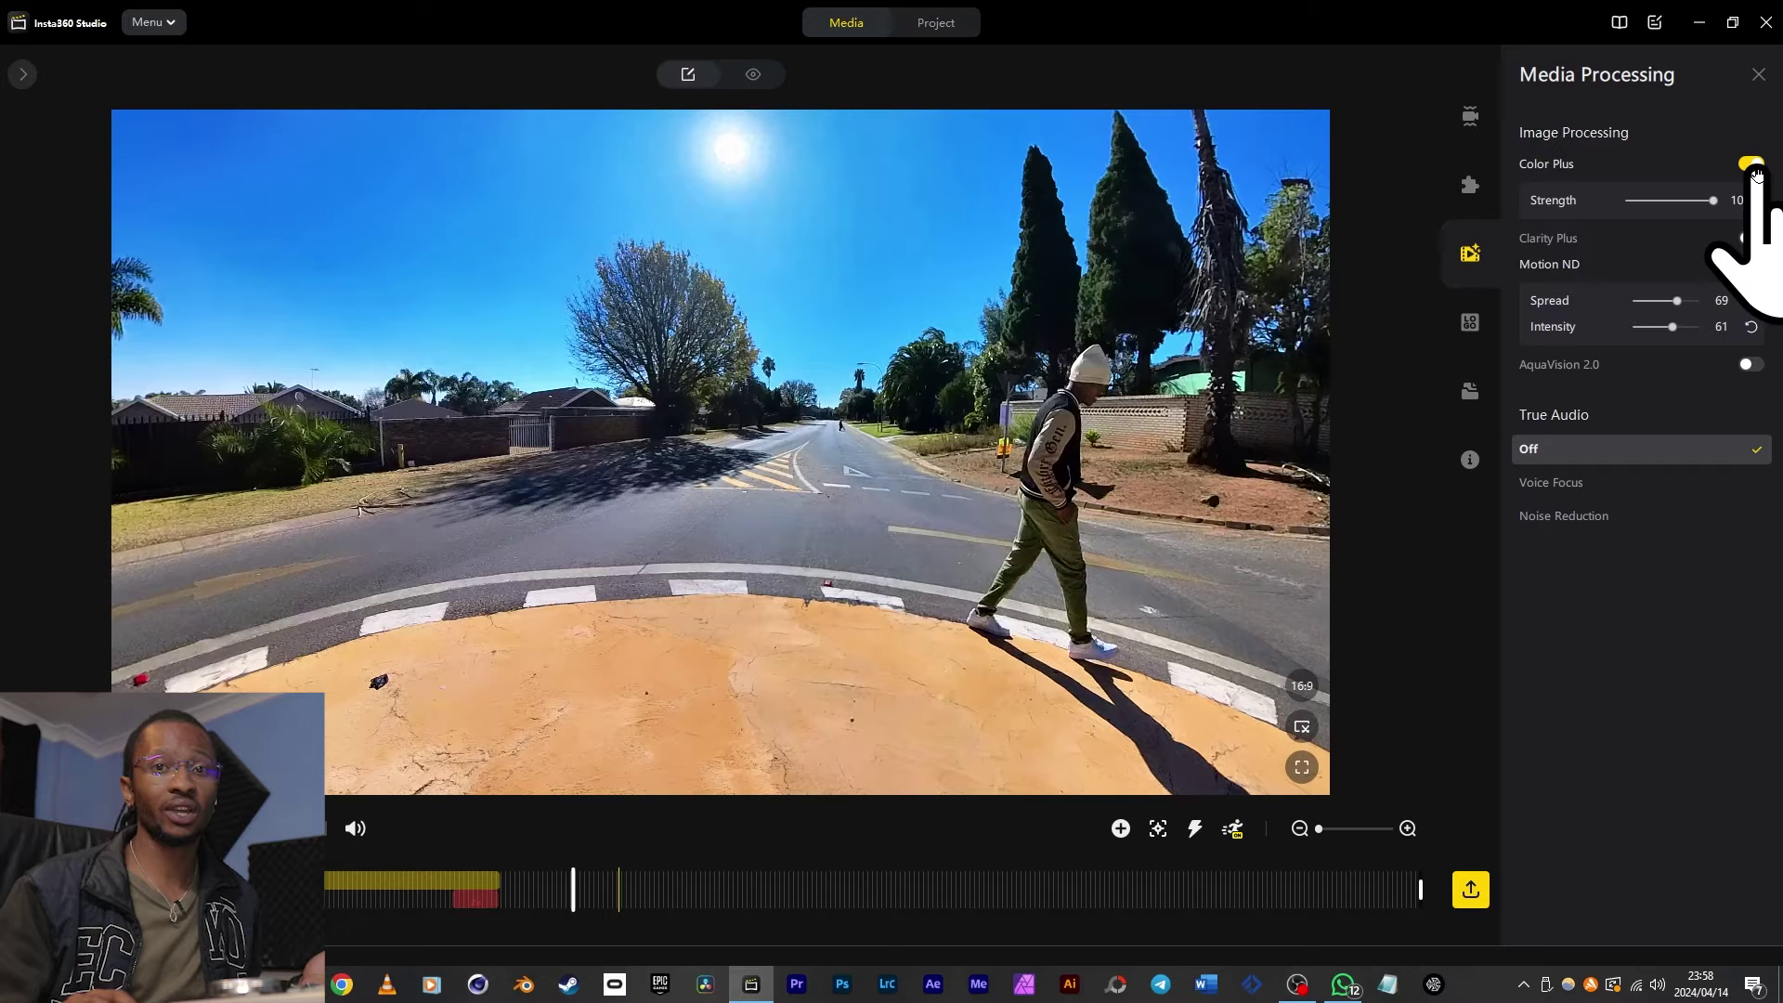
click(1746, 238)
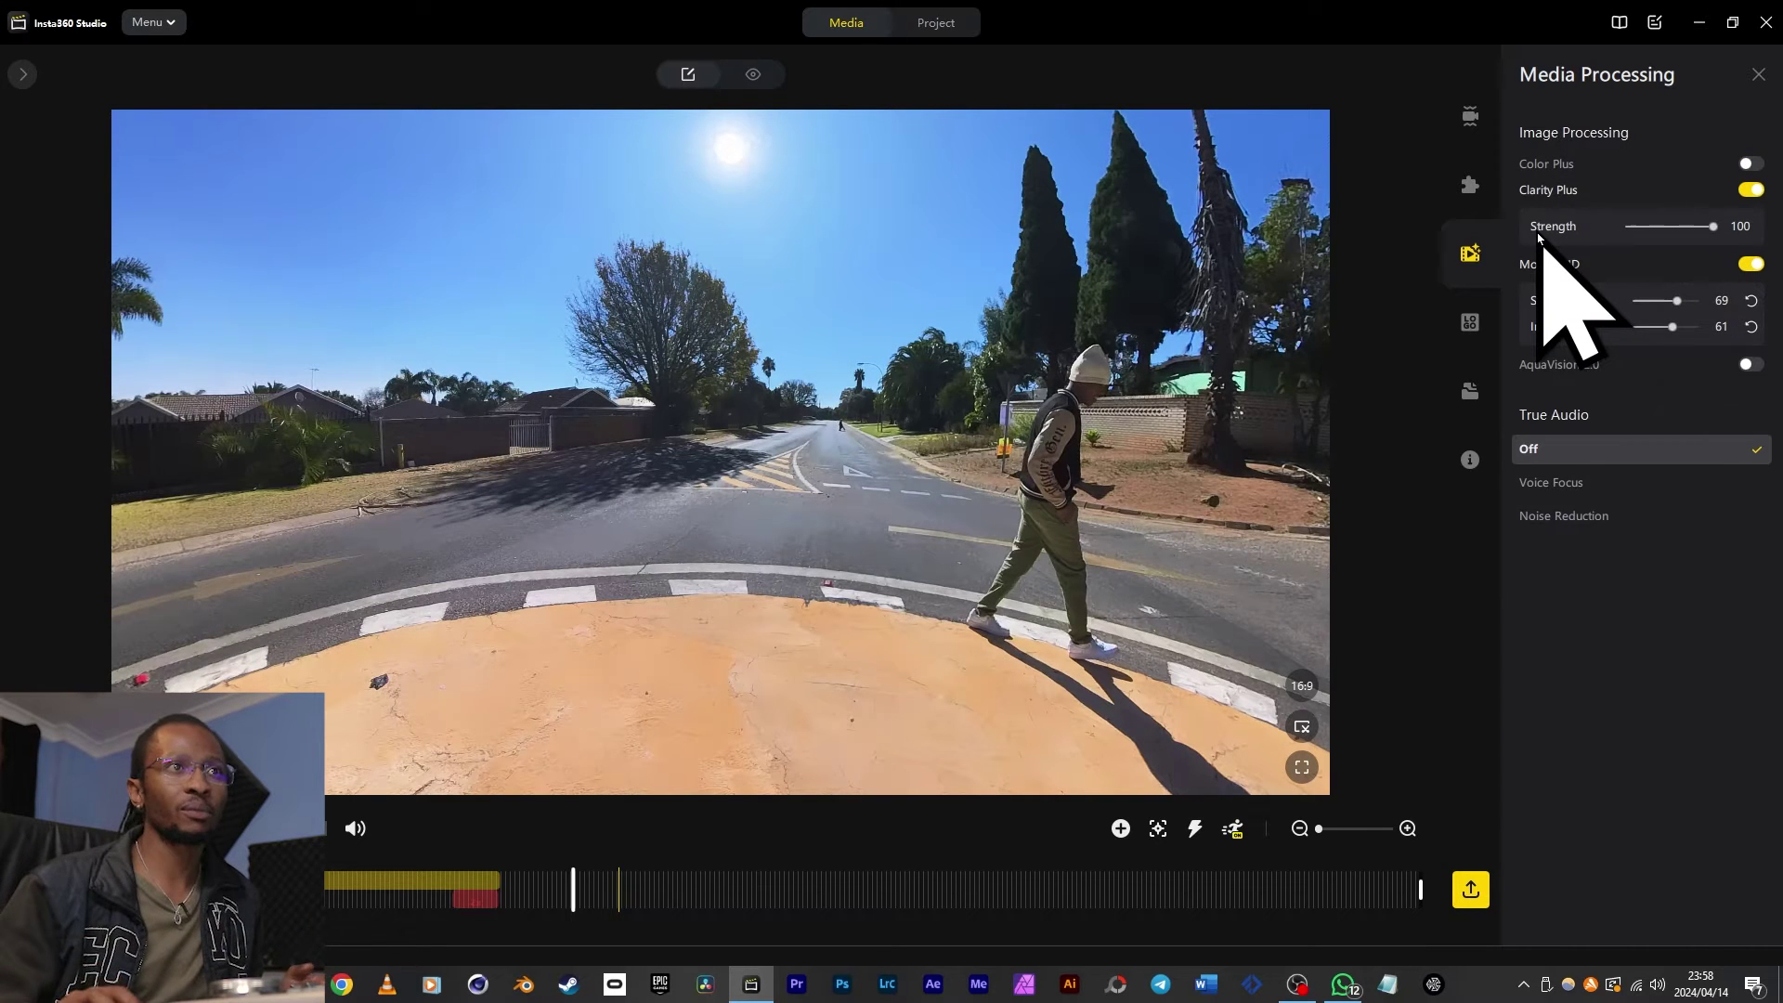
click(1747, 365)
click(1750, 191)
click(1750, 316)
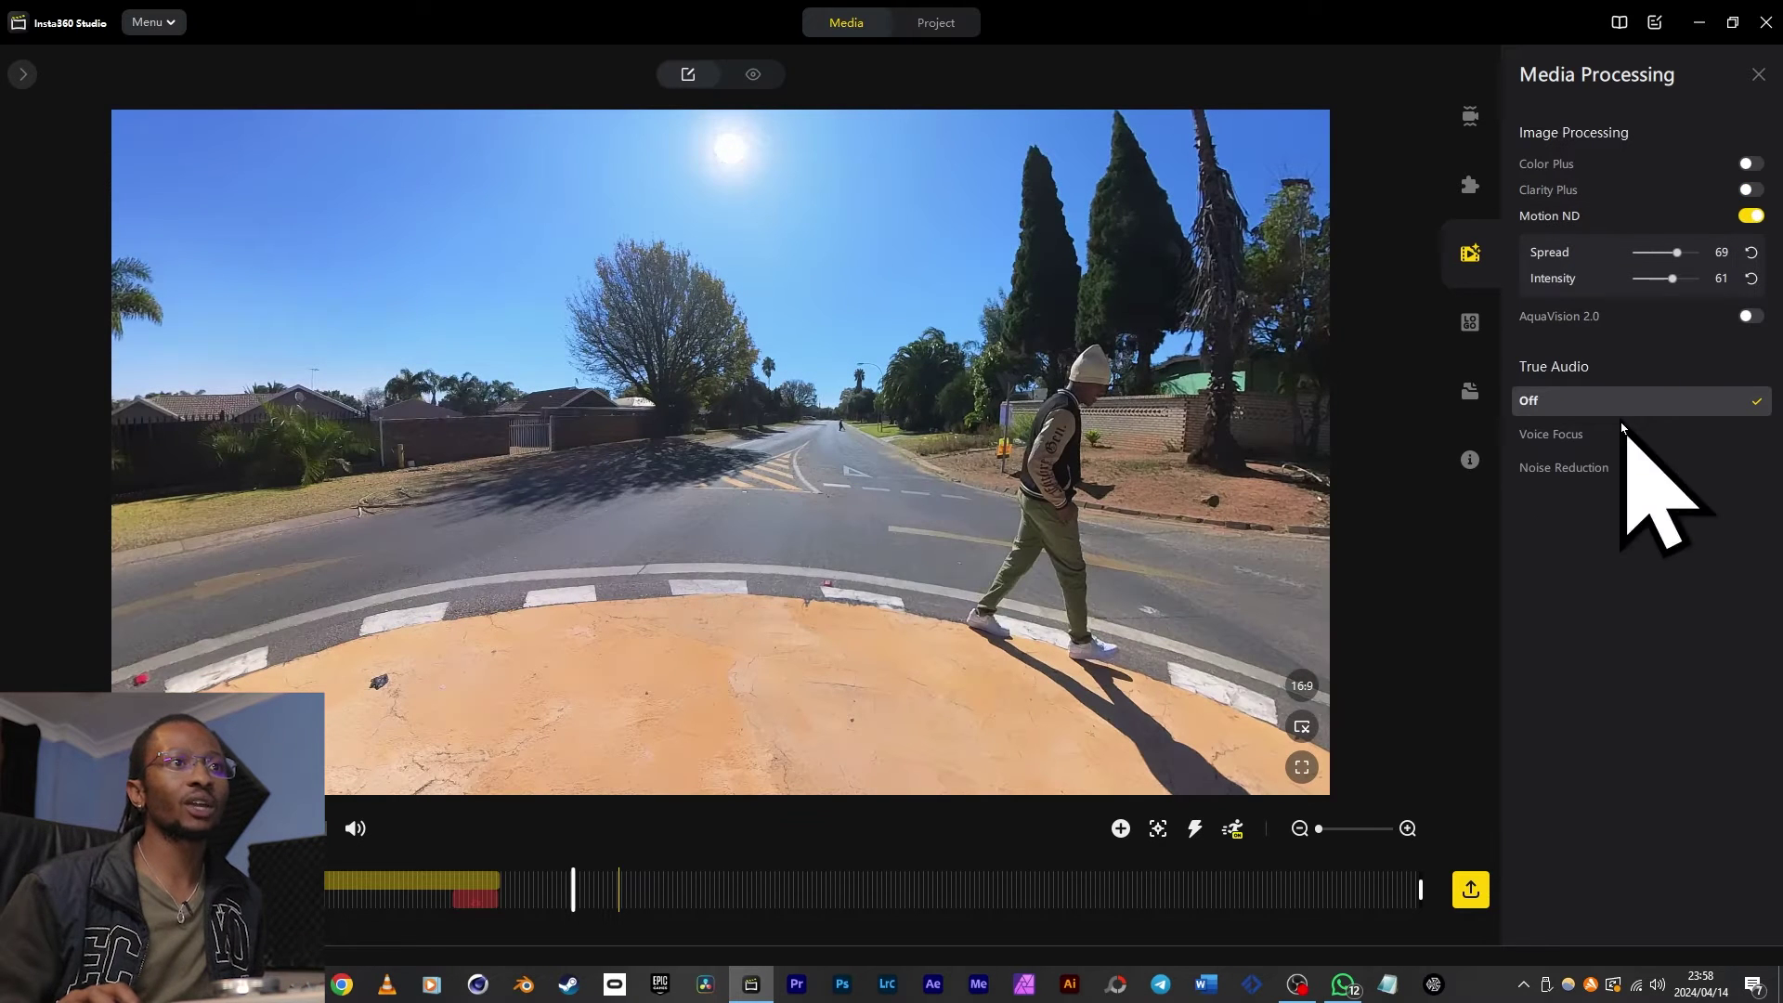
click(1618, 433)
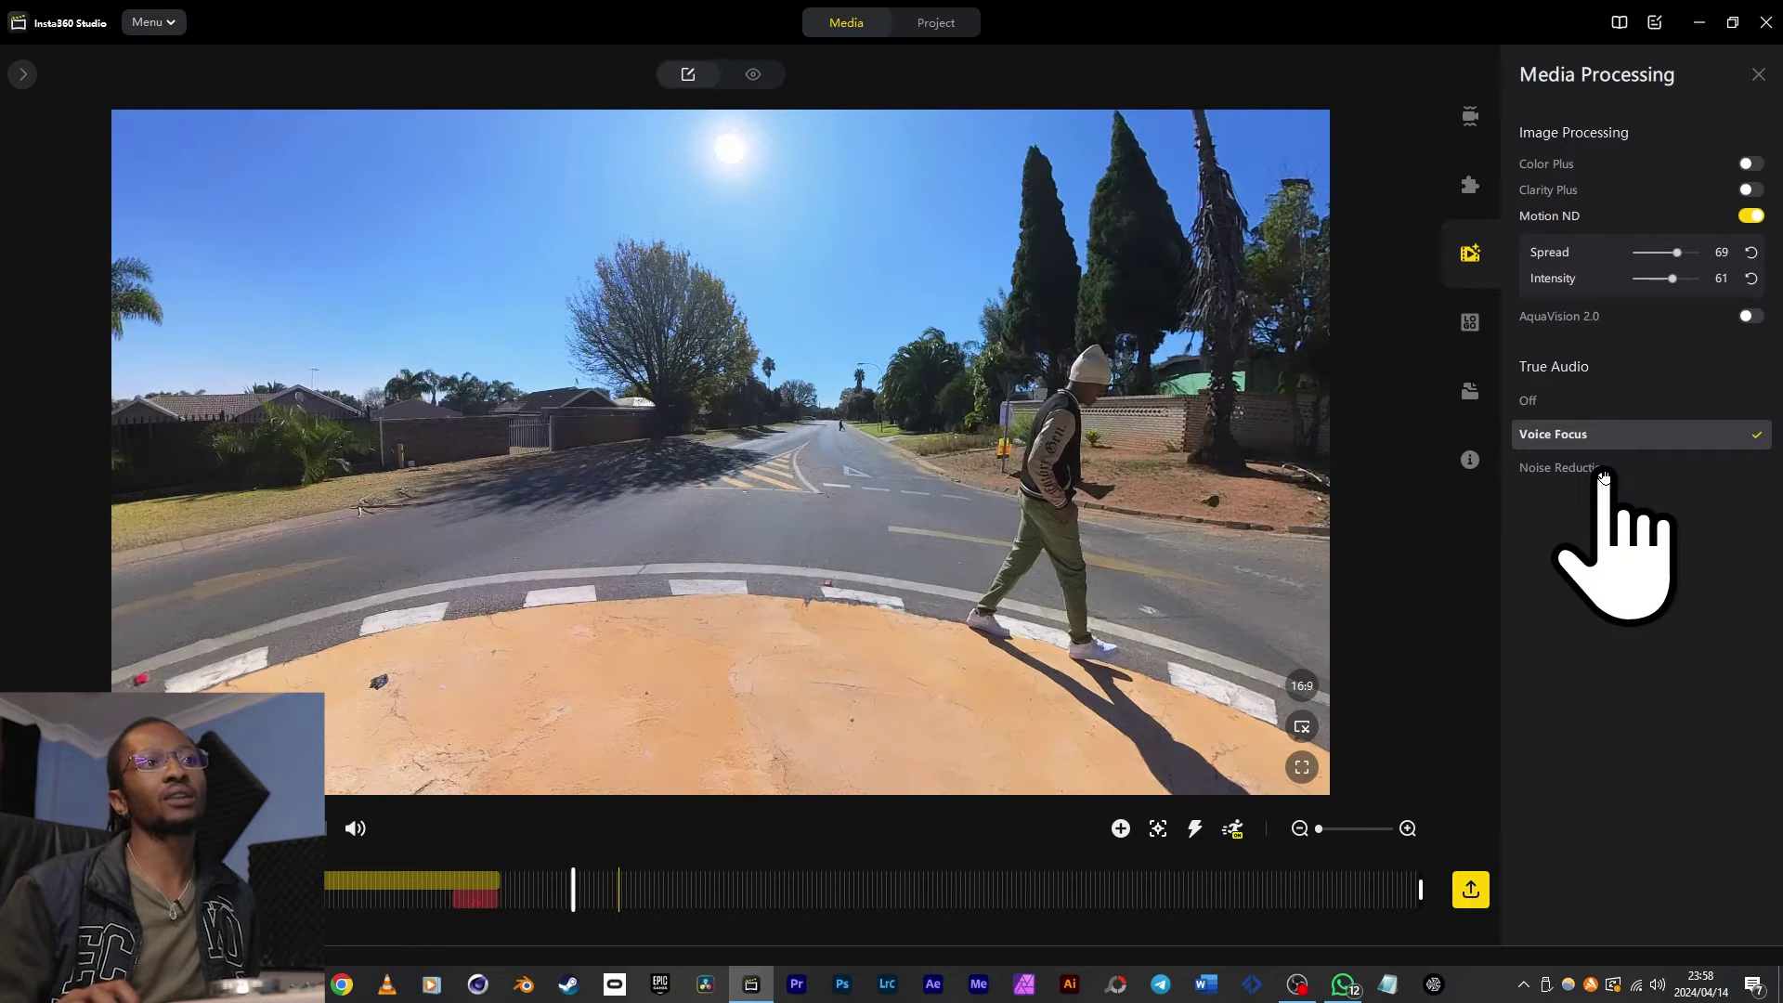
click(1604, 471)
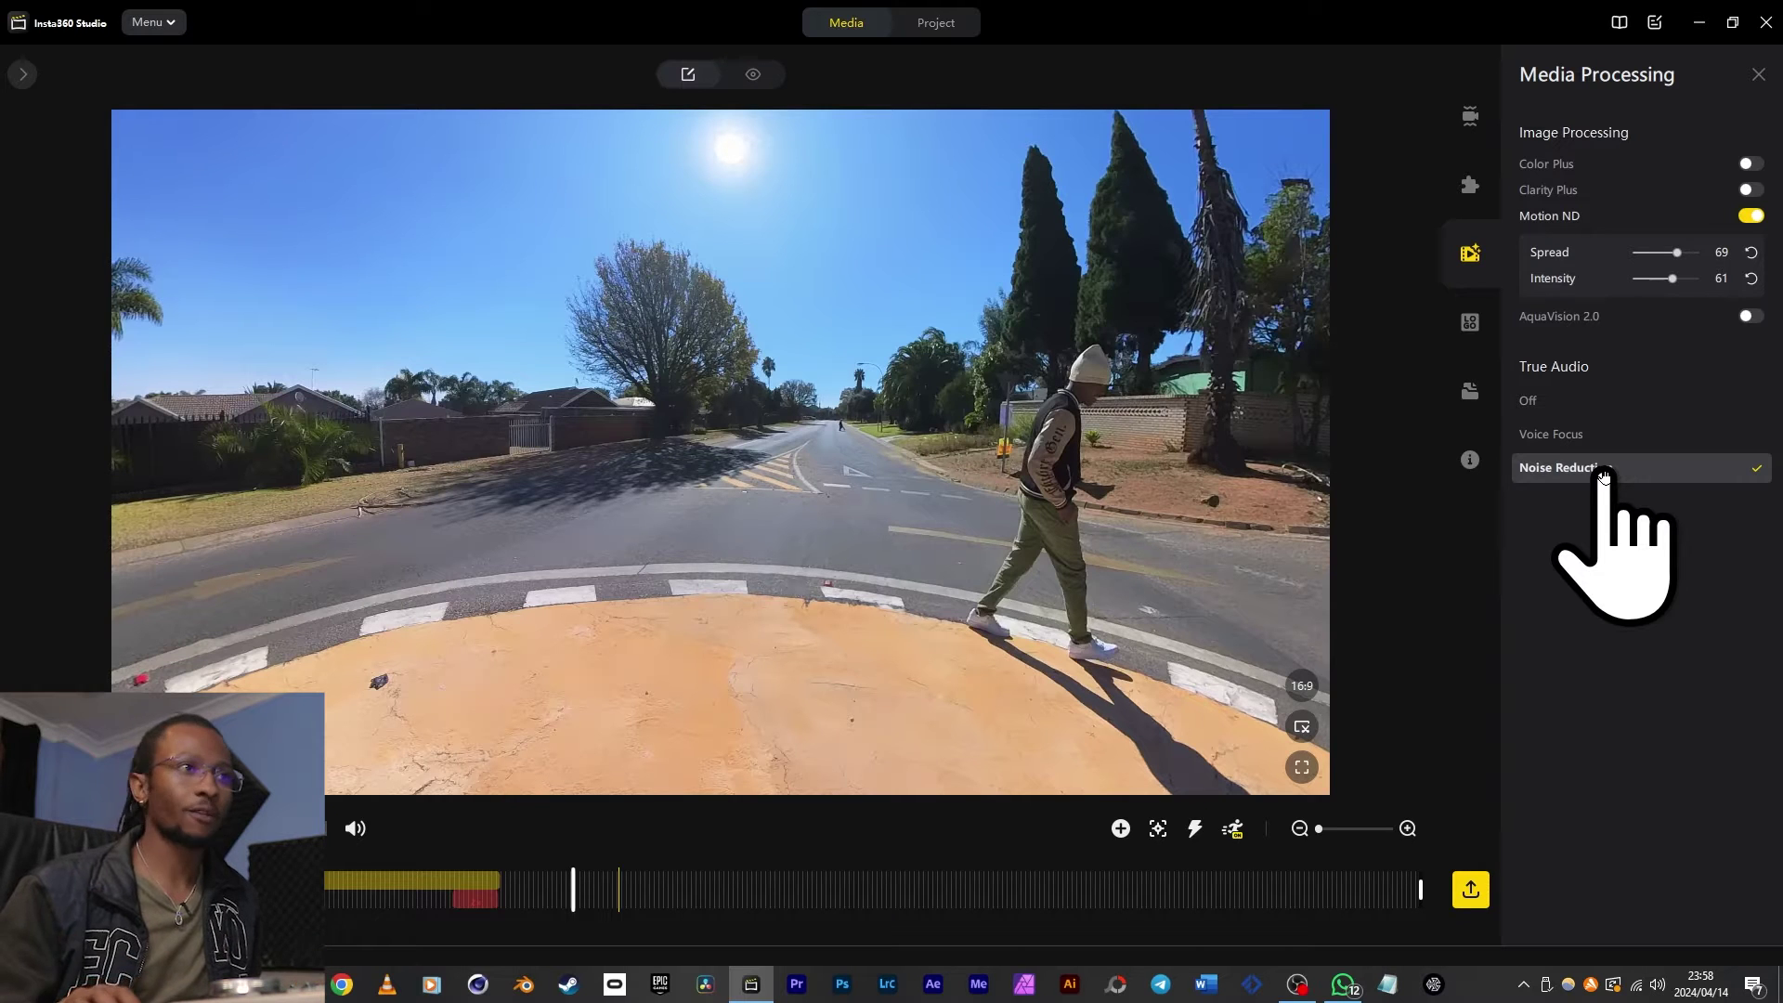
Step: Load the VID_009.insv motorbike clip and show its stabilization settings
click(1470, 116)
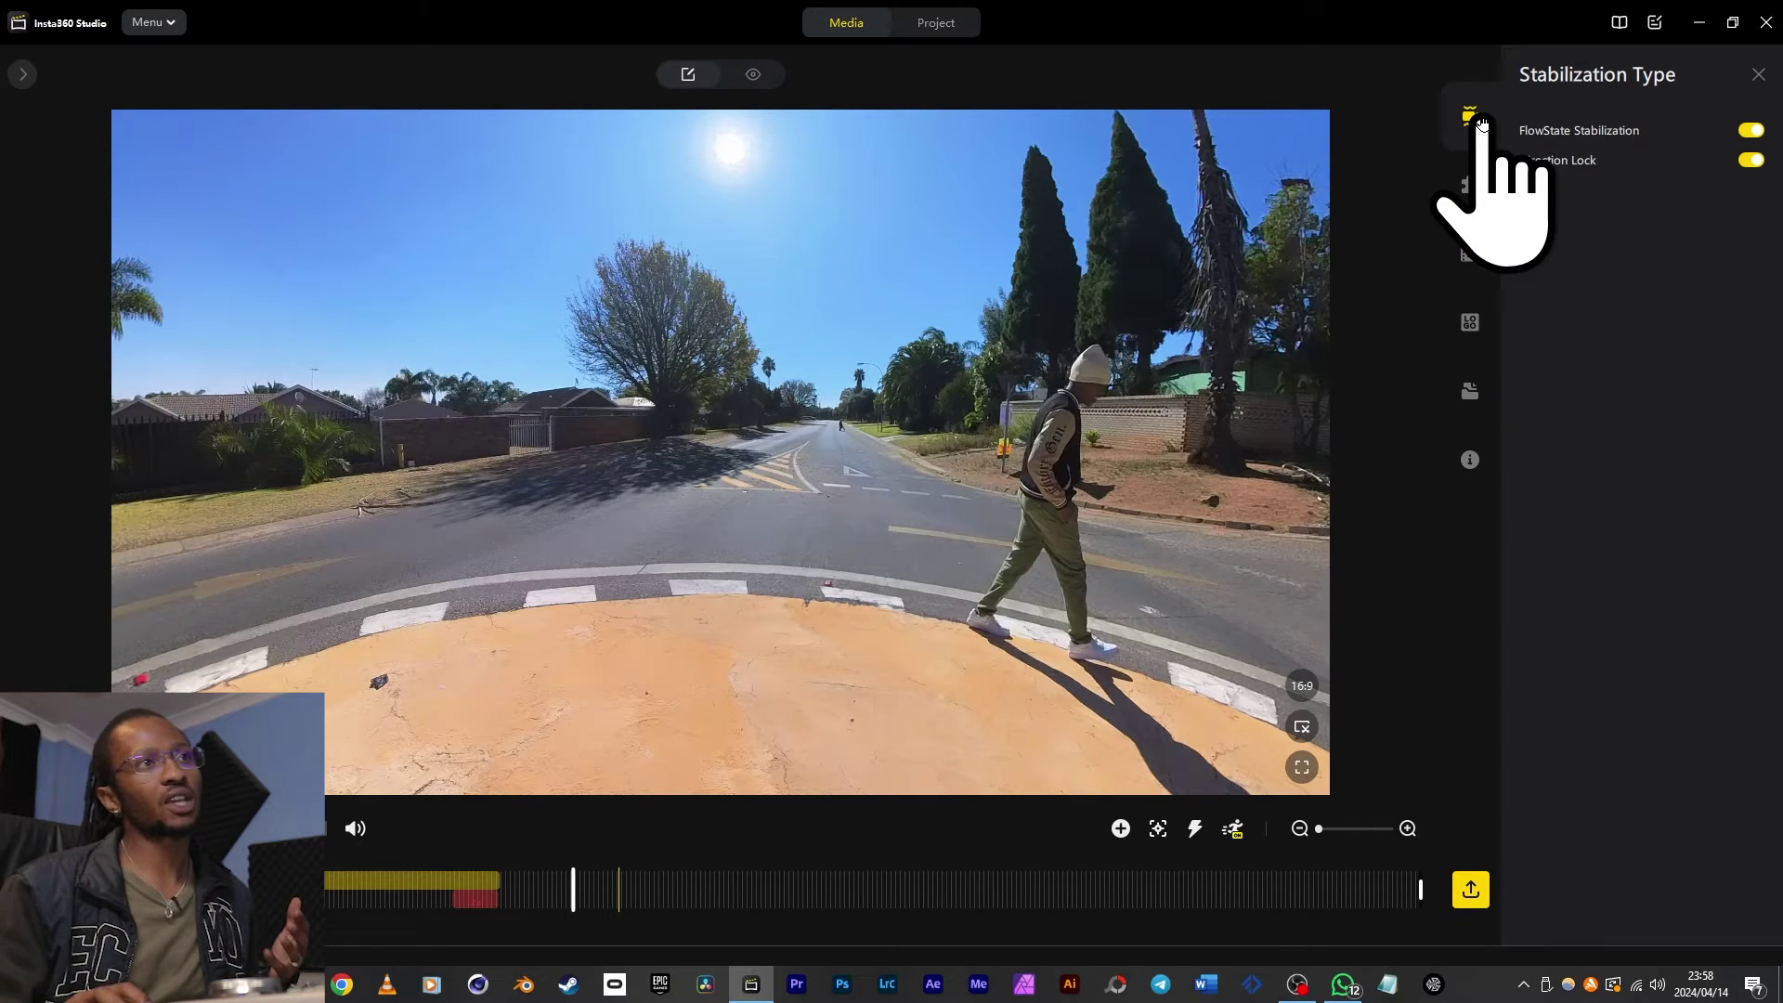
click(23, 73)
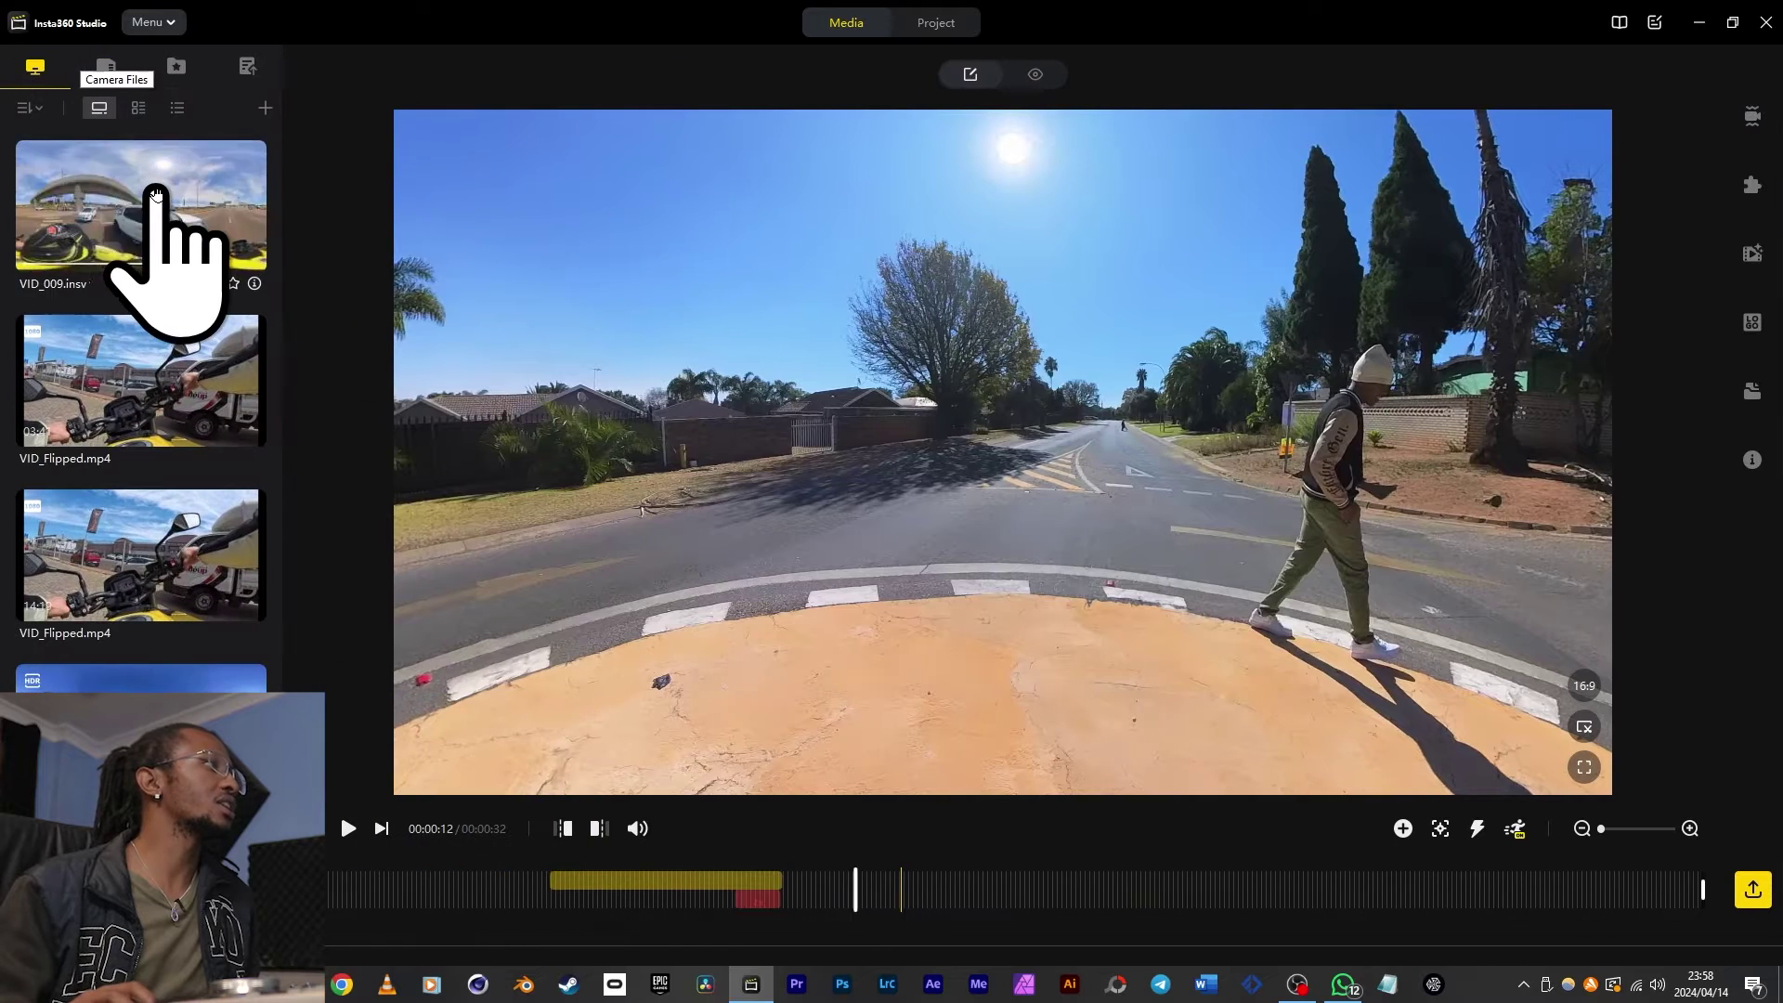
click(152, 195)
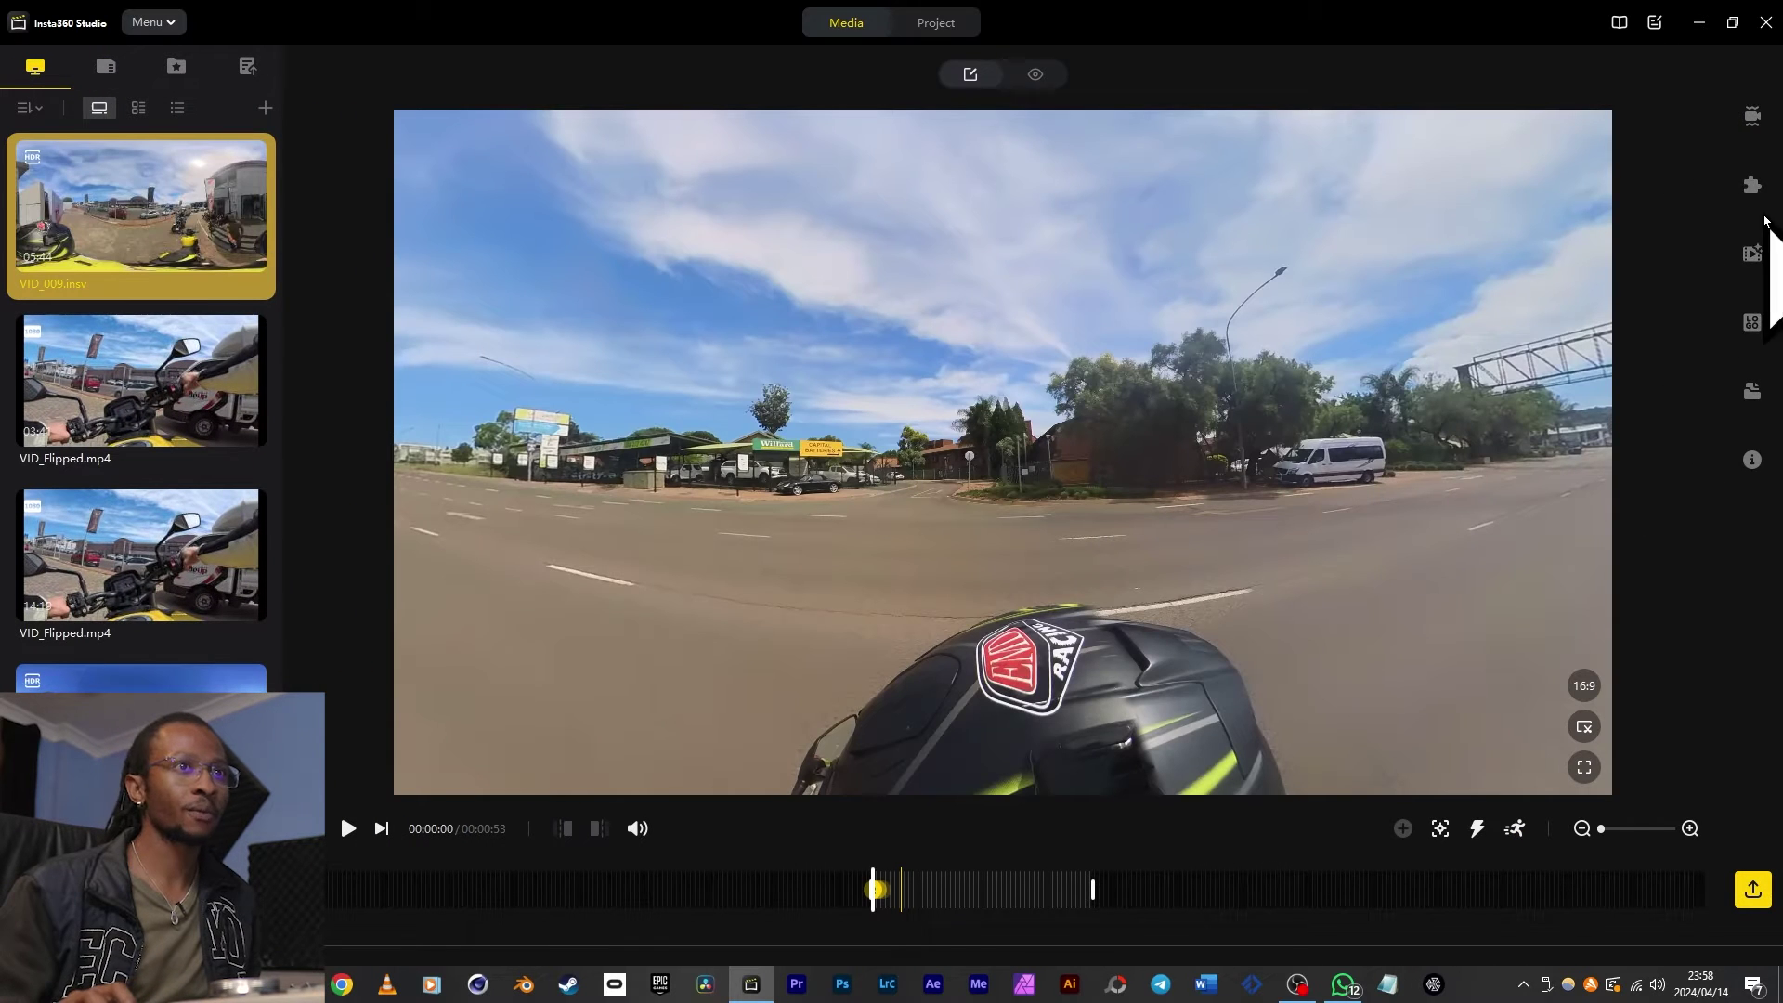
click(1760, 125)
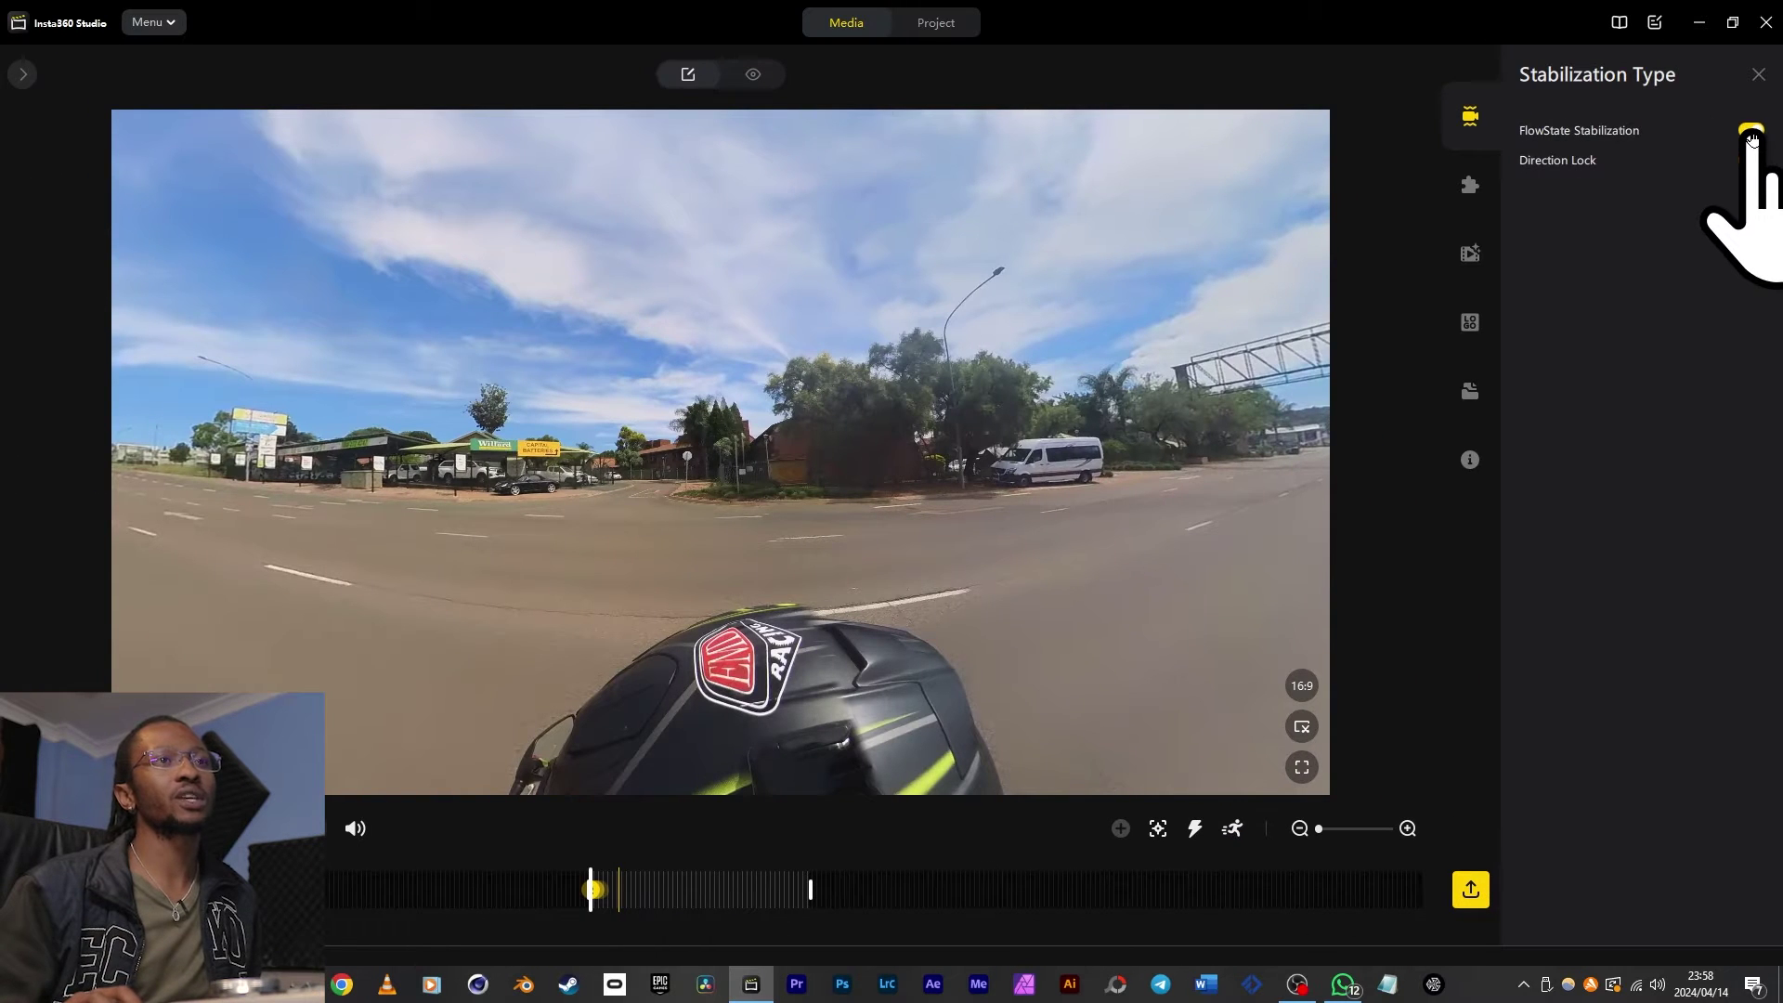
Step: Compare playback without FlowState Stabilization, turn it back on, enable Direction Lock, and show Stitching
click(1751, 132)
click(1097, 685)
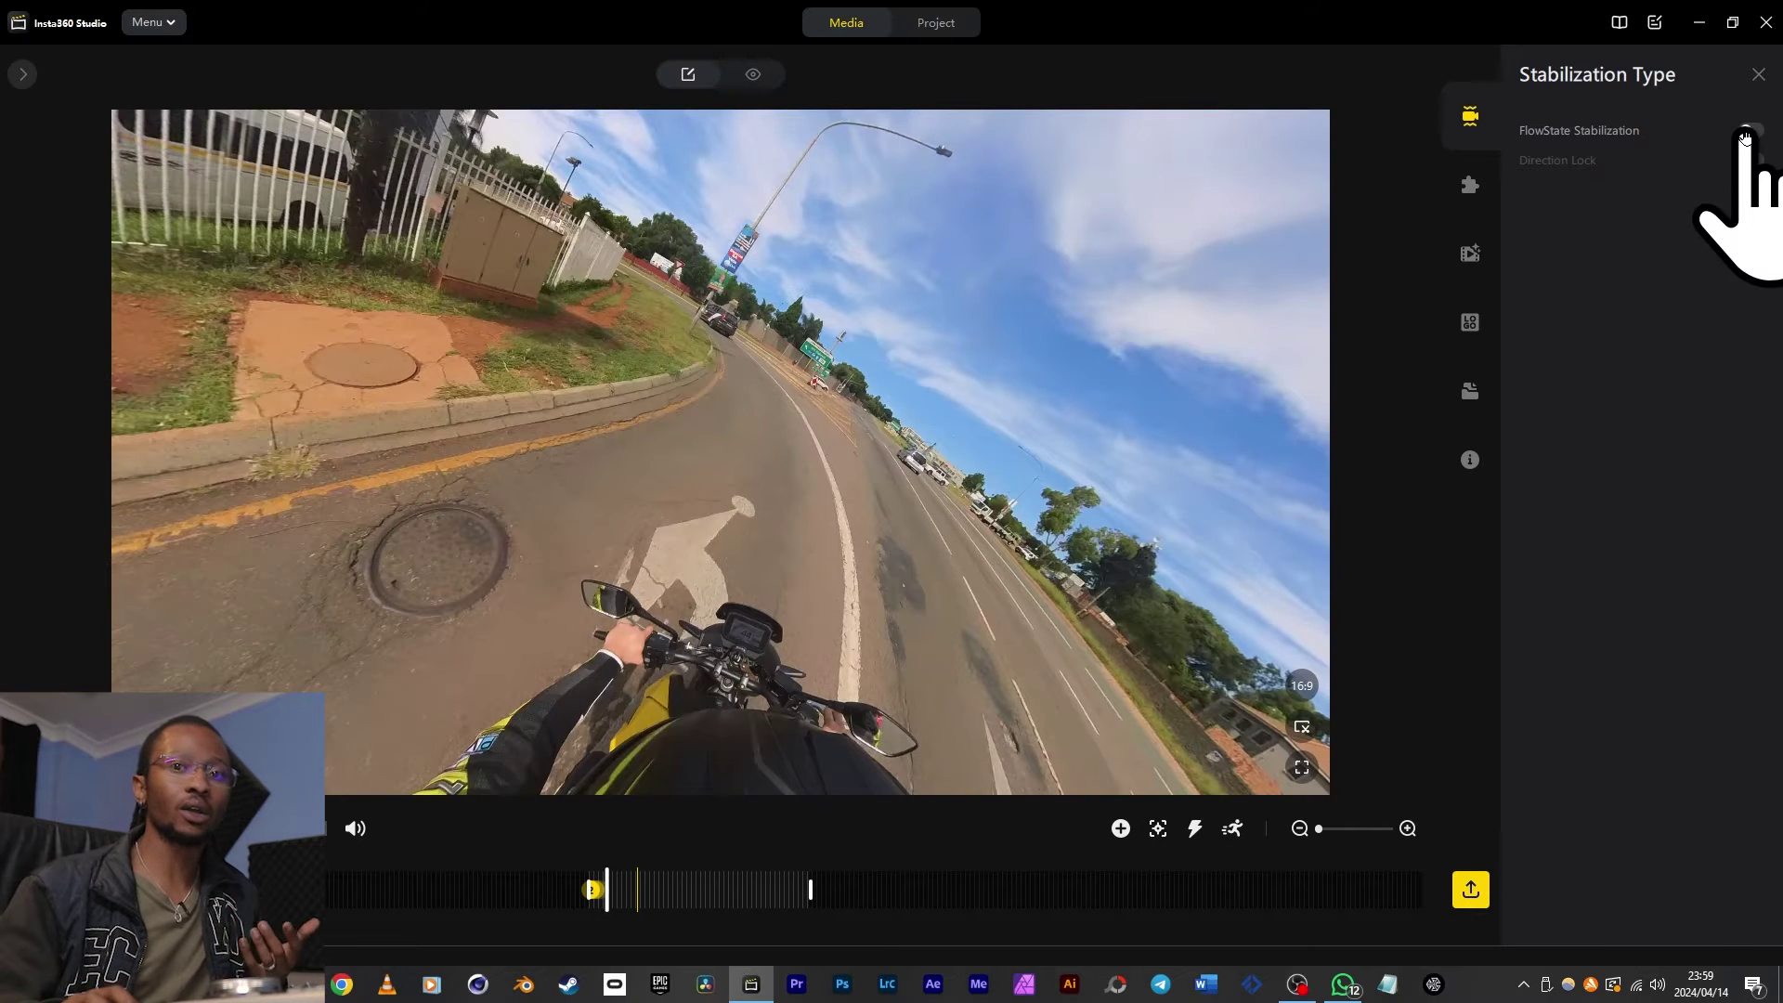
click(1746, 134)
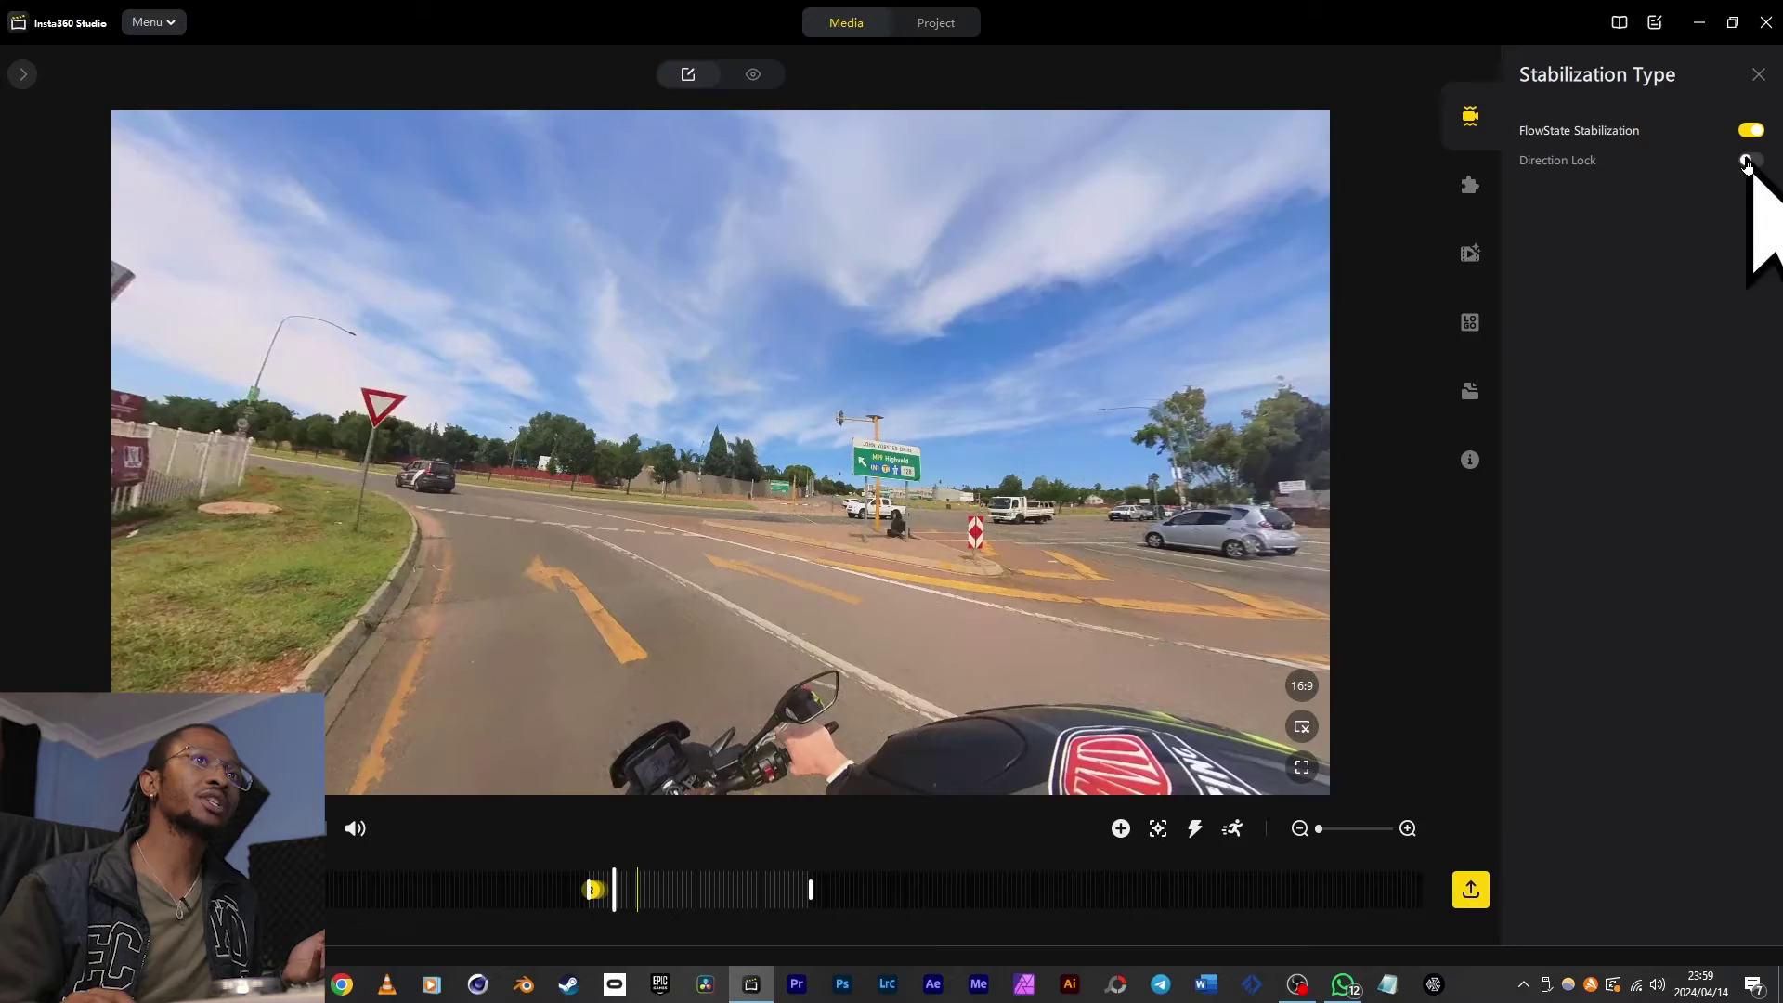
click(1750, 160)
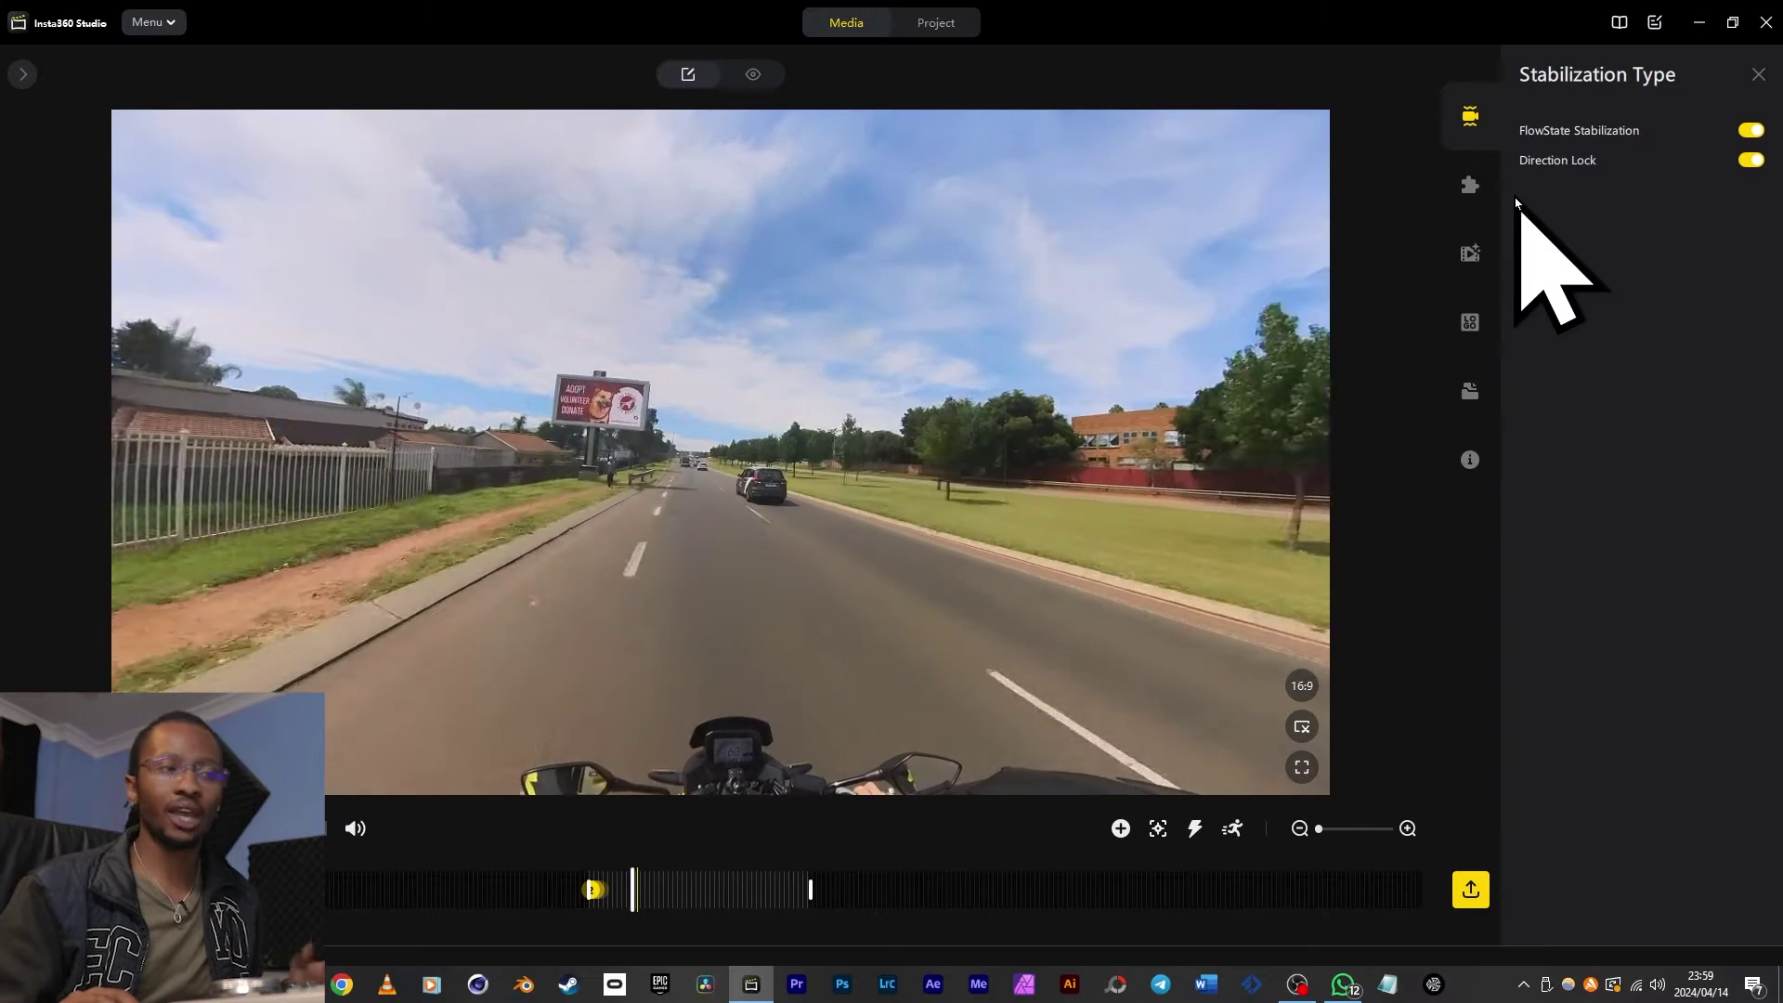
click(1468, 190)
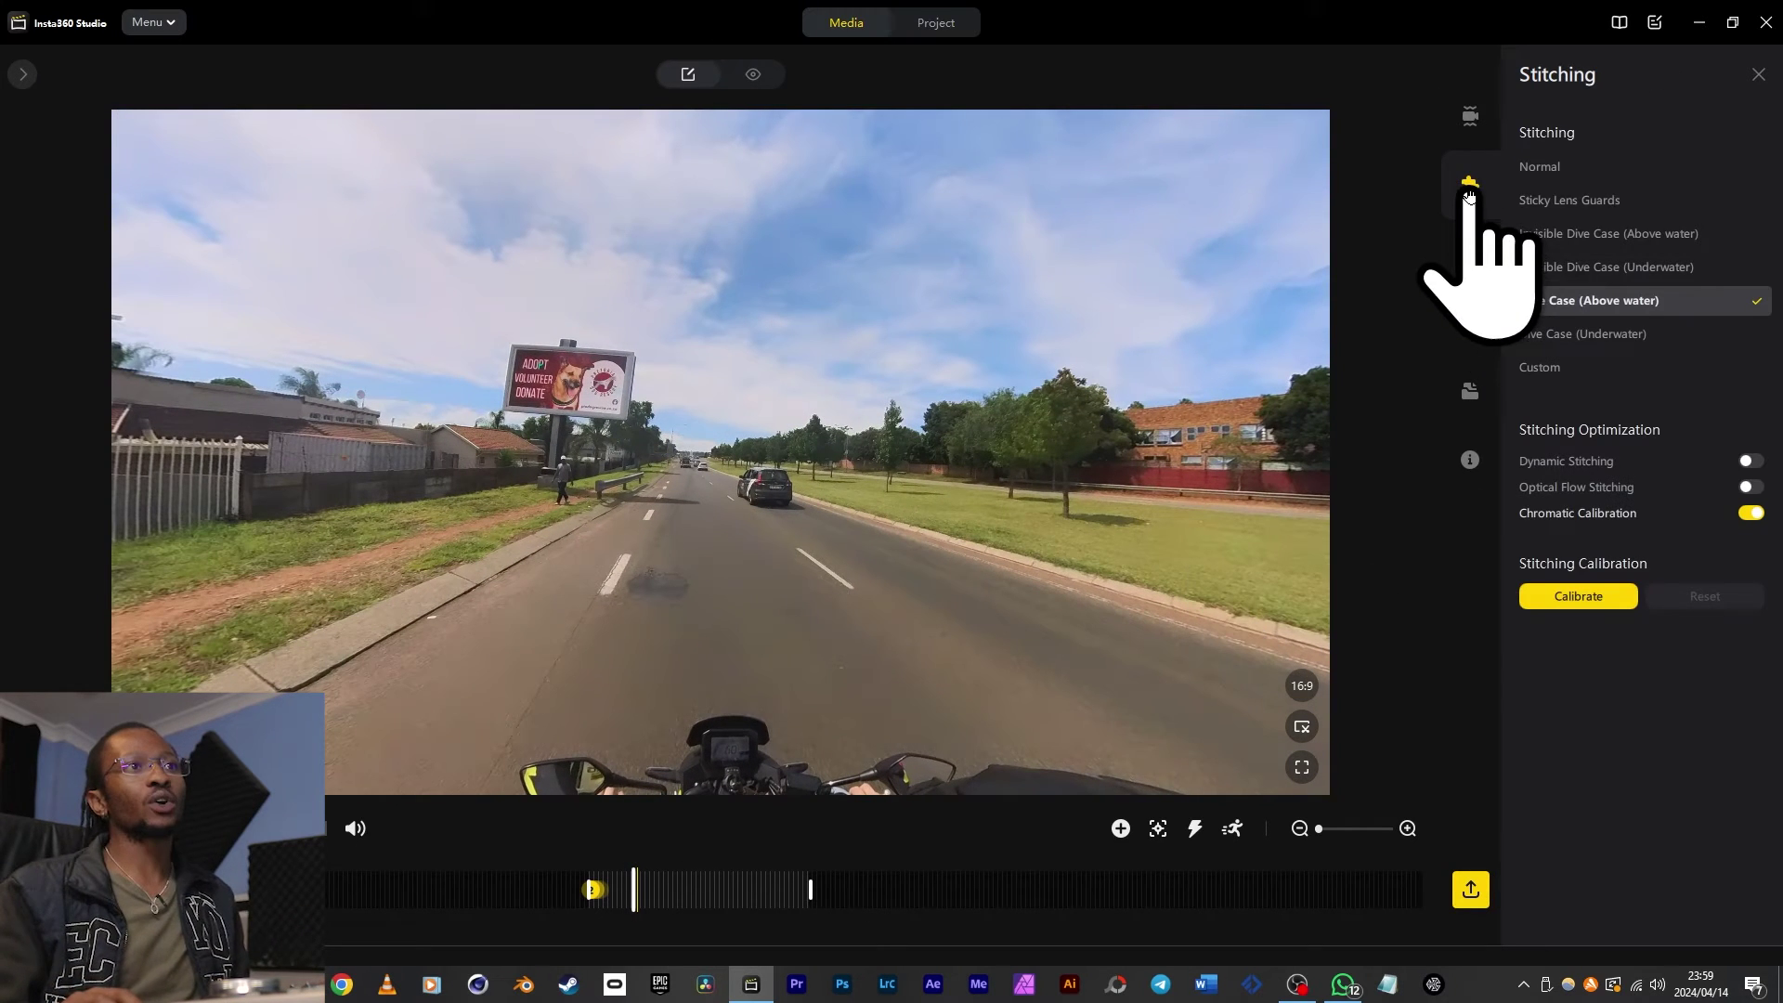
Step: Try Dive Case (Underwater) stitching, settle on Normal, and test the Dynamic Stitching option
click(1556, 175)
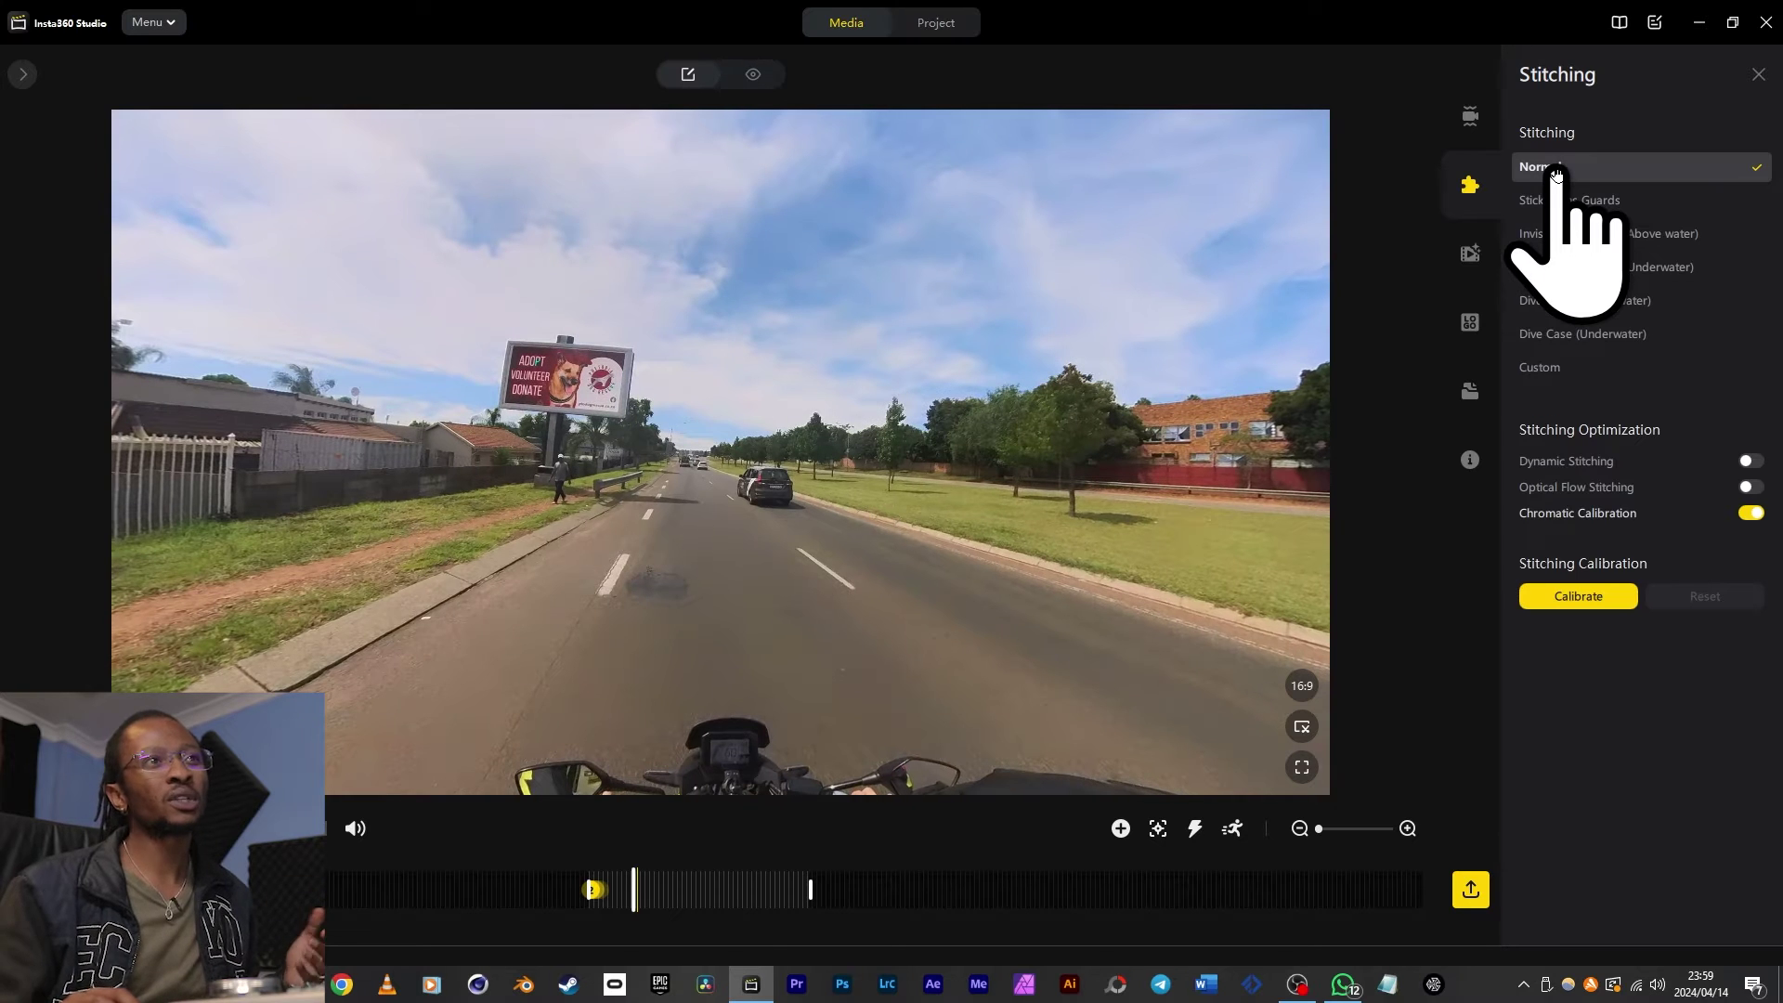
click(1563, 337)
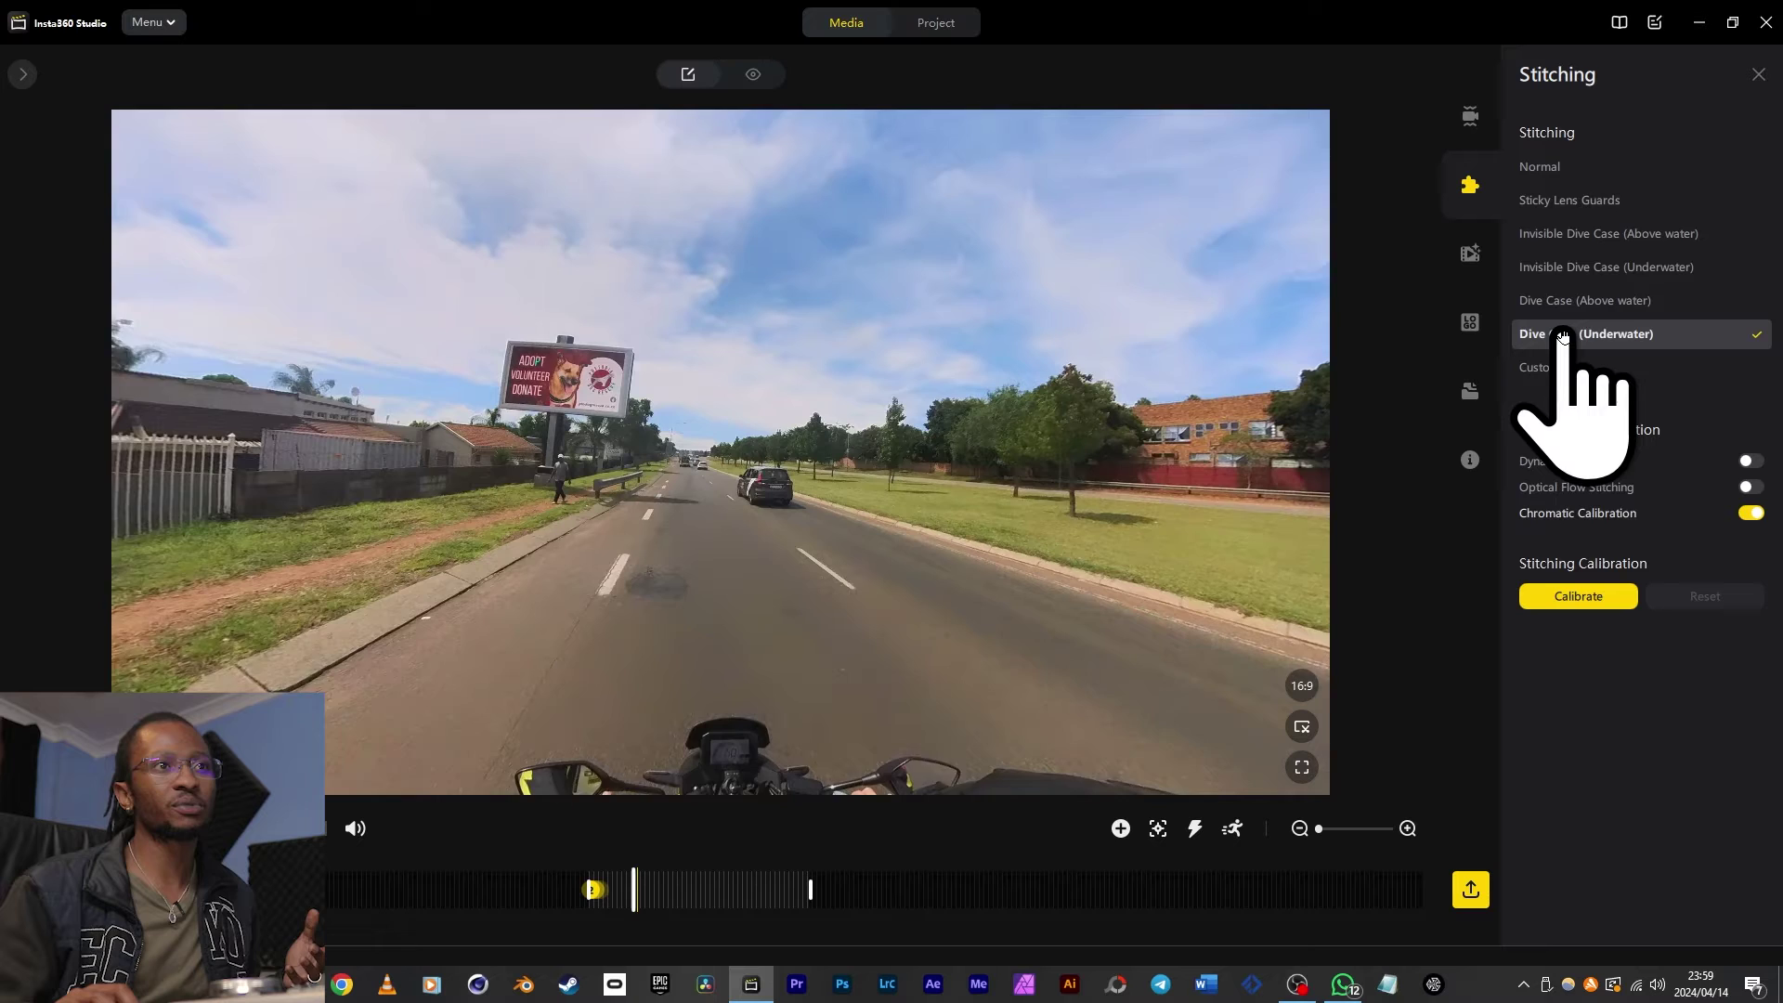
click(1559, 171)
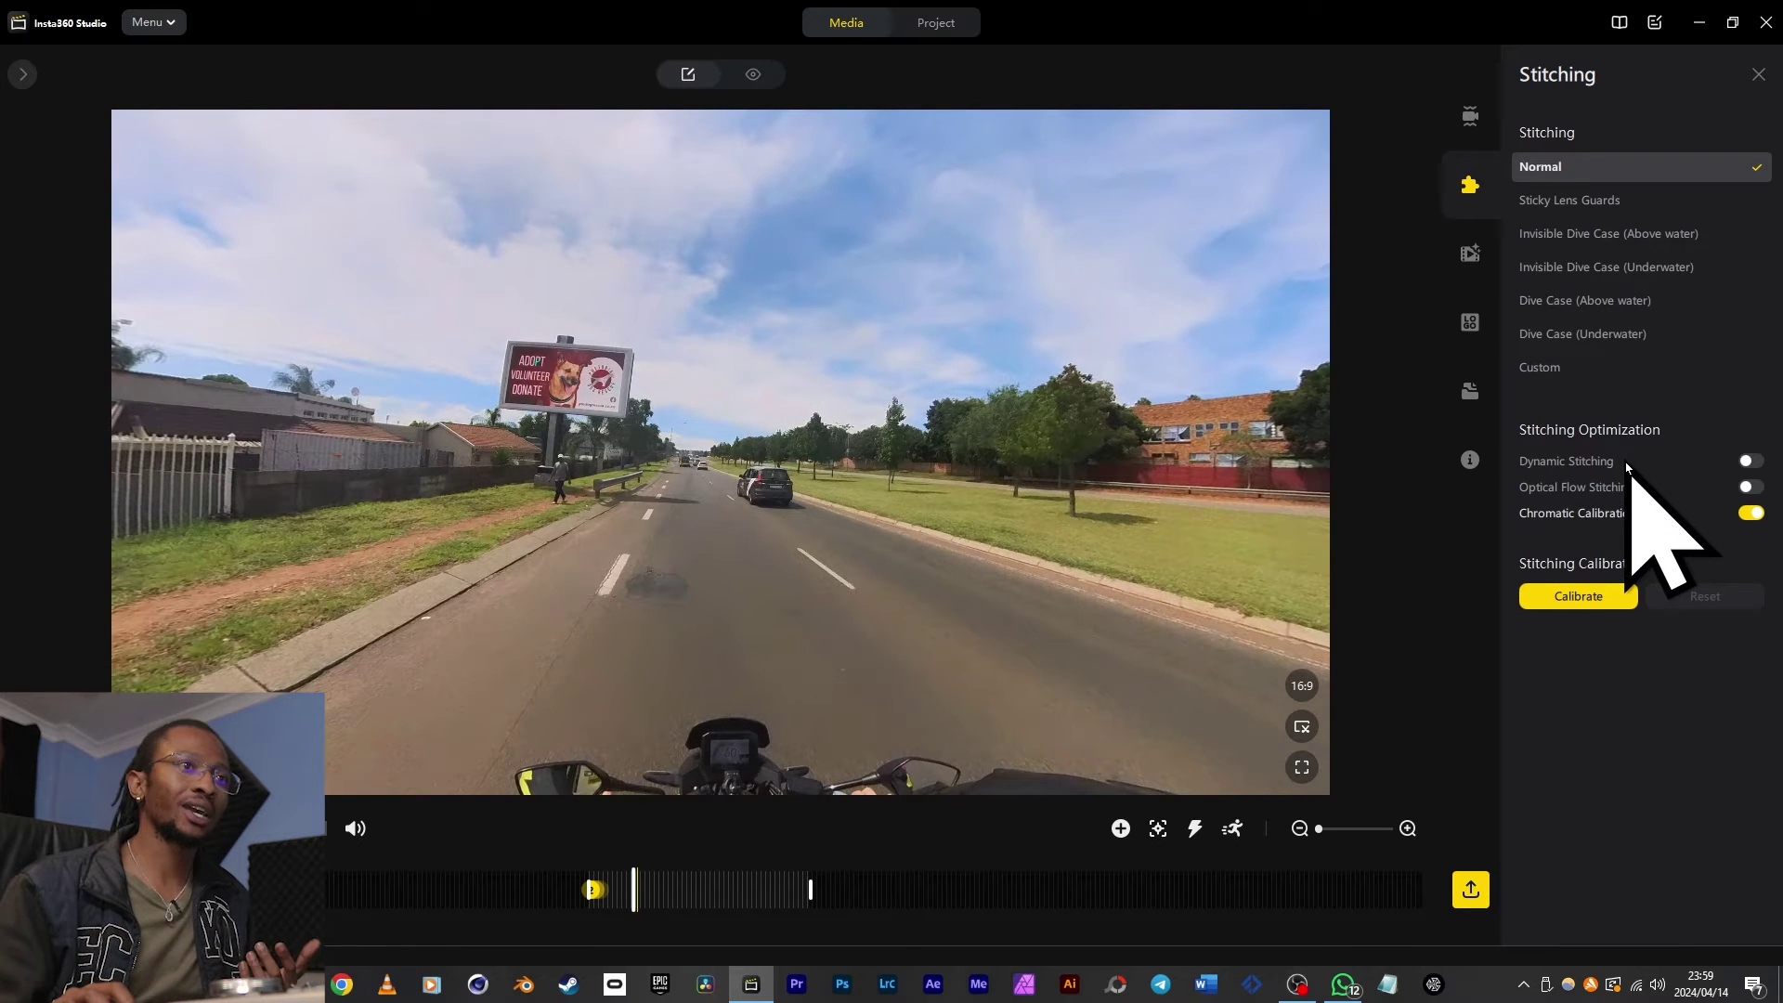
click(1749, 462)
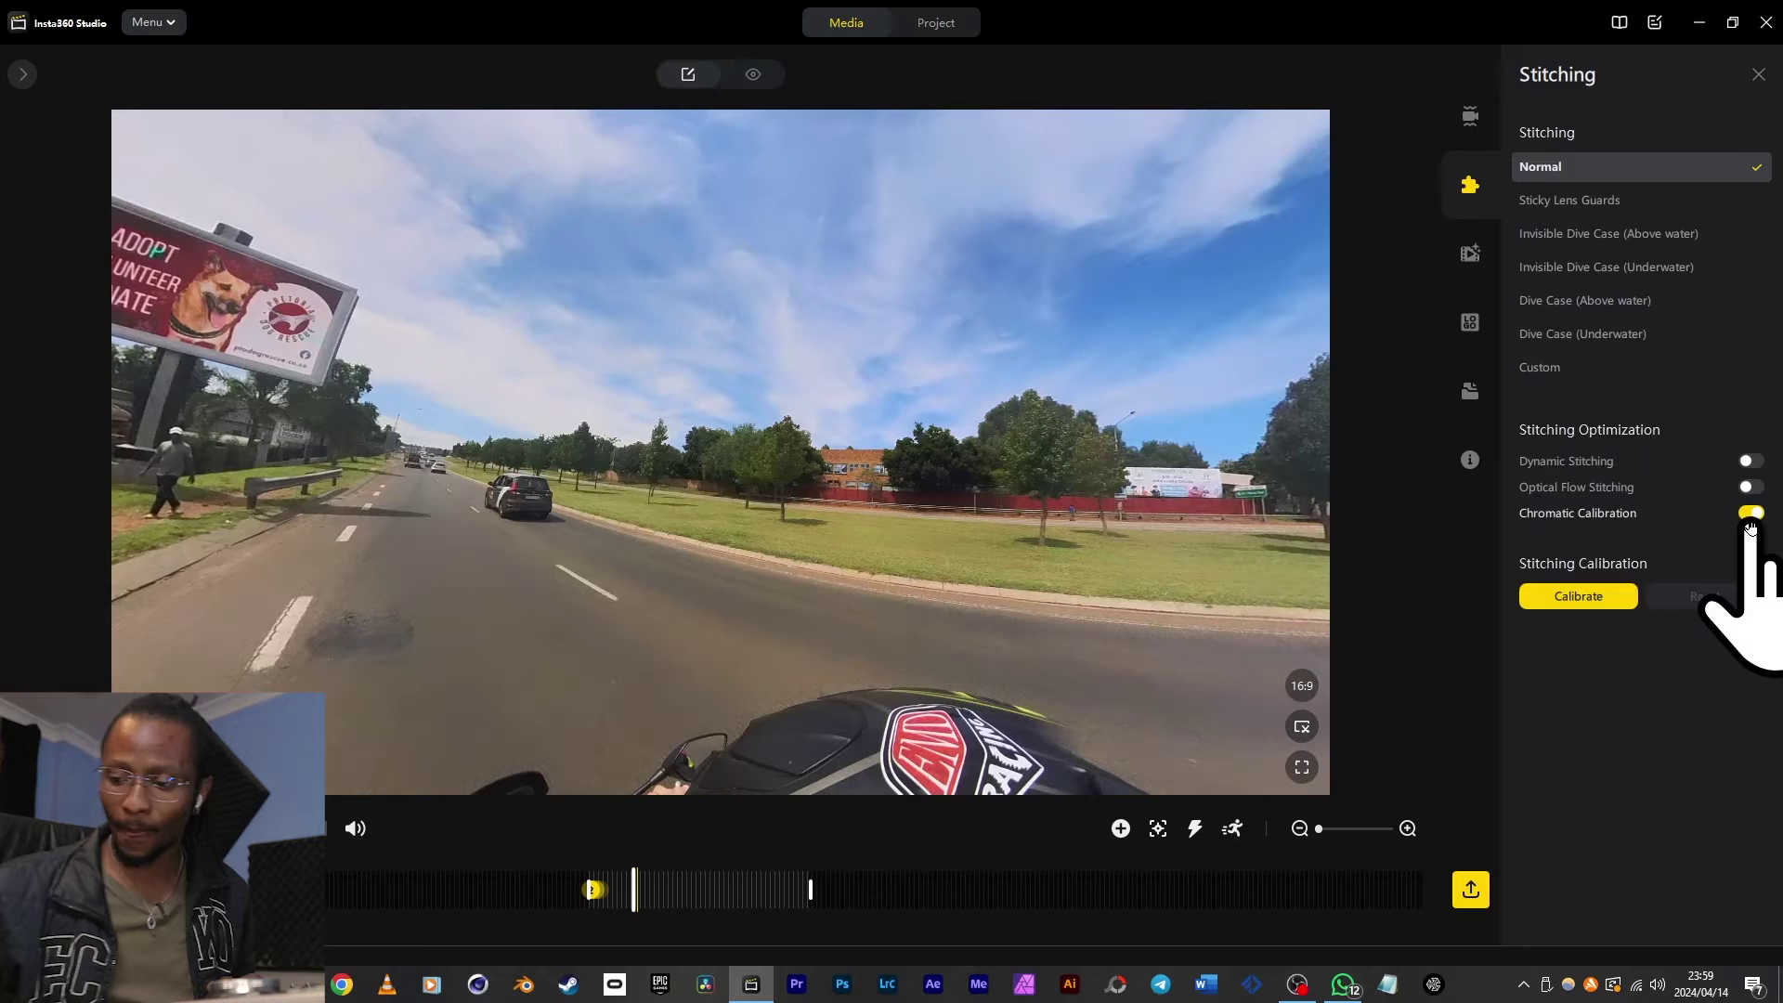
Step: Apply the Style 7 Insta360 logo and look down to see it in the 360 view
click(1469, 322)
click(1642, 329)
drag(956, 422, 786, 399)
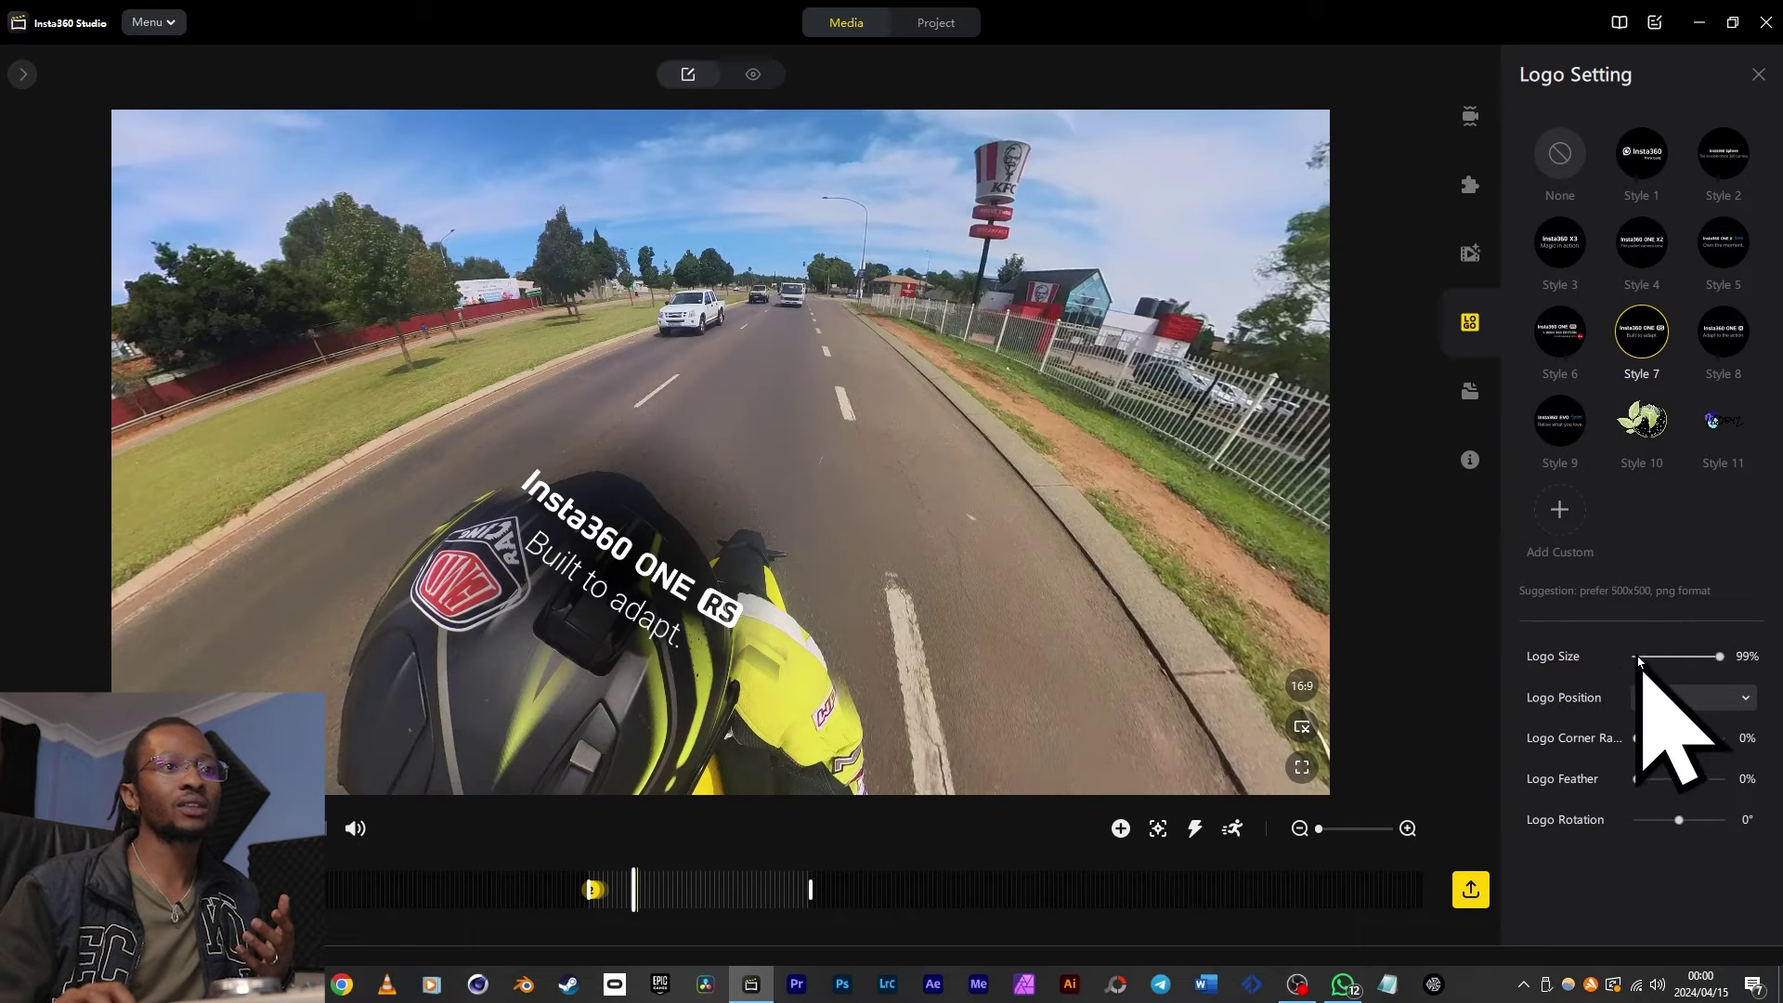
Step: Shrink the logo to 27% size and rotate it to 96°
drag(1719, 656, 1659, 659)
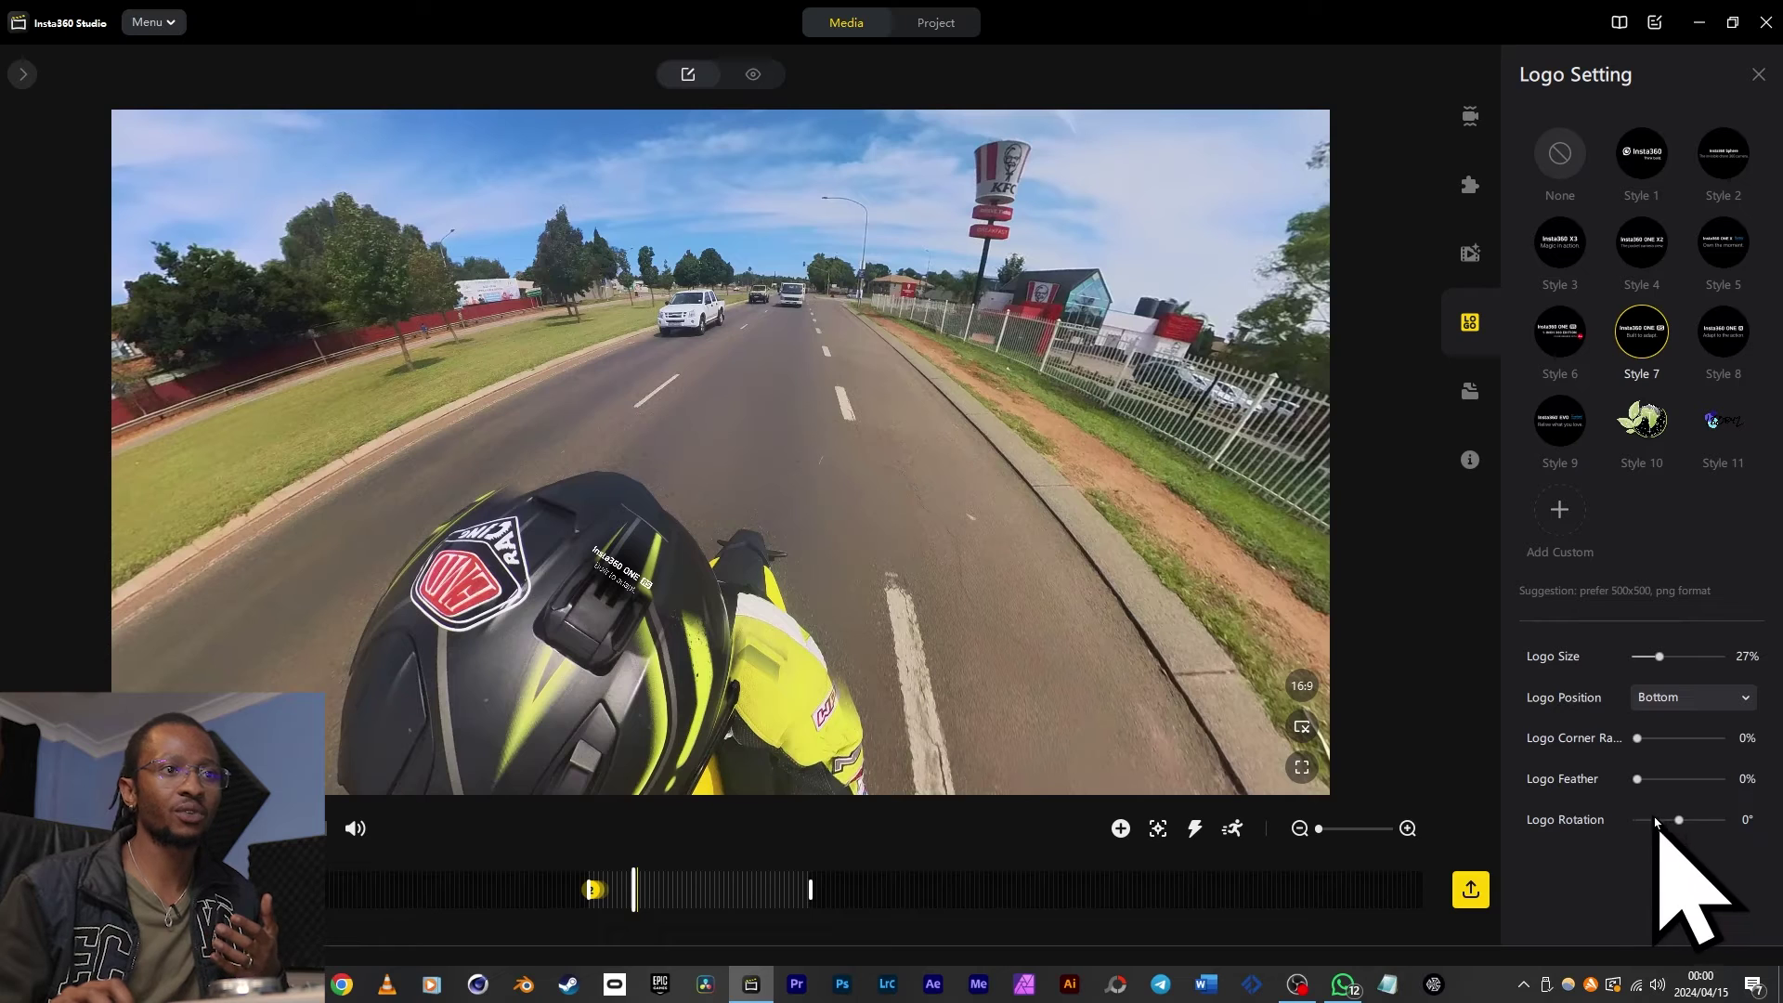
drag(1683, 821, 1702, 823)
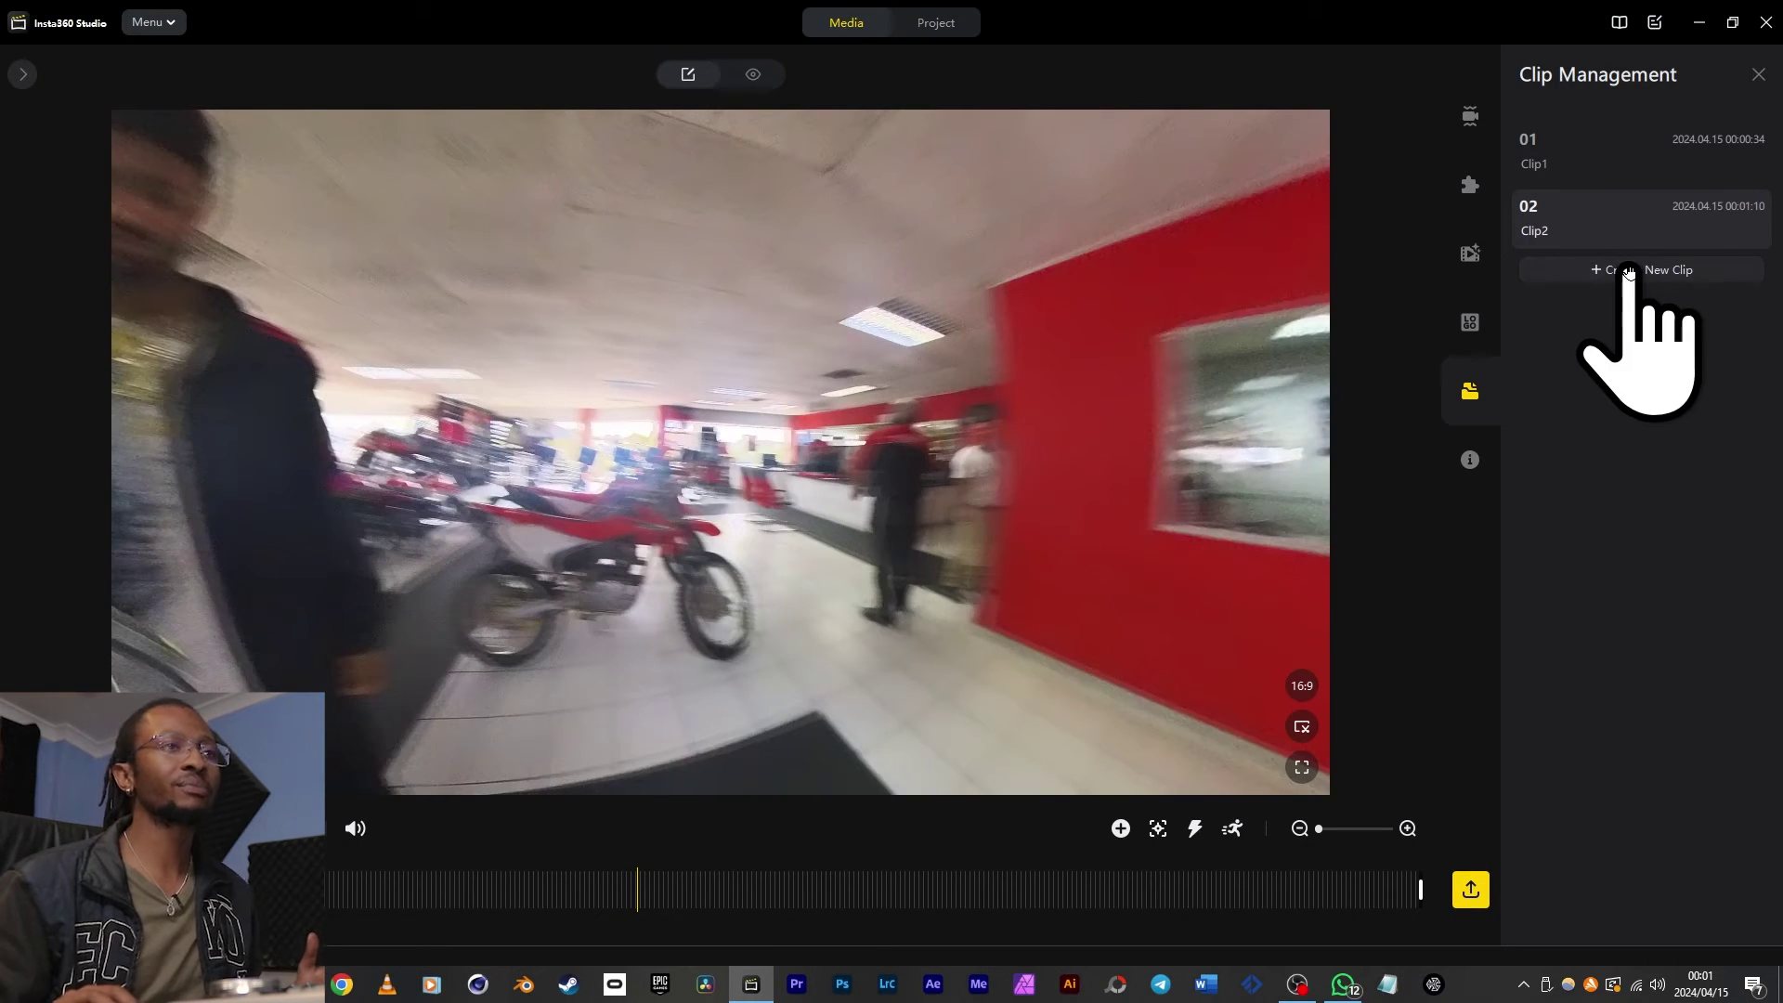
Step: Display the VID_009 .insv File Properties: HDR Video, 5760x2880, 29.97fps, 3.25GB
mouse_move(1570, 221)
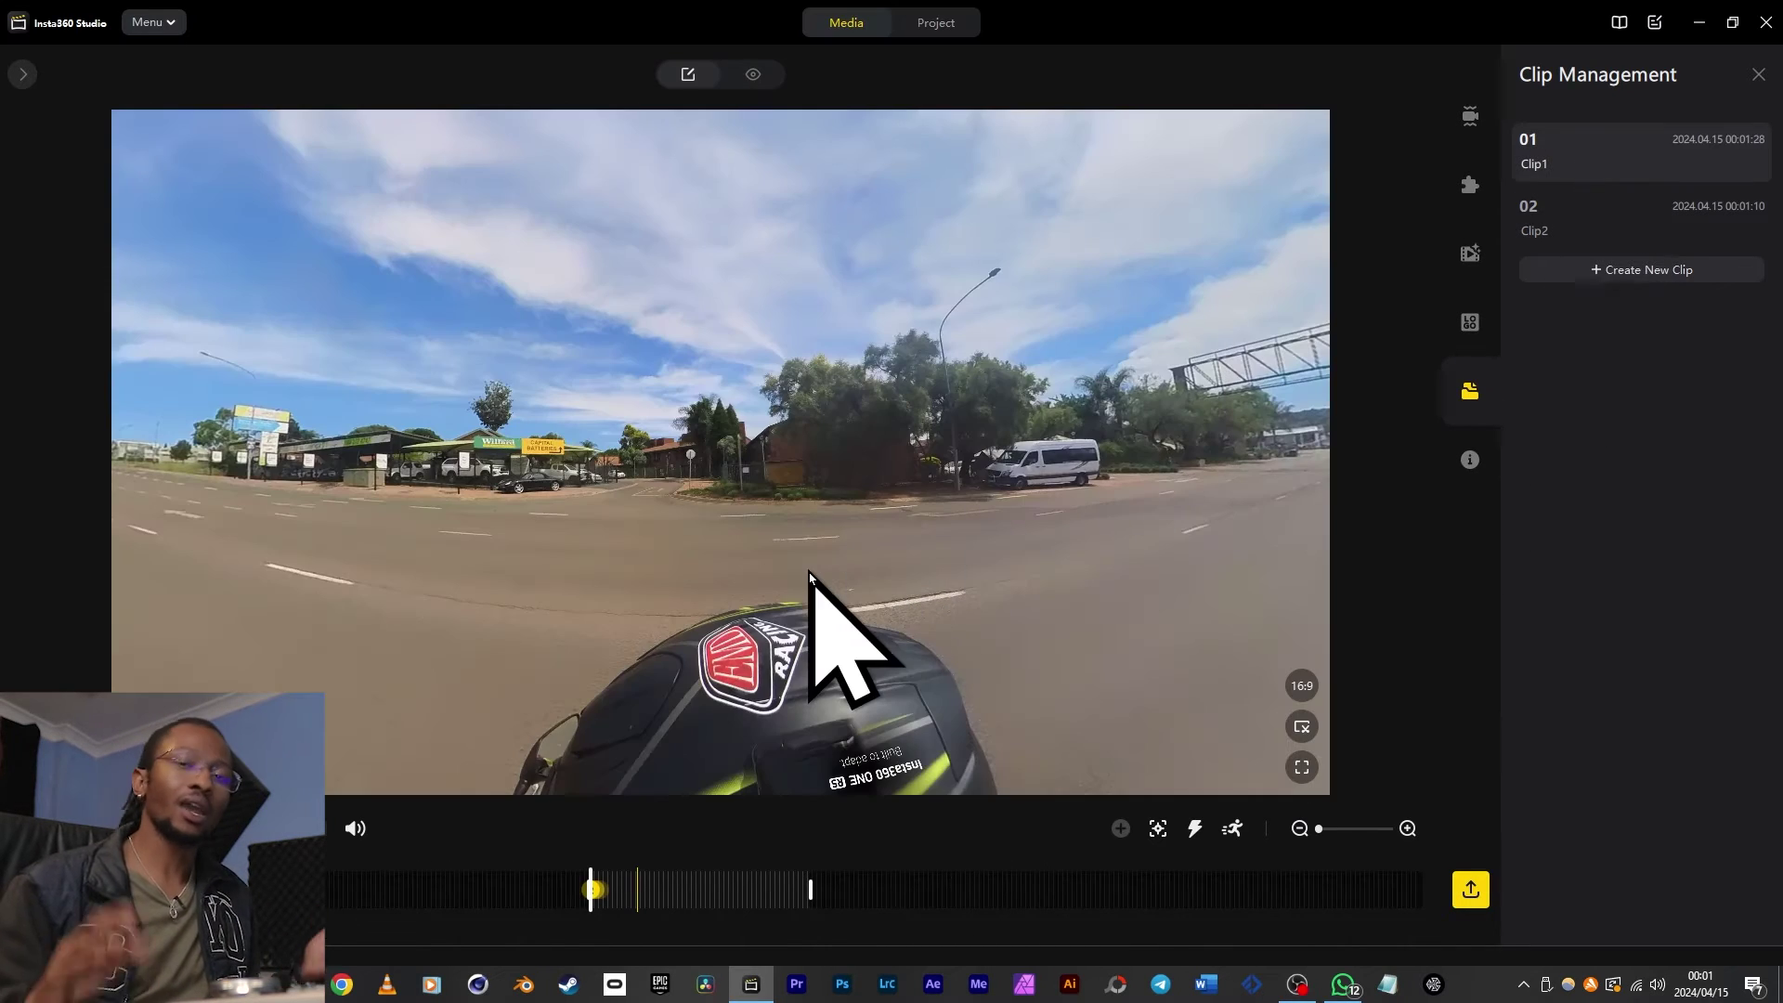
click(1469, 459)
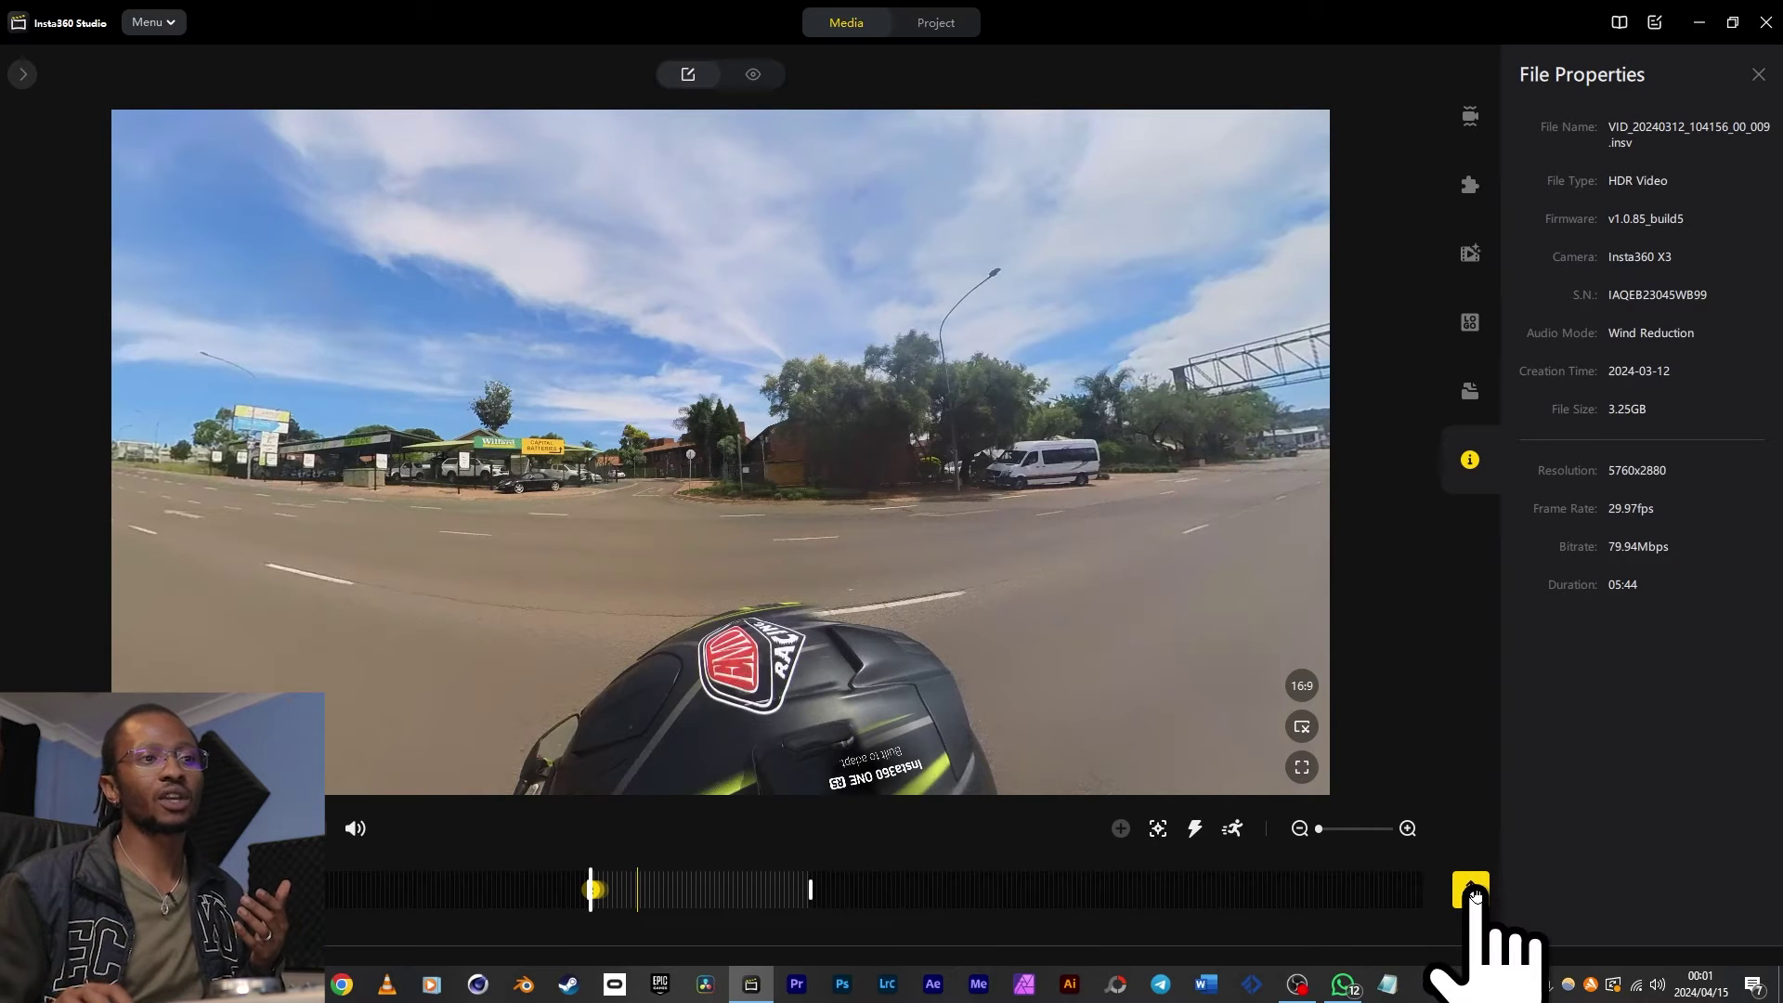
Step: Review the video export settings
click(1472, 891)
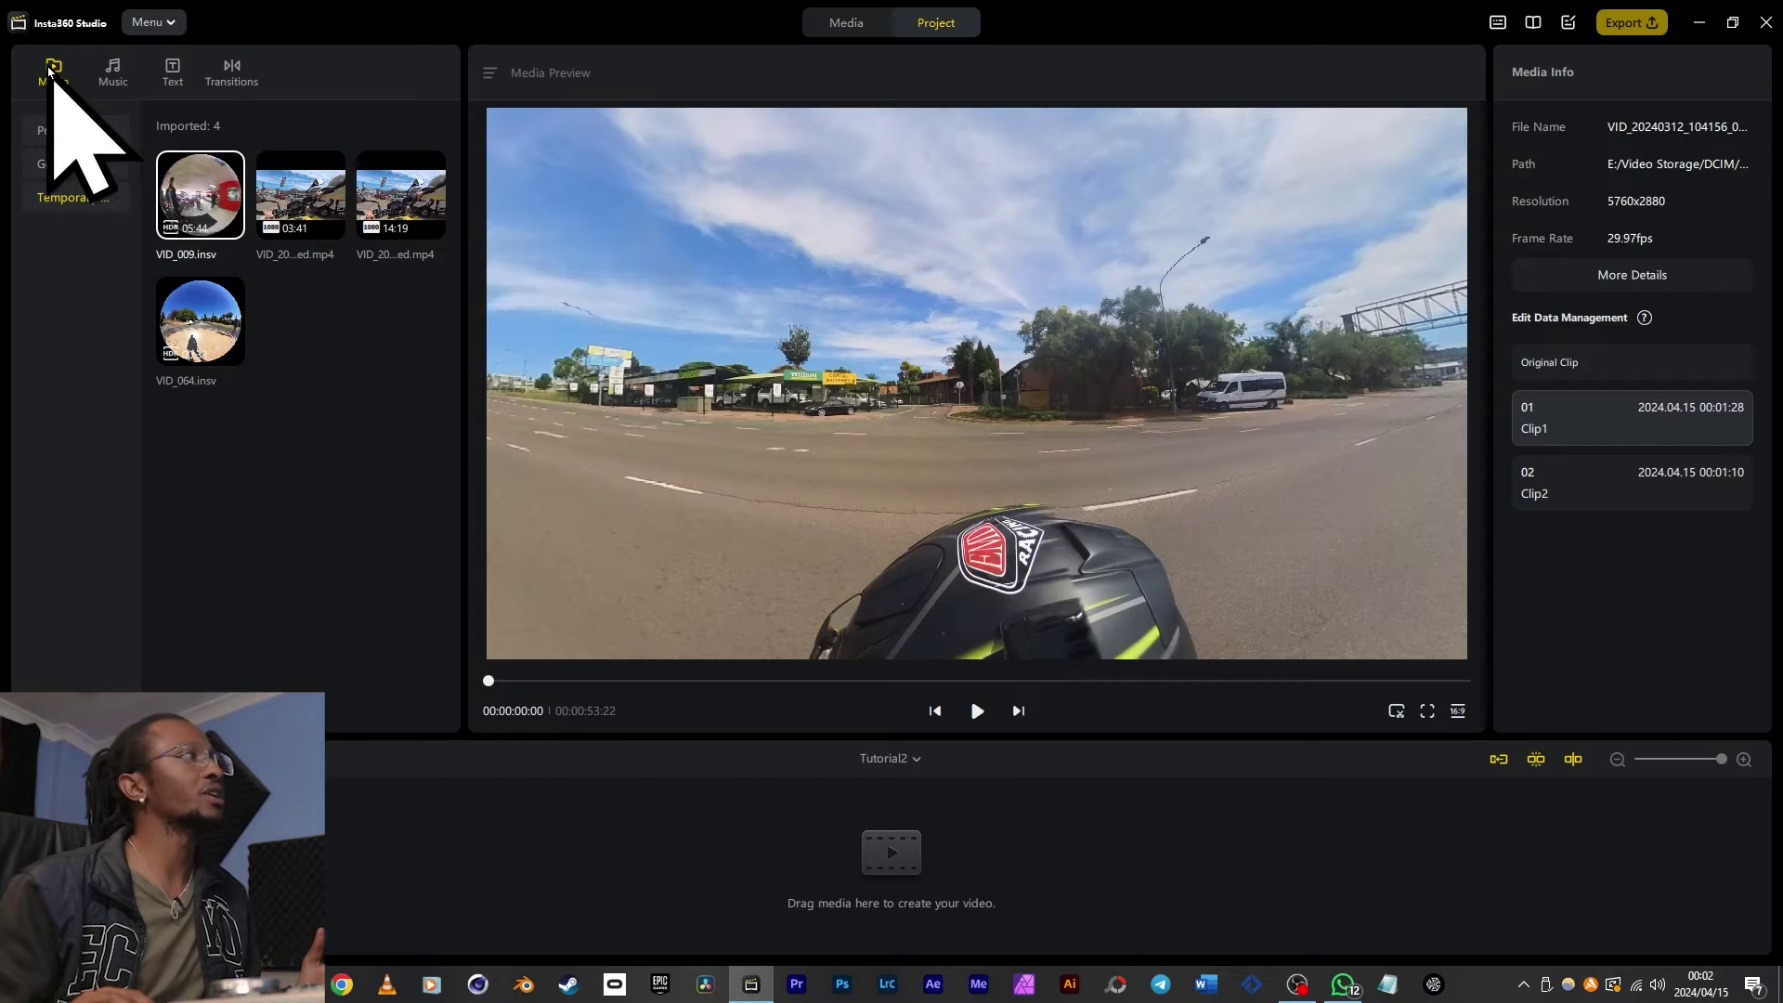
Step: Browse the Music and Text libraries, then drag VID_009.insv from Media onto the timeline start
click(102, 76)
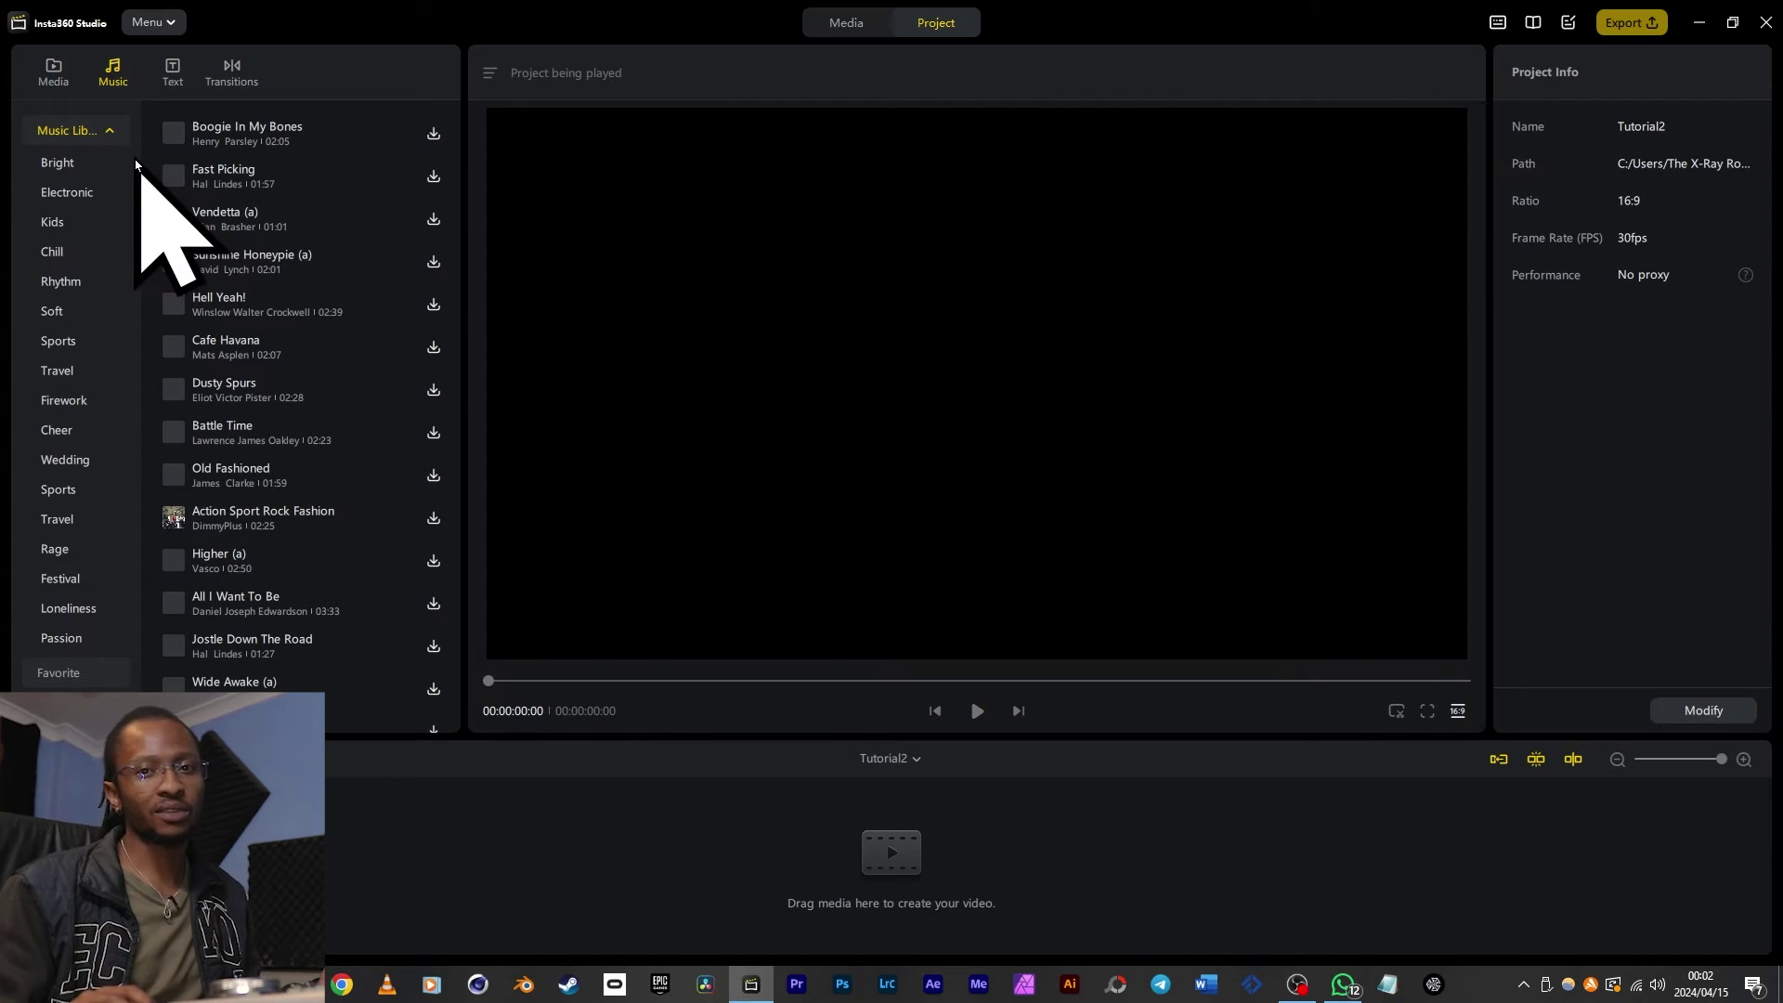
click(173, 73)
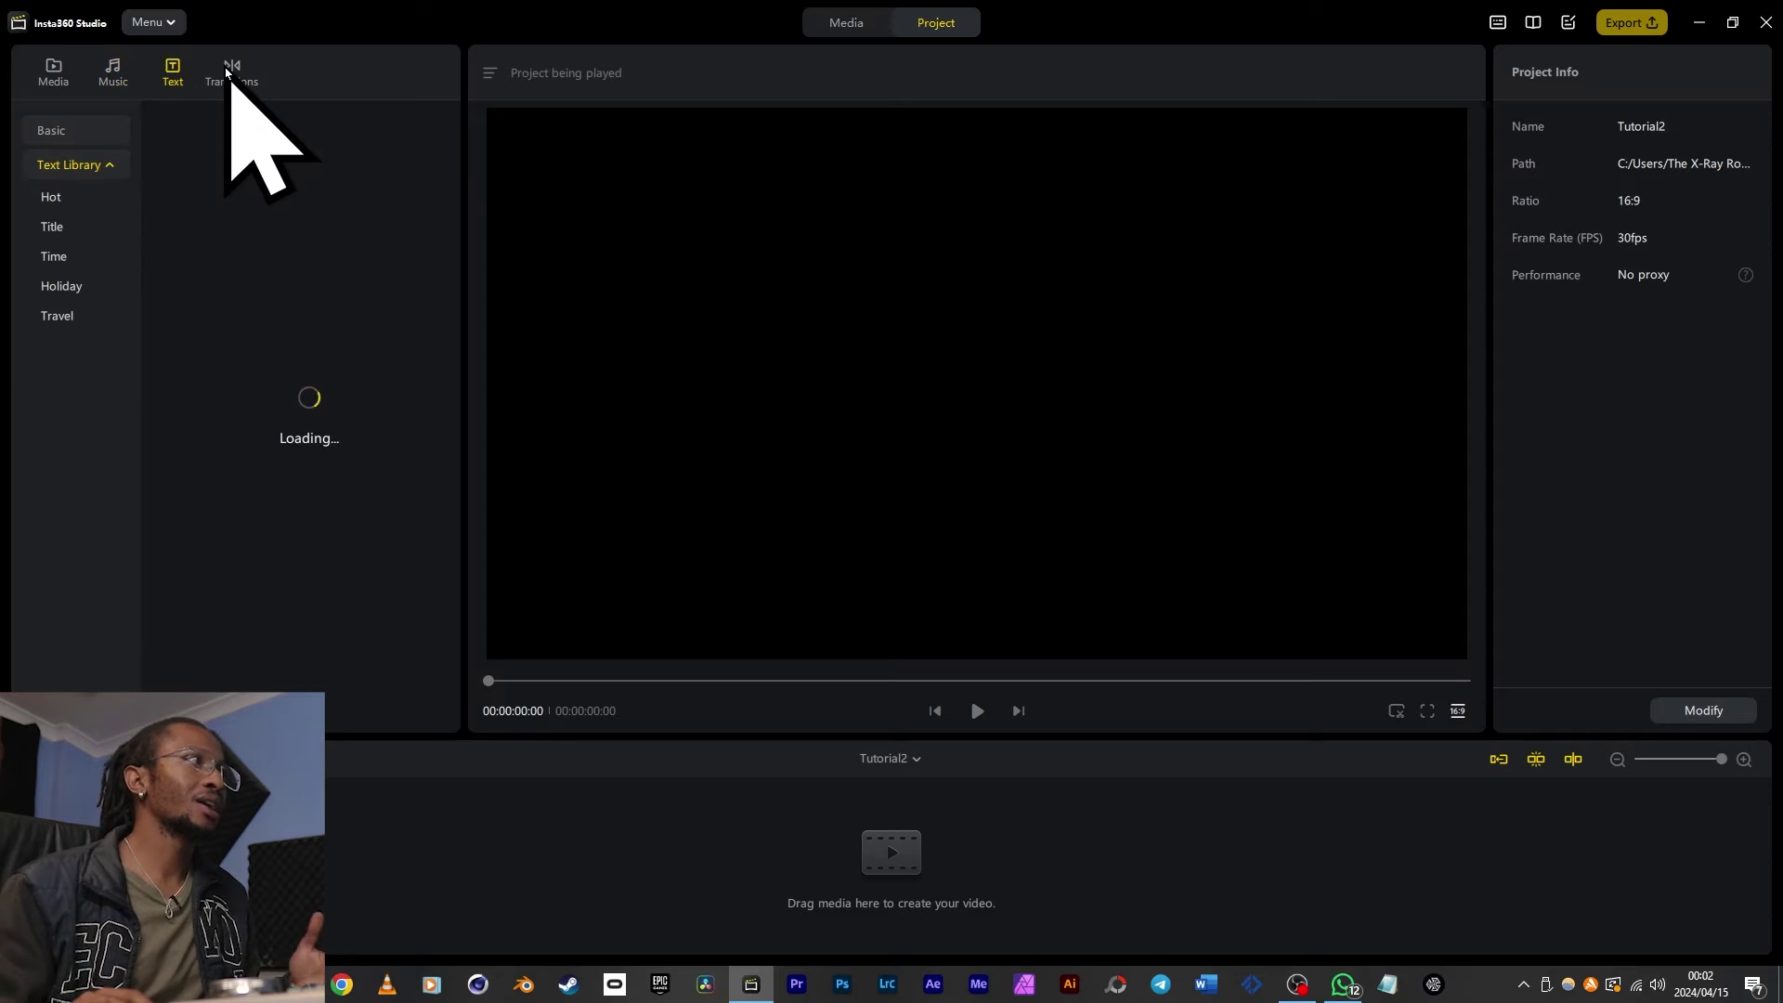
click(53, 74)
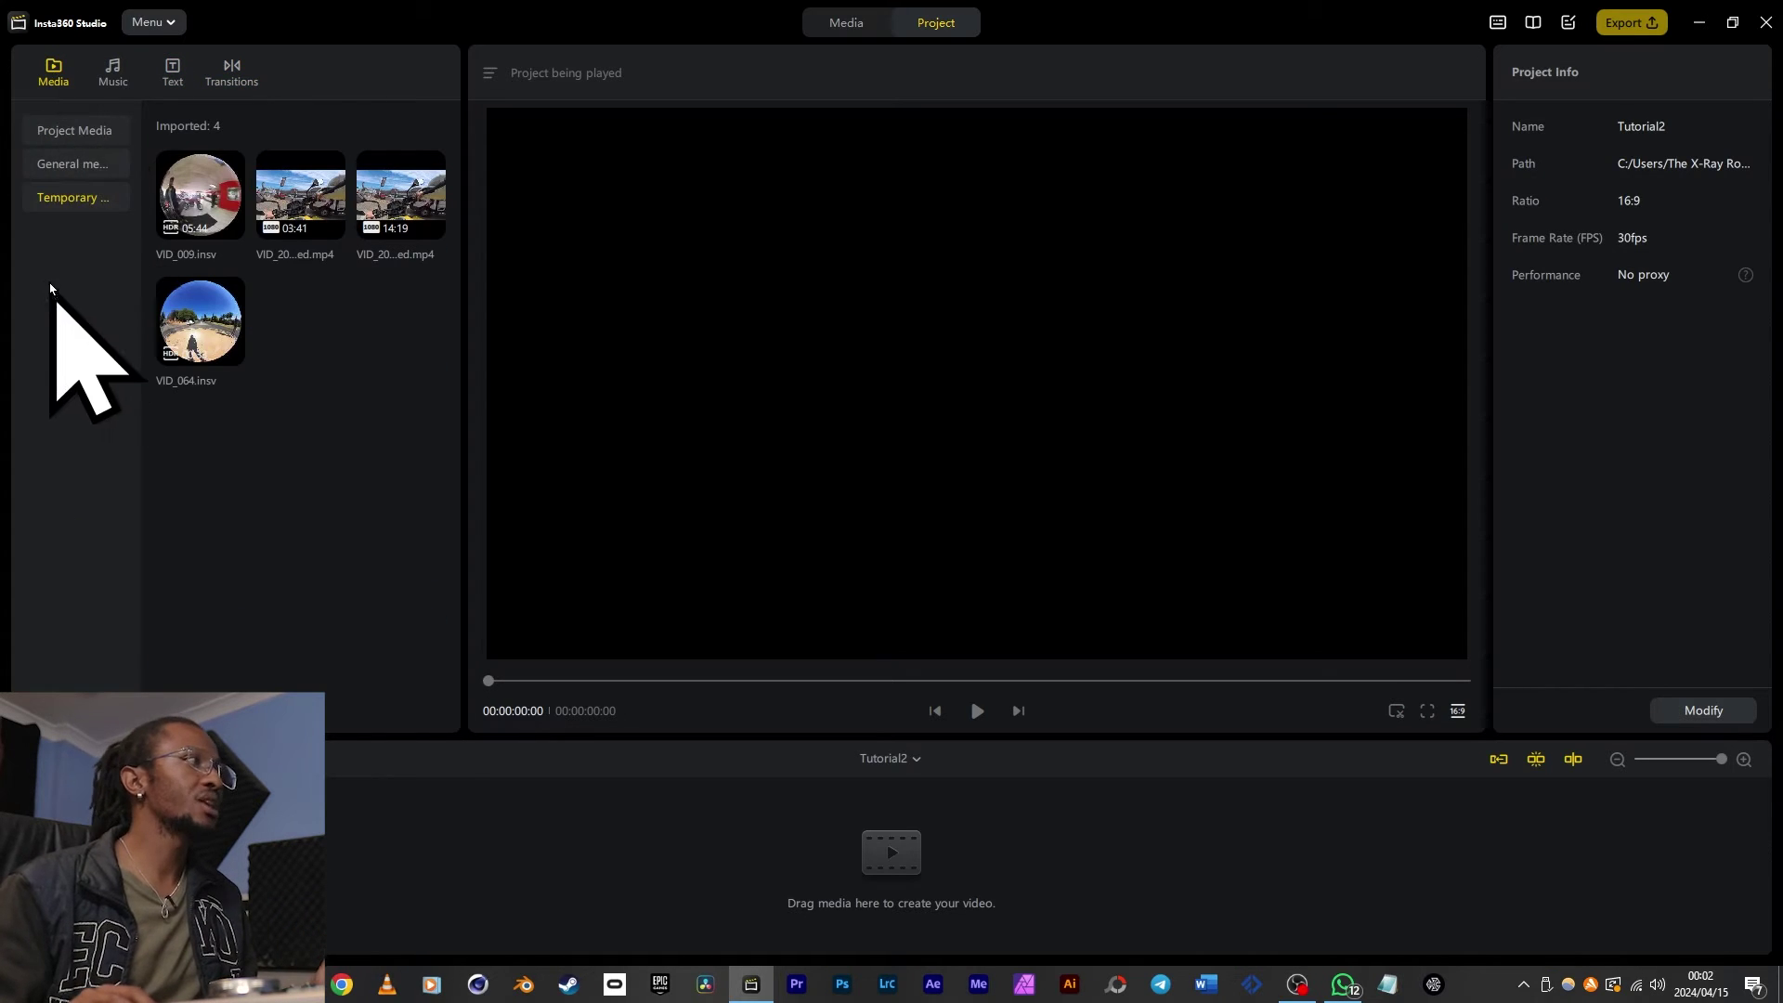
drag(206, 186, 136, 863)
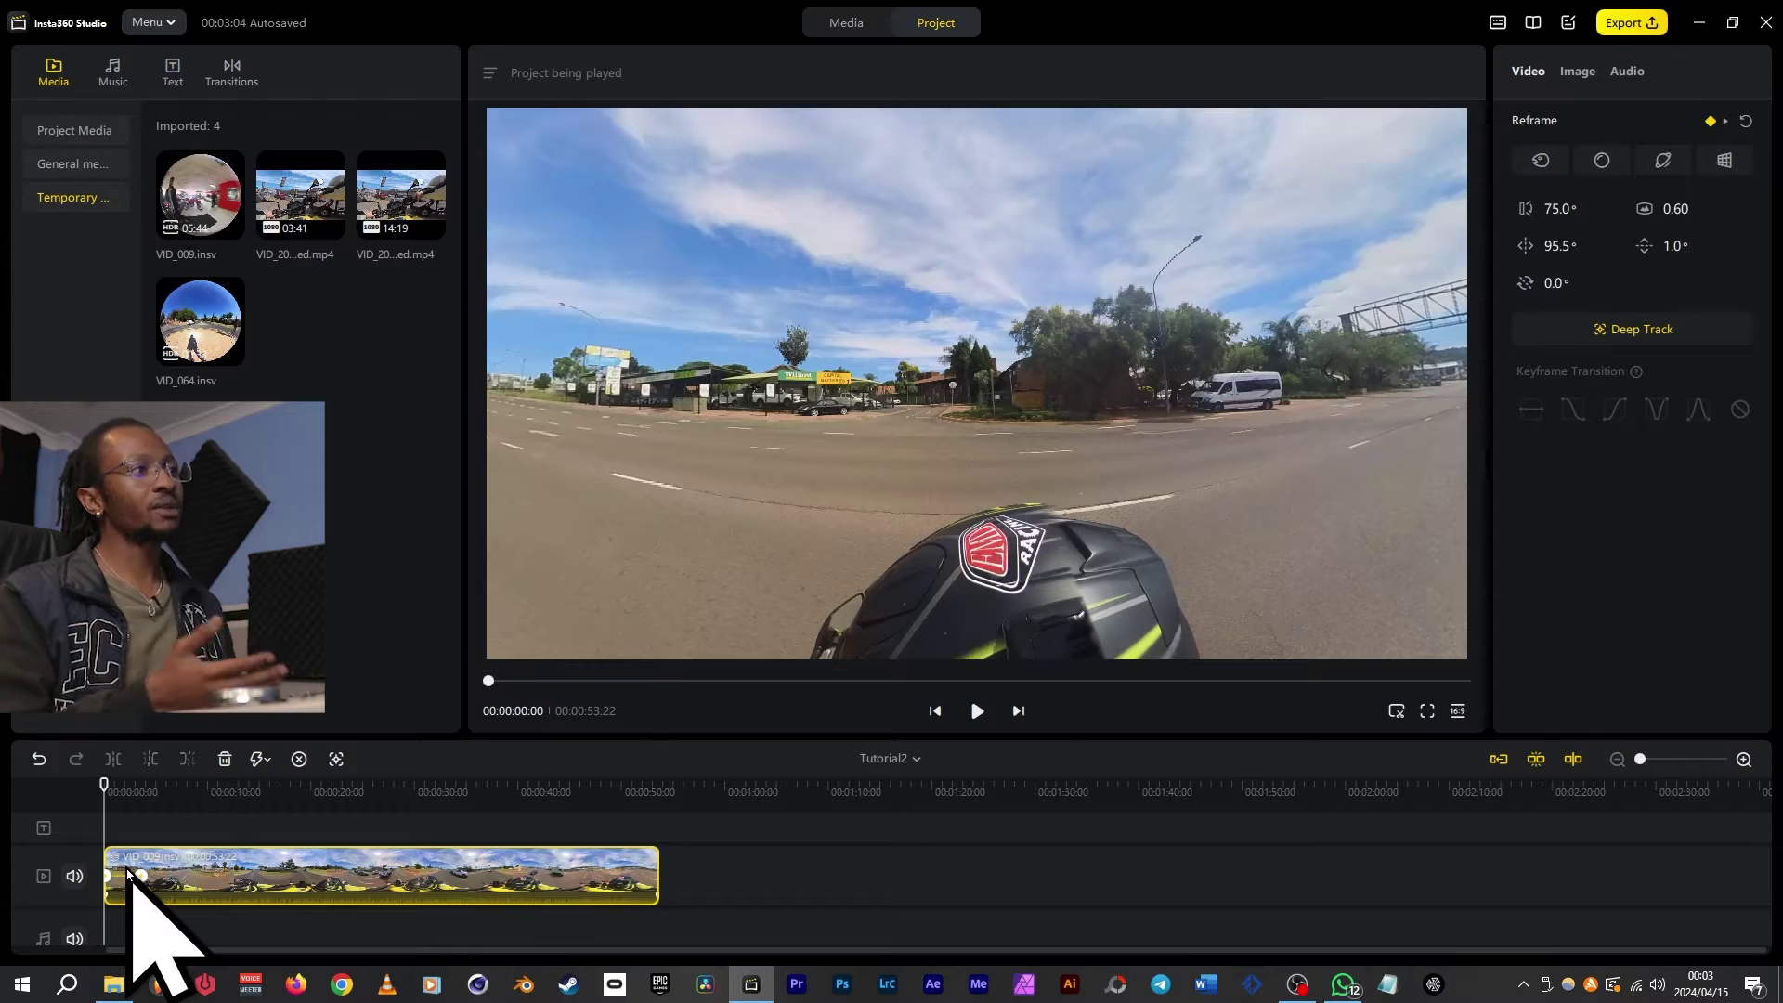
Step: Play the first clip briefly, then view its Audio settings: volume 100%, fades 0.0s
key(space)
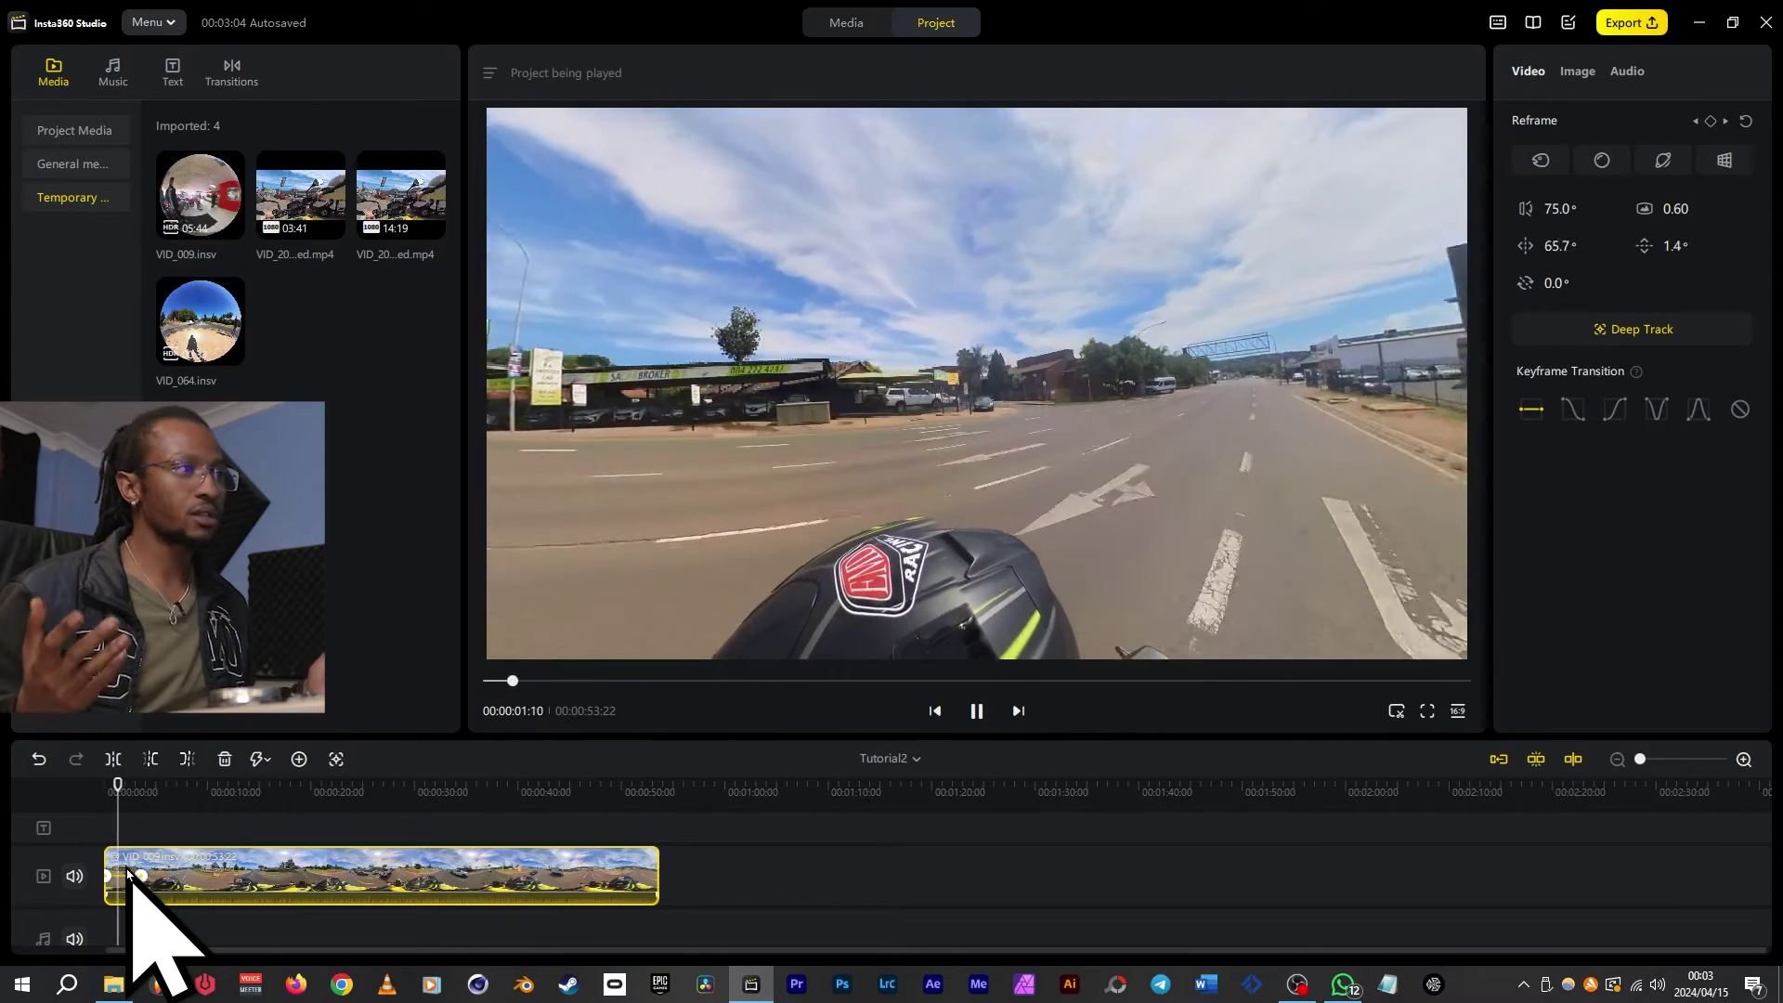
key(space)
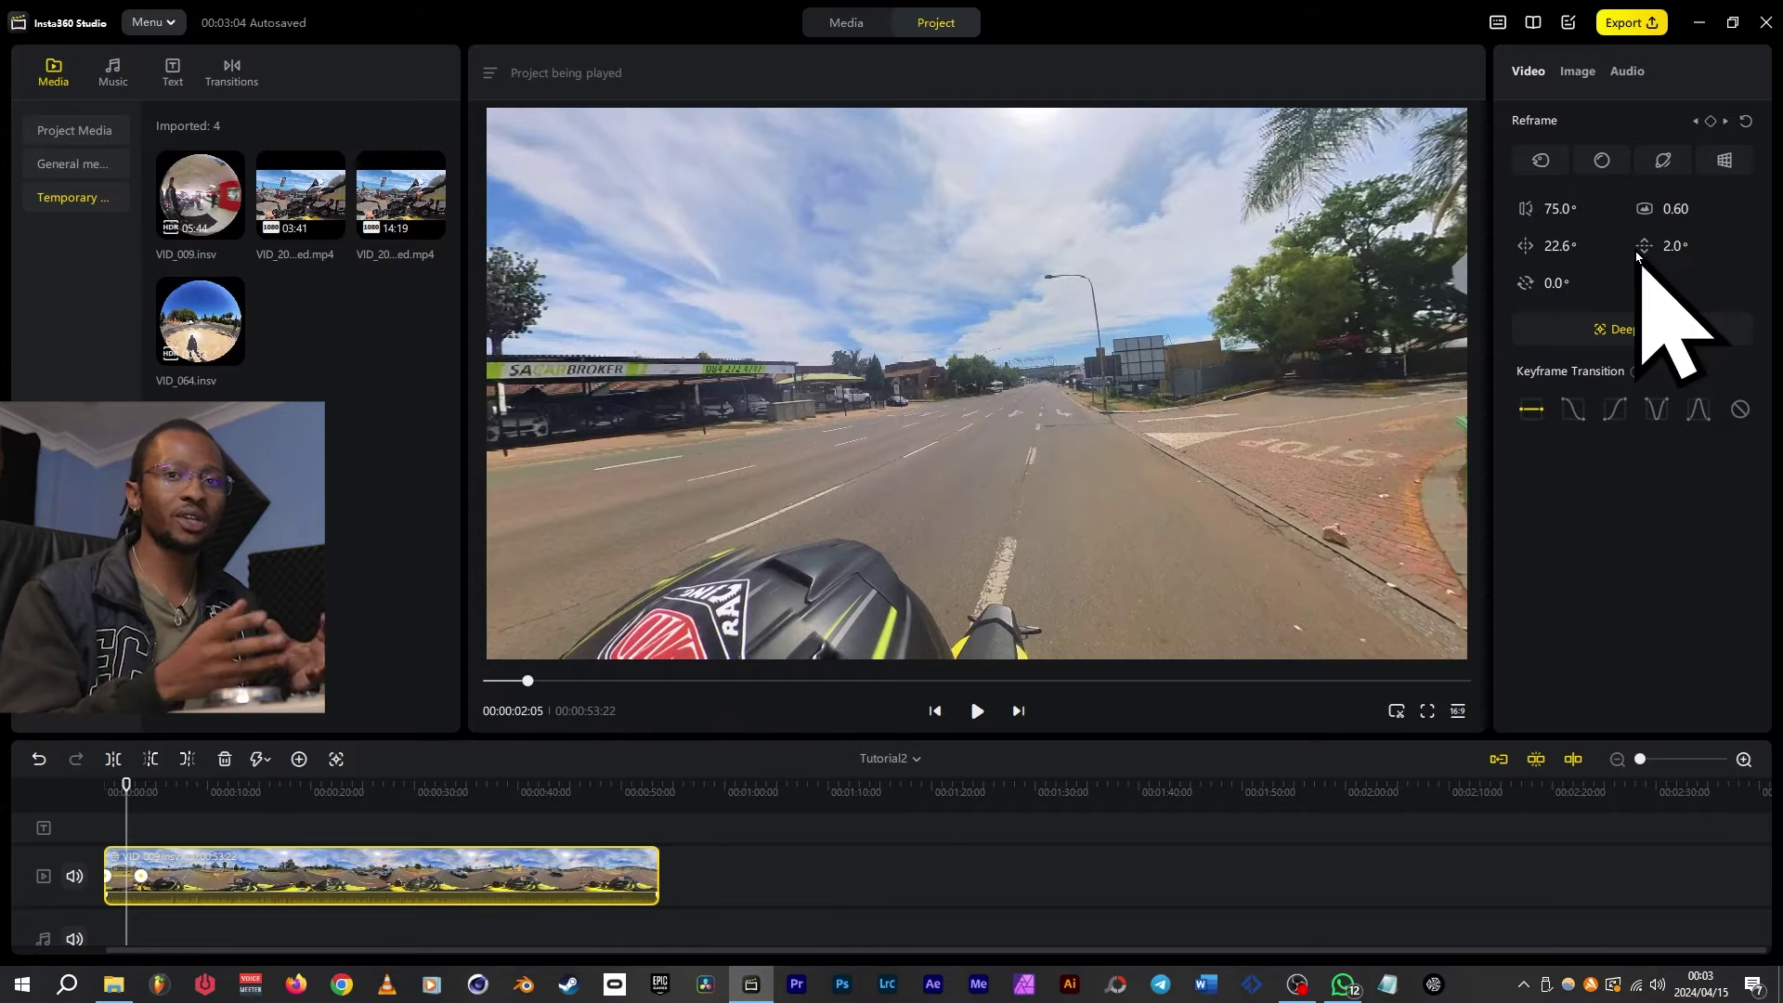
click(1579, 74)
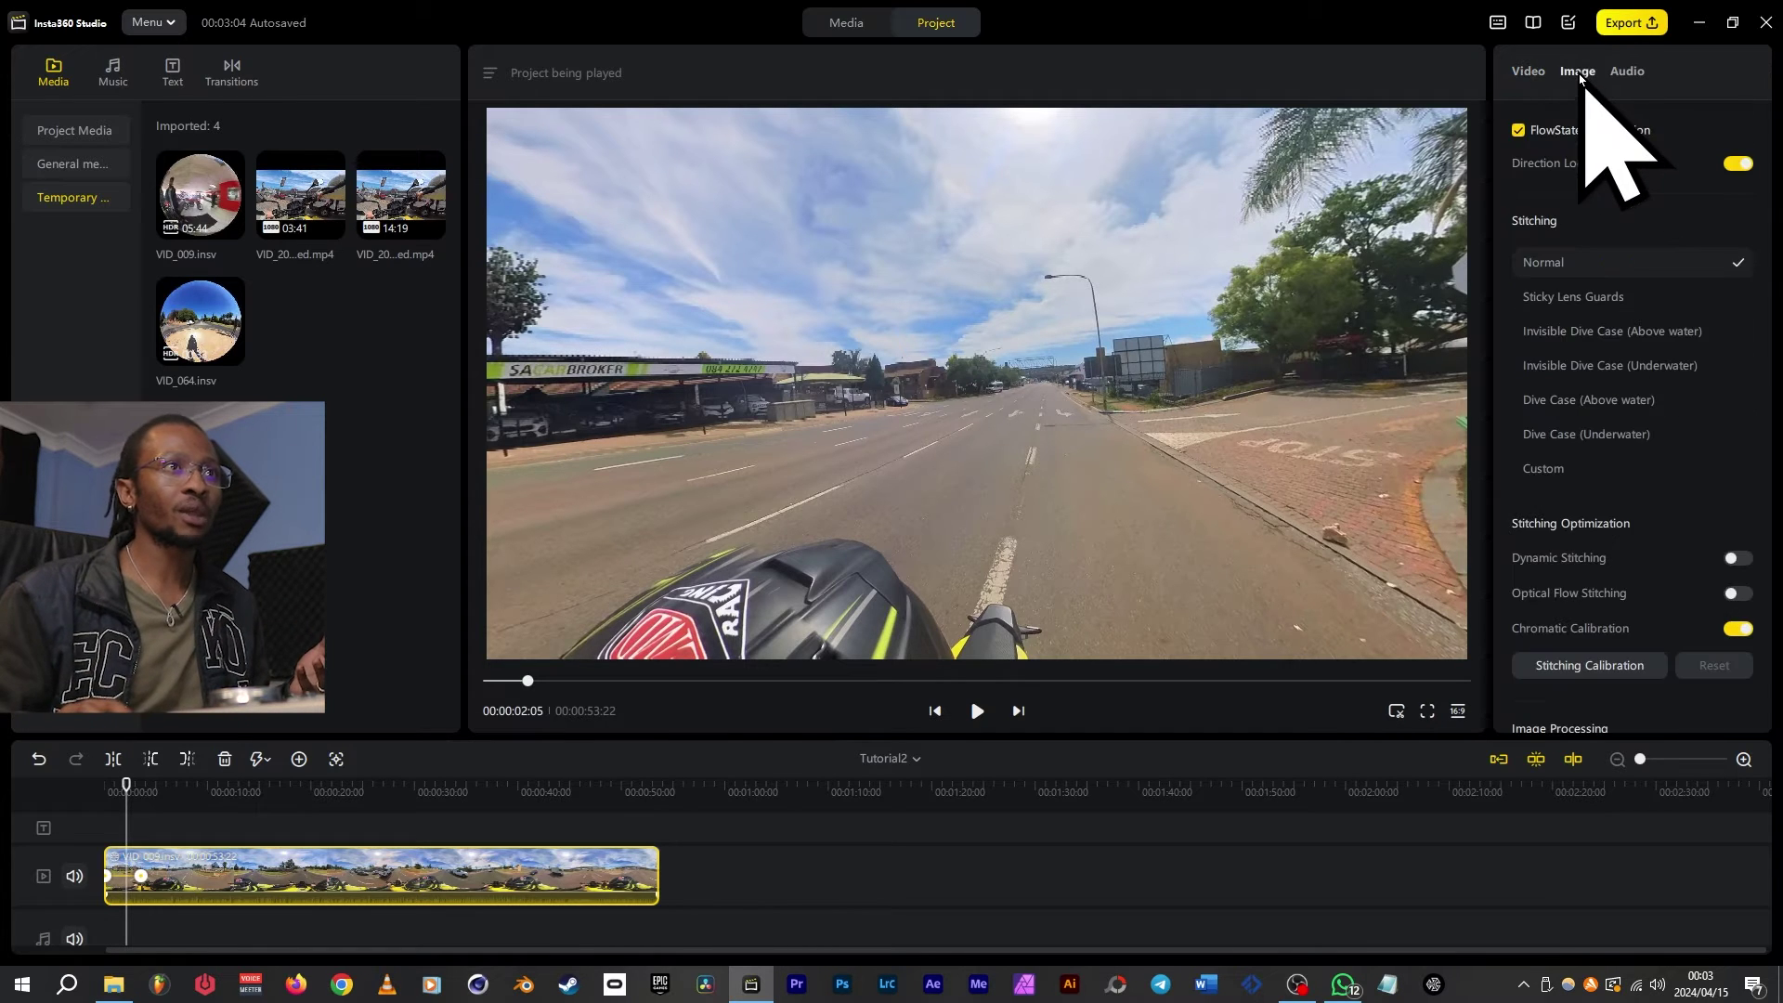
click(1614, 81)
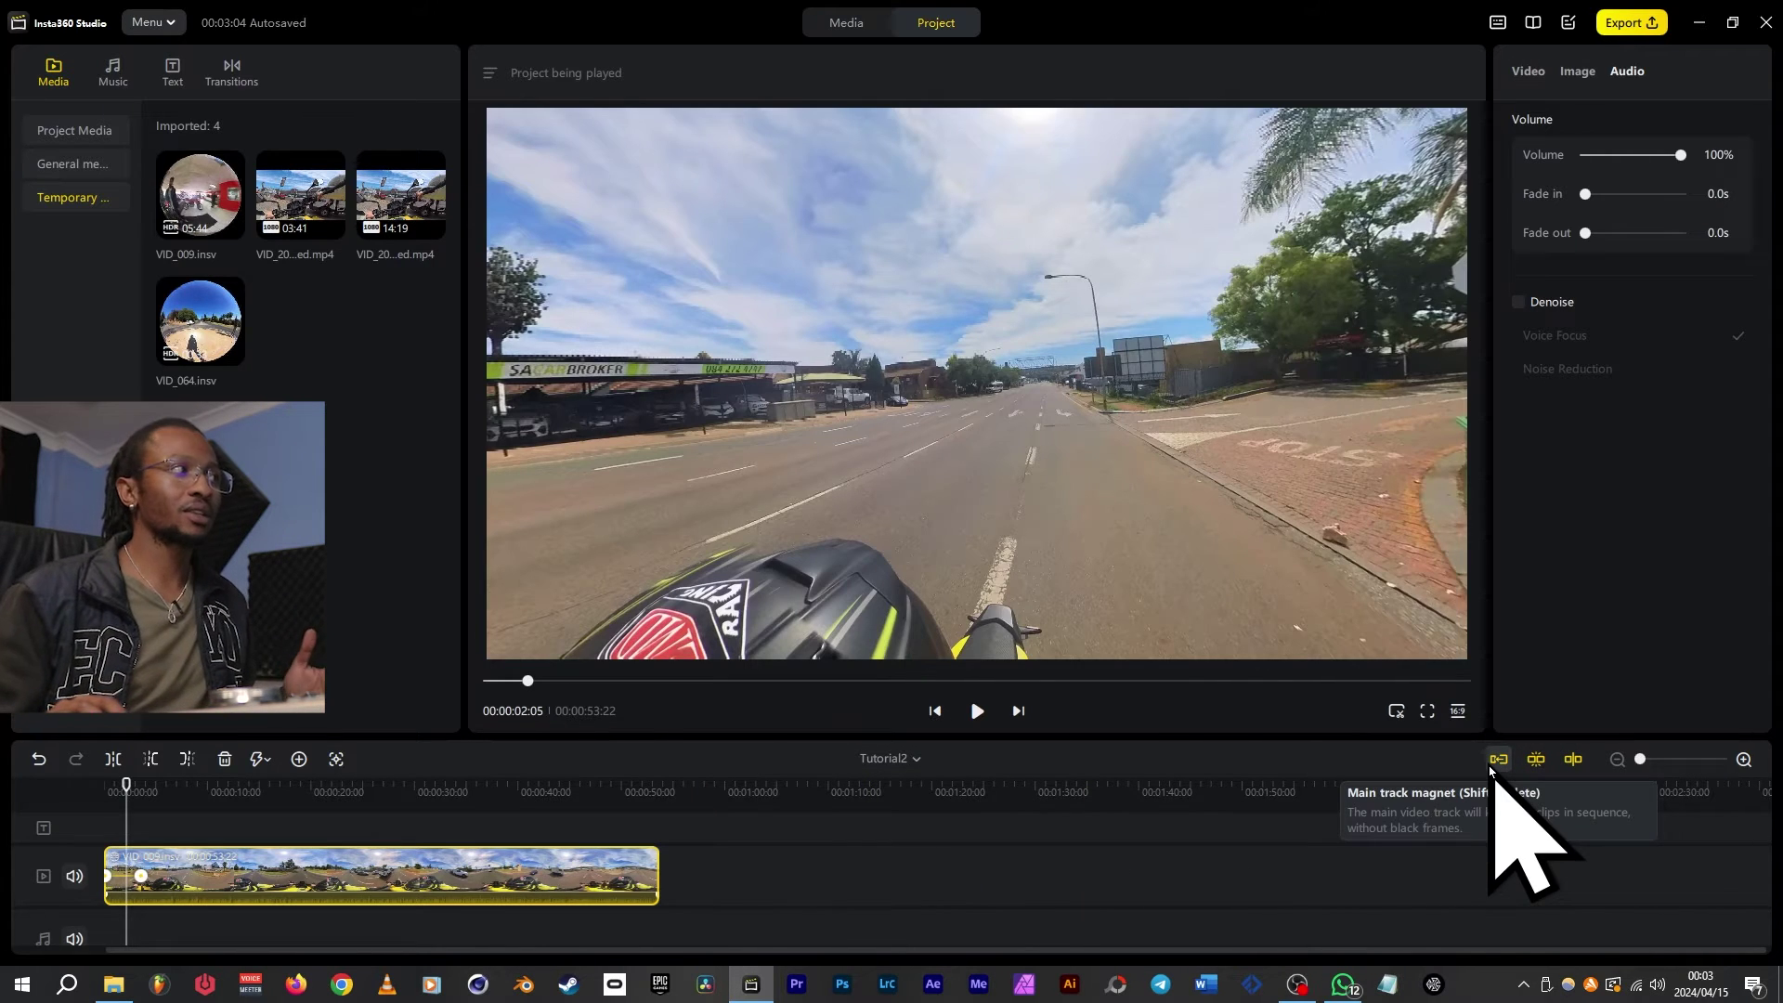
Step: Add the second ride clip after VID_009 and close the gap so they play back to back
drag(302, 223, 739, 911)
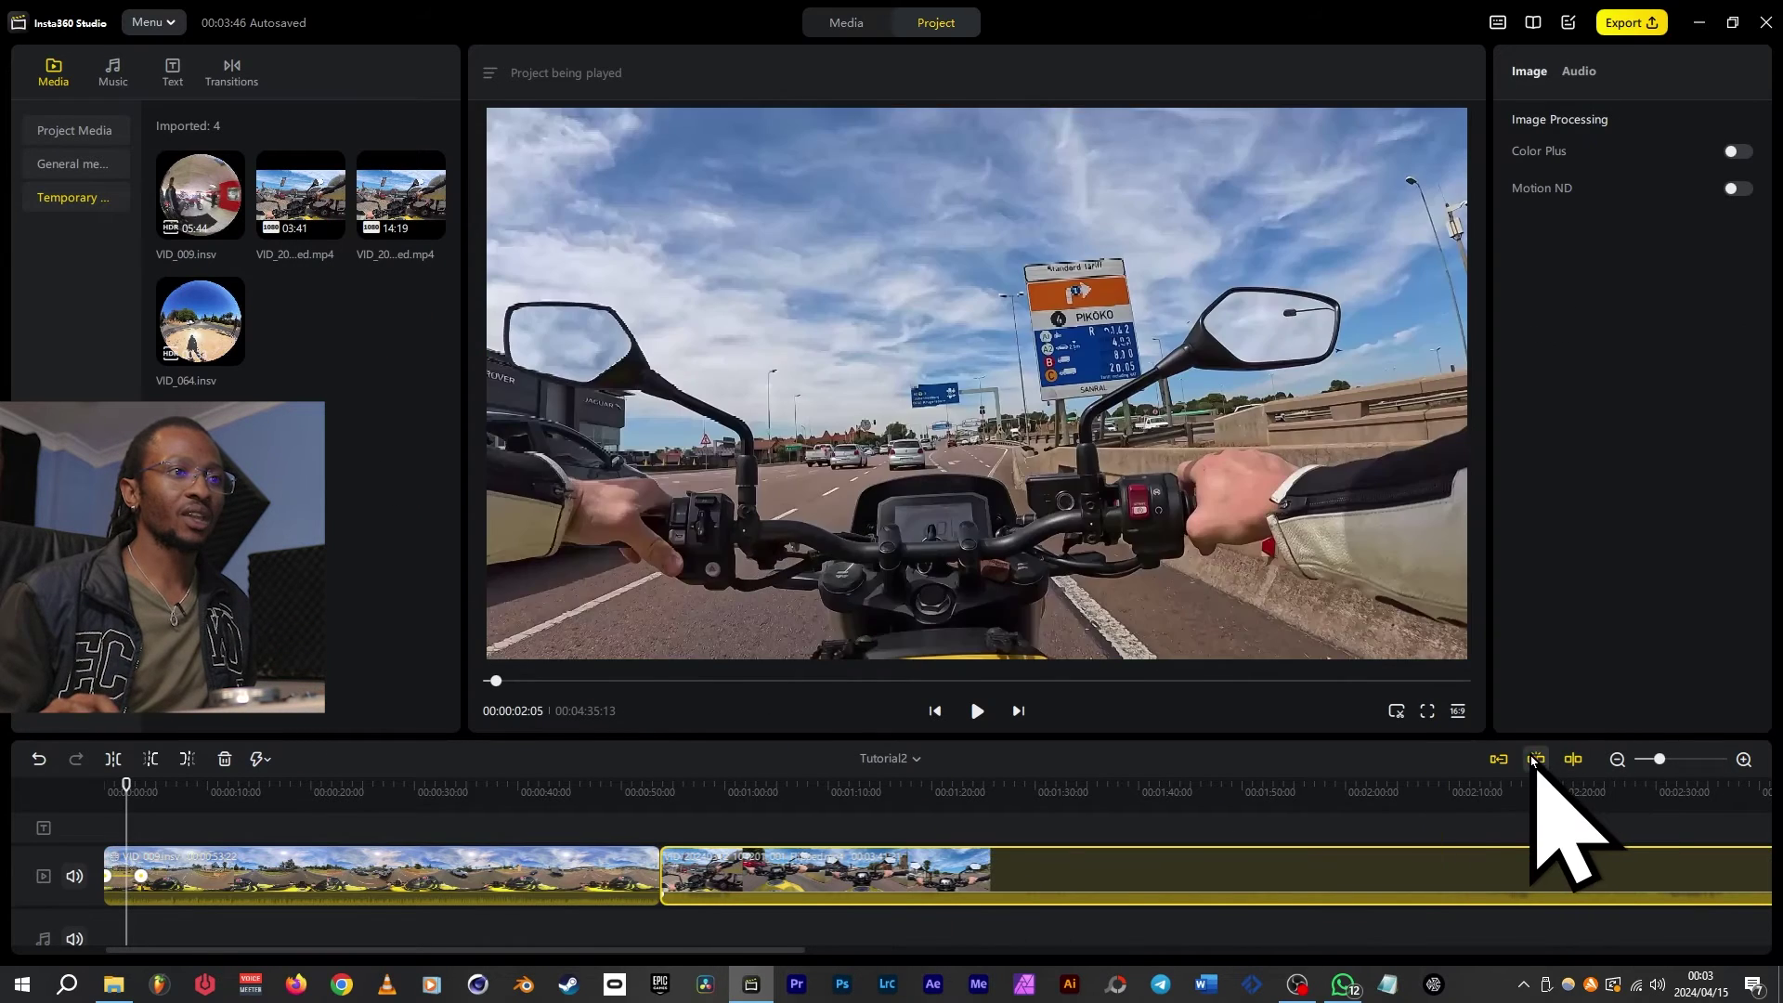
drag(720, 883, 836, 894)
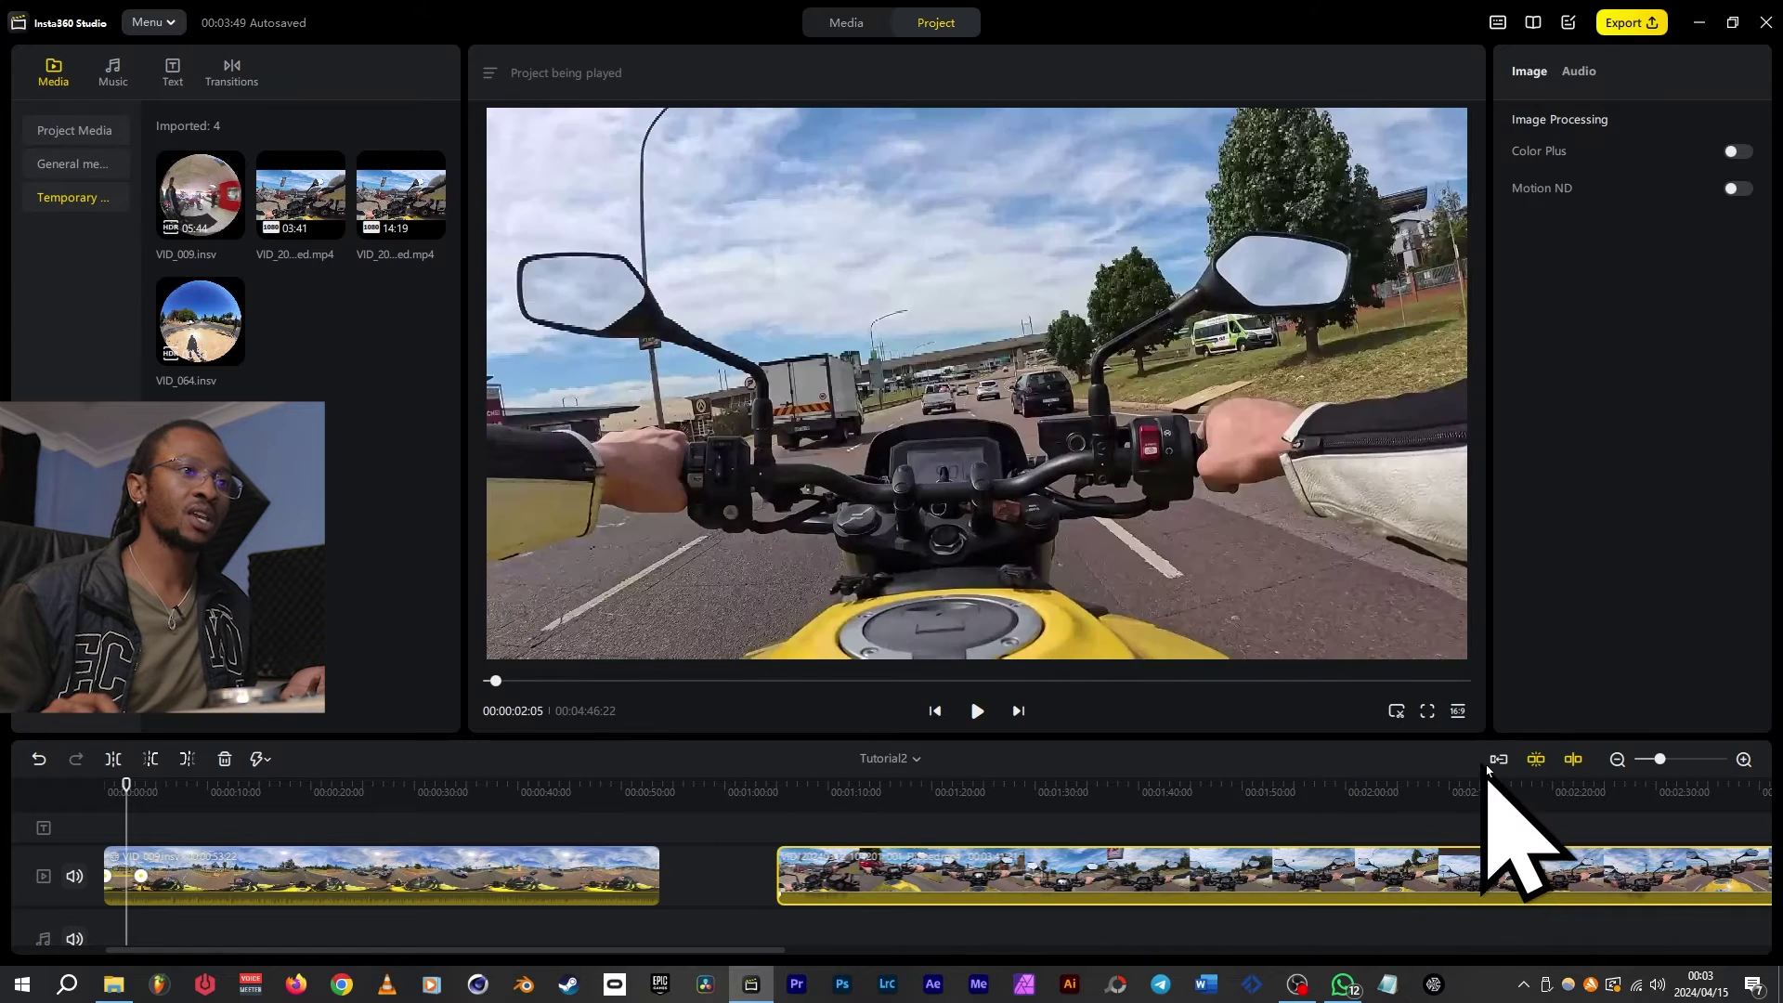
click(1497, 761)
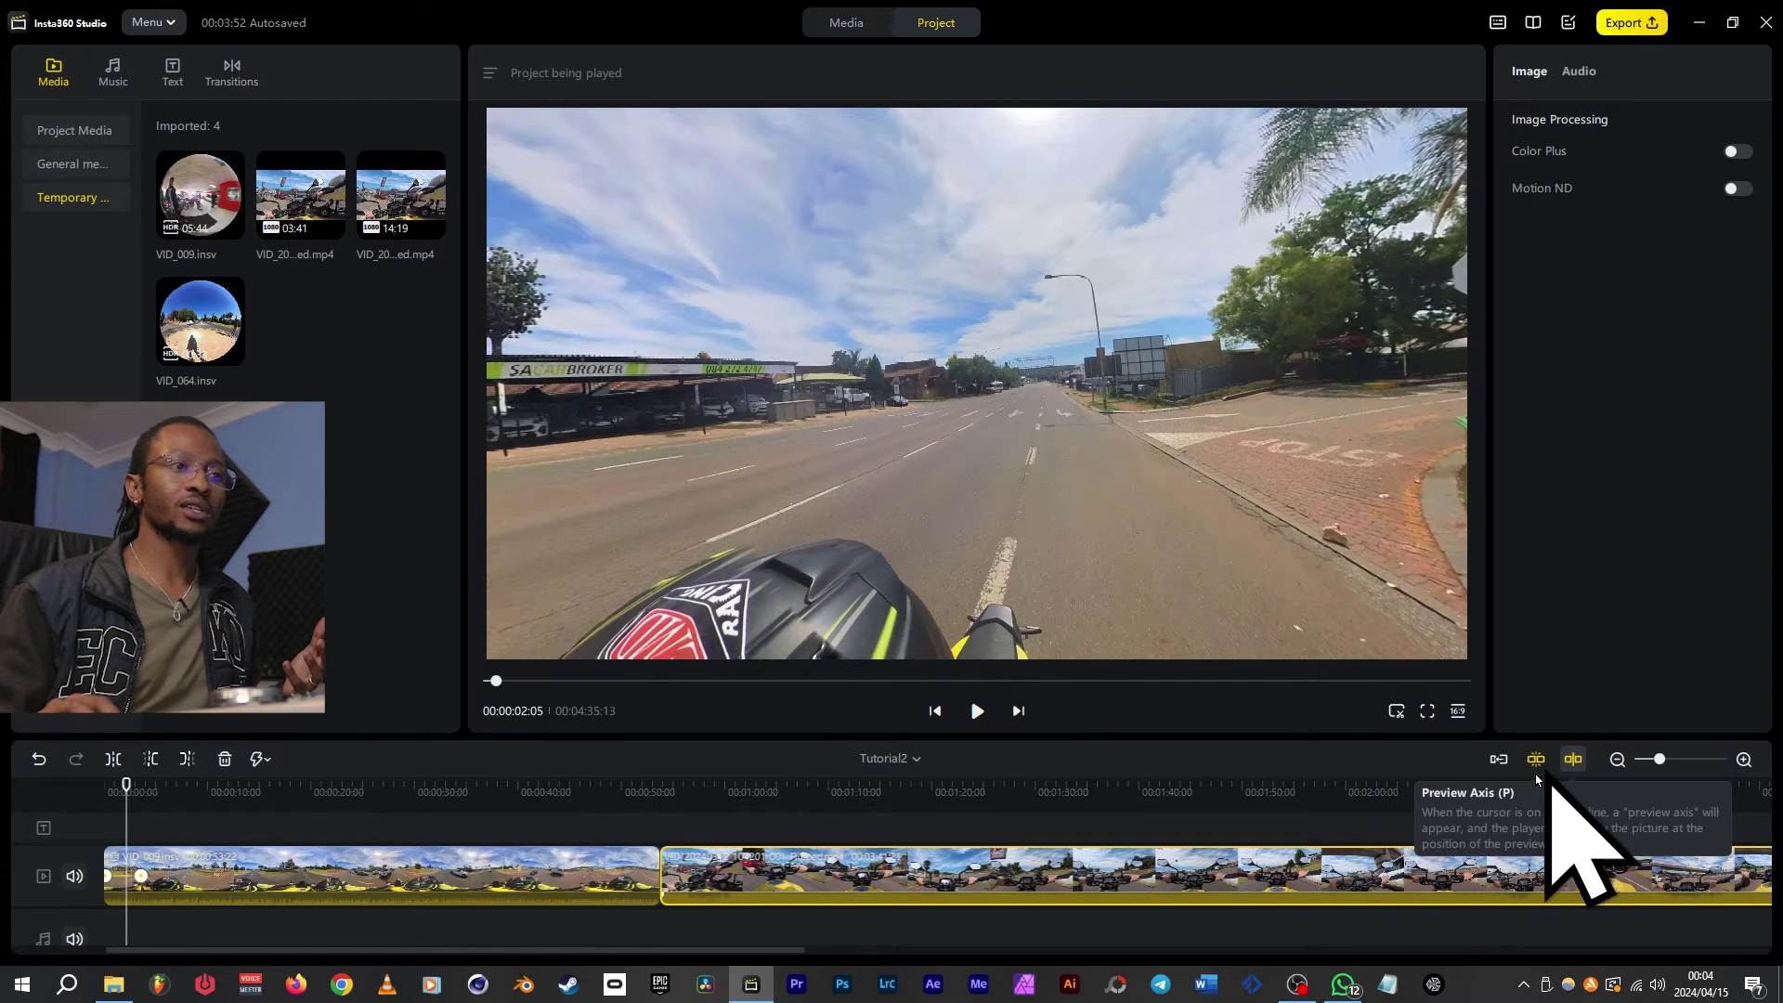
Step: Toggle hover frame previewing off and on, then scrub to an earlier moment in the second clip
click(1574, 763)
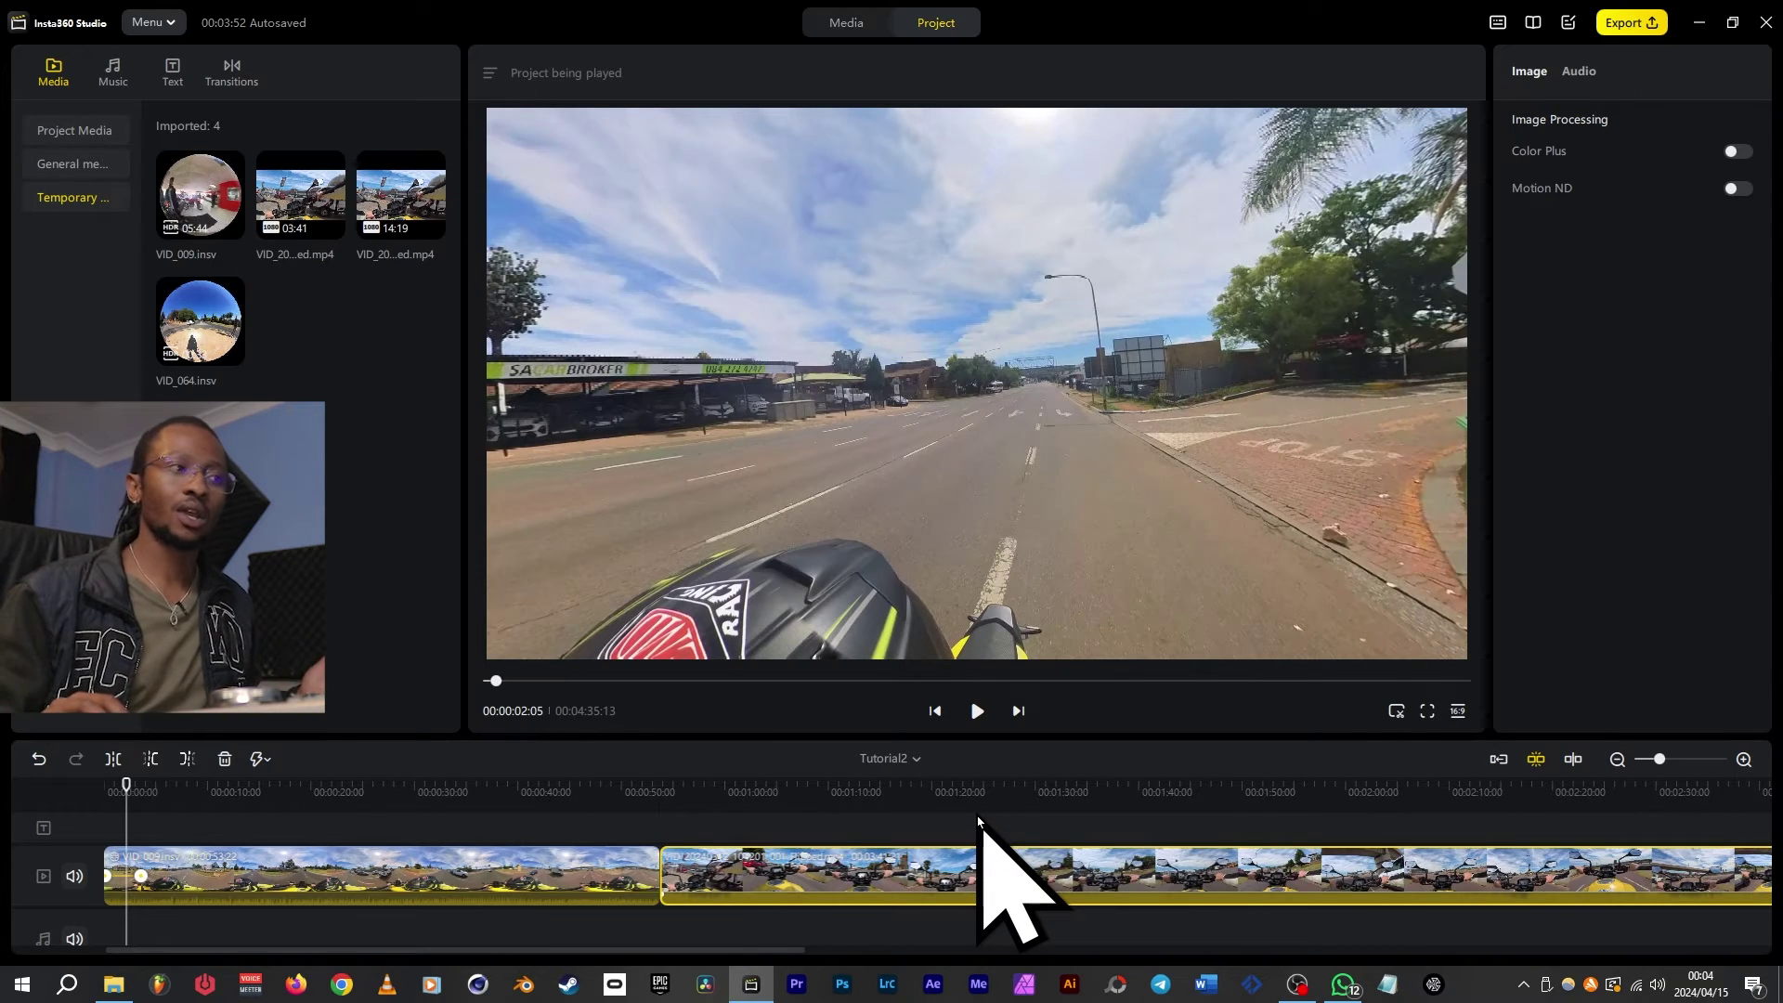
click(1572, 762)
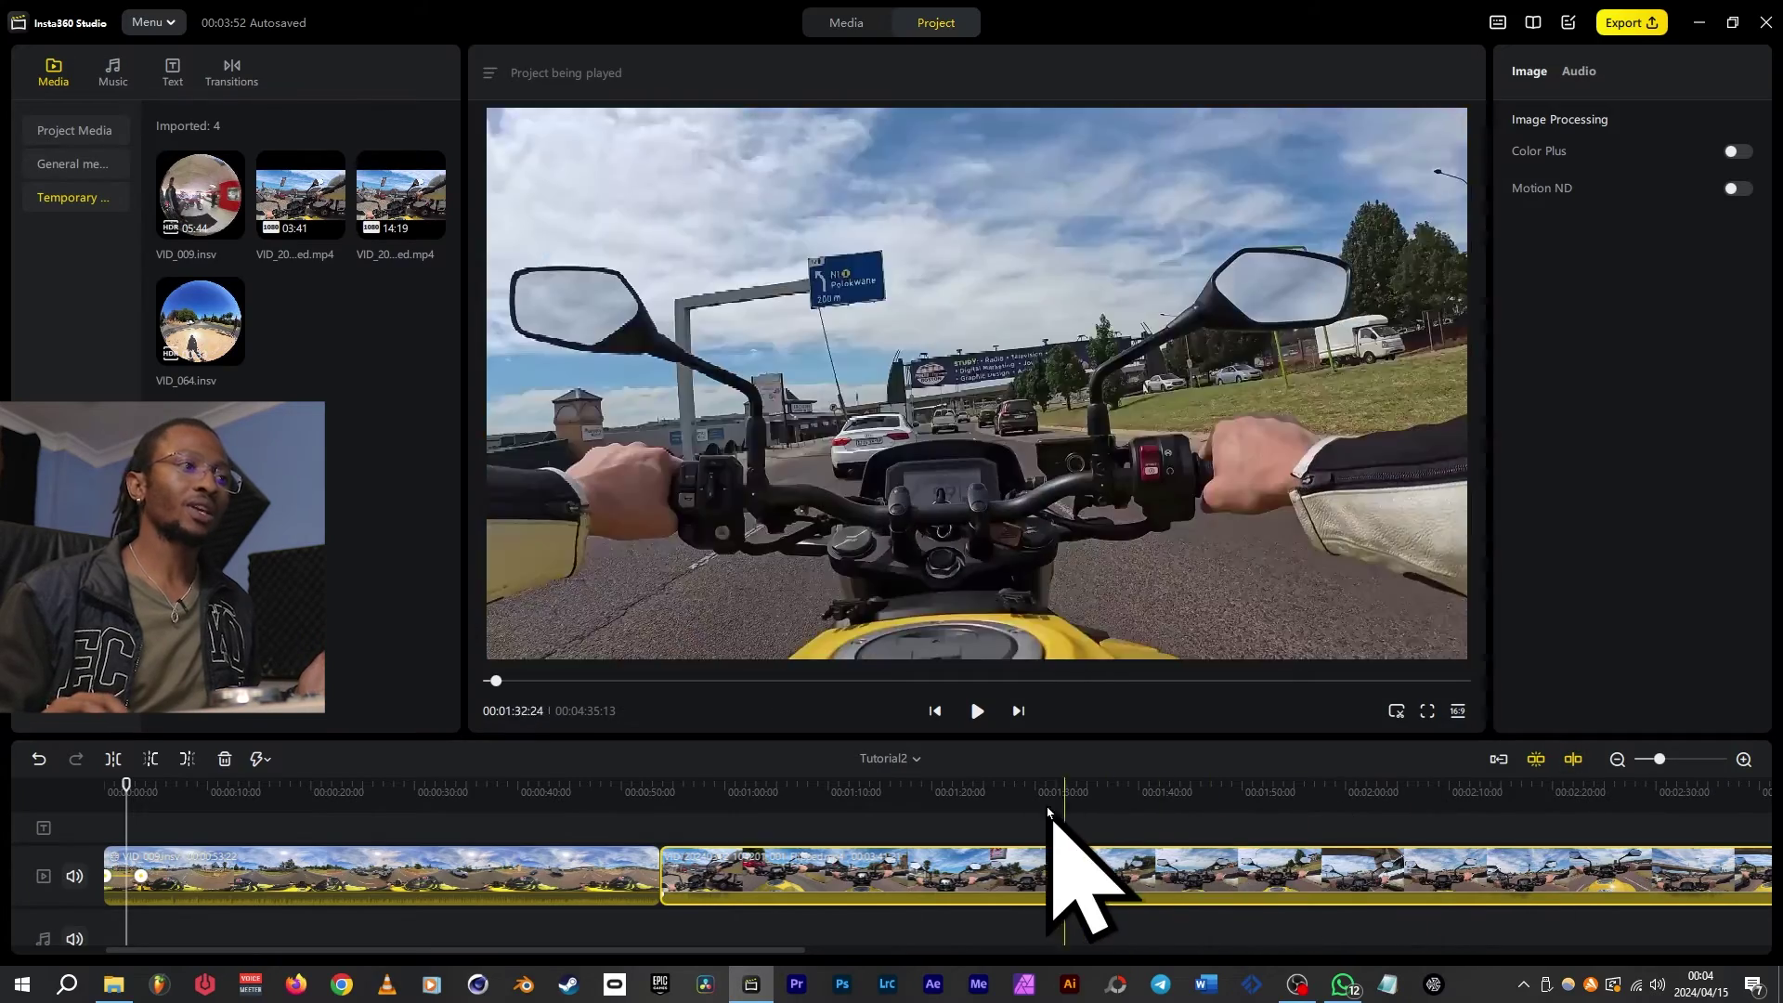
drag(1214, 799, 595, 799)
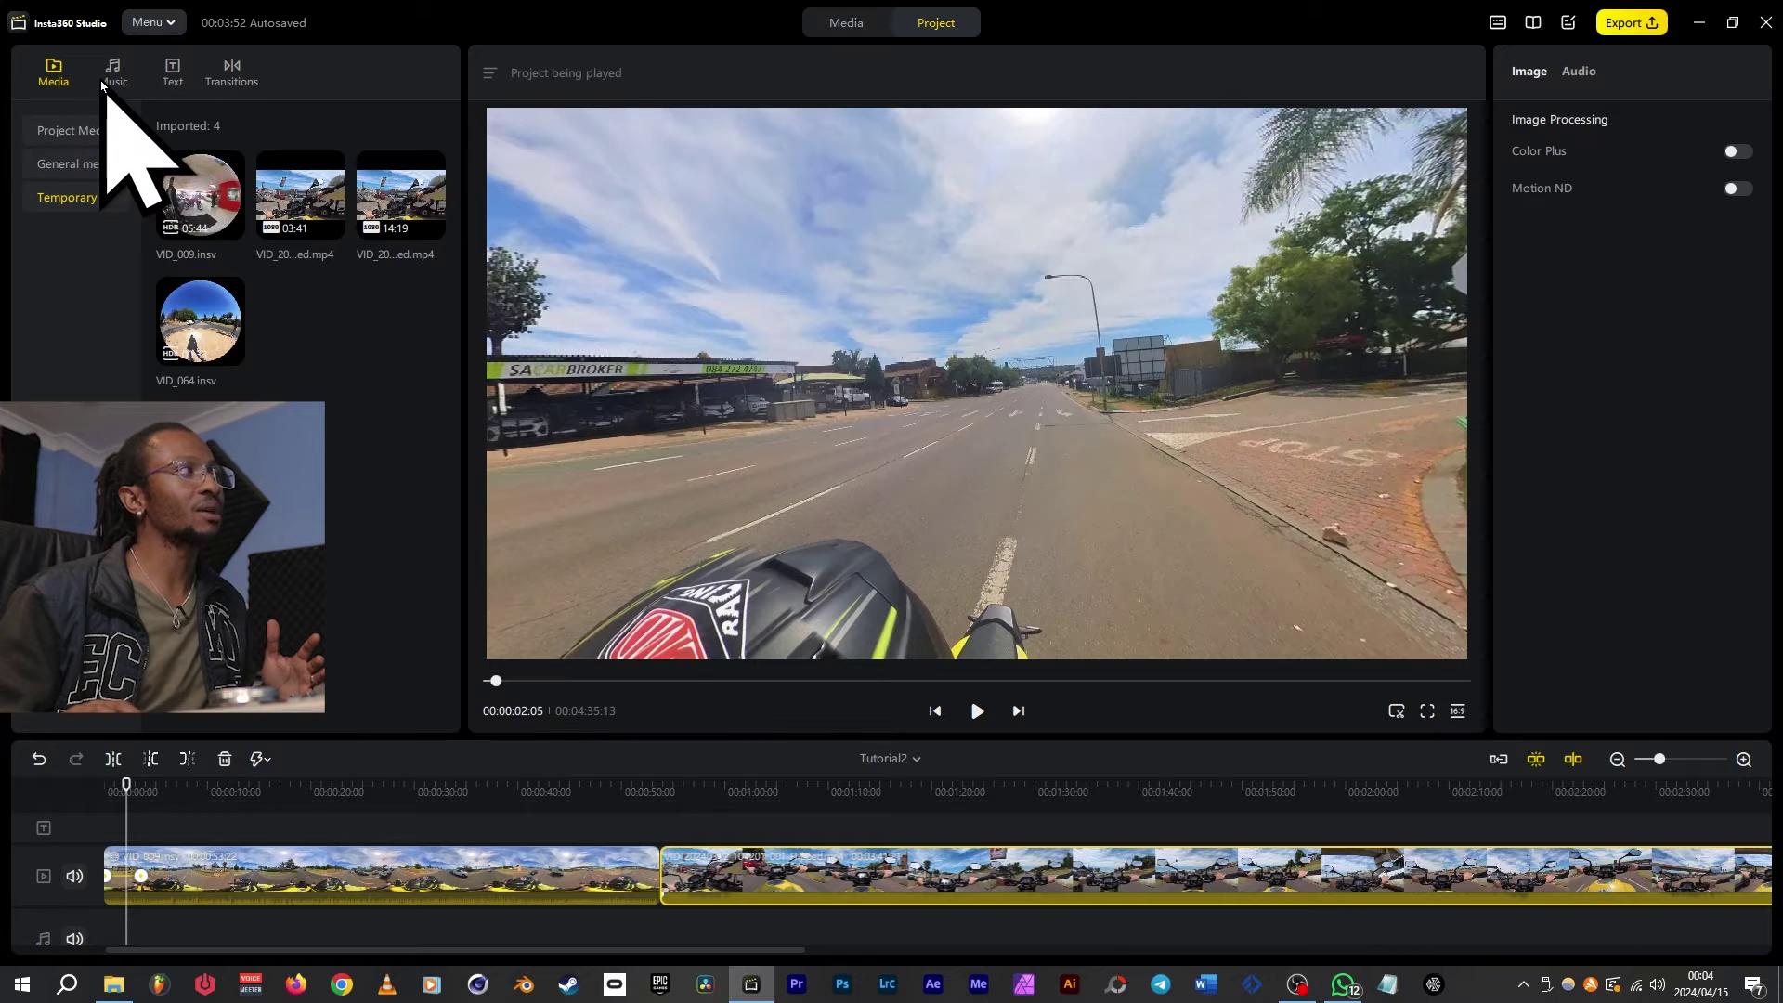
Step: Import HUAW V2.mp3 from the Music folder and lay it on the audio track at the start
click(76, 133)
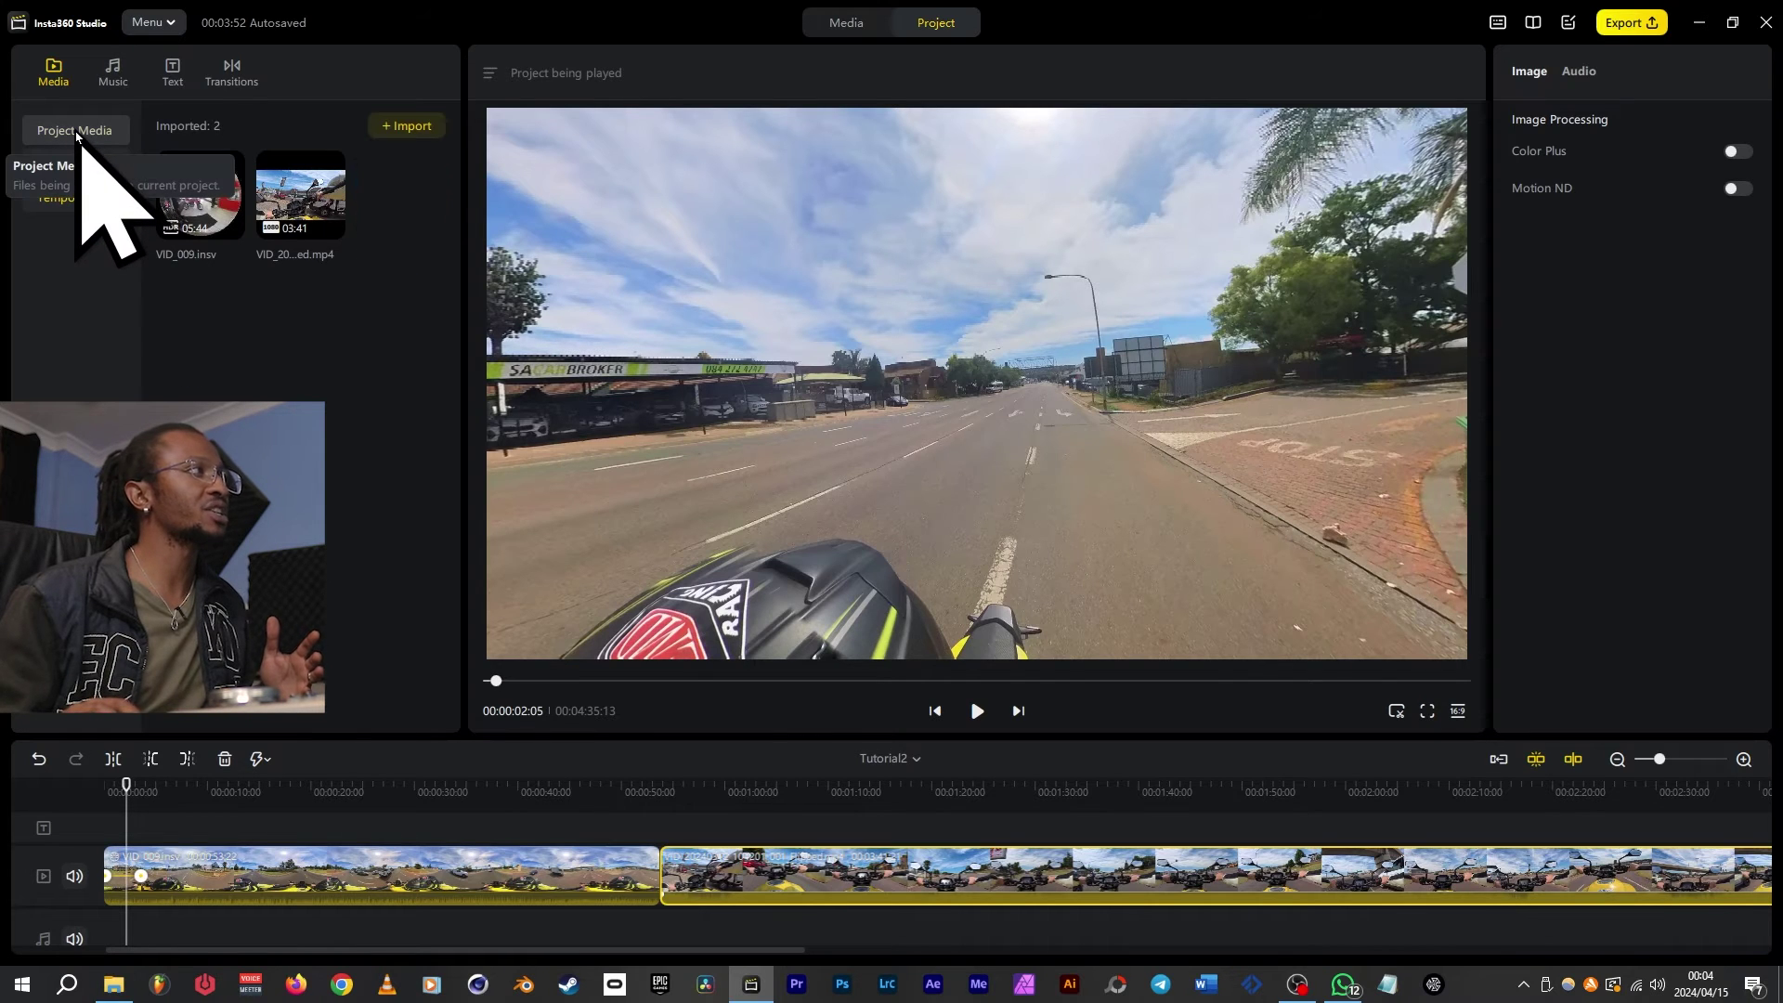
click(411, 130)
click(724, 374)
double_click(720, 362)
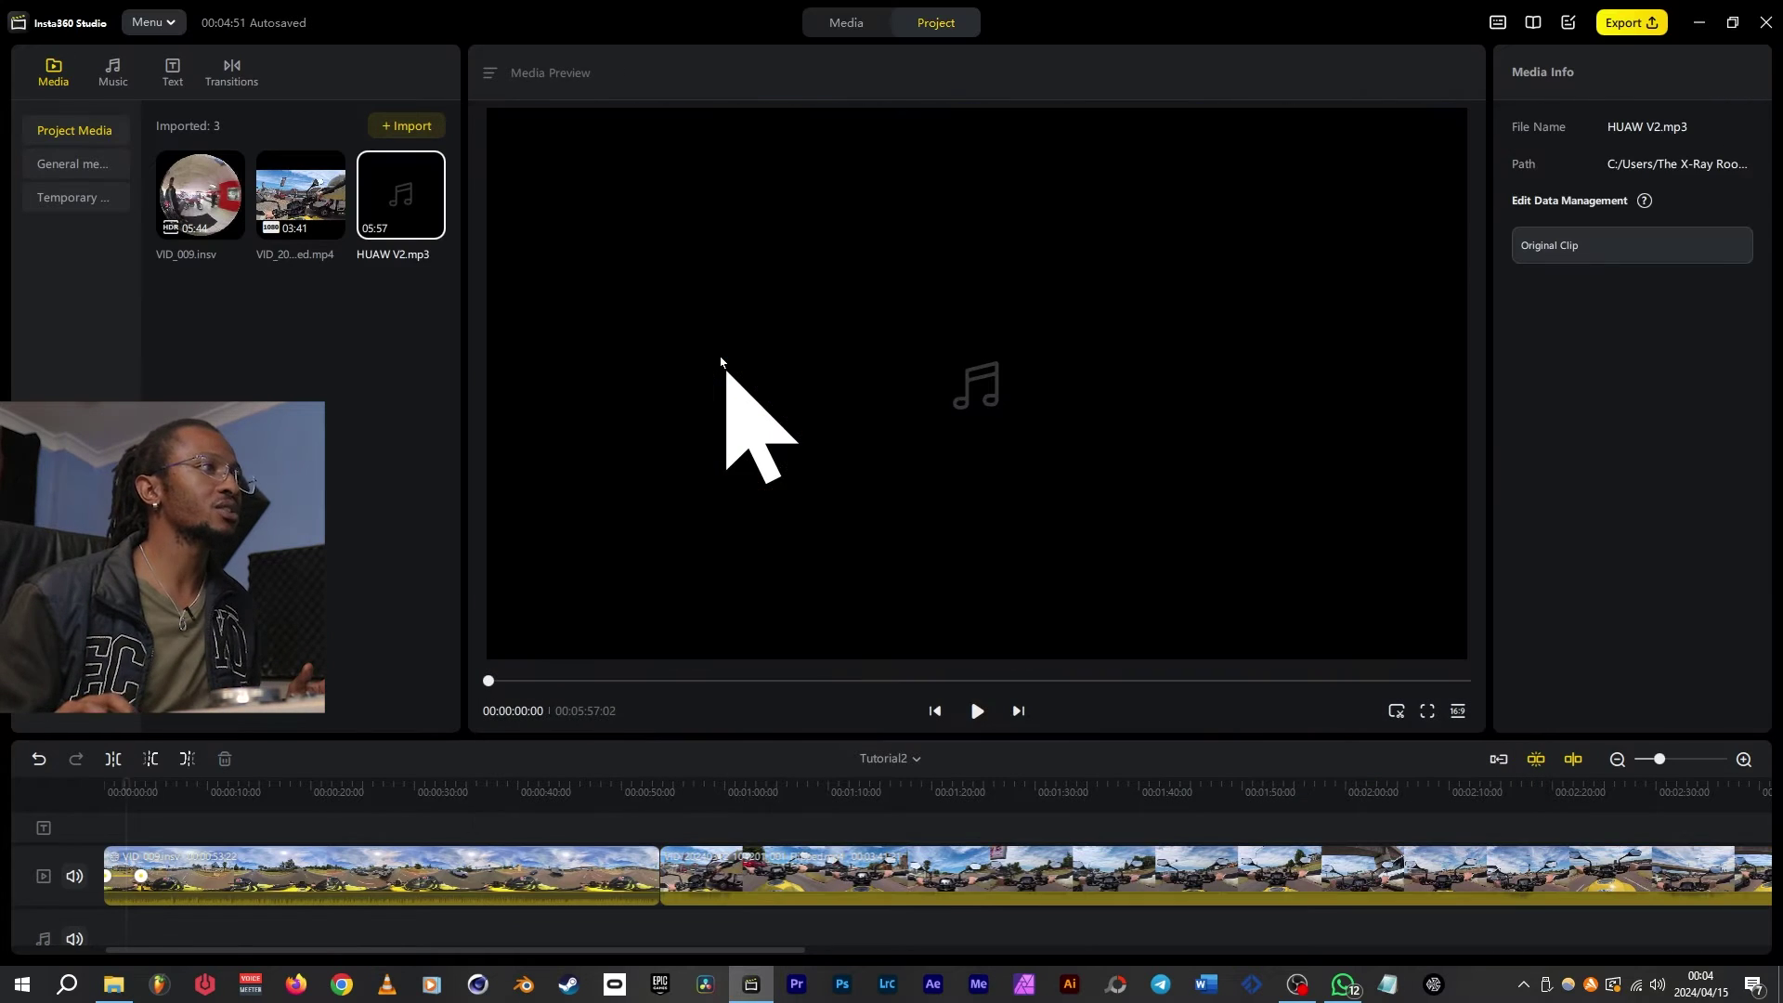
drag(418, 218, 116, 940)
Step: Preview the music, then select the first clip and set the playhead to about 3 seconds
click(199, 800)
key(space)
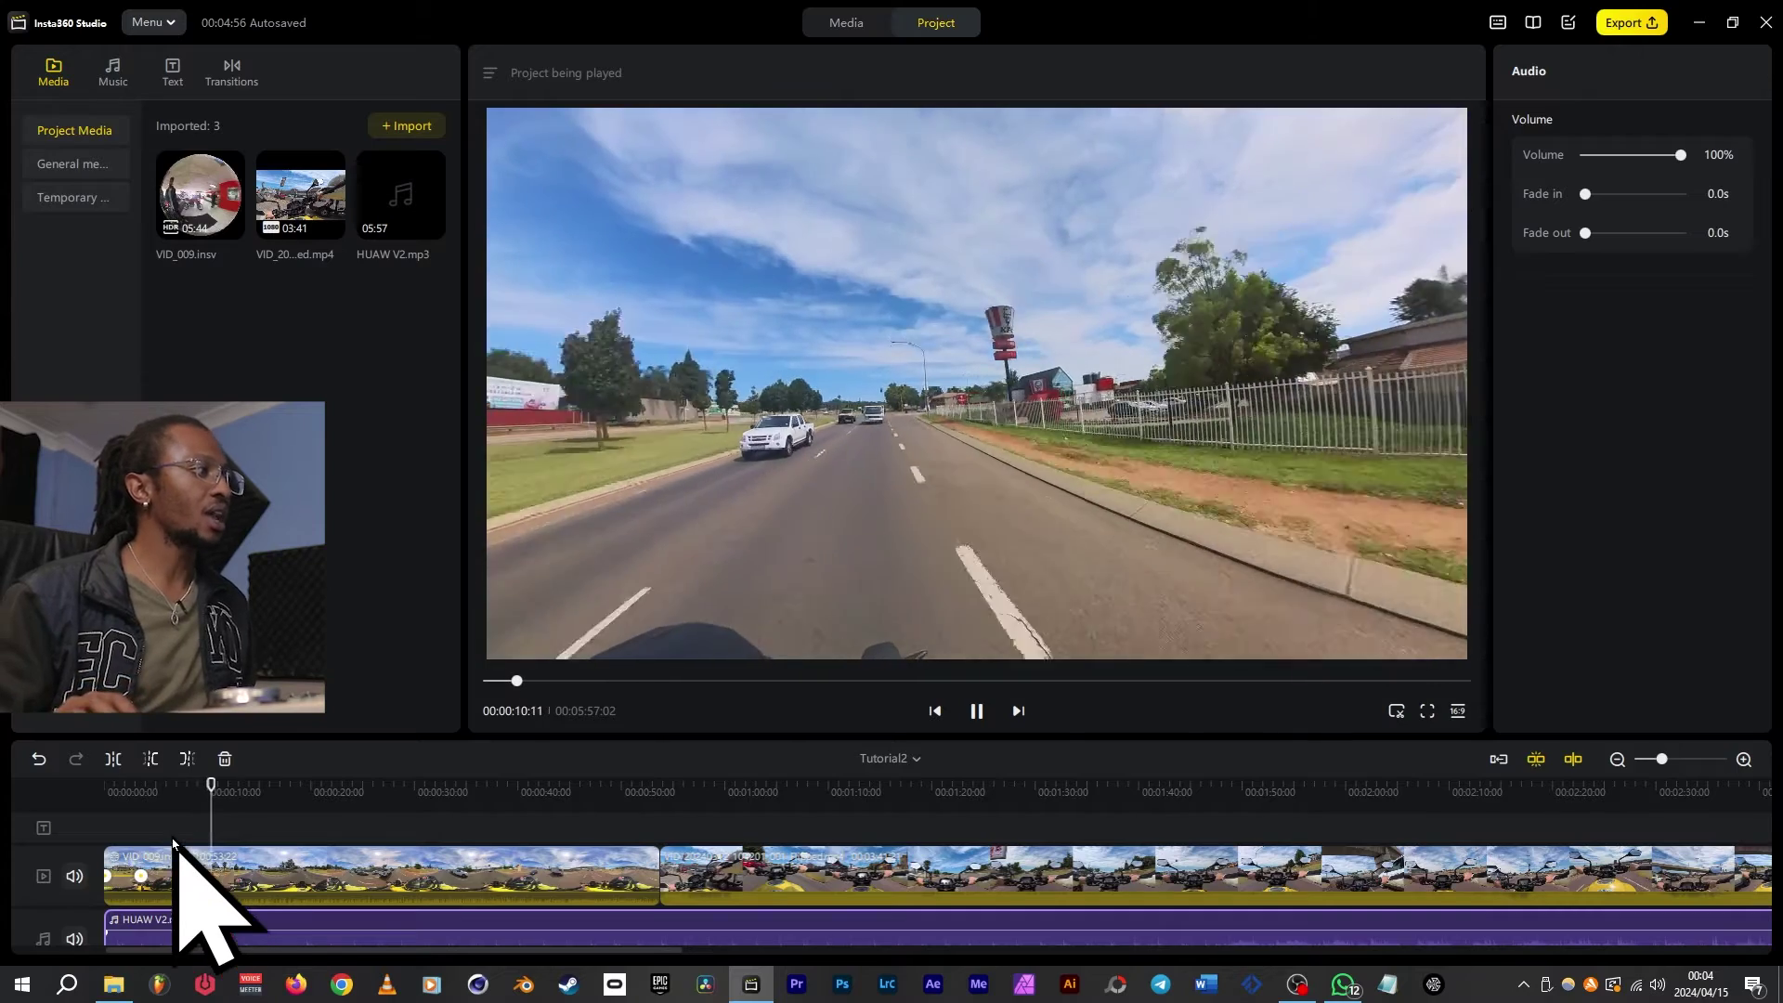
key(space)
key(Home)
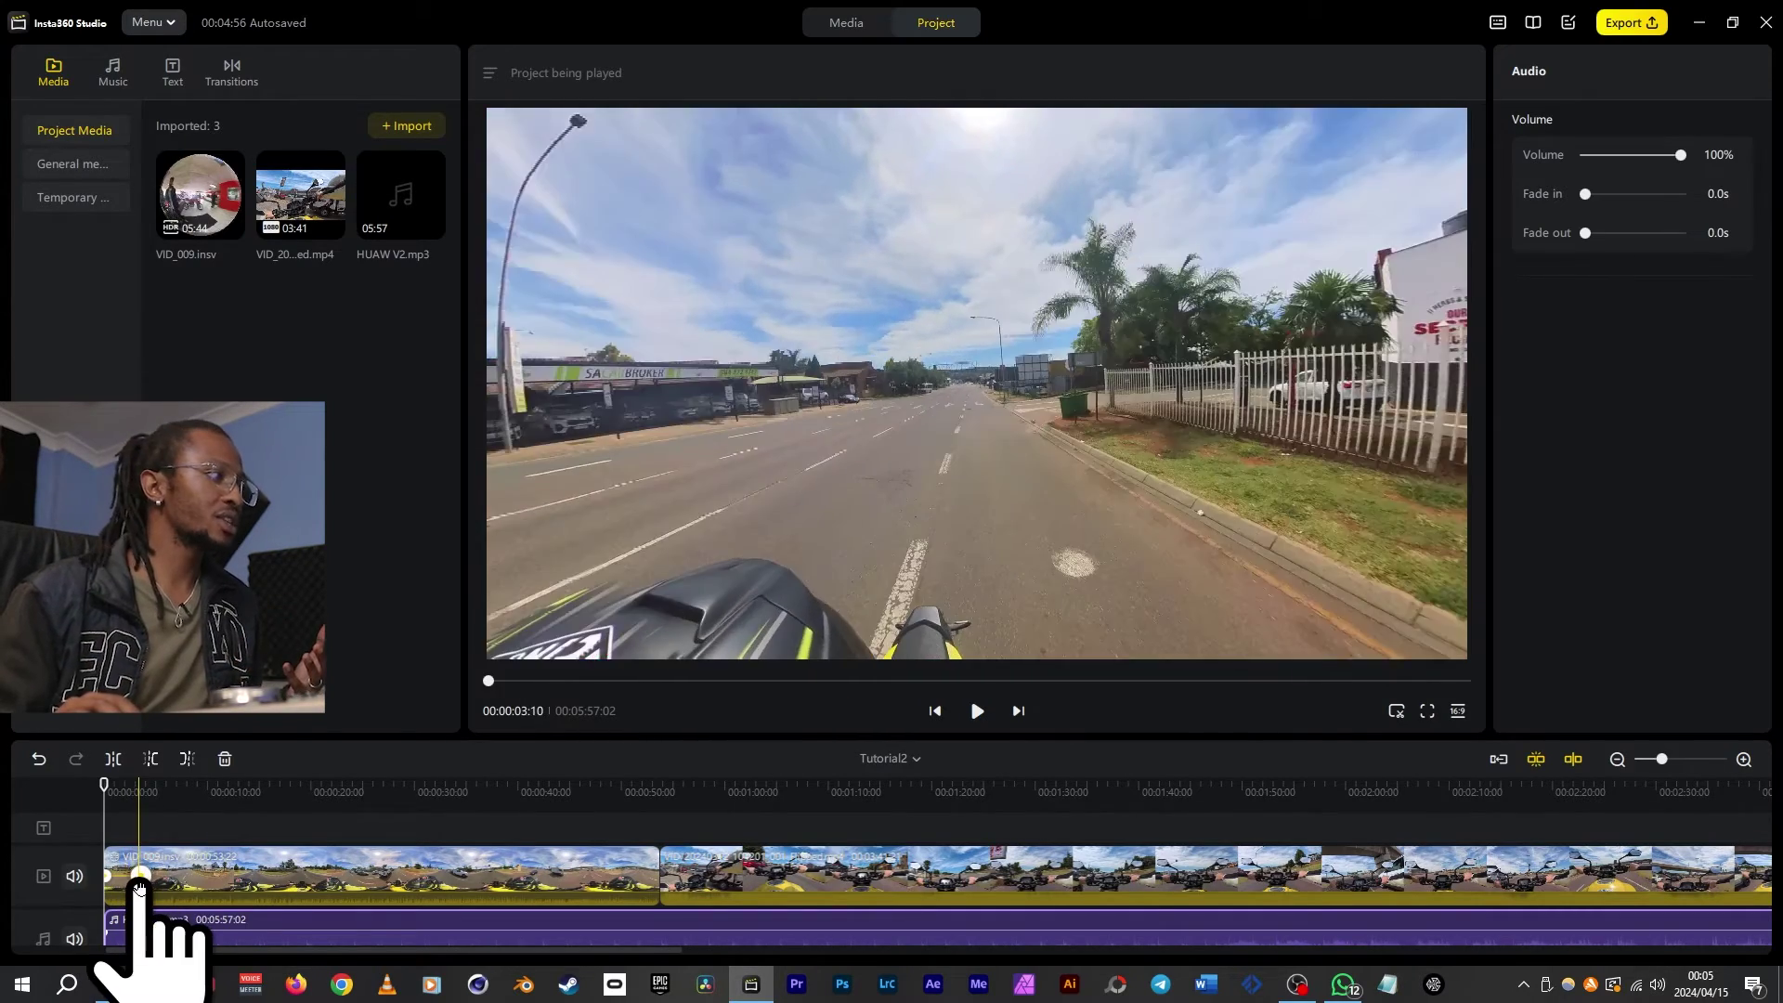
click(130, 884)
drag(134, 893, 141, 893)
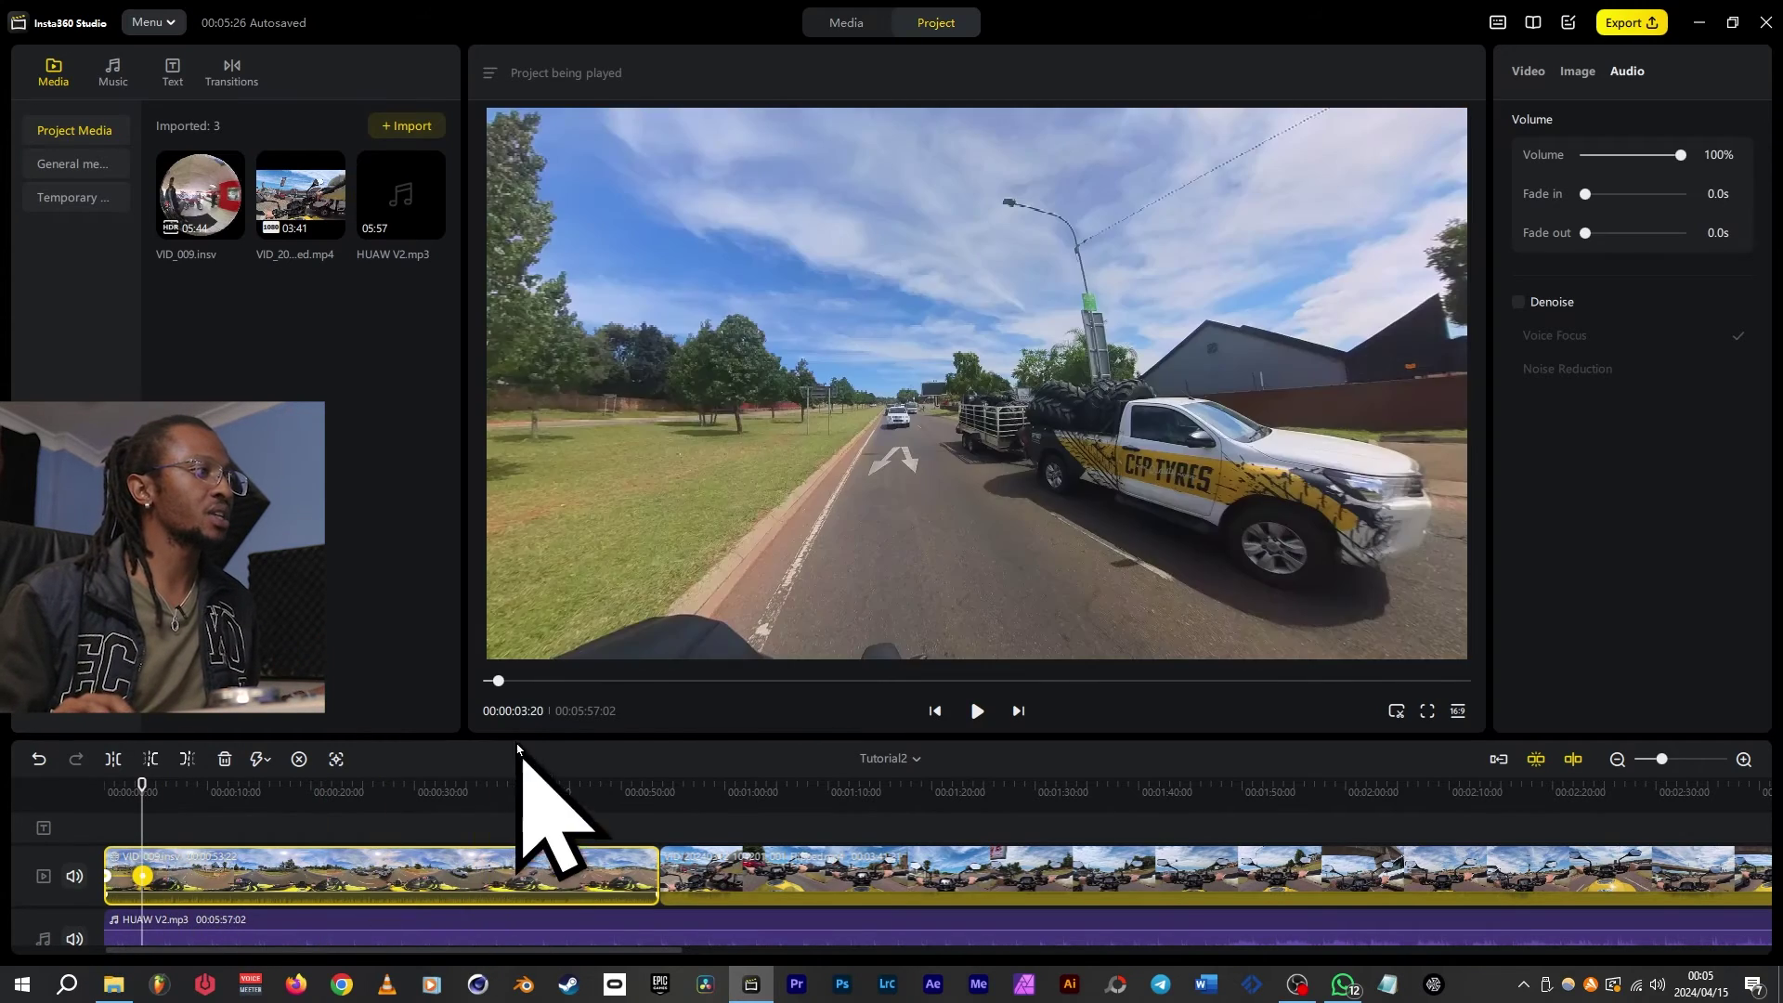
Step: Enlarge the timeline area and split the first VID_009 clip at 12 seconds
drag(518, 733, 518, 676)
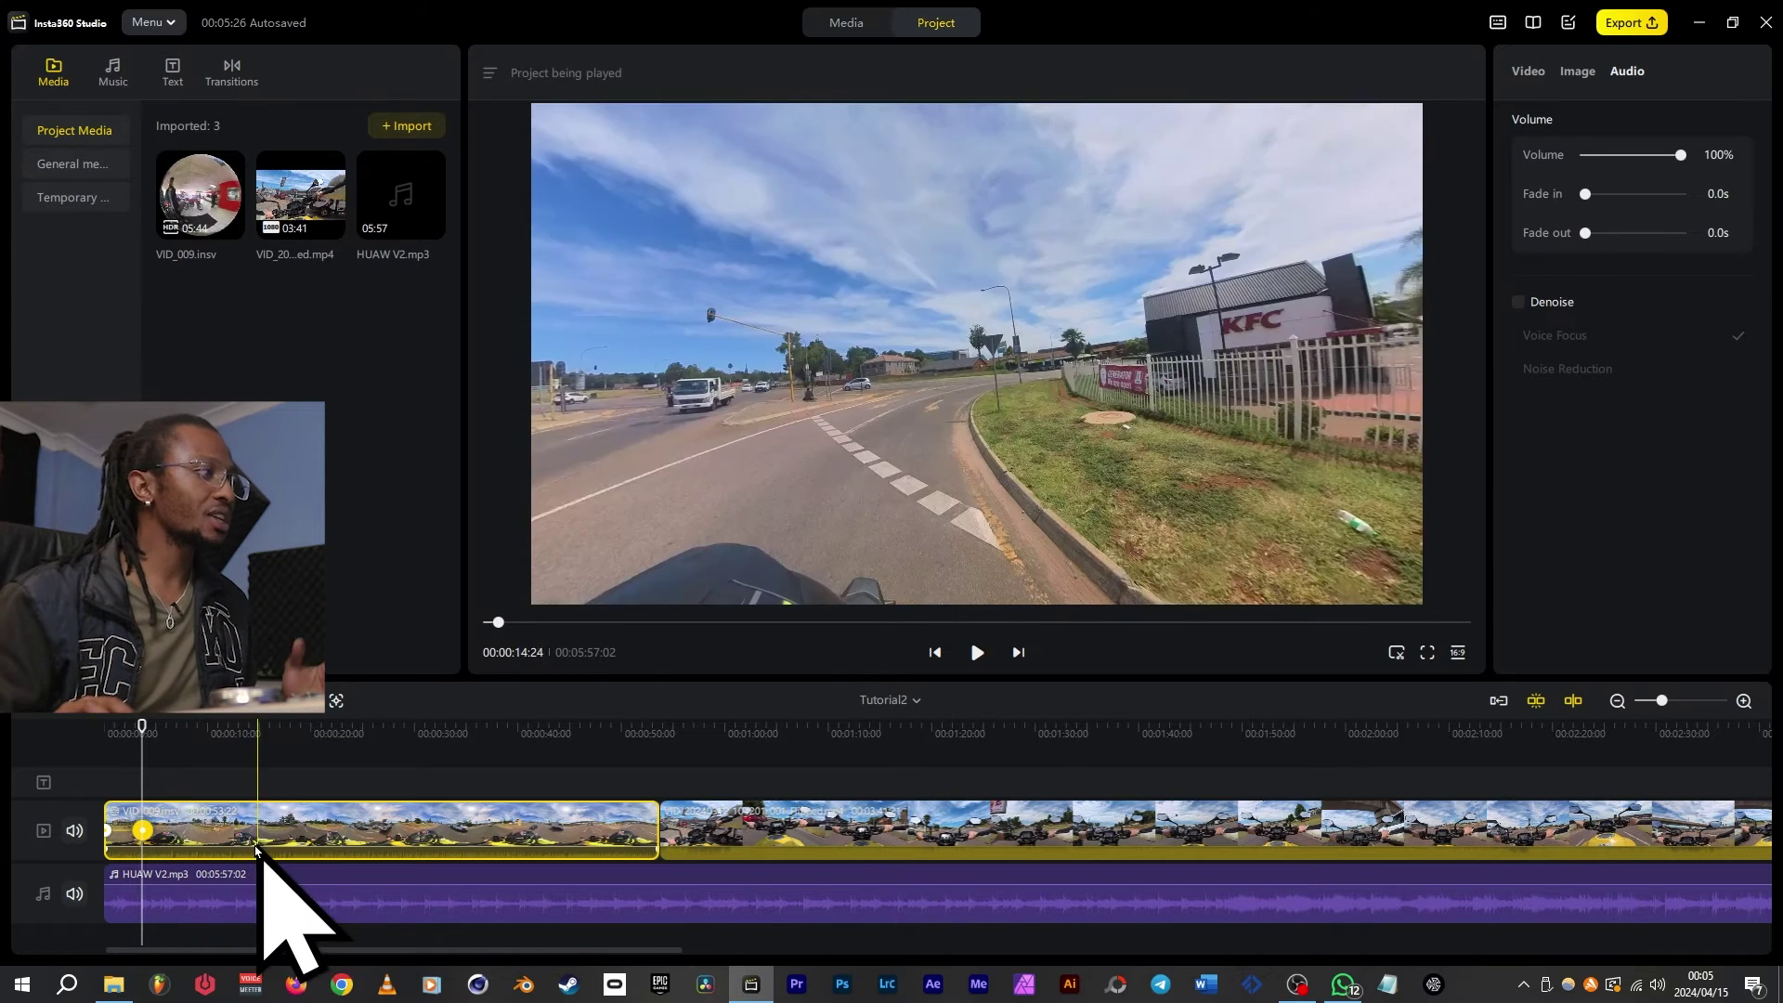
click(232, 829)
key(ctrl+b)
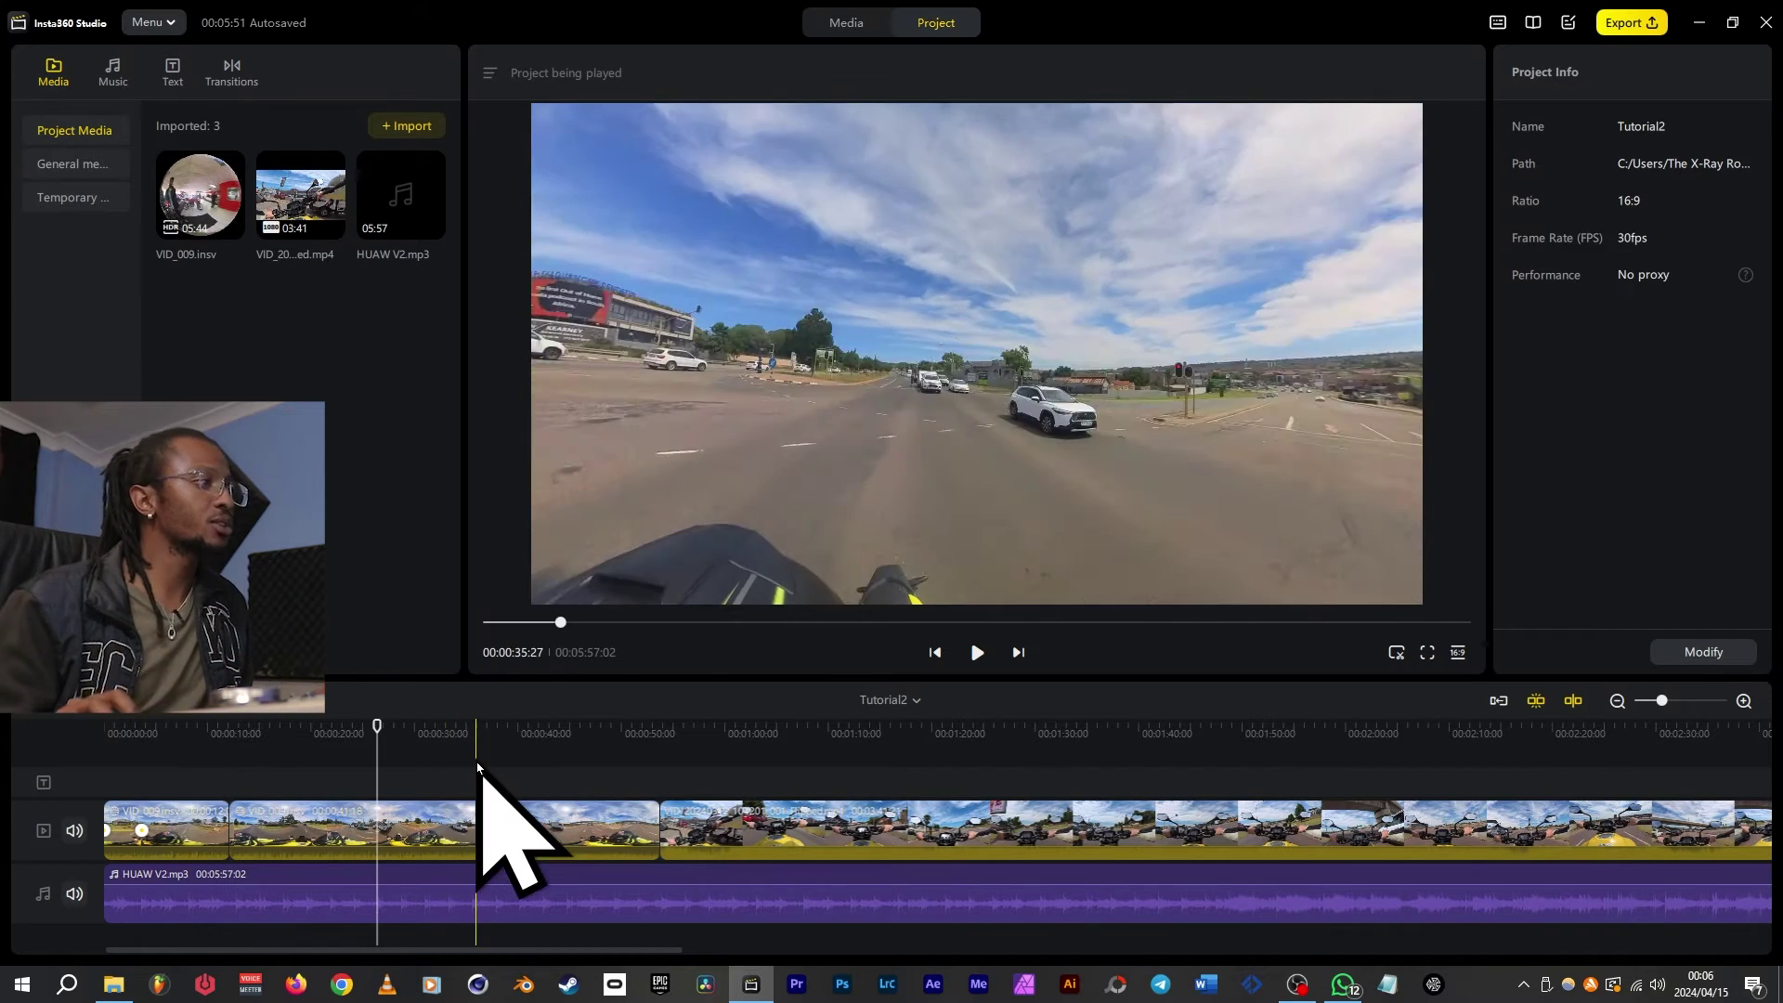
Step: Cut the second piece at about 25 seconds and speed that stretch up to 4.0x
click(476, 811)
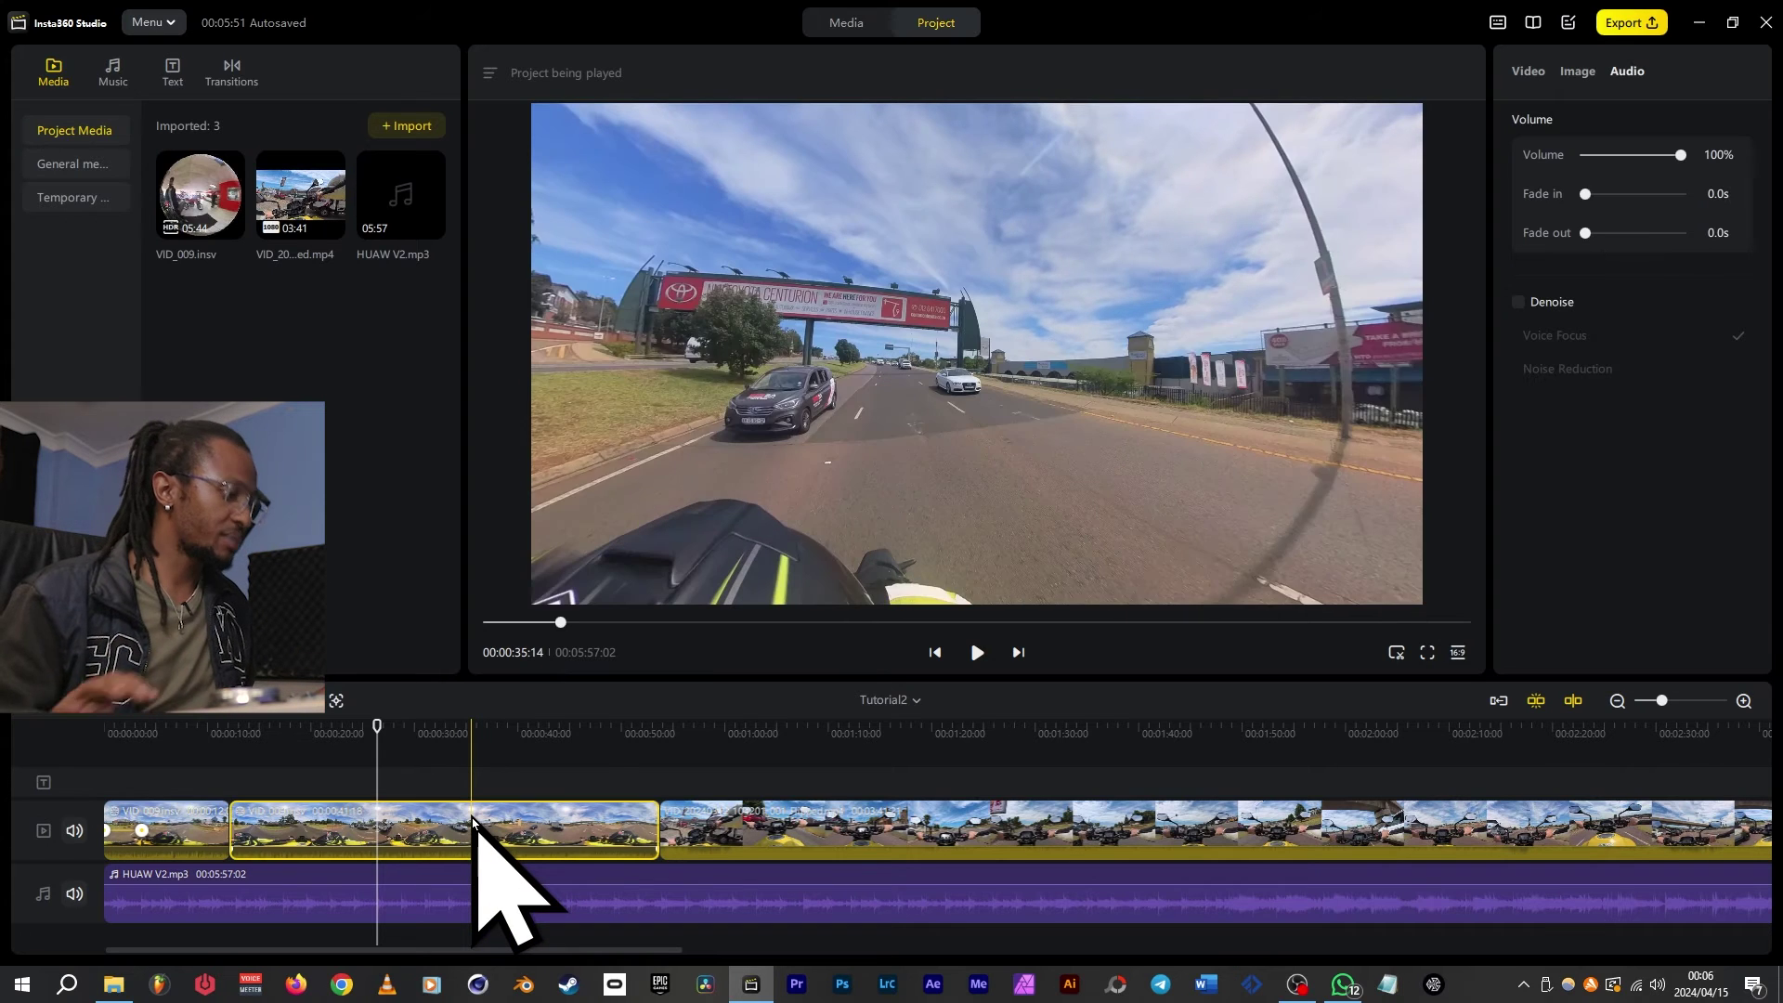
click(368, 733)
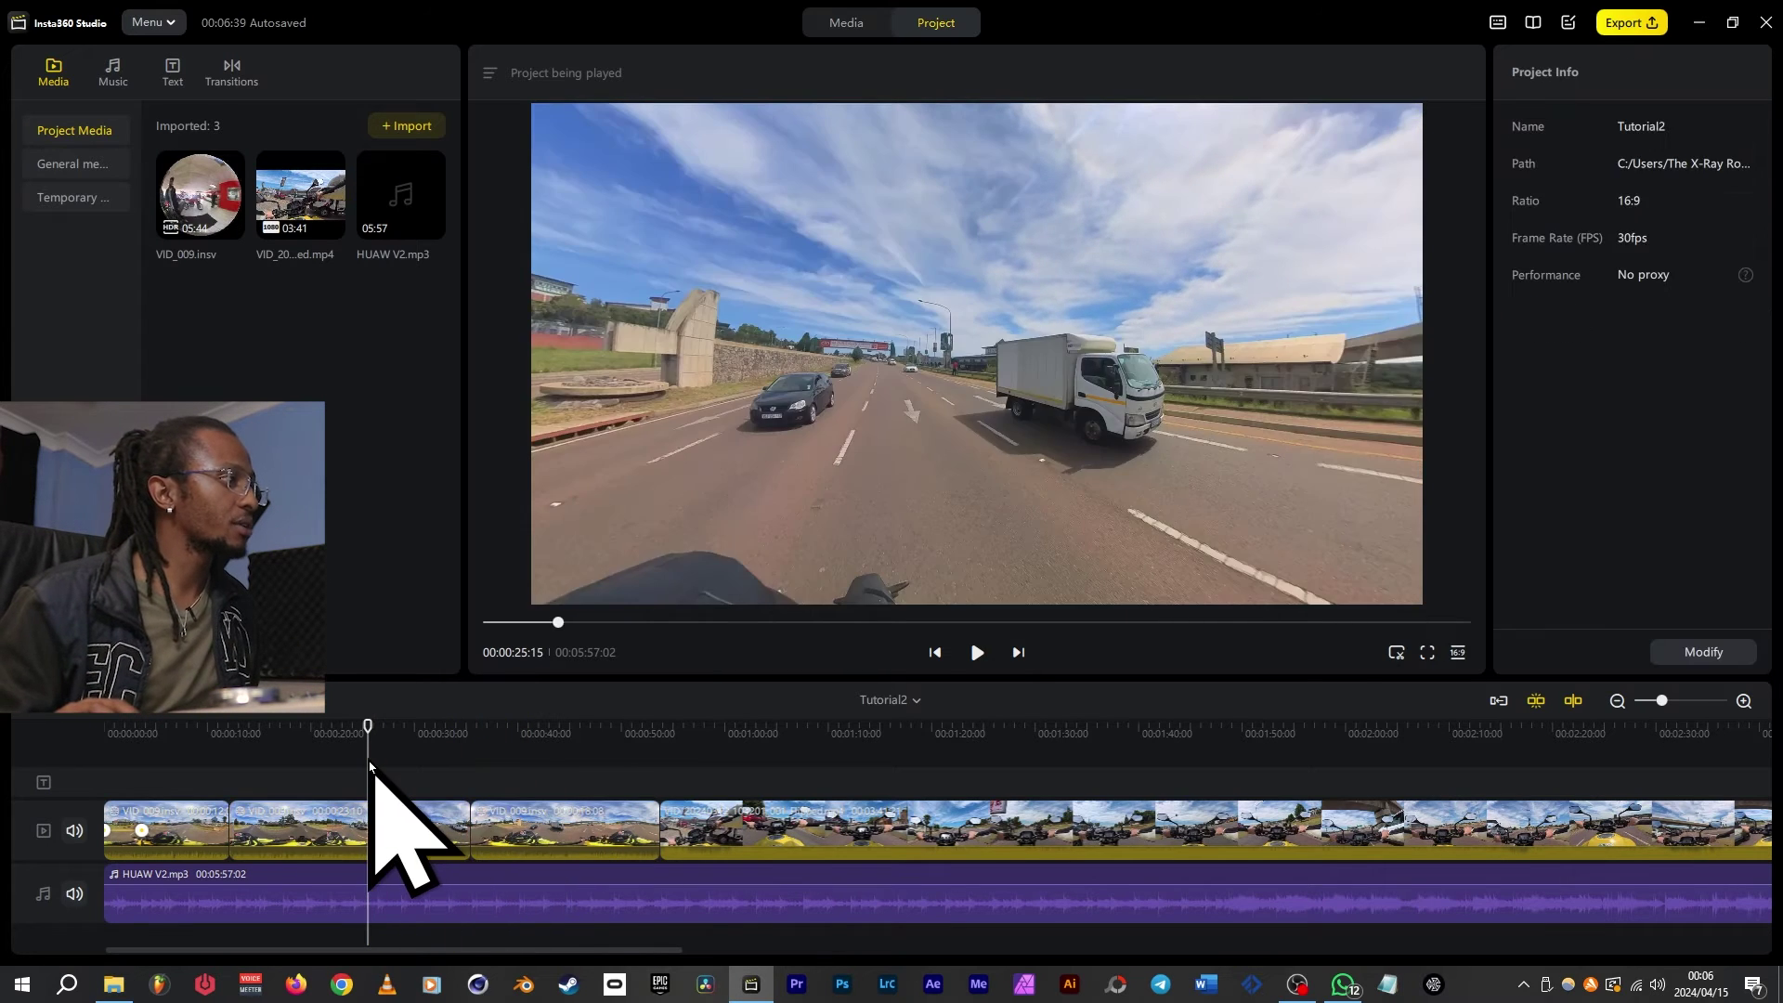
key(ctrl+b)
click(264, 711)
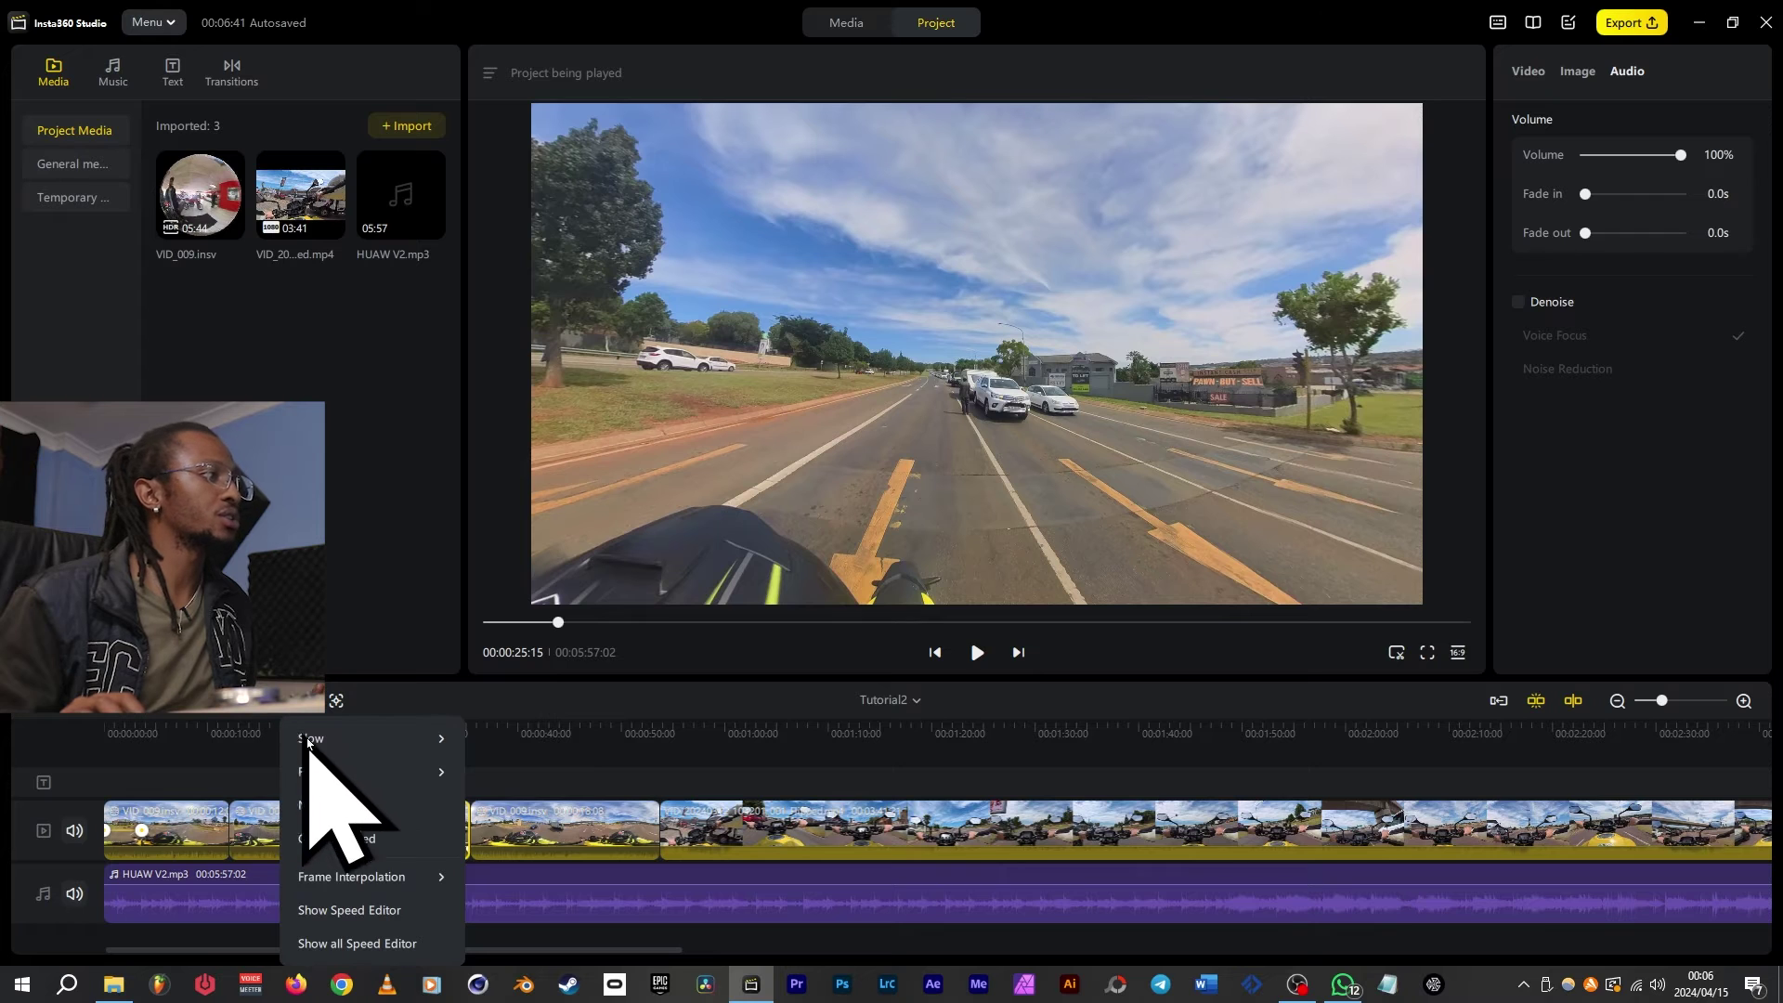
mouse_move(334, 771)
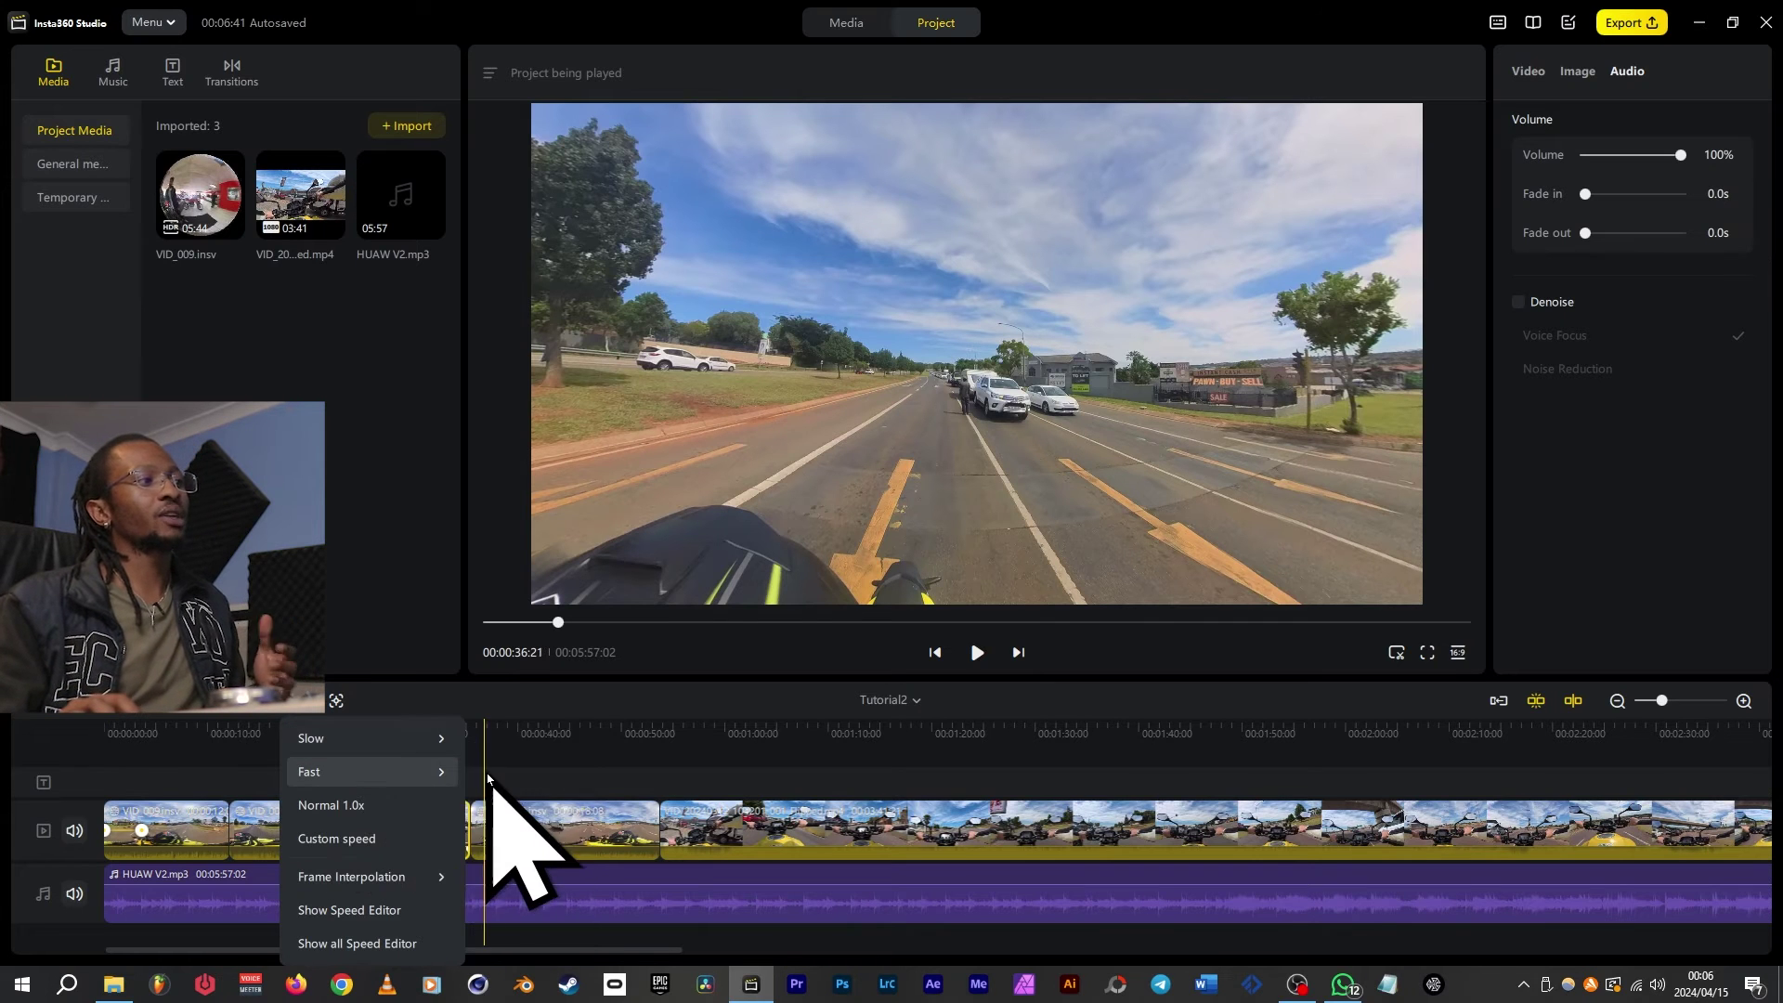
click(496, 778)
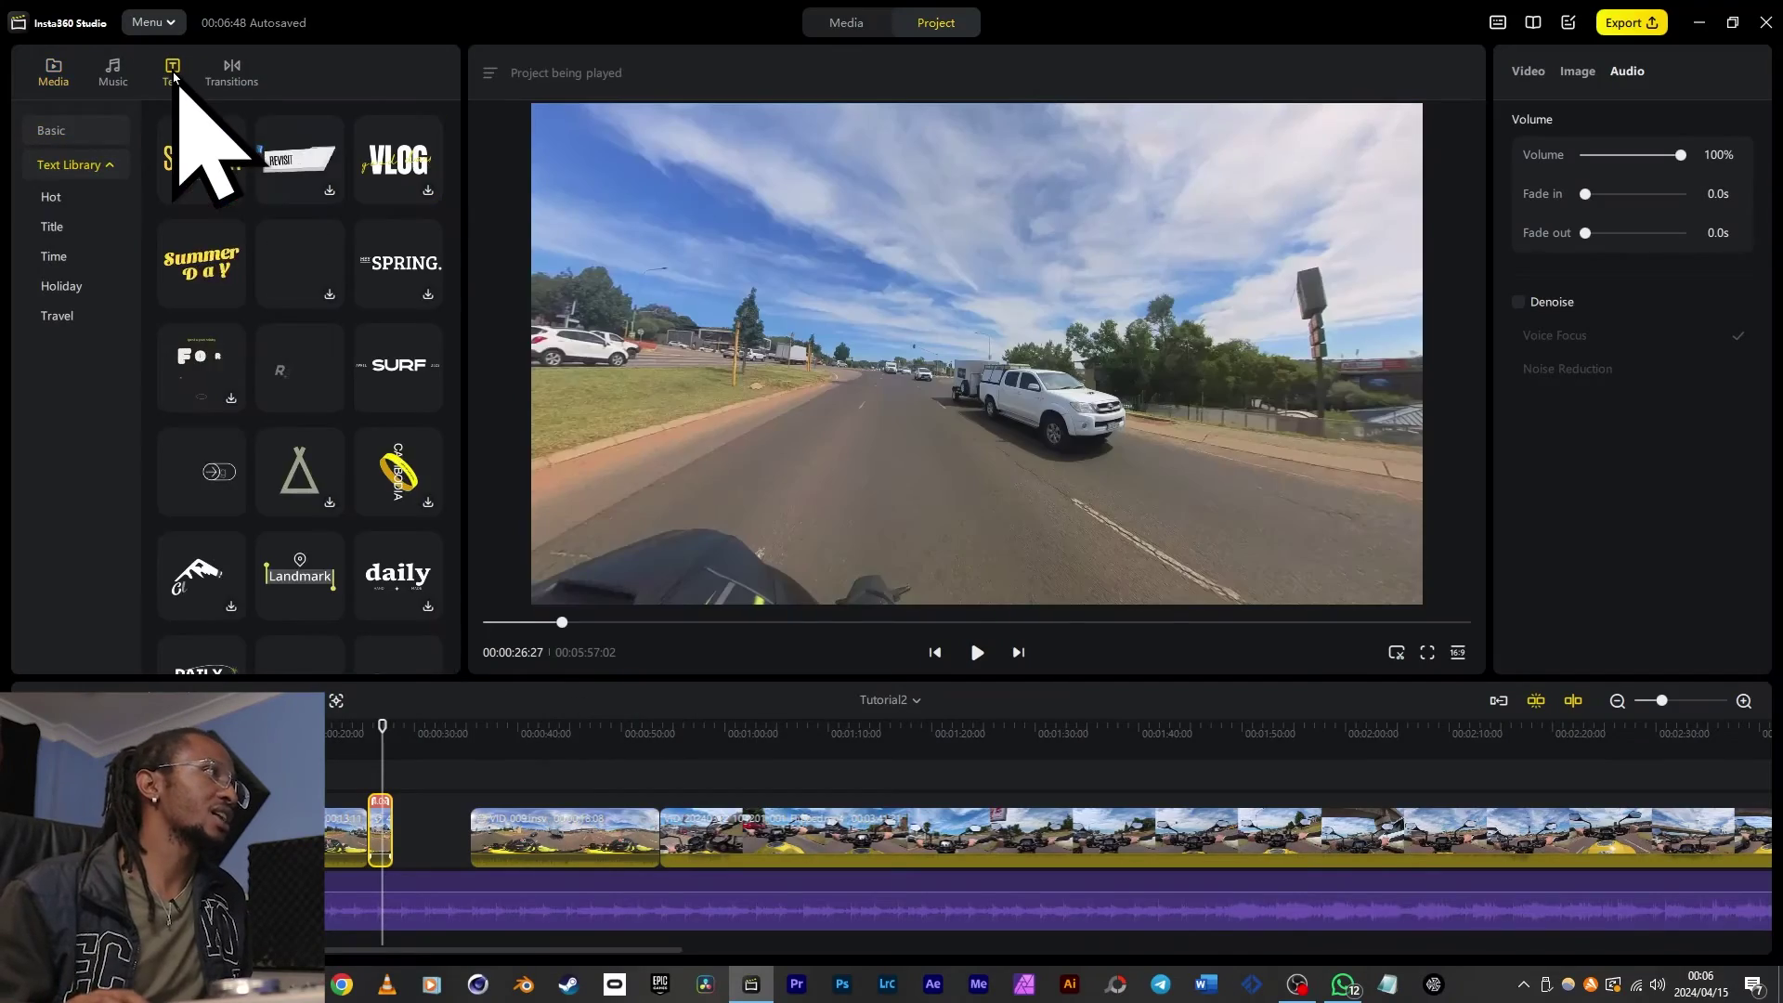
Step: Add the SPECIAL GIFT FOR KIDS title template from the Text library
click(80, 130)
click(230, 189)
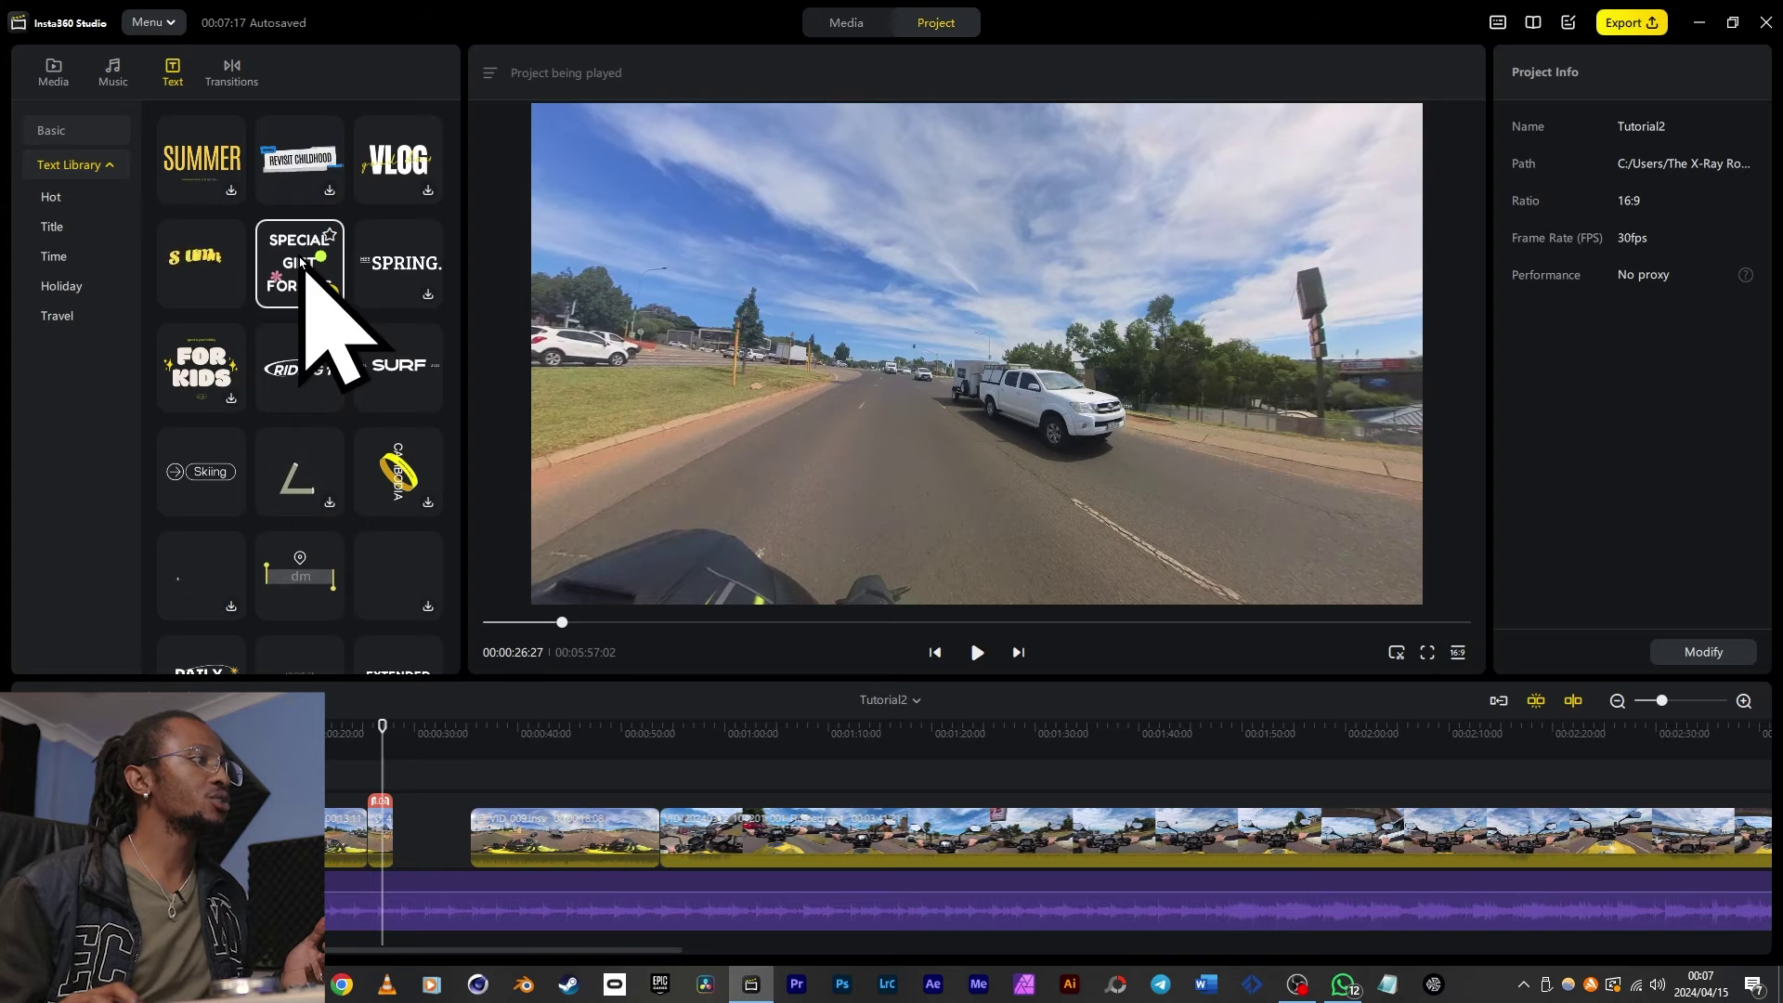
click(327, 295)
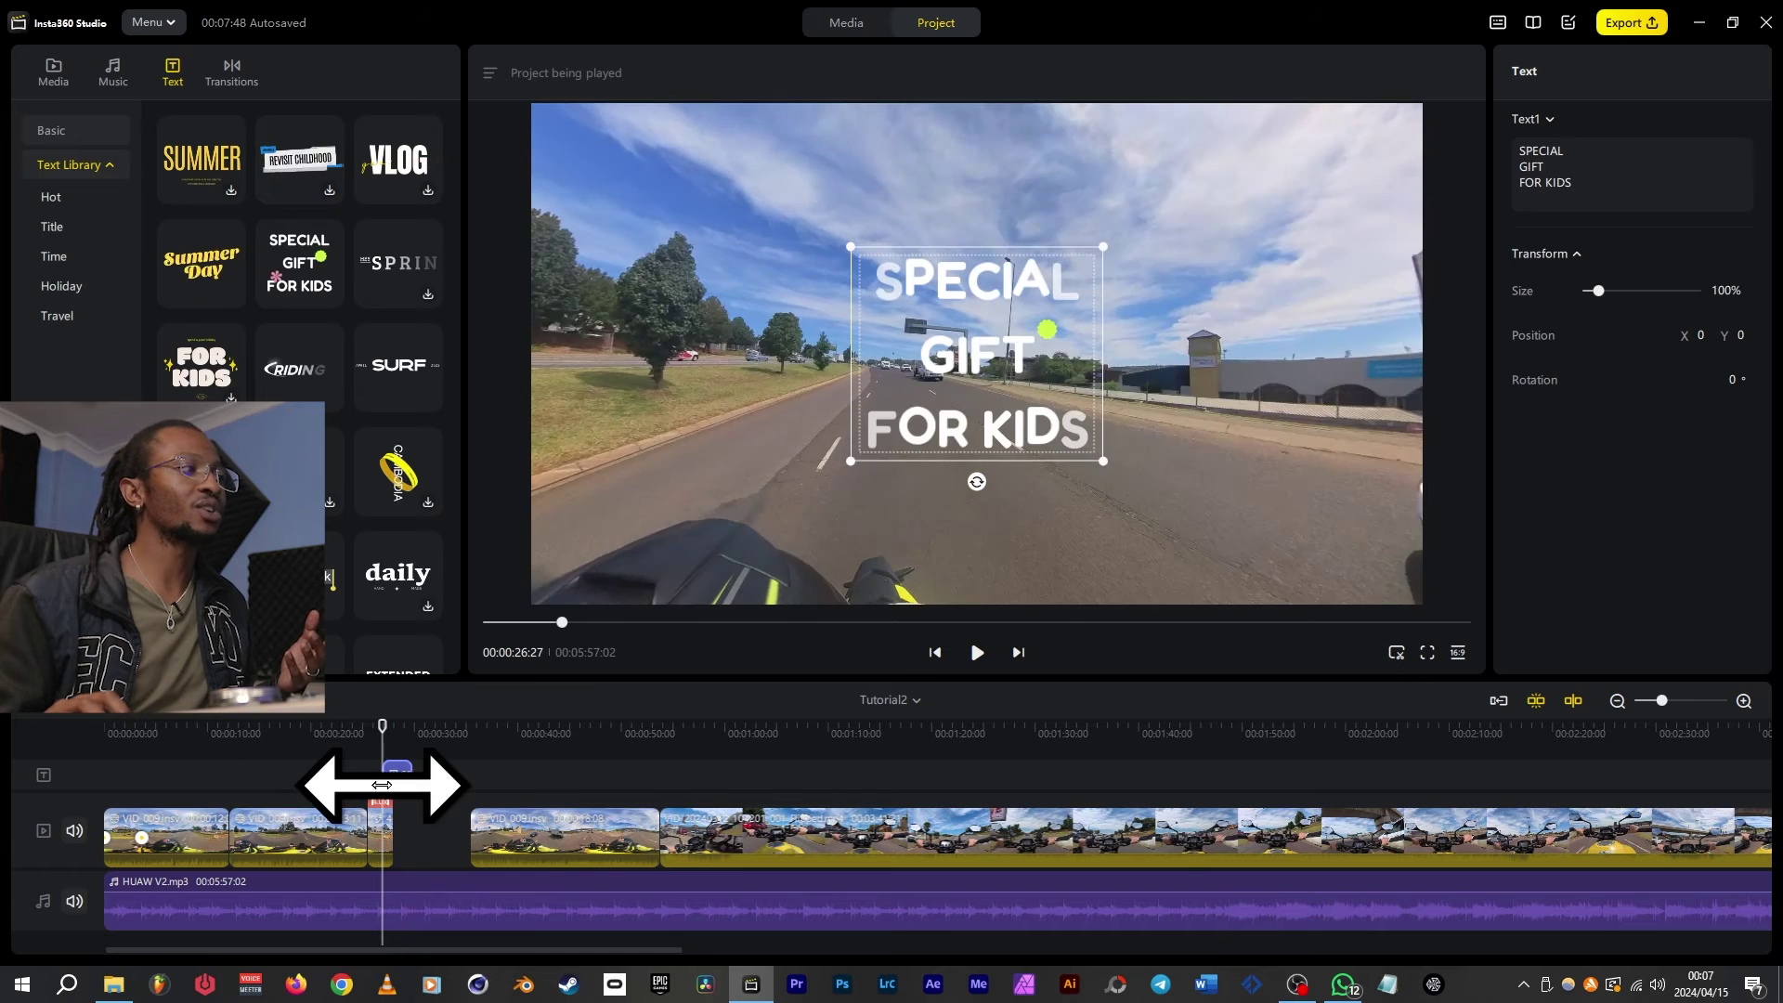
Step: Move the title to the timeline start, lengthen it, shift it lower left, and retype it 'African Techno'
drag(381, 784, 99, 780)
drag(942, 367, 710, 475)
drag(1520, 183, 1501, 172)
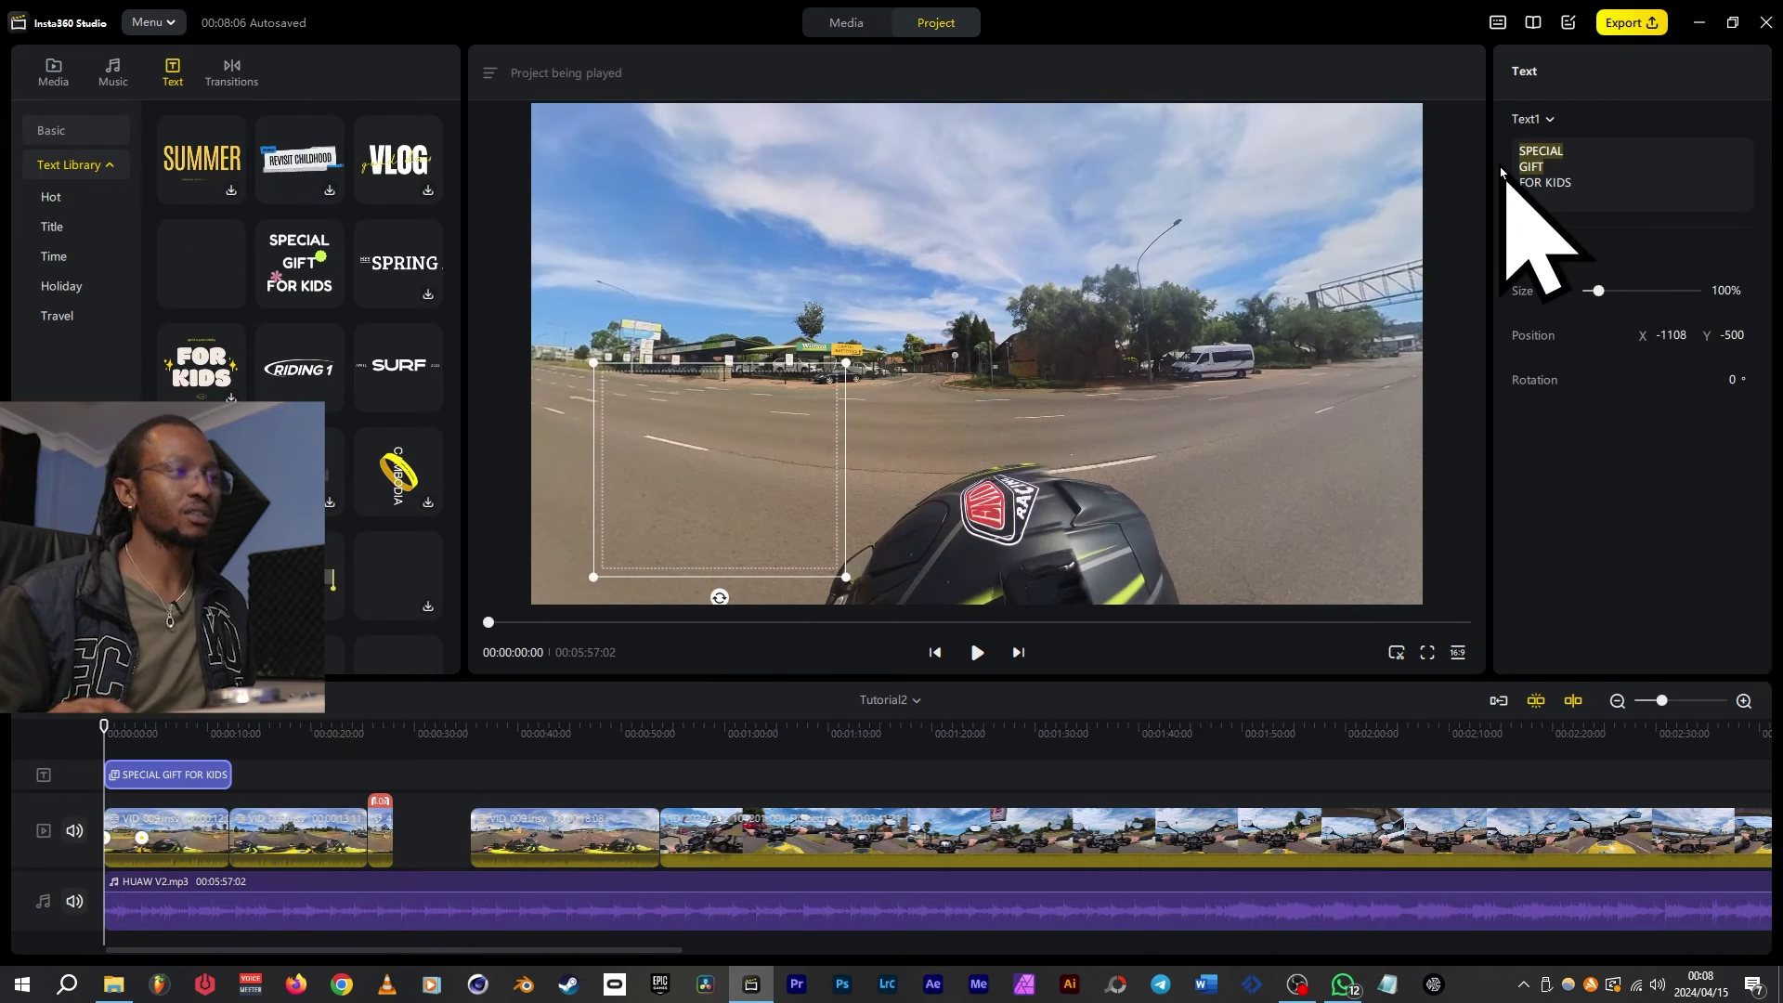
text(African Techno)
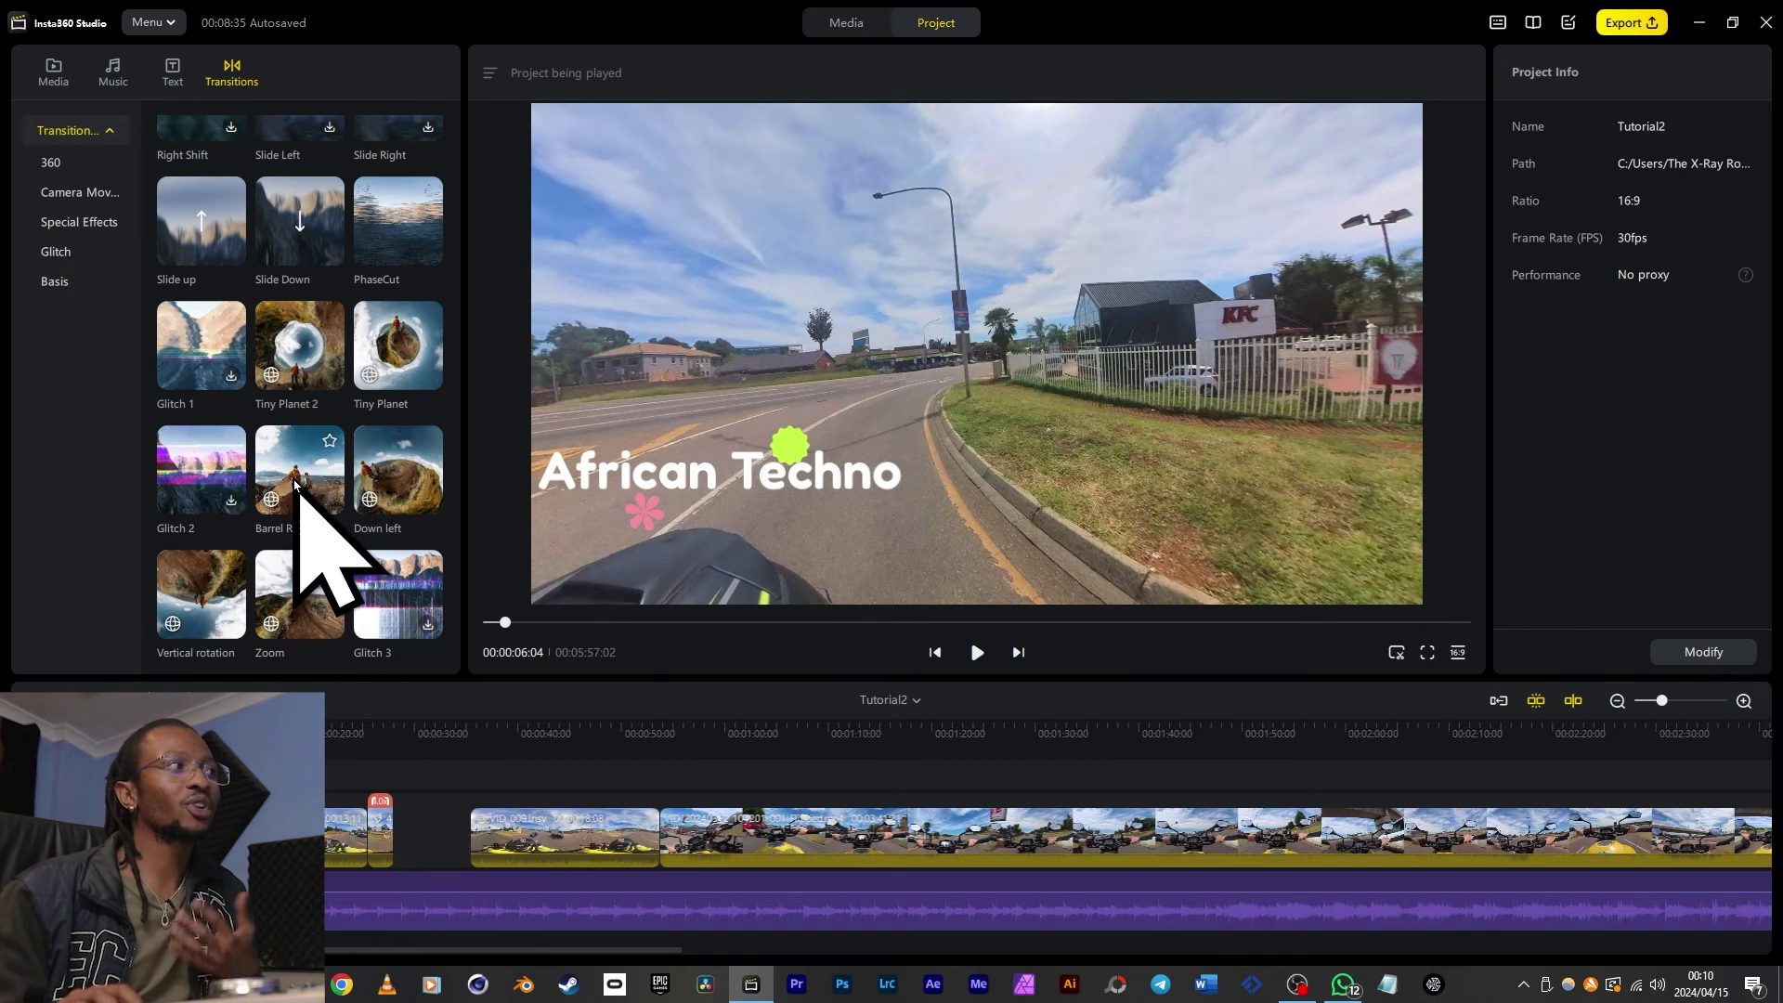
Step: Place a 2.0s Barrel Roll transition at the 12-second cut and play it back
mouse_move(302, 498)
mouse_down()
mouse_move(358, 519)
mouse_move(768, 817)
mouse_move(641, 843)
mouse_move(667, 843)
mouse_up()
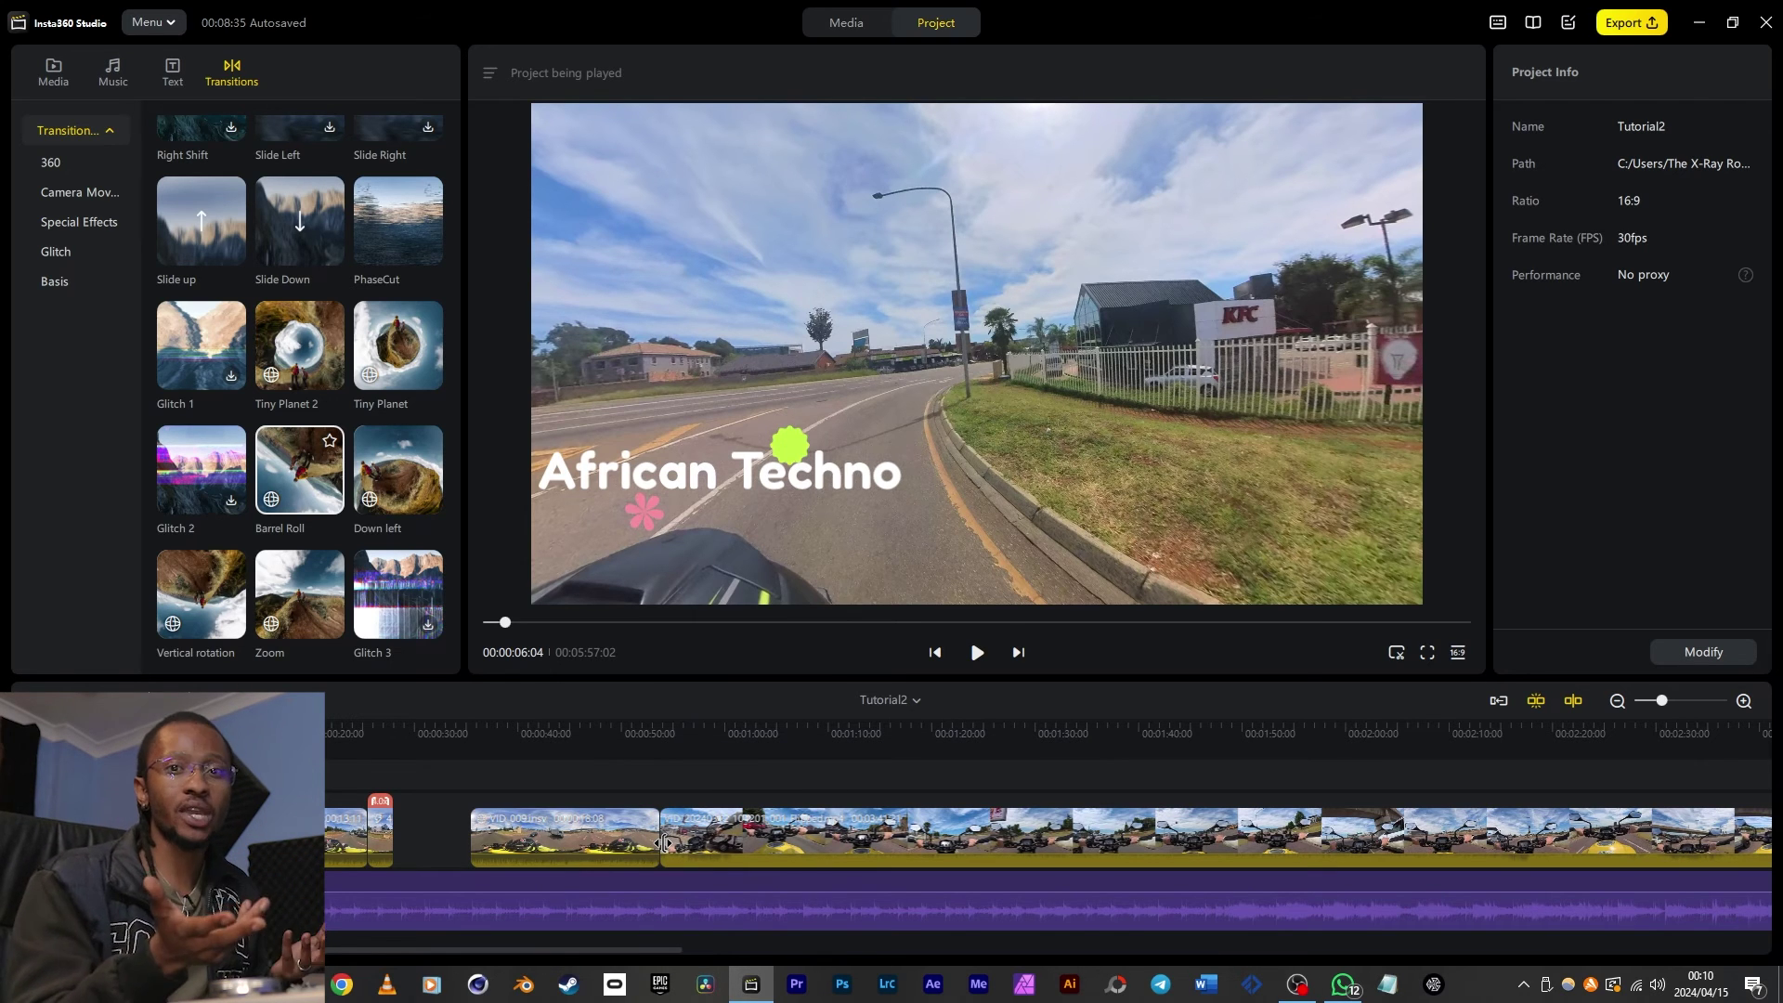
click(230, 840)
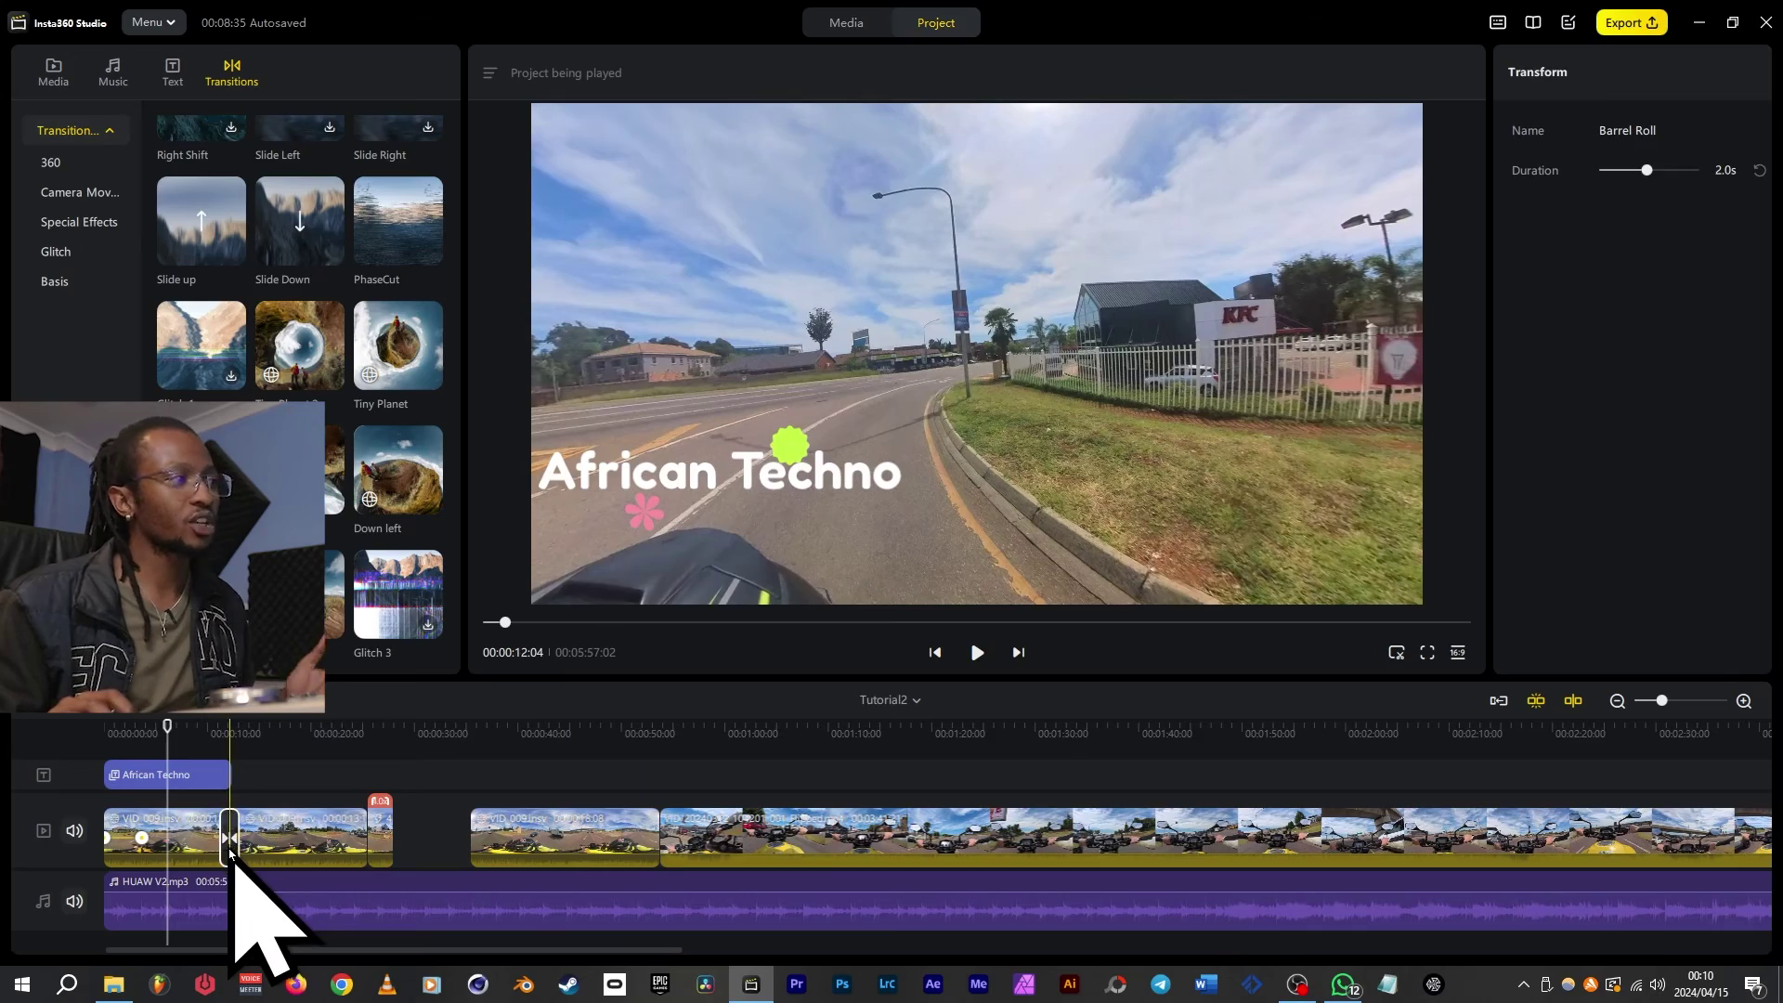
click(223, 734)
key(space)
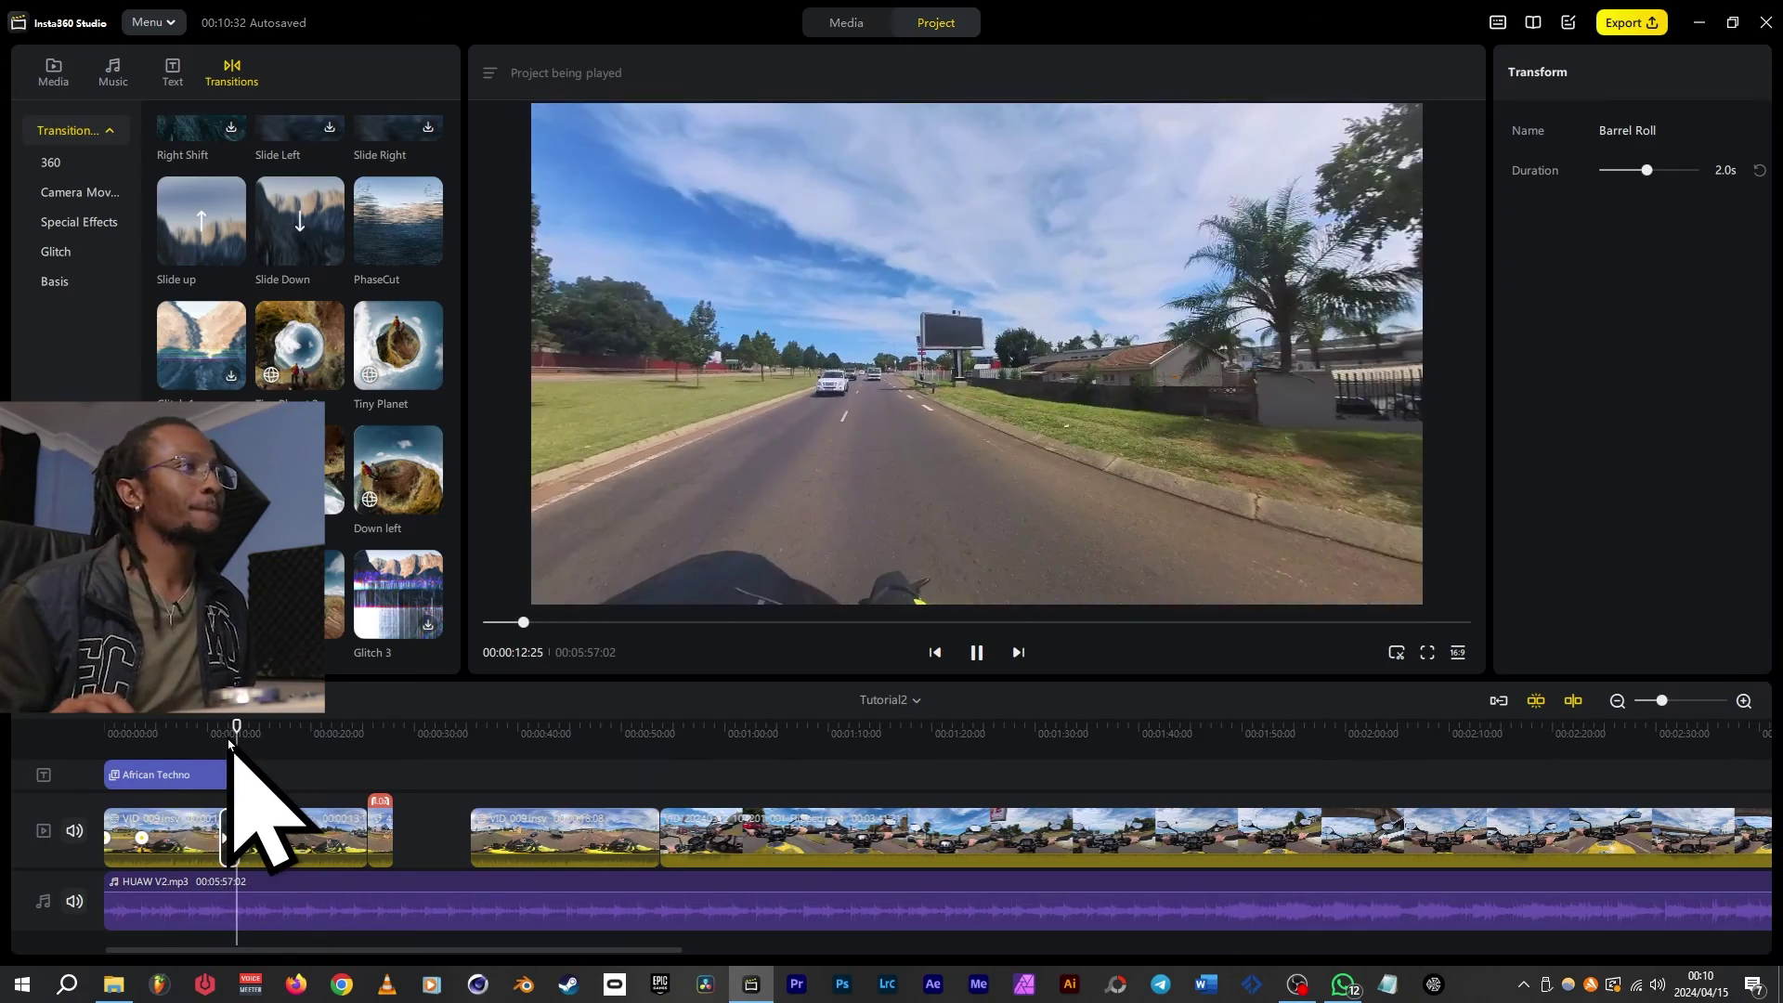
key(space)
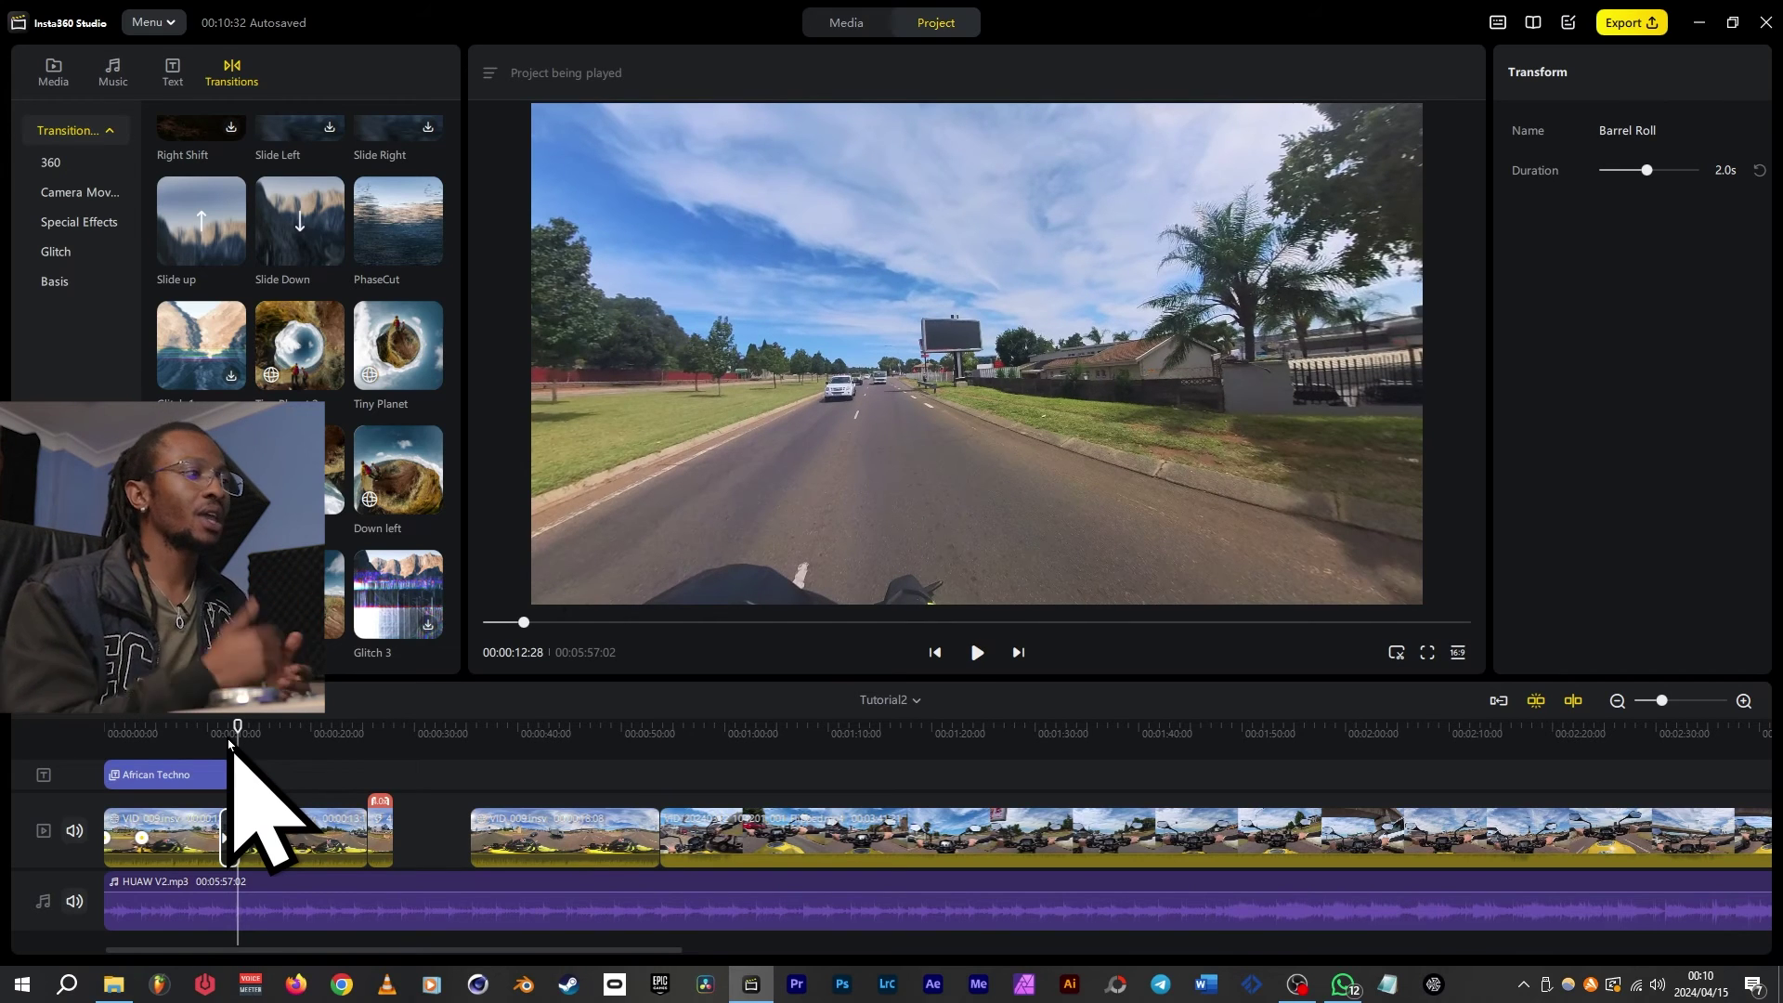